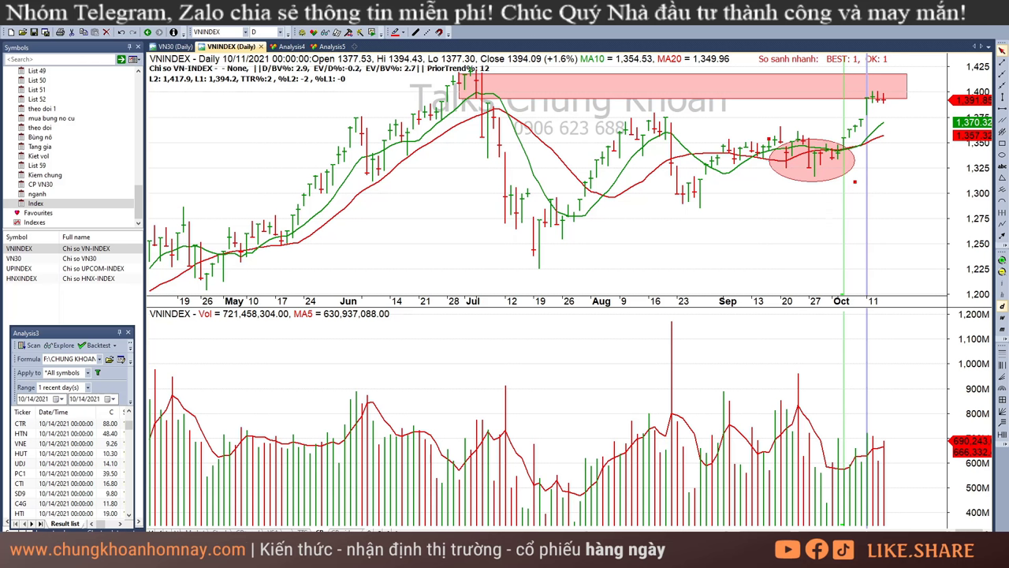
Switch to the Excel workbook and examine the ~1_ALL market chart on the sector sheet, including its volume trend
{"action": "key", "text": "alt+Tab"}
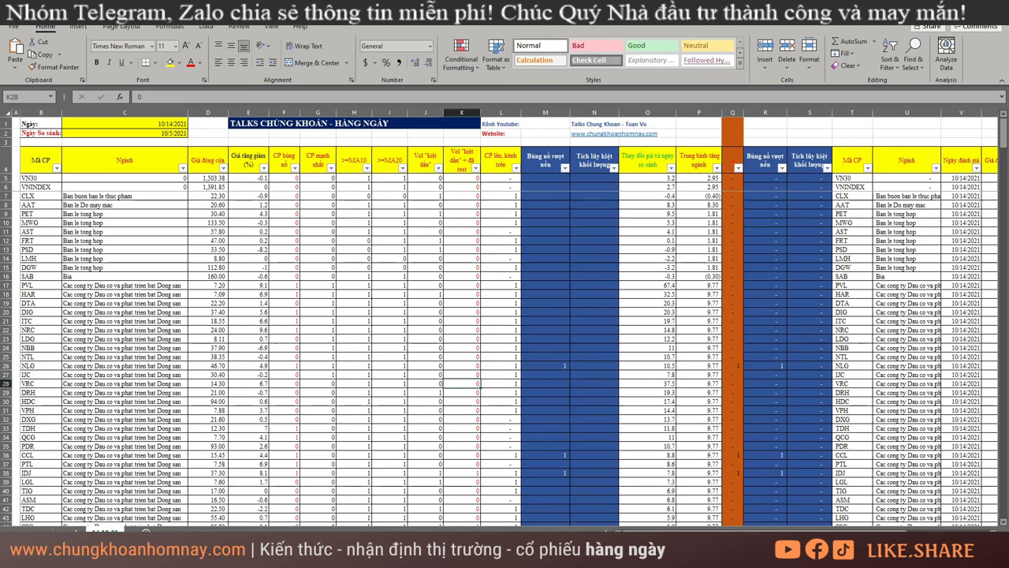
{"action": "key", "text": "ctrl+Page_Down"}
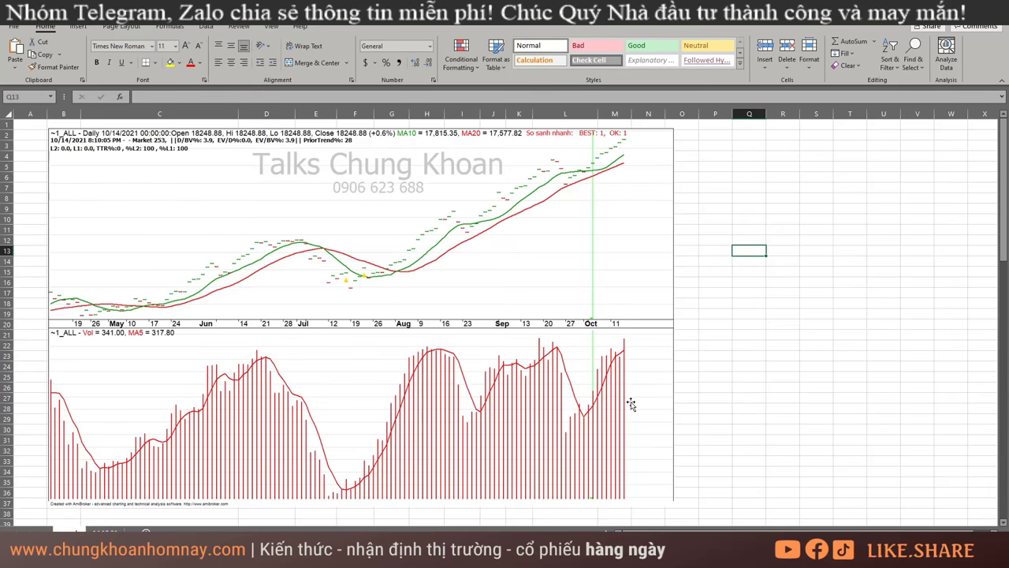
{"action": "scroll", "coordinate": [662, 315], "scroll_direction": "down", "scroll_amount": 3}
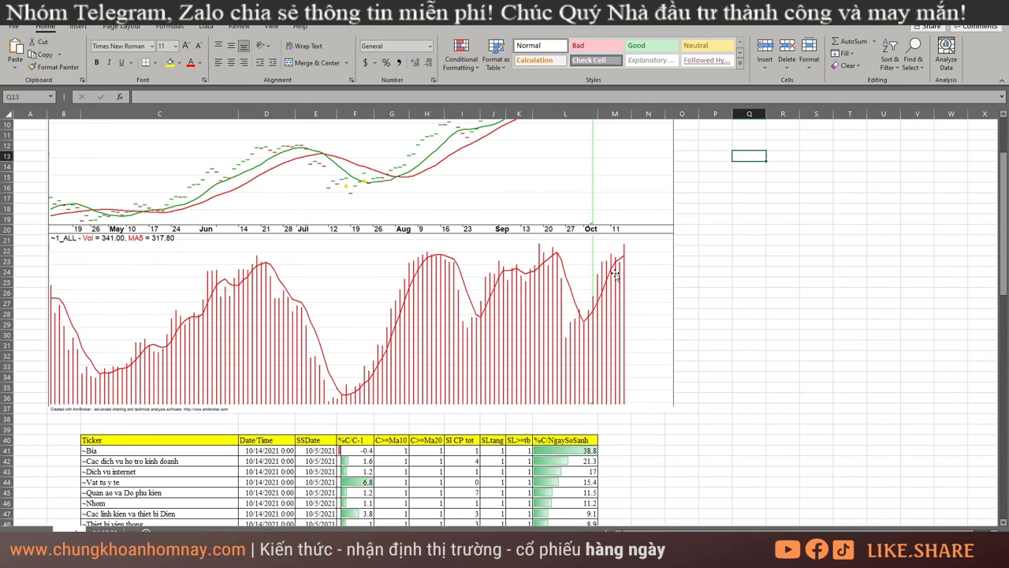
{"action": "scroll", "coordinate": [637, 271], "scroll_direction": "up", "scroll_amount": 3}
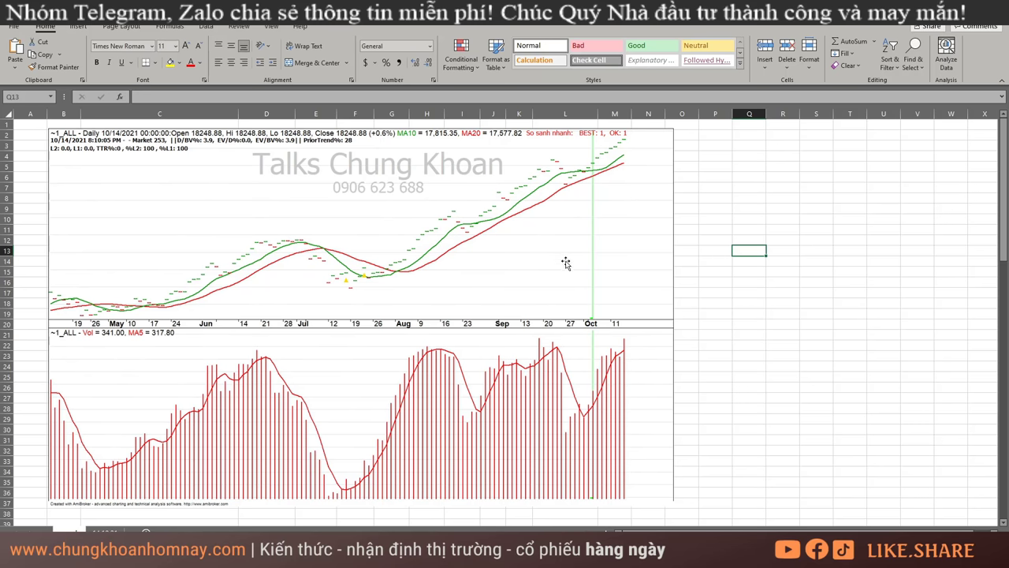
{"action": "scroll", "coordinate": [483, 308], "scroll_direction": "down", "scroll_amount": 3}
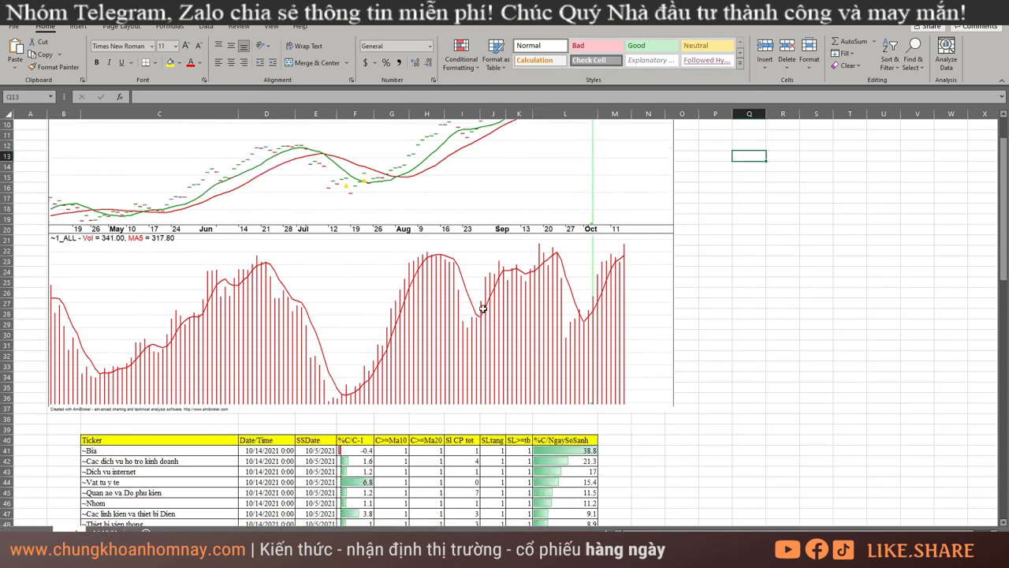
{"action": "scroll", "coordinate": [482, 308], "scroll_direction": "down", "scroll_amount": 8}
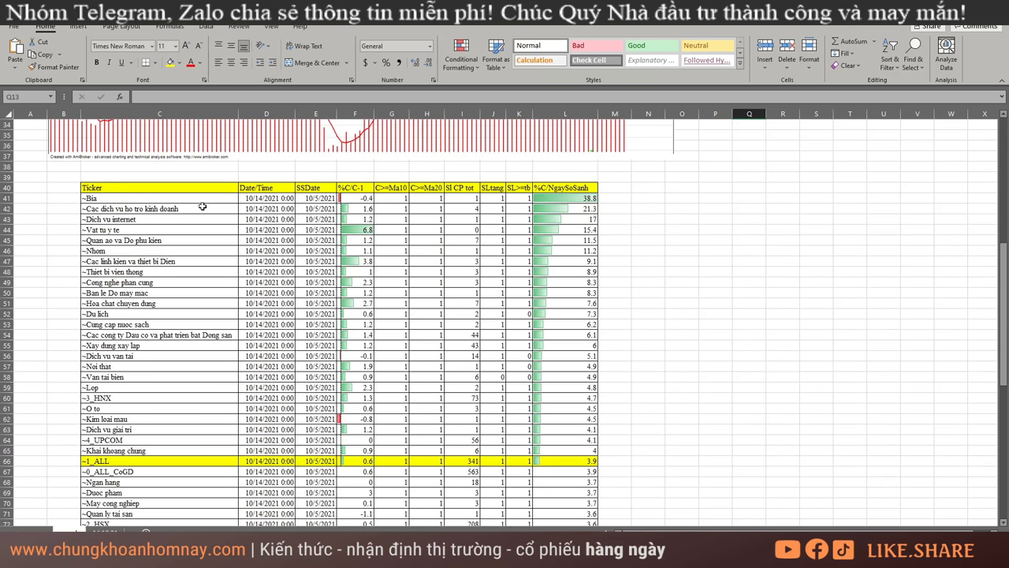
Examine the sectors ranked above the ~1_ALL row by their %C/NgaySoSanh values
{"action": "left_click_drag", "start_coordinate": [162, 189], "coordinate": [577, 457]}
{"action": "left_click", "coordinate": [322, 460]}
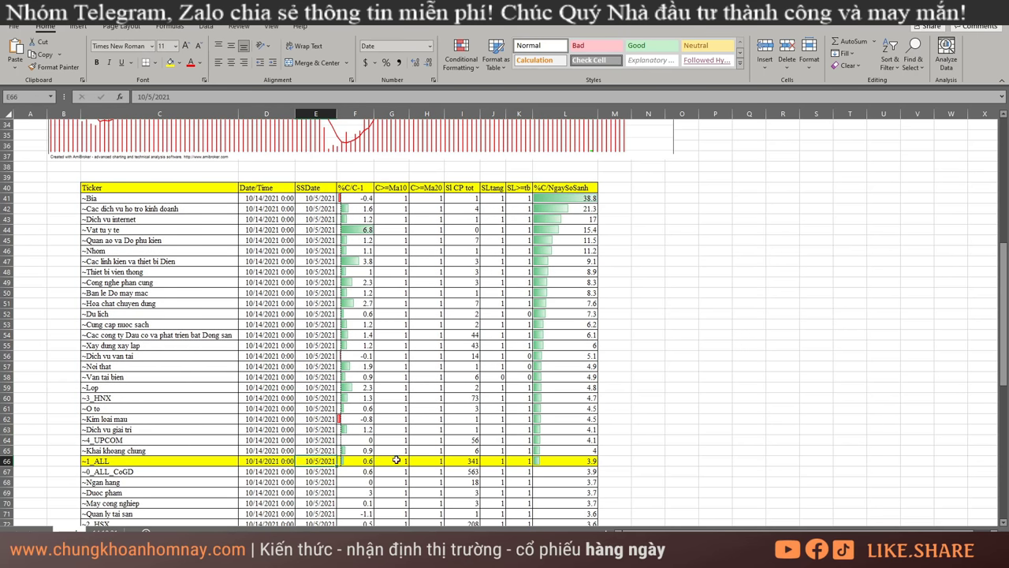
{"action": "left_click", "coordinate": [265, 461]}
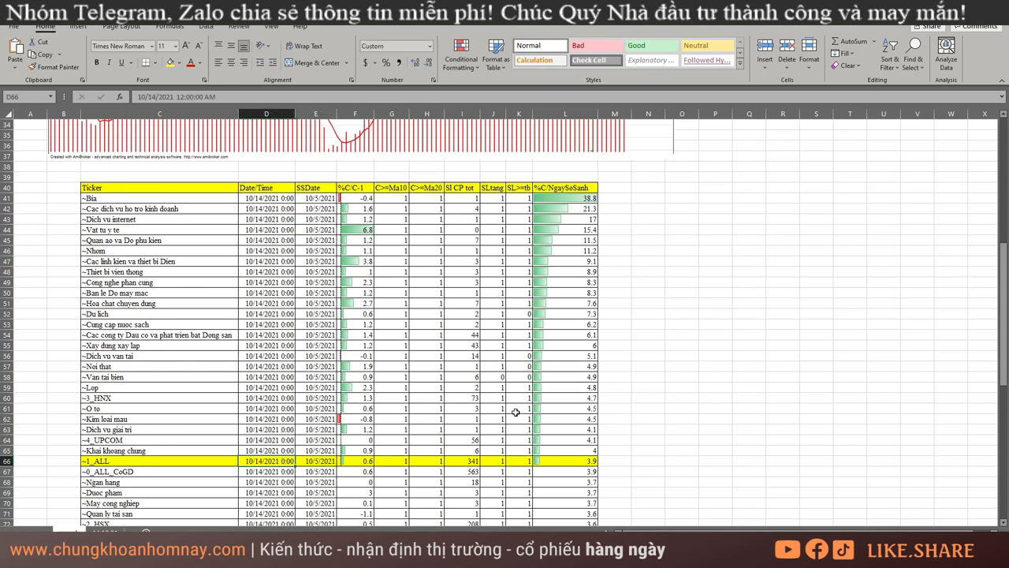
{"action": "left_click_drag", "start_coordinate": [566, 196], "coordinate": [562, 458]}
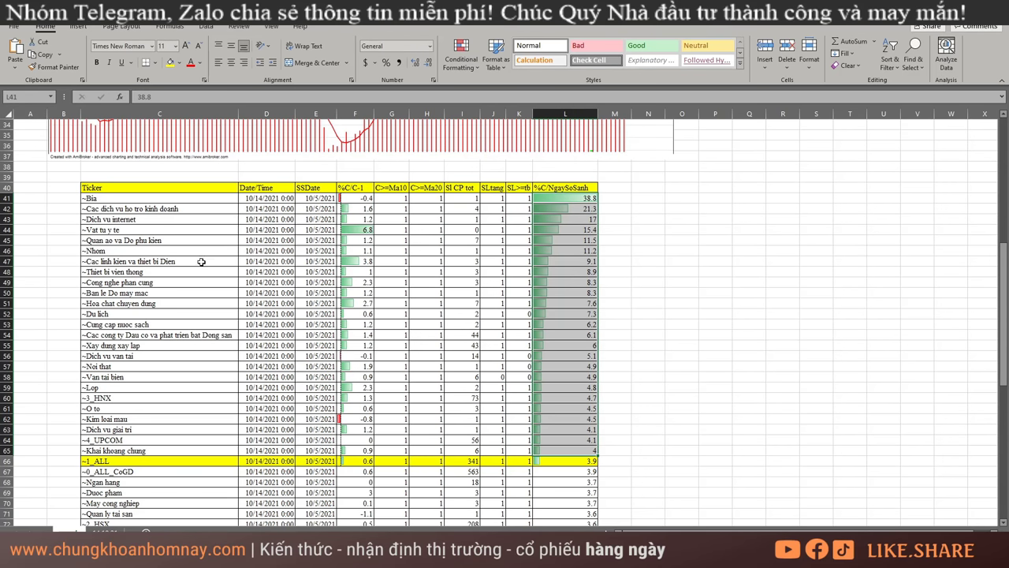
Examine the leading sectors from ~Bia to ~Khai khoang chung, comparing their Sl CP tot counts
{"action": "left_click_drag", "start_coordinate": [163, 193], "coordinate": [601, 390]}
{"action": "left_click", "coordinate": [168, 207]}
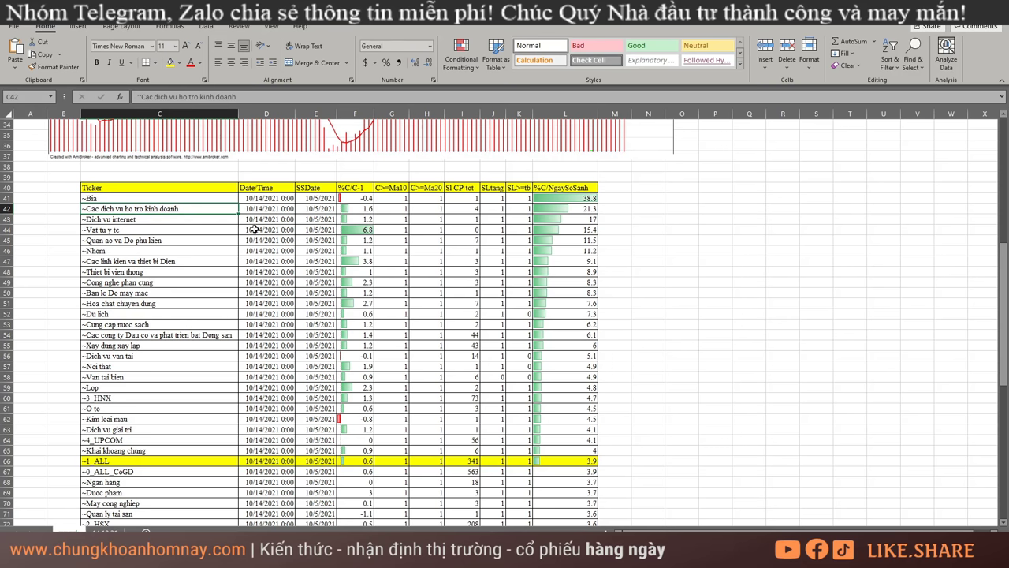
{"action": "left_click", "coordinate": [476, 209]}
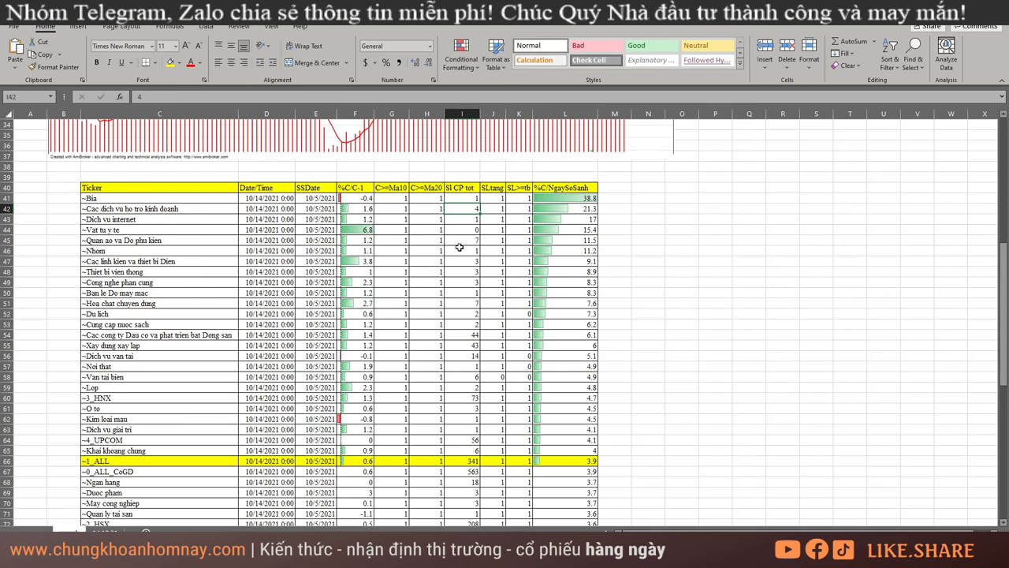
{"action": "left_click_drag", "start_coordinate": [471, 242], "coordinate": [196, 233]}
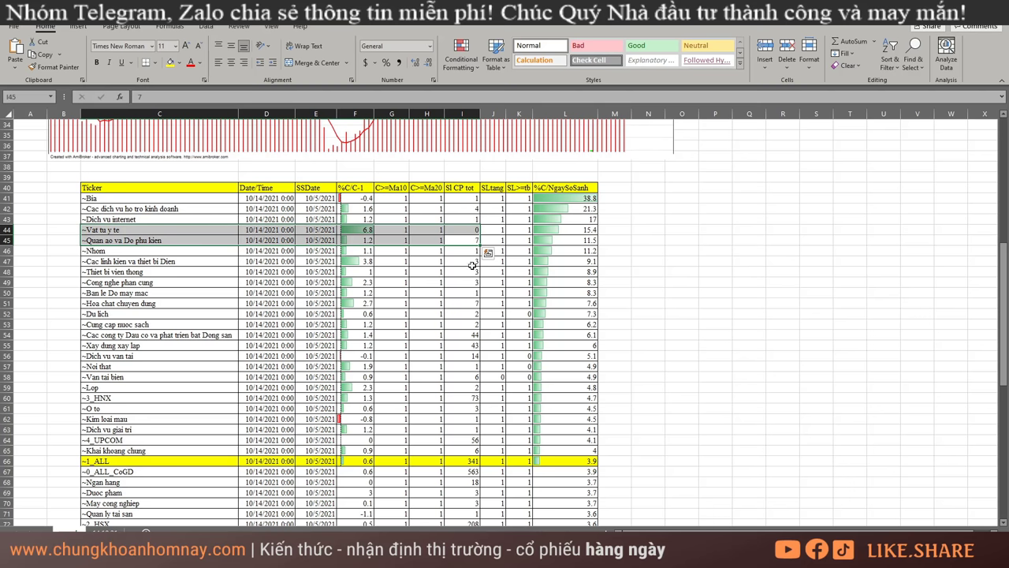
{"action": "left_click_drag", "start_coordinate": [471, 266], "coordinate": [177, 283]}
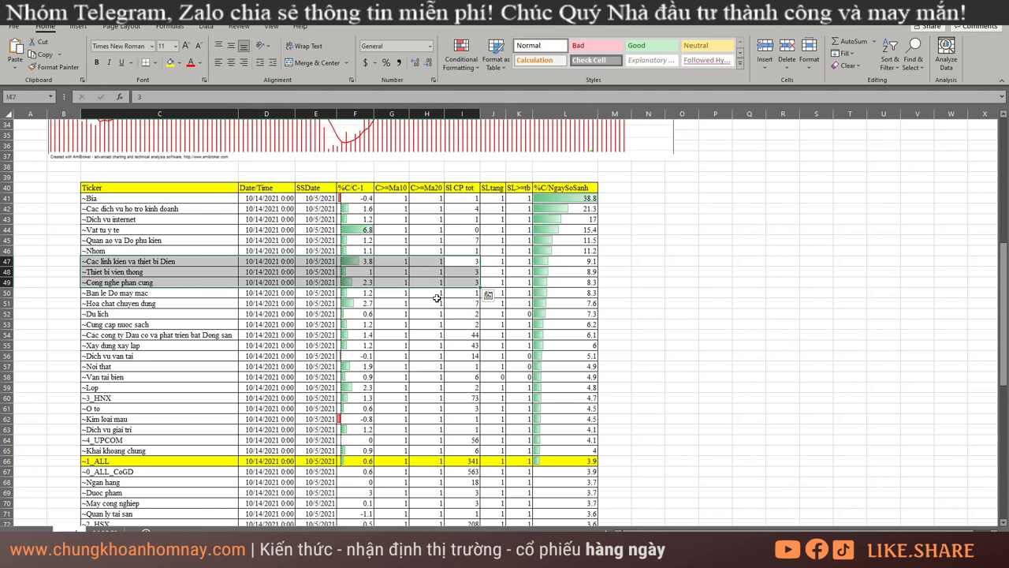
{"action": "left_click", "coordinate": [461, 303]}
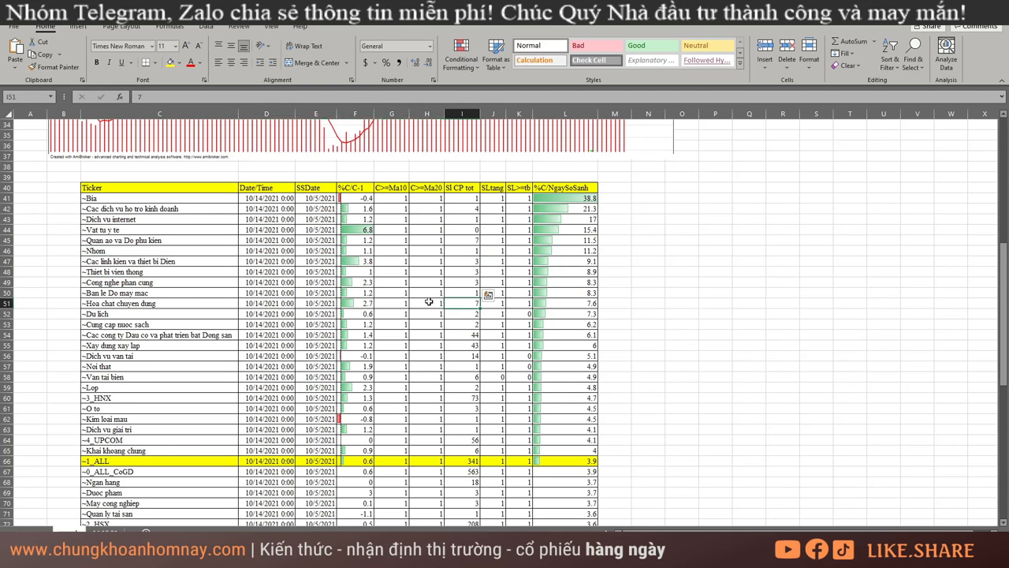
{"action": "left_click_drag", "start_coordinate": [429, 301], "coordinate": [180, 301]}
{"action": "left_click_drag", "start_coordinate": [472, 337], "coordinate": [162, 351]}
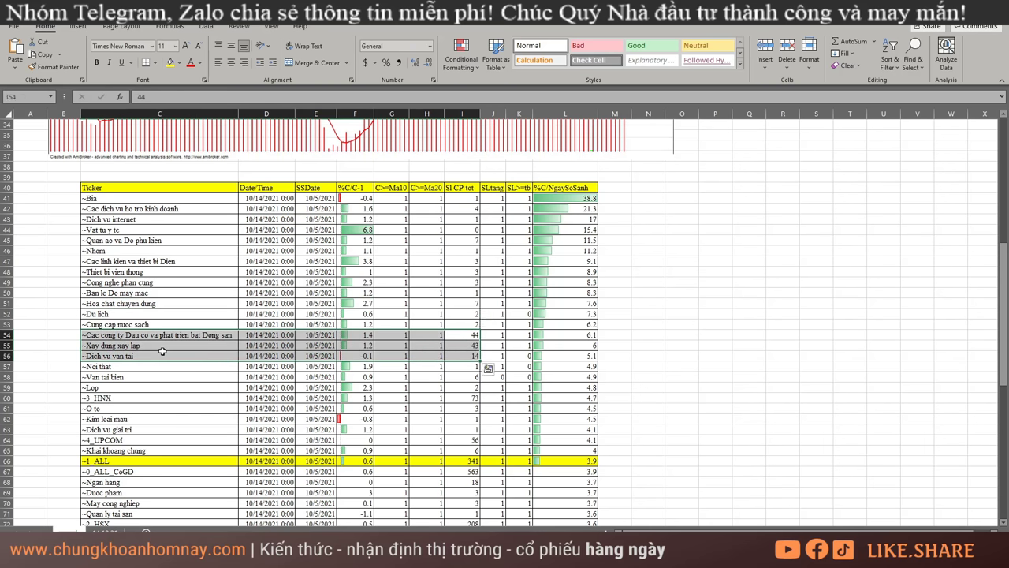
{"action": "left_click_drag", "start_coordinate": [470, 398], "coordinate": [398, 449]}
{"action": "scroll", "coordinate": [197, 430], "scroll_direction": "down", "scroll_amount": 1}
{"action": "scroll", "coordinate": [180, 362], "scroll_direction": "down", "scroll_amount": 5}
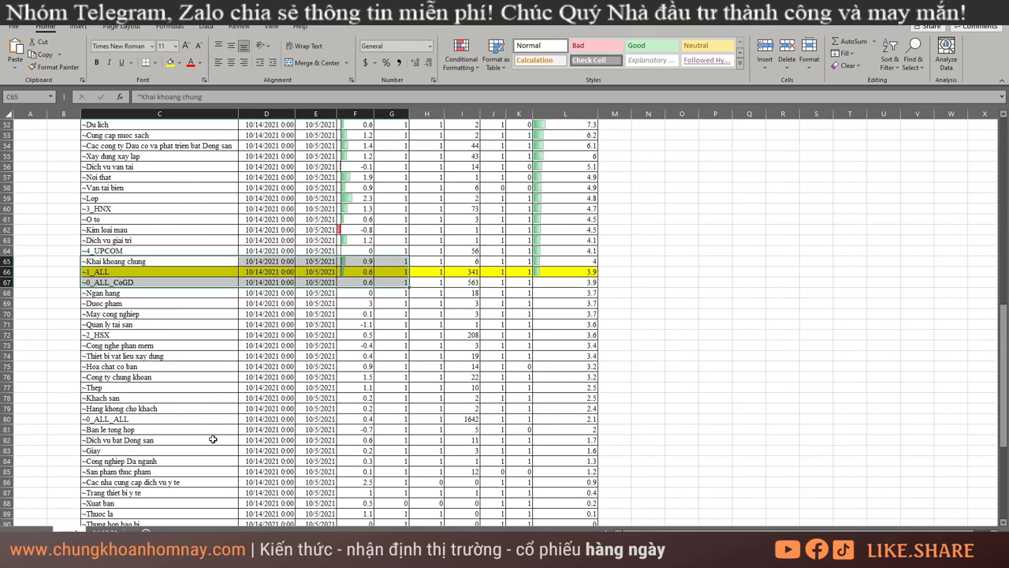
Highlight the ~Ngan hang sector name in yellow
{"action": "left_click_drag", "start_coordinate": [144, 292], "coordinate": [561, 421]}
{"action": "left_click", "coordinate": [134, 294]}
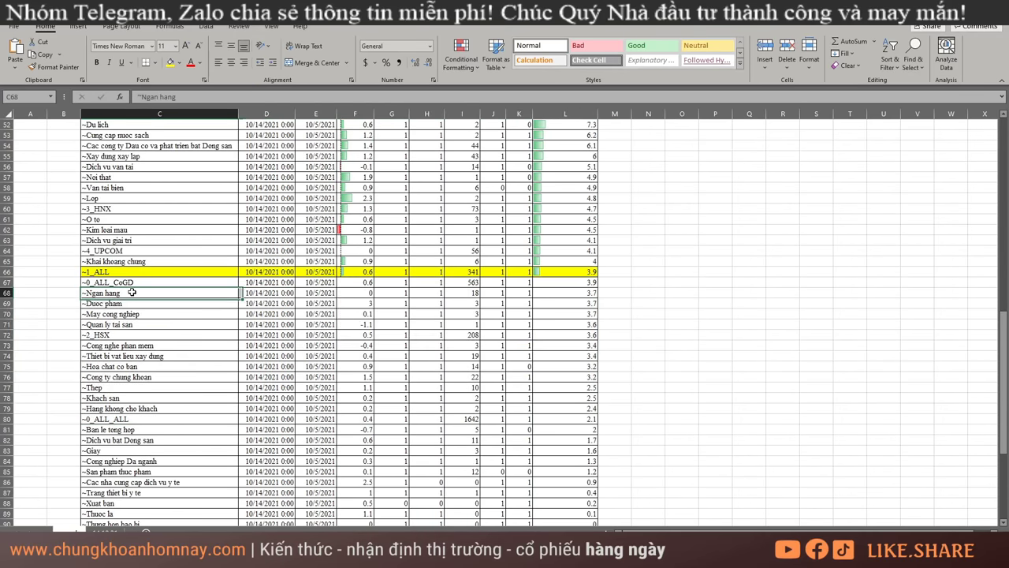
{"action": "left_click", "coordinate": [169, 62]}
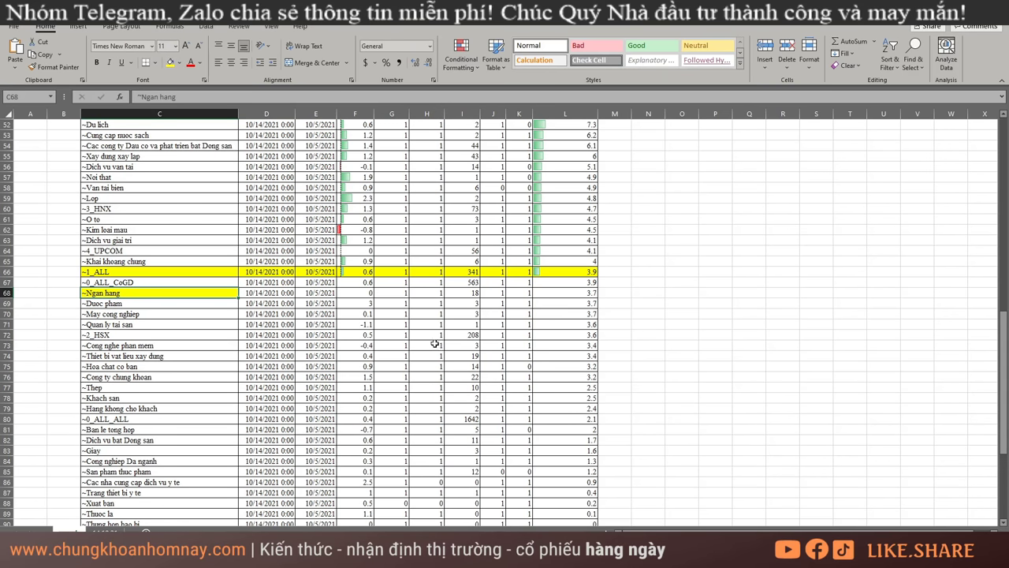
Highlight the sector names ~Thiet bi vat lieu xay dung, ~Hoa chat co ban and ~Cong ty chung khoan in yellow
{"action": "left_click_drag", "start_coordinate": [459, 337], "coordinate": [163, 344]}
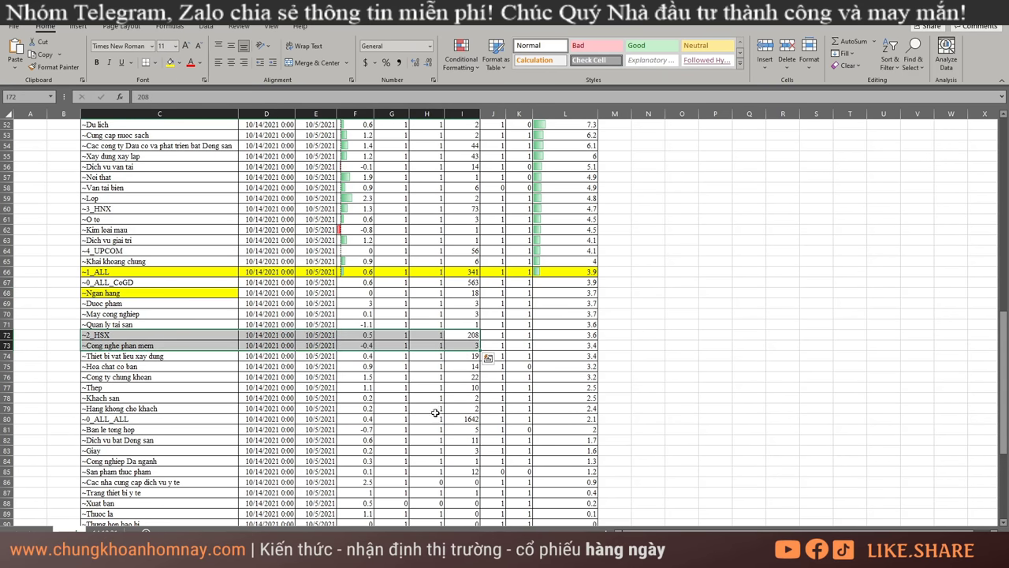
{"action": "left_click_drag", "start_coordinate": [474, 356], "coordinate": [172, 389]}
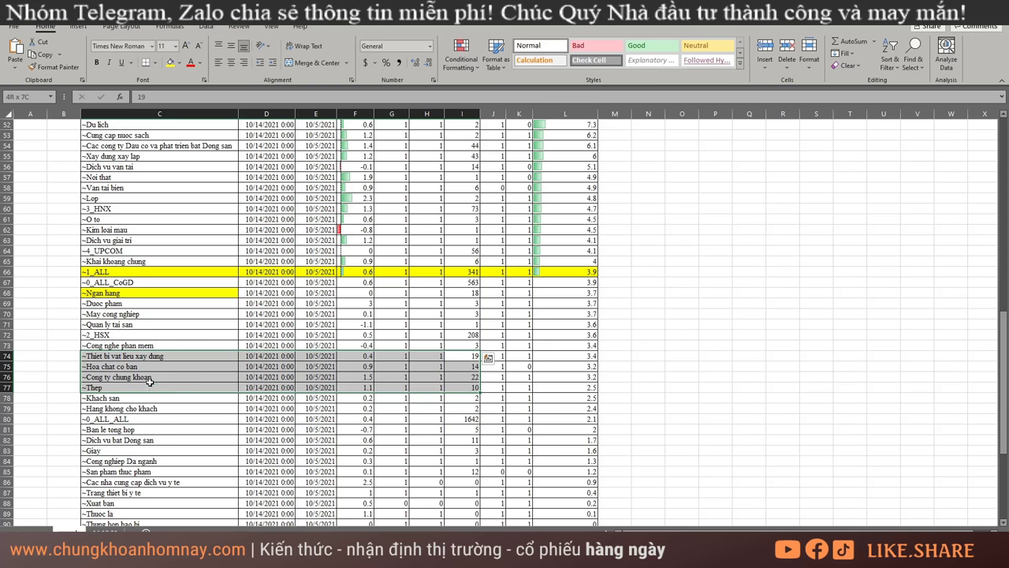
{"action": "left_click_drag", "start_coordinate": [146, 356], "coordinate": [158, 376]}
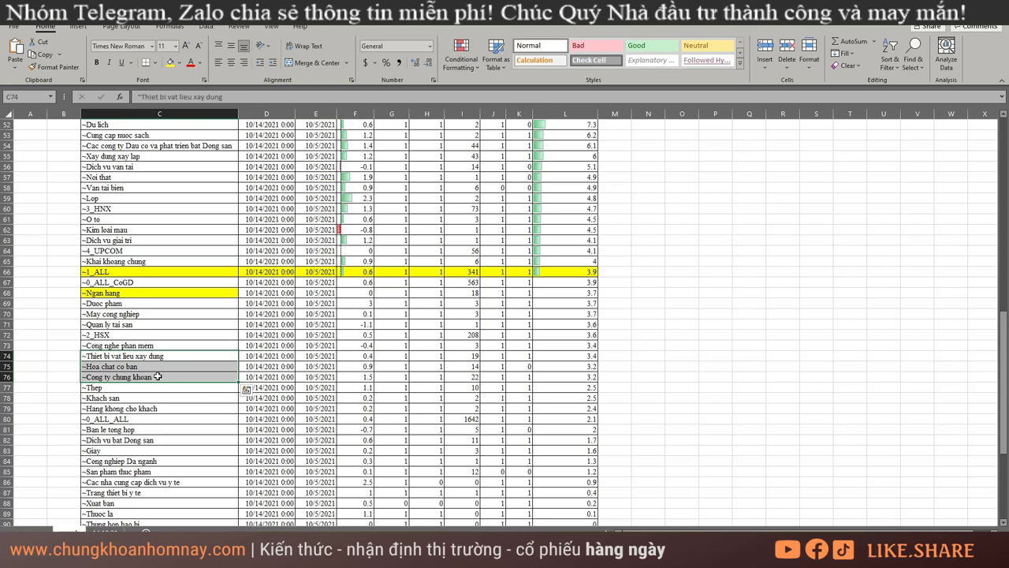
{"action": "left_click", "coordinate": [169, 63]}
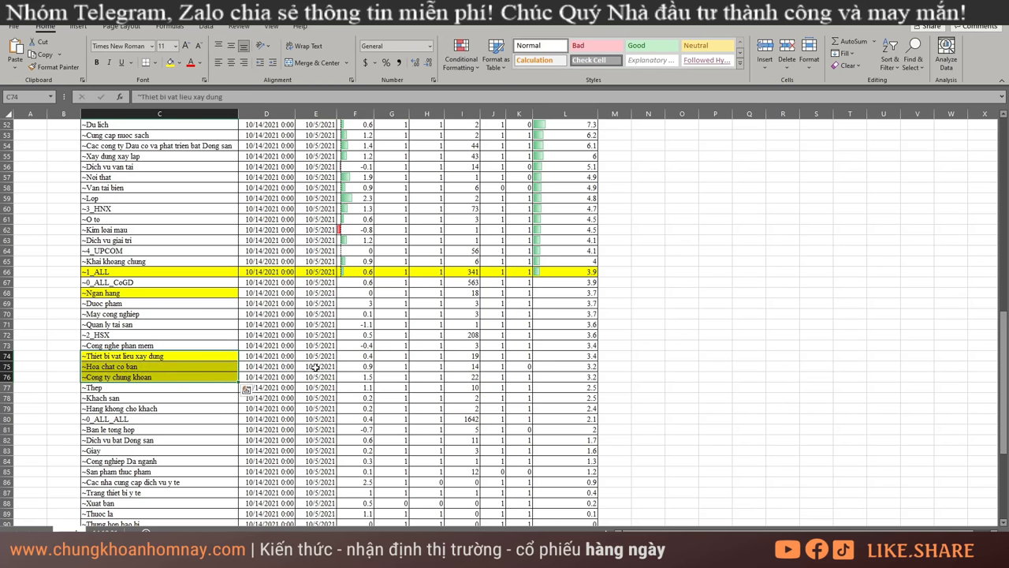
Highlight the ~Thep sector name in yellow
{"action": "scroll", "coordinate": [487, 311], "scroll_direction": "down", "scroll_amount": 3}
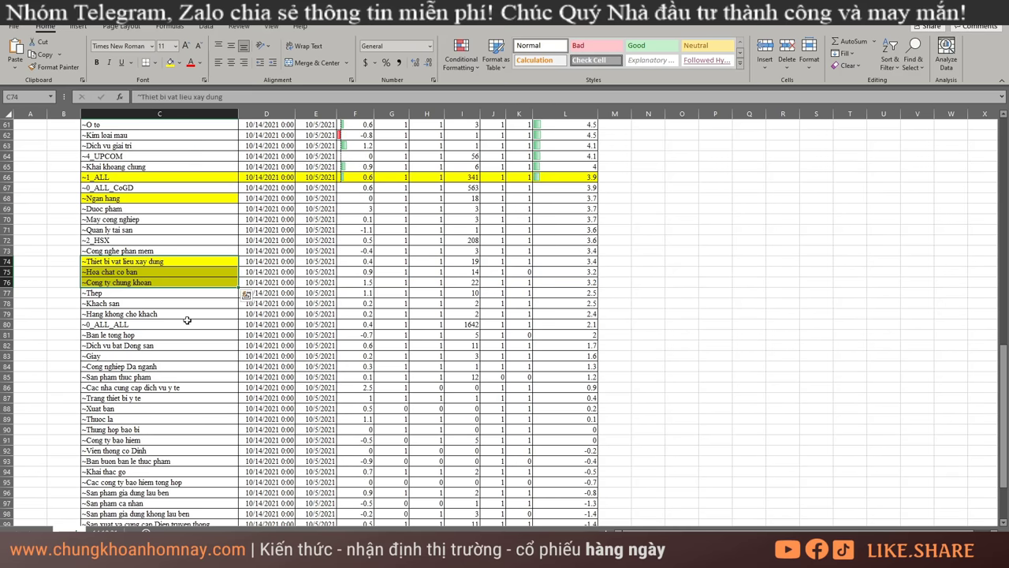
{"action": "left_click", "coordinate": [162, 294]}
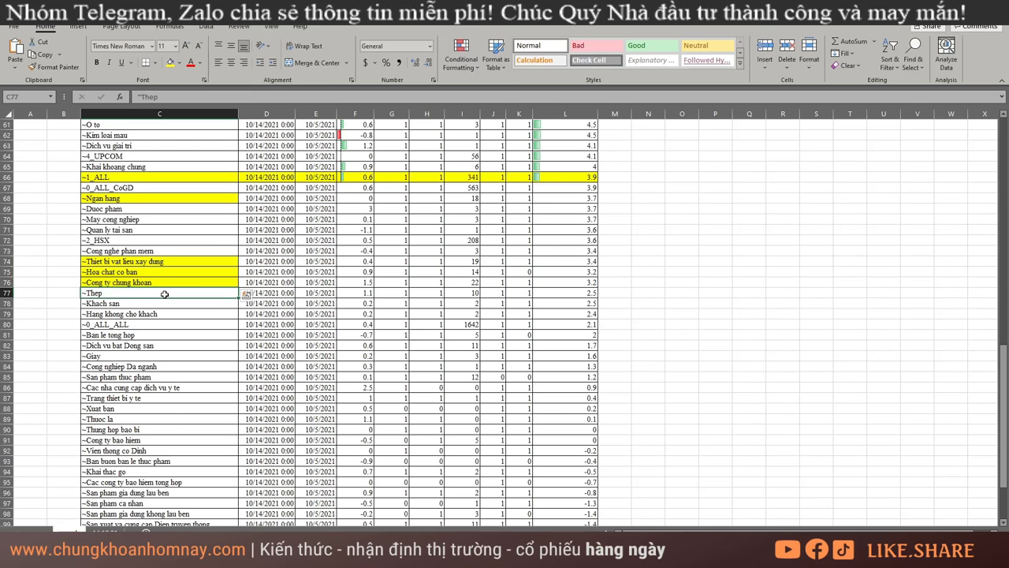
{"action": "left_click", "coordinate": [169, 62]}
Check the weakest sectors at the end of the table and highlight the ~Phan phoi khi Dot name in yellow
{"action": "scroll", "coordinate": [162, 364], "scroll_direction": "down", "scroll_amount": 3}
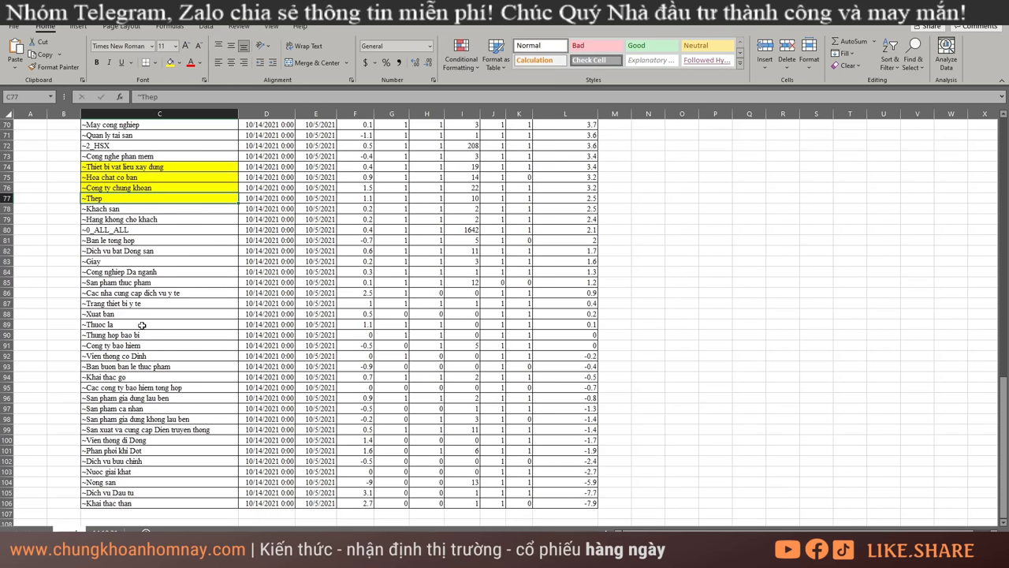
{"action": "left_click_drag", "start_coordinate": [160, 278], "coordinate": [162, 355]}
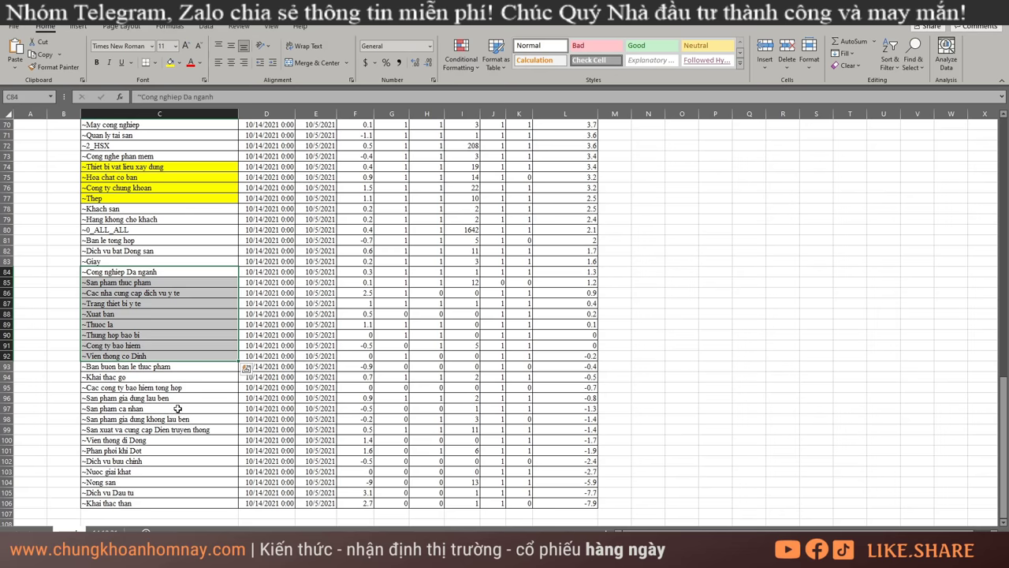
{"action": "scroll", "coordinate": [174, 412], "scroll_direction": "down", "scroll_amount": 1}
{"action": "mouse_move", "coordinate": [143, 418]}
{"action": "left_mouse_down"}
{"action": "mouse_move", "coordinate": [473, 420]}
{"action": "mouse_move", "coordinate": [158, 429]}
{"action": "mouse_move", "coordinate": [159, 420]}
{"action": "left_mouse_up"}
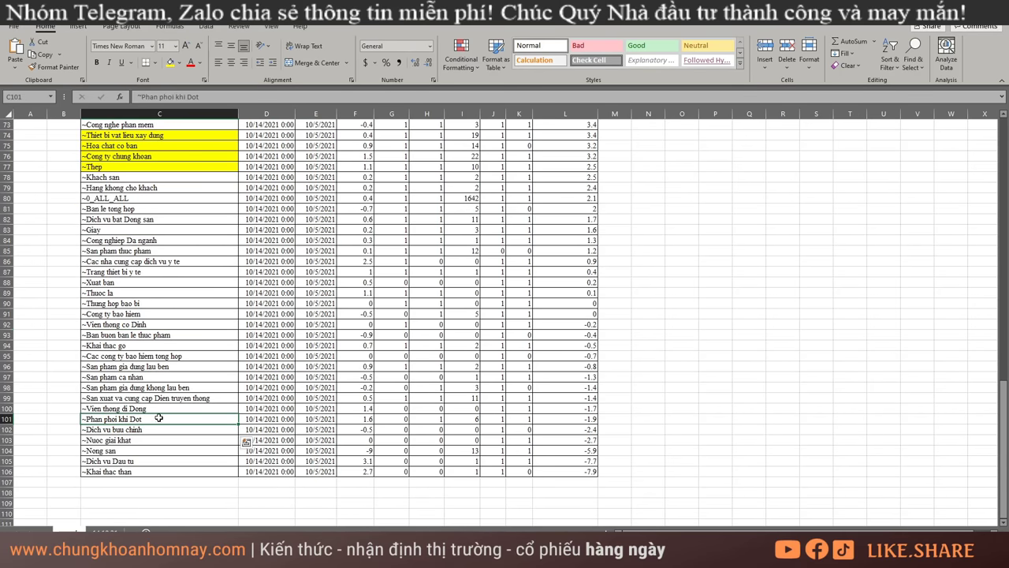
{"action": "left_click", "coordinate": [167, 68]}
{"action": "scroll", "coordinate": [386, 219], "scroll_direction": "up", "scroll_amount": 1}
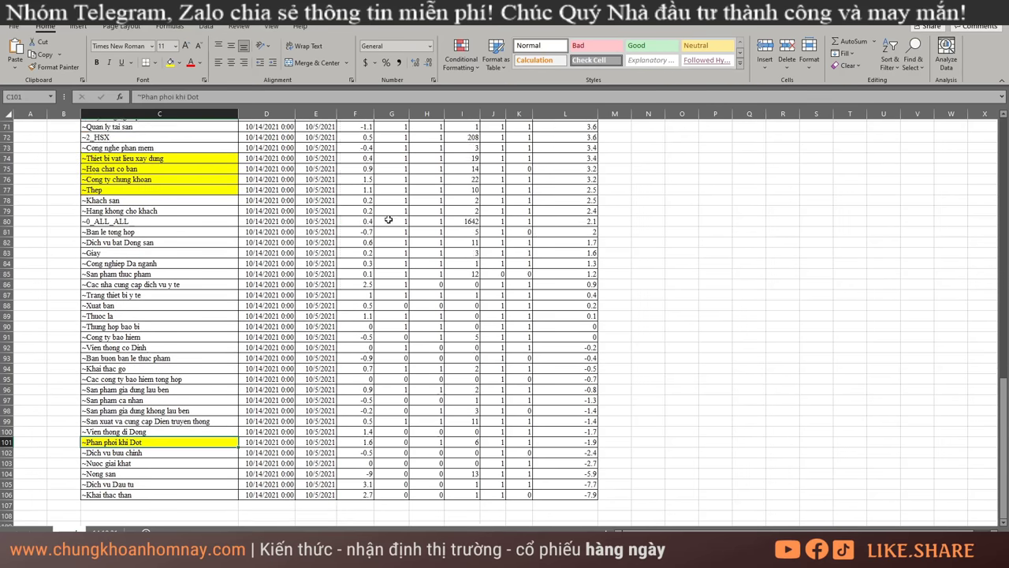
Review the whole sector table, comparing the highlighted sectors with the leading ones above the ~1_ALL row
{"action": "scroll", "coordinate": [389, 220], "scroll_direction": "up", "scroll_amount": 9}
{"action": "scroll", "coordinate": [389, 235], "scroll_direction": "up", "scroll_amount": 14}
{"action": "scroll", "coordinate": [388, 235], "scroll_direction": "down", "scroll_amount": 14}
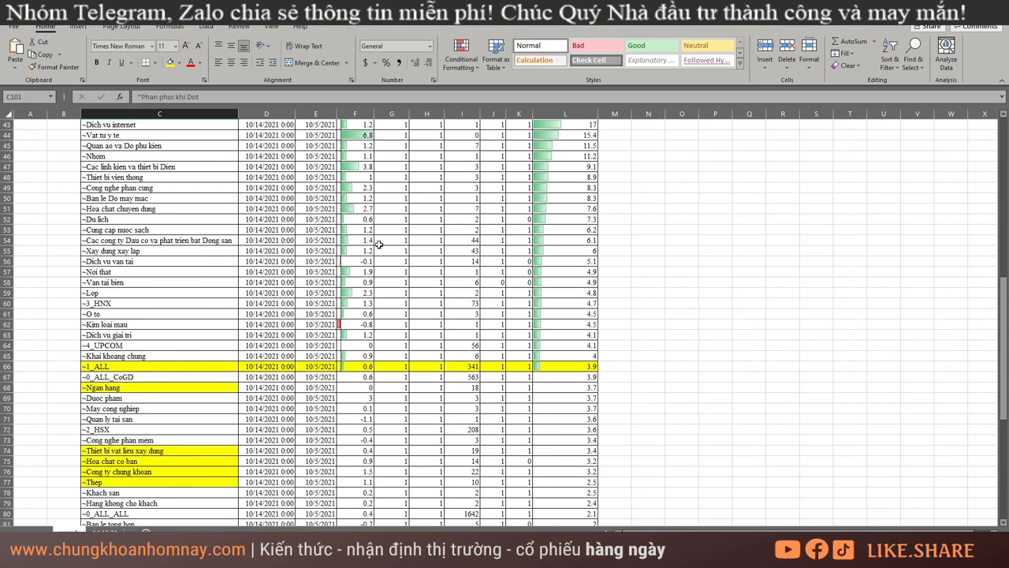
{"action": "scroll", "coordinate": [389, 235], "scroll_direction": "down", "scroll_amount": 7}
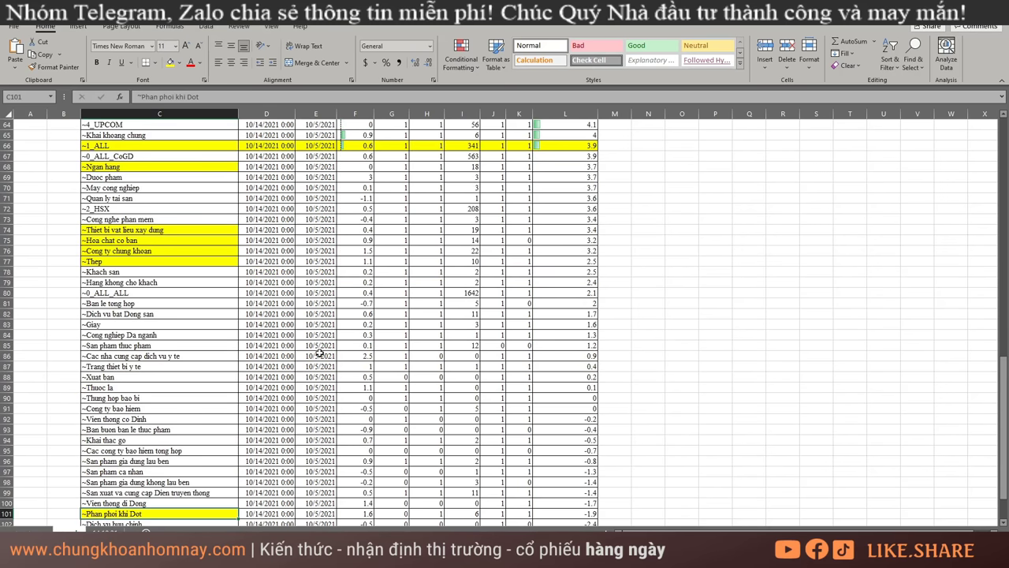
{"action": "scroll", "coordinate": [319, 353], "scroll_direction": "up", "scroll_amount": 9}
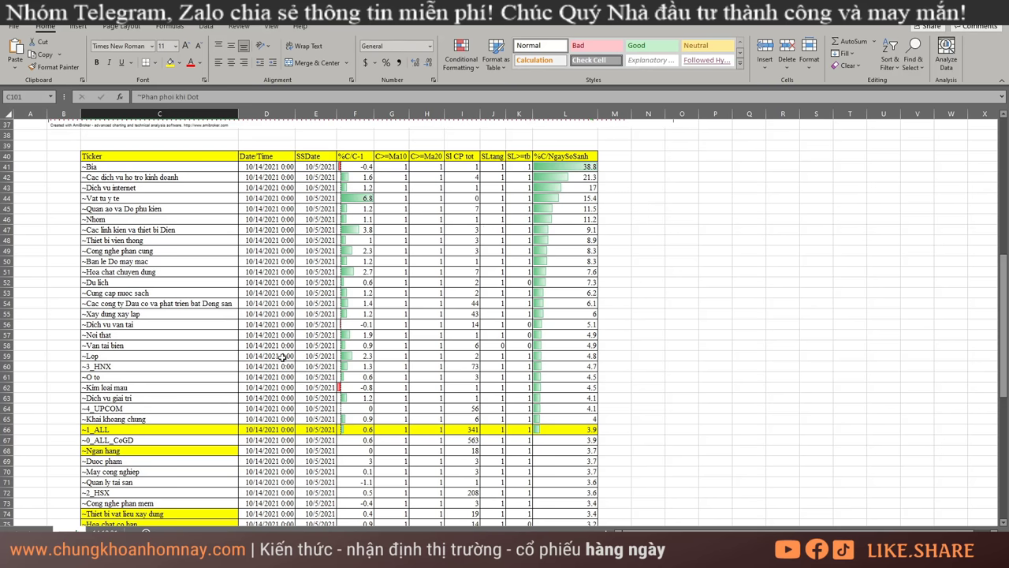
Go to the stock list sheet and filter the second Bùng nổ vượt nền column to rows with value 1
{"action": "key", "text": "ctrl+Page_Up"}
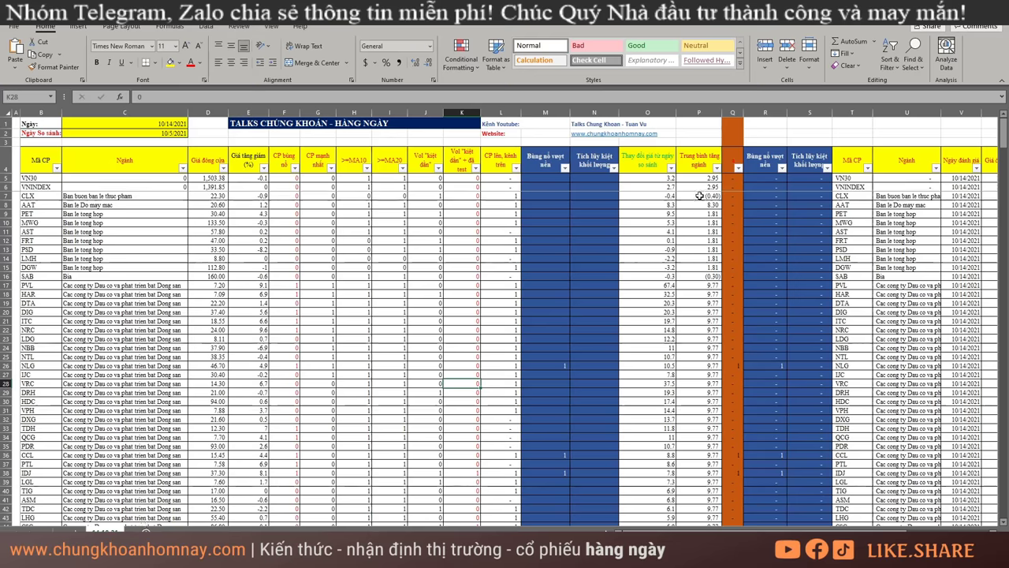
{"action": "left_click", "coordinate": [205, 26]}
{"action": "left_click", "coordinate": [594, 160]}
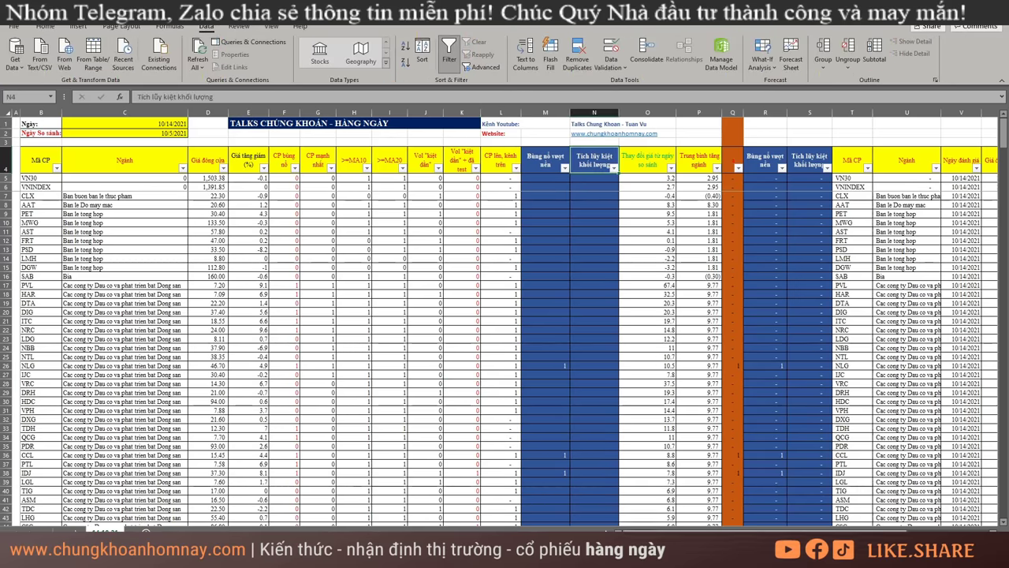
{"action": "left_click_drag", "start_coordinate": [704, 525], "coordinate": [715, 525]}
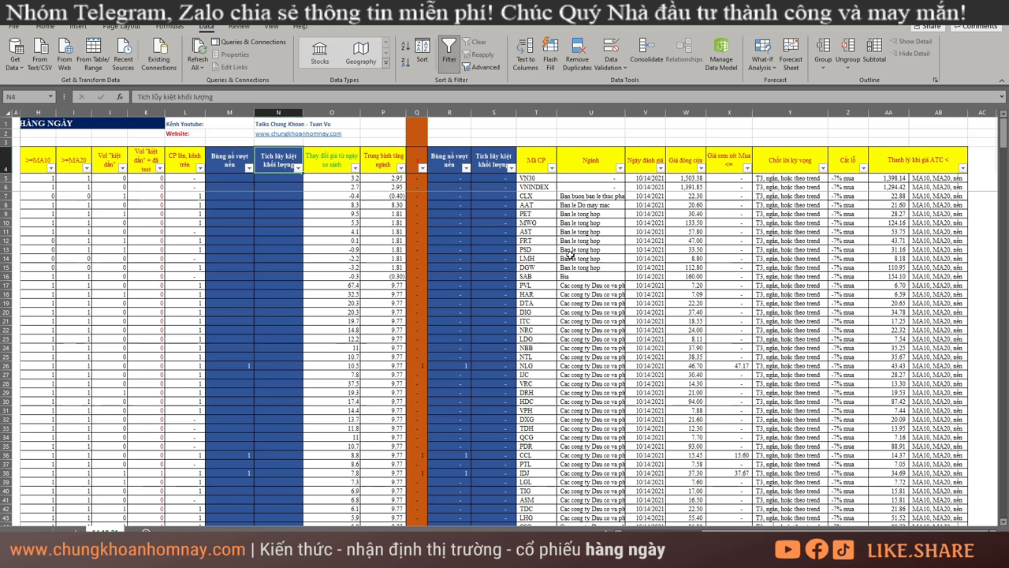
{"action": "left_click", "coordinate": [465, 169]}
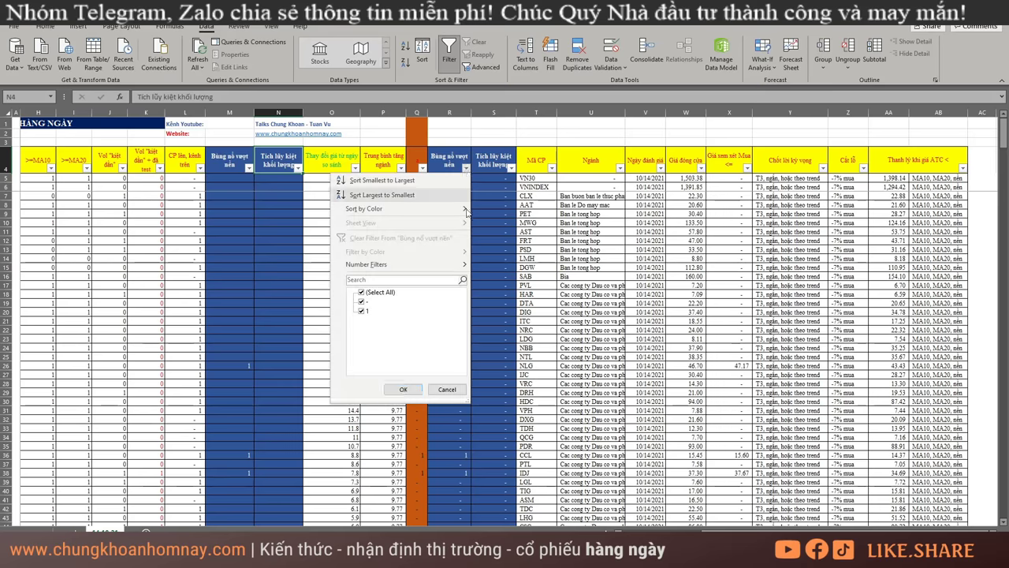
{"action": "left_click", "coordinate": [361, 294]}
{"action": "left_click", "coordinate": [361, 310]}
{"action": "left_click", "coordinate": [402, 389]}
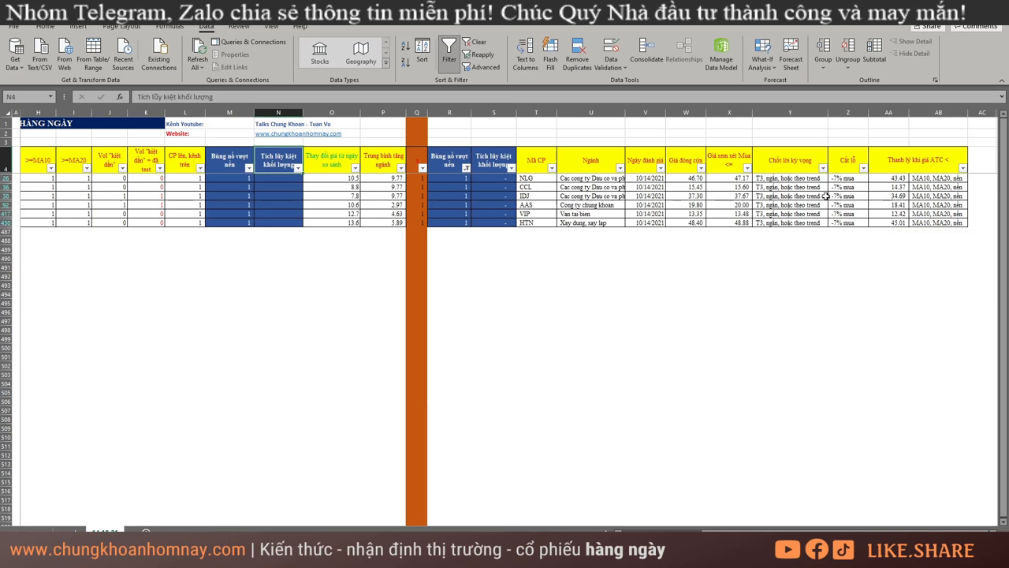
Review the Ngành entries of the filtered stocks, from the real estate rows down to Xay dung, xay lap
{"action": "left_click_drag", "start_coordinate": [542, 178], "coordinate": [630, 250]}
{"action": "left_click", "coordinate": [683, 320]}
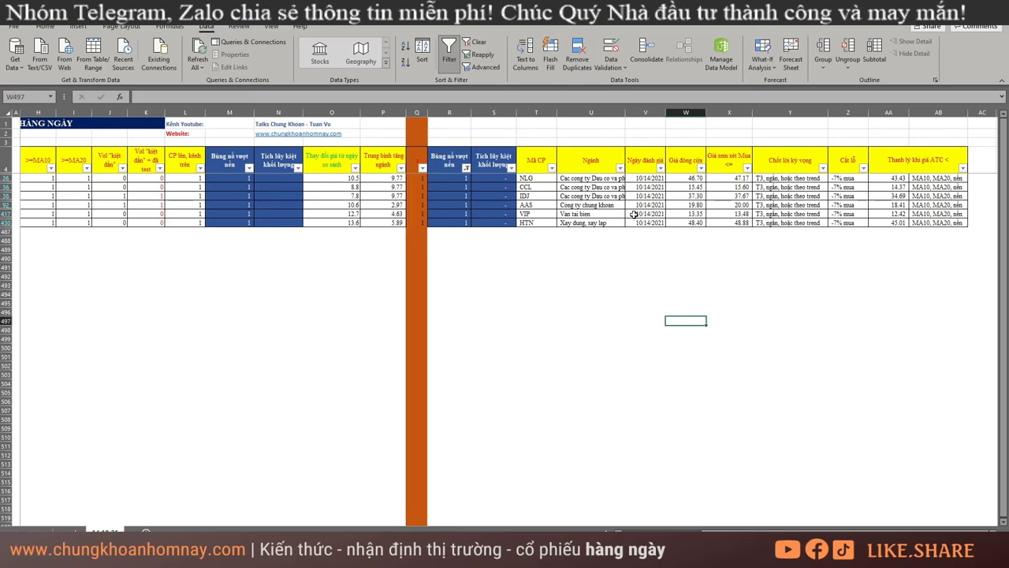
{"action": "left_click_drag", "start_coordinate": [584, 181], "coordinate": [589, 196]}
{"action": "left_click", "coordinate": [603, 205]}
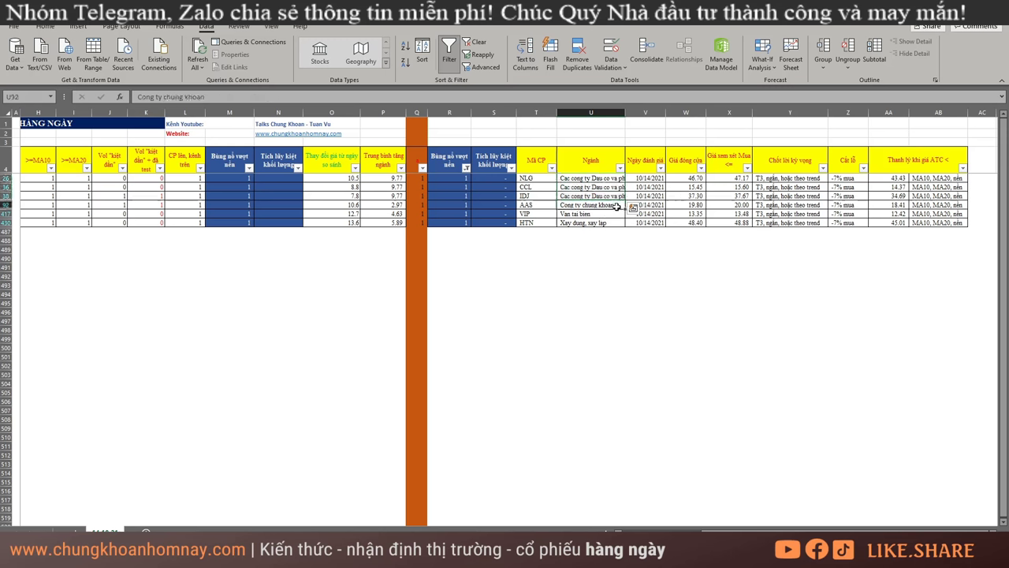
{"action": "left_click", "coordinate": [604, 229]}
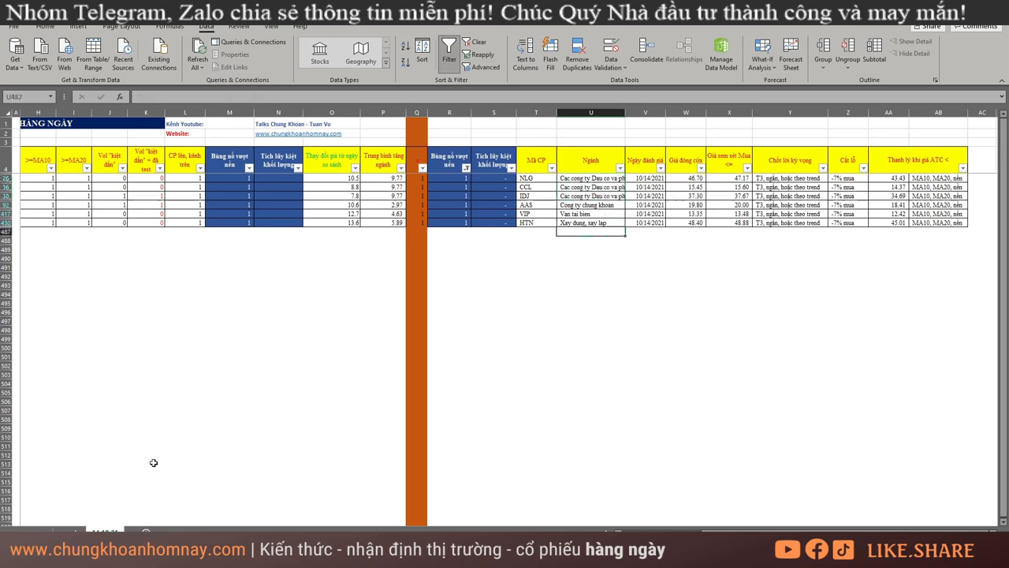
Switch to AmiBroker and open the daily chart for NLG
{"action": "key", "text": "alt+Tab"}
{"action": "left_click", "coordinate": [911, 185]}
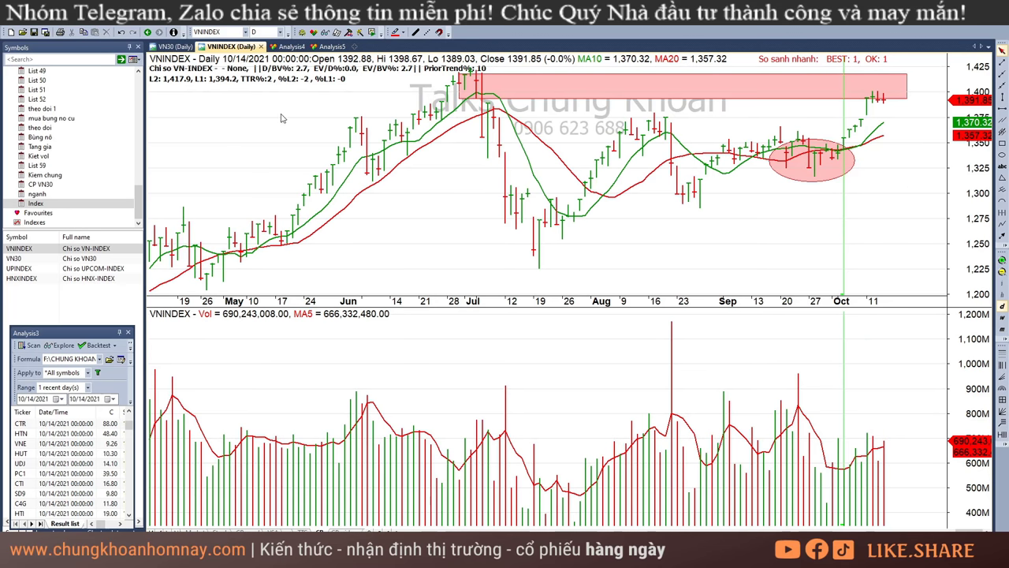
{"action": "left_click", "coordinate": [230, 35]}
{"action": "type", "text": "nlg"}
{"action": "key", "text": "Return"}
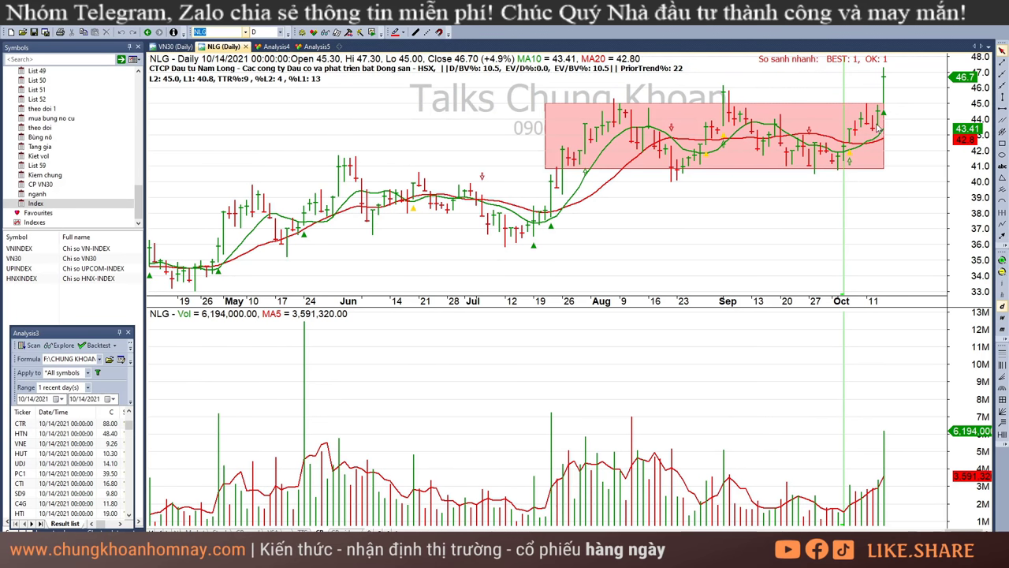
Examine NLG's price base, its low-volume early October sessions and the sessions leading up to the latest breakout bar
{"action": "left_click", "coordinate": [919, 167]}
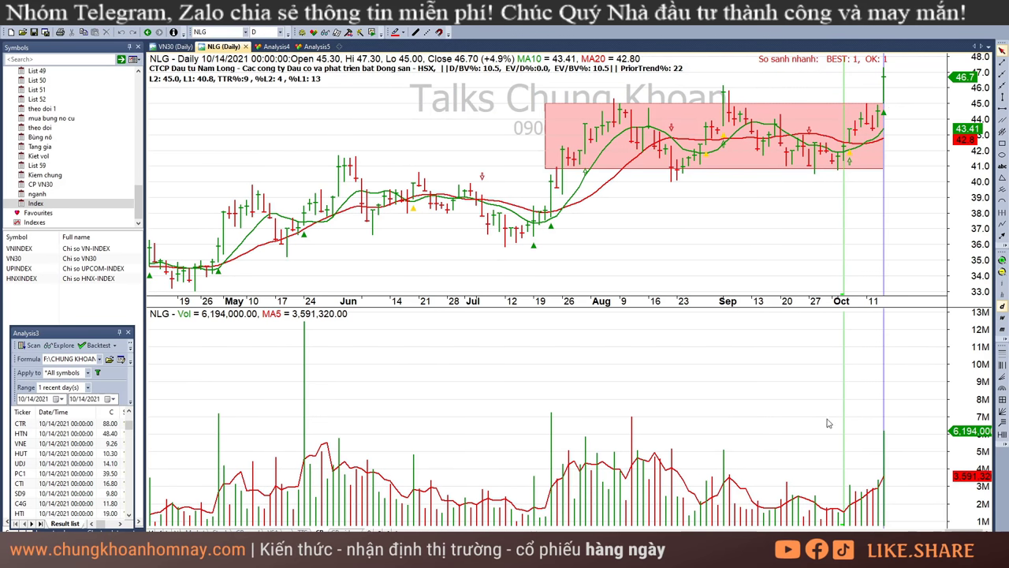
{"action": "left_click", "coordinate": [735, 188]}
{"action": "left_click", "coordinate": [776, 213]}
{"action": "left_click", "coordinate": [857, 283]}
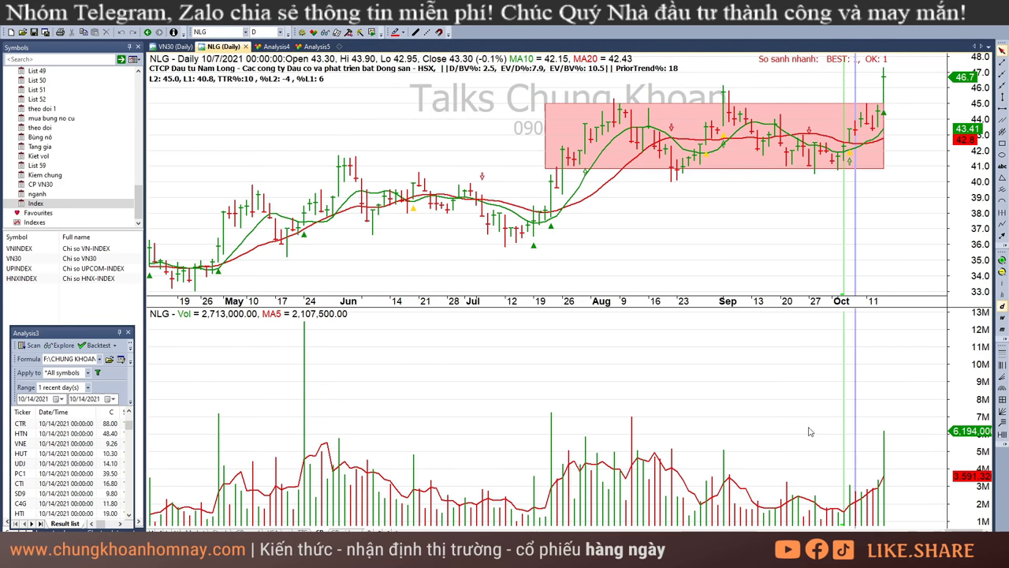
{"action": "left_click_drag", "start_coordinate": [820, 519], "coordinate": [832, 518]}
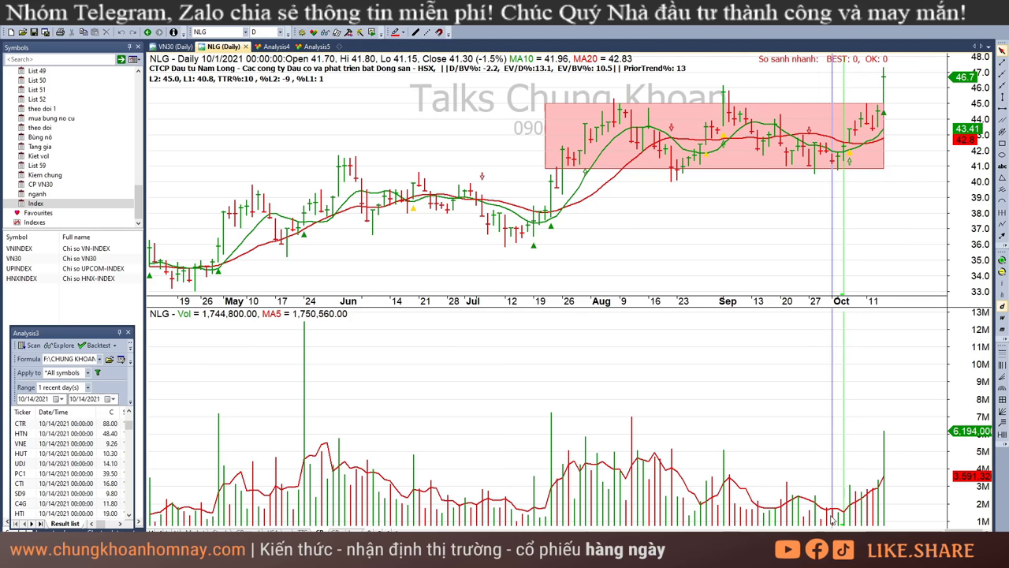
{"action": "left_click", "coordinate": [861, 199]}
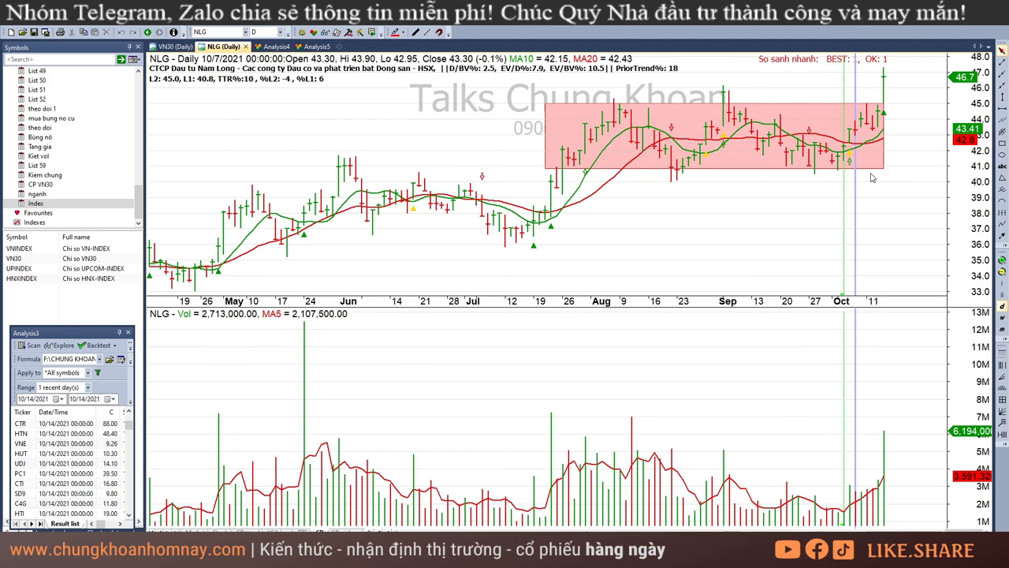
{"action": "left_click", "coordinate": [874, 181]}
{"action": "left_click", "coordinate": [856, 199]}
{"action": "left_click", "coordinate": [880, 209]}
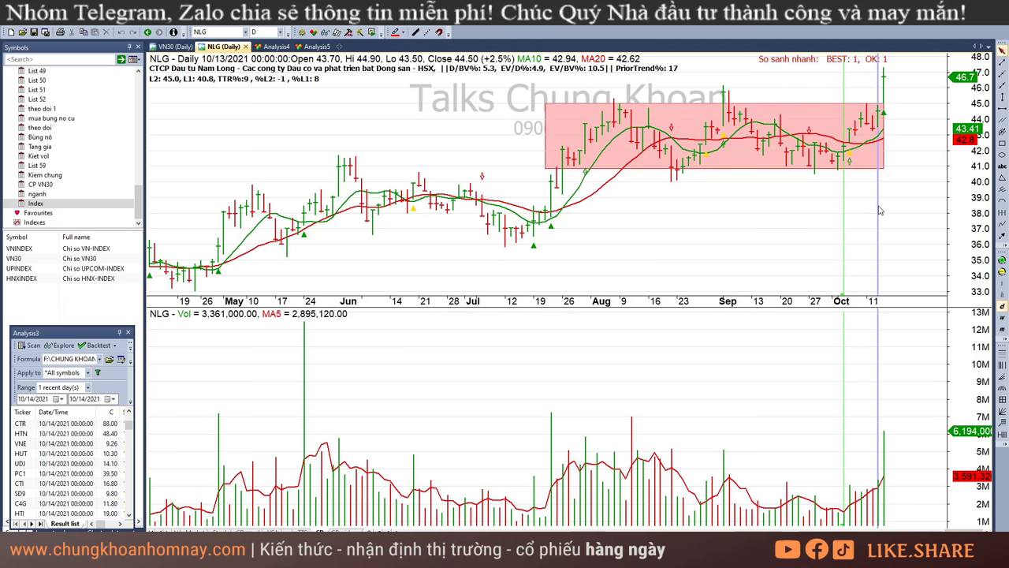
{"action": "left_click", "coordinate": [910, 126]}
Open the CCL daily chart and inspect its latest session against the shaded base
{"action": "left_click", "coordinate": [216, 32]}
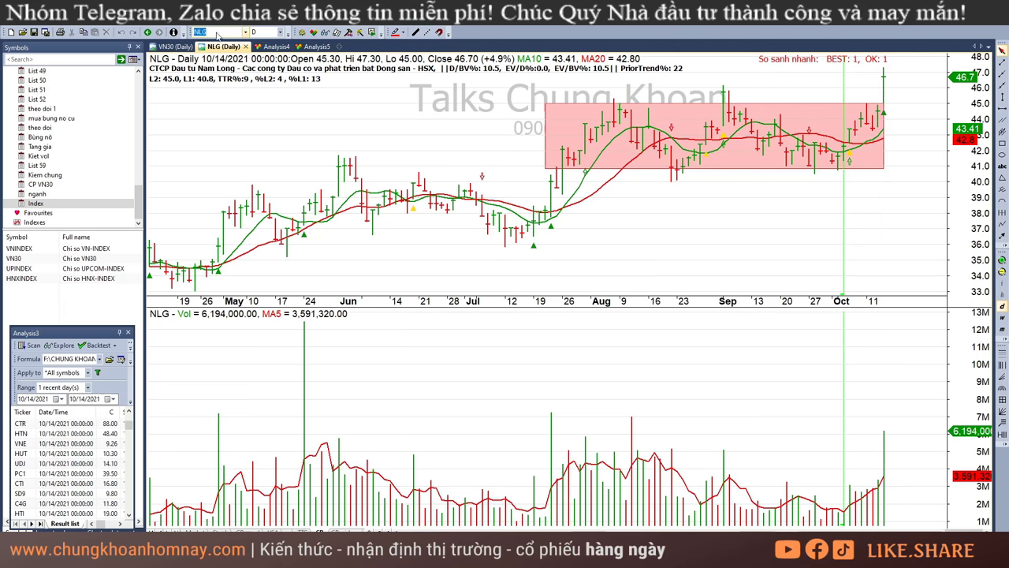
{"action": "type", "text": "CCL"}
{"action": "key", "text": "Return"}
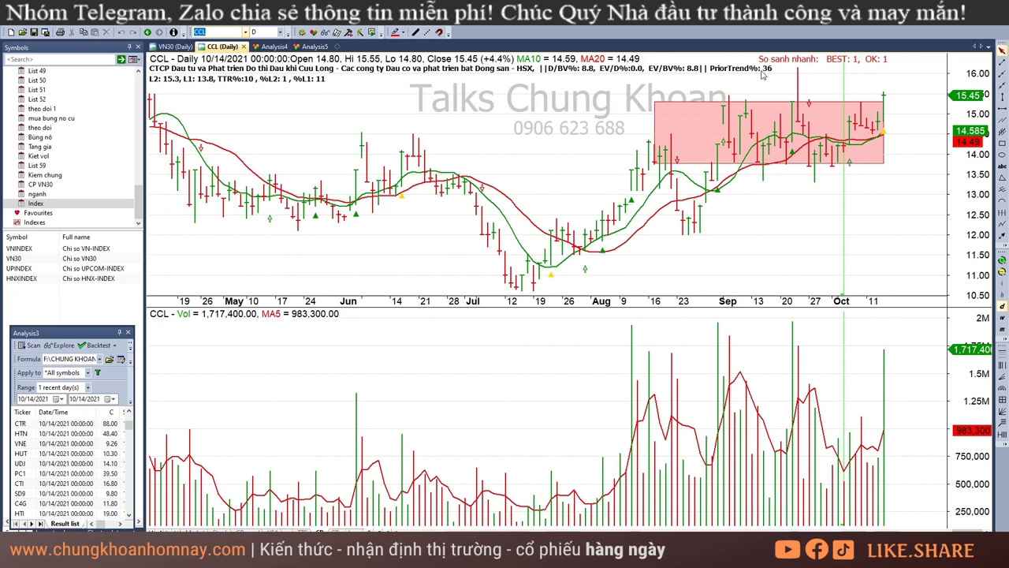
{"action": "left_click", "coordinate": [920, 186]}
Check the filtered list in the Excel workbook for the next ticker, and open the IDJ daily chart in AmiBroker
{"action": "key", "text": "alt+Tab"}
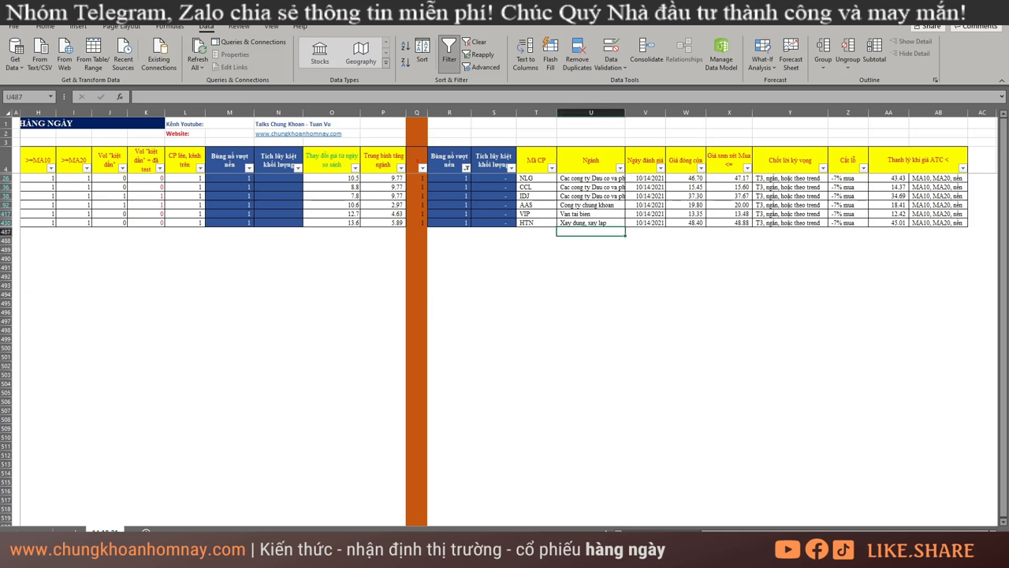
{"action": "key", "text": "alt+Tab"}
{"action": "left_click", "coordinate": [208, 34]}
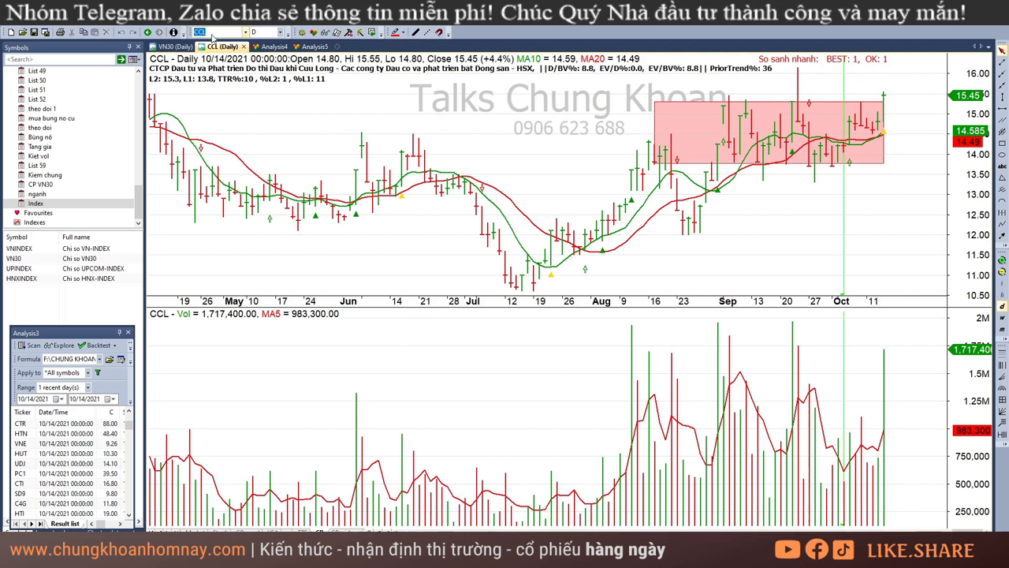
{"action": "type", "text": "dj"}
{"action": "key", "text": "Return"}
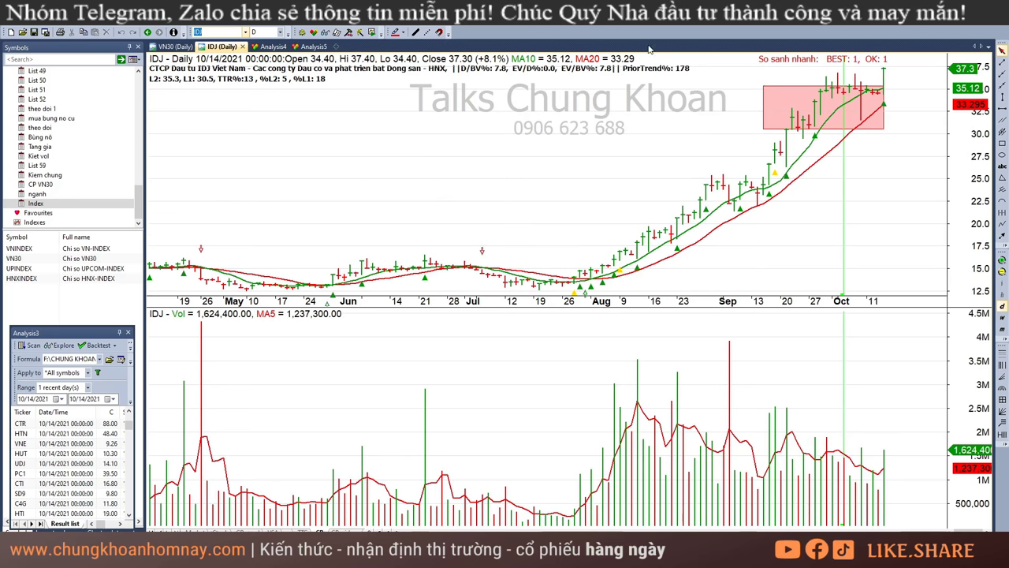
{"action": "left_click_drag", "start_coordinate": [867, 149], "coordinate": [939, 130]}
{"action": "left_click", "coordinate": [246, 32]}
{"action": "type", "text": "aaa"}
{"action": "key", "text": "BackSpace"}
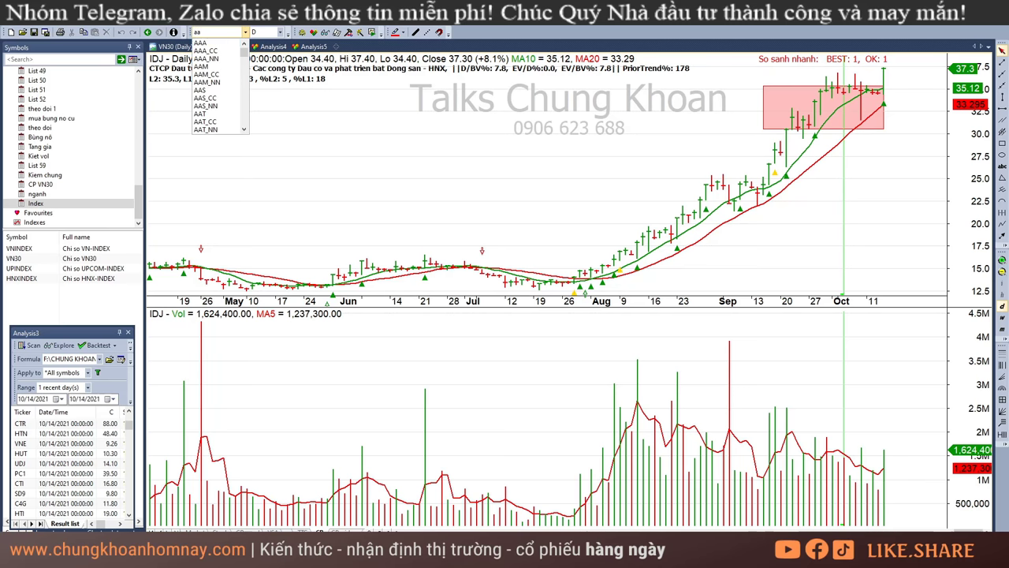
{"action": "key", "text": "Escape"}
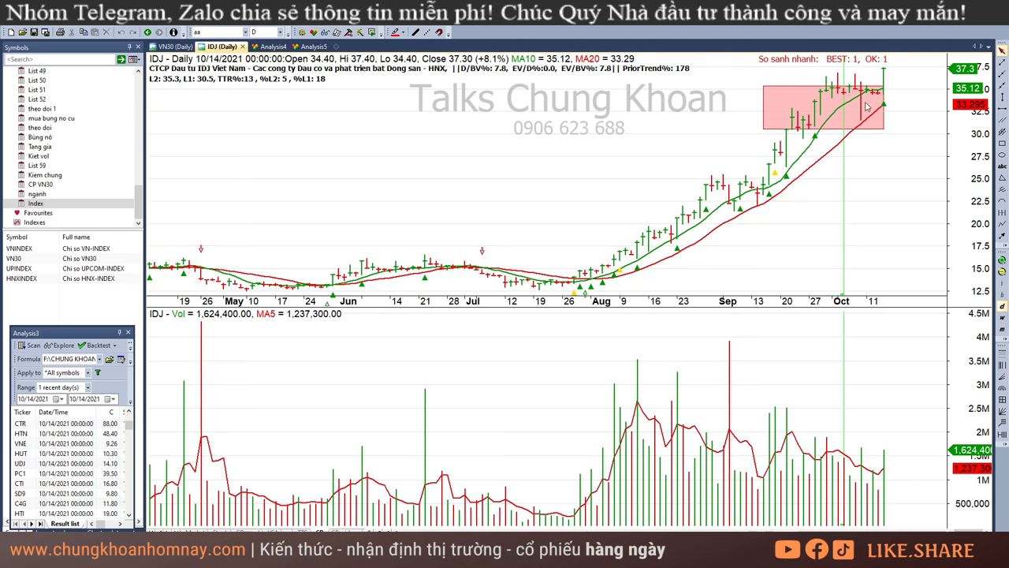
Examine IDJ's mid-September bars before the rally, the early October base and the latest session
{"action": "left_click", "coordinate": [770, 204]}
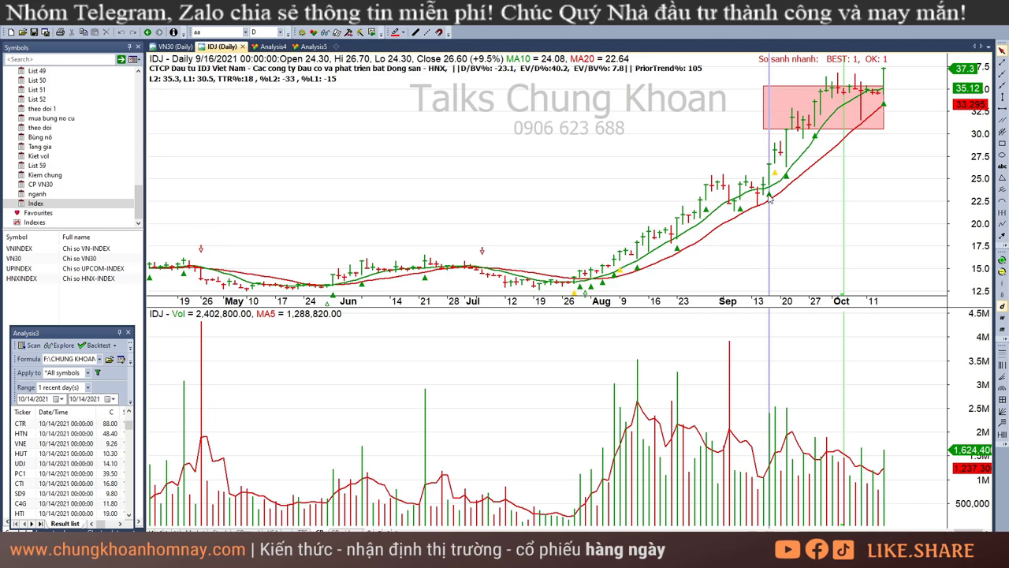
{"action": "left_click", "coordinate": [763, 205]}
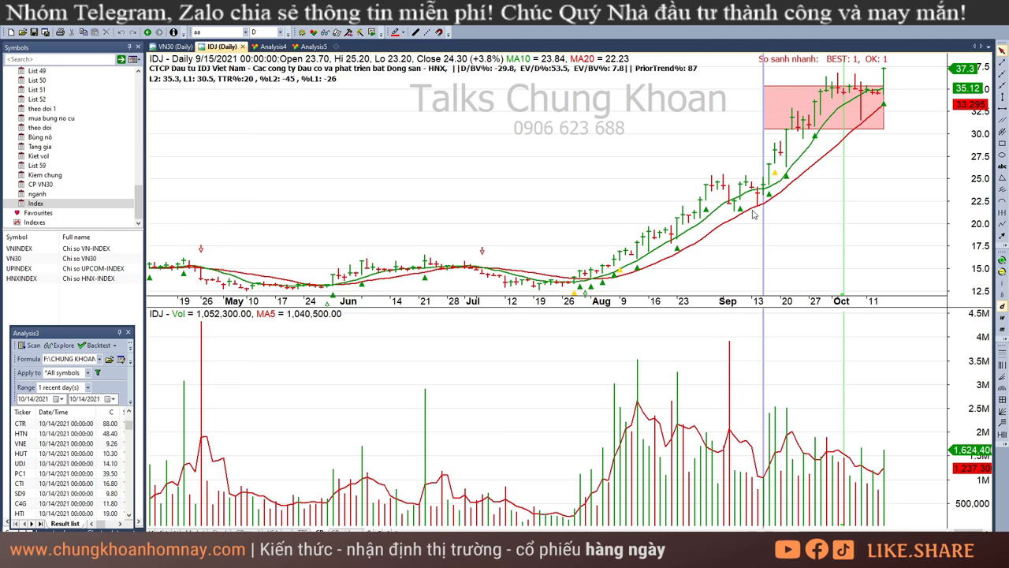
{"action": "left_click", "coordinate": [839, 82]}
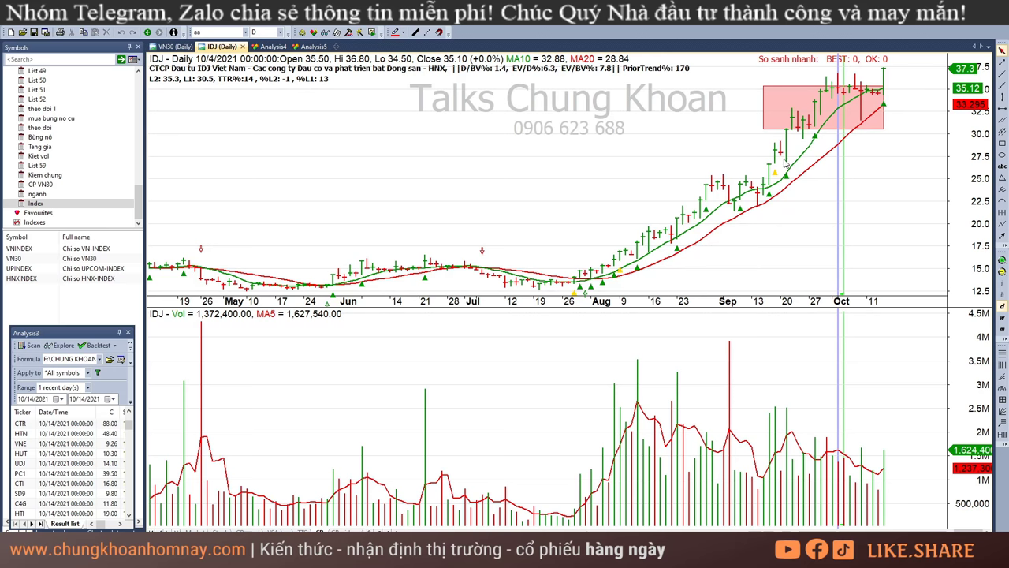
{"action": "left_click", "coordinate": [927, 133]}
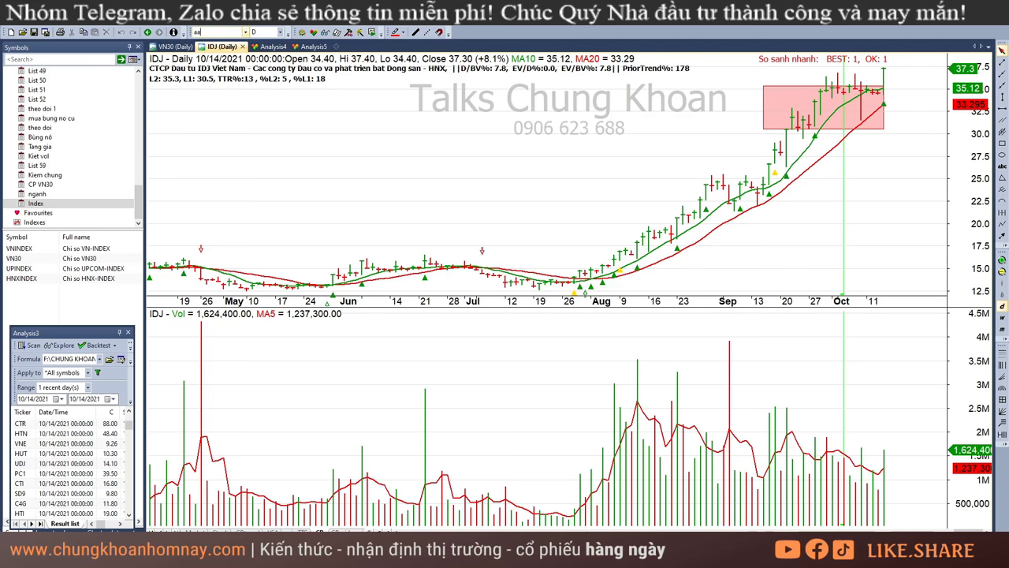
Open the AAS daily chart and examine its price base, the low-volume October sessions and the latest volume bar
{"action": "key", "text": "Return"}
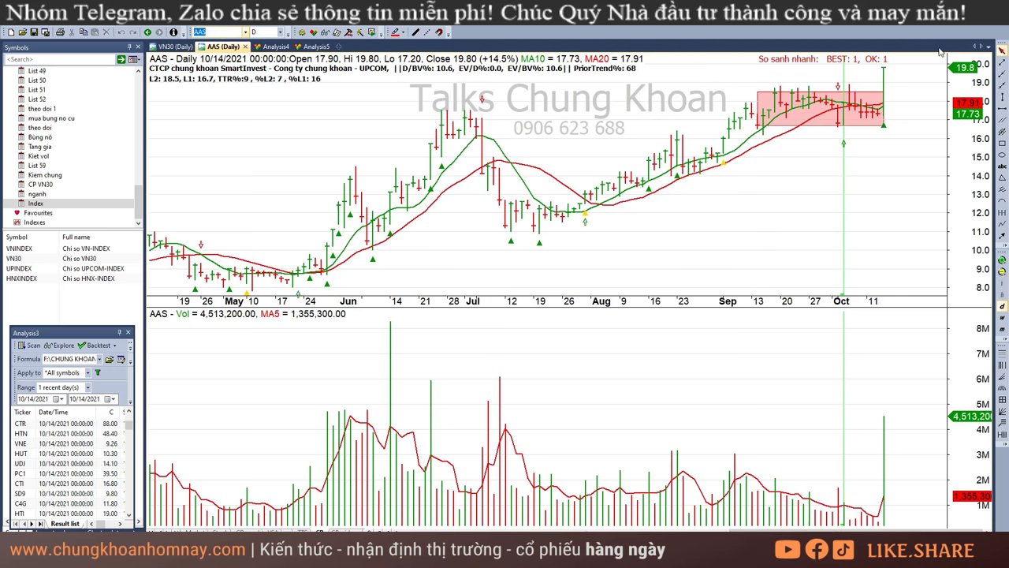
{"action": "left_click", "coordinate": [787, 151]}
{"action": "left_click", "coordinate": [820, 164]}
{"action": "left_click", "coordinate": [872, 181]}
{"action": "left_click", "coordinate": [880, 180]}
{"action": "left_click", "coordinate": [854, 518]}
{"action": "left_click", "coordinate": [867, 511]}
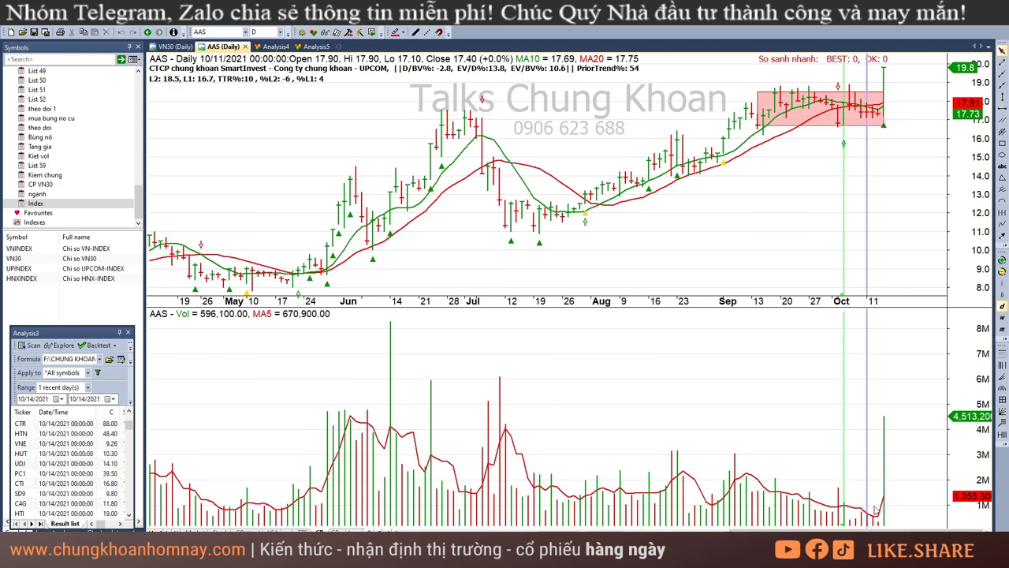
{"action": "left_click", "coordinate": [884, 448]}
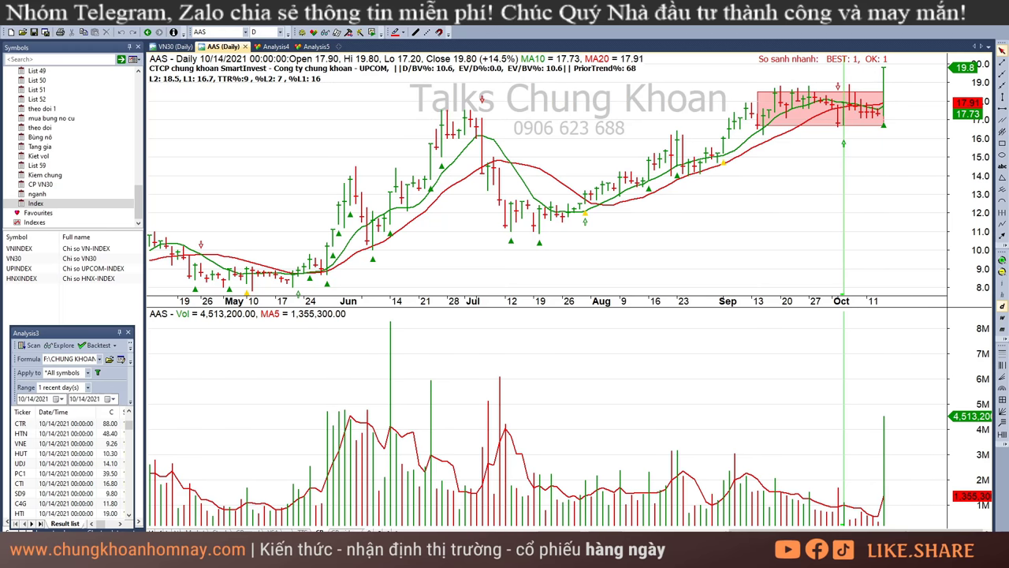
Check the Excel list for the ticker after AAS, and open the VIP daily chart in AmiBroker
{"action": "key", "text": "alt+Tab"}
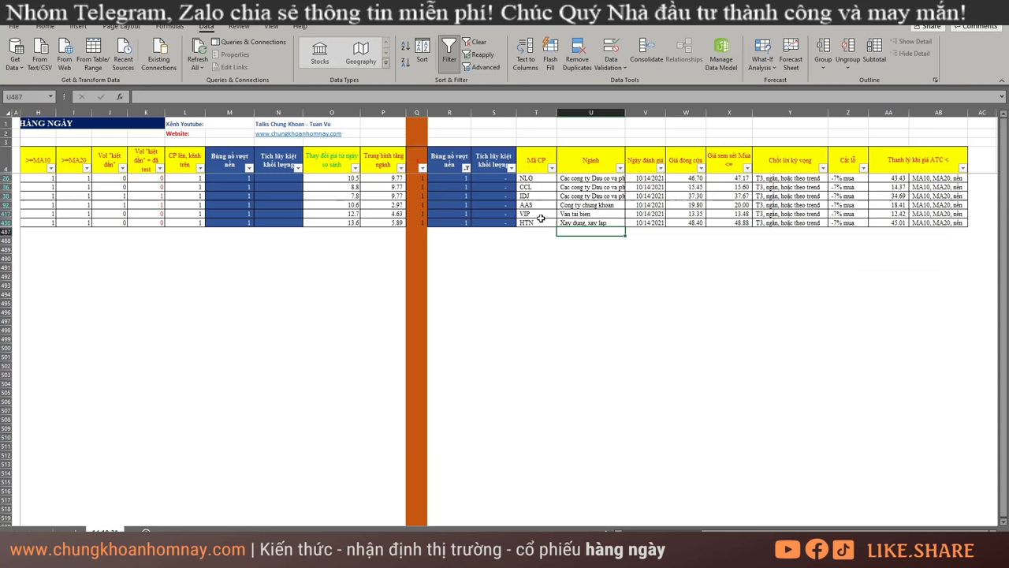
{"action": "key", "text": "alt+Tab"}
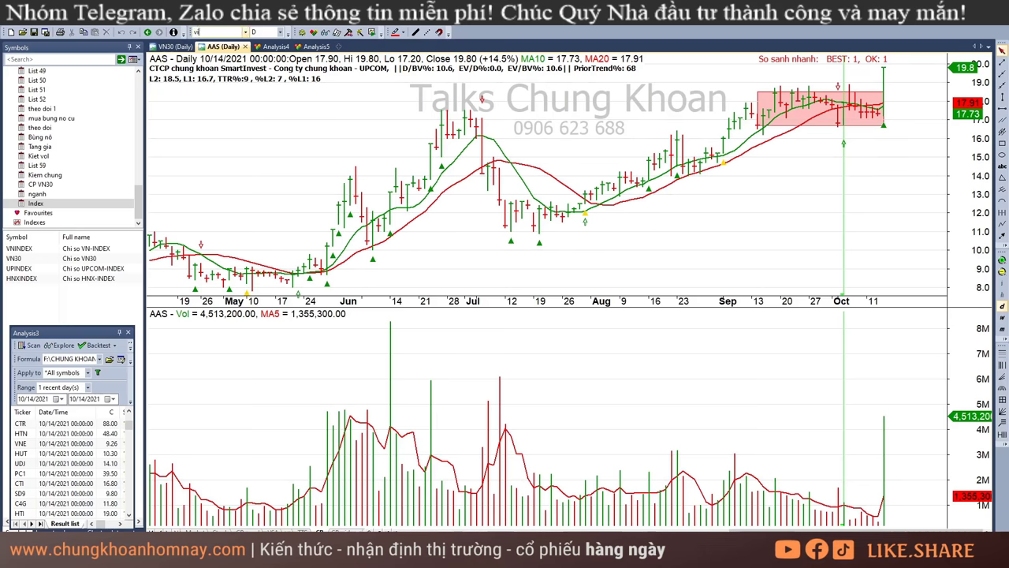
{"action": "type", "text": "vip"}
{"action": "key", "text": "Return"}
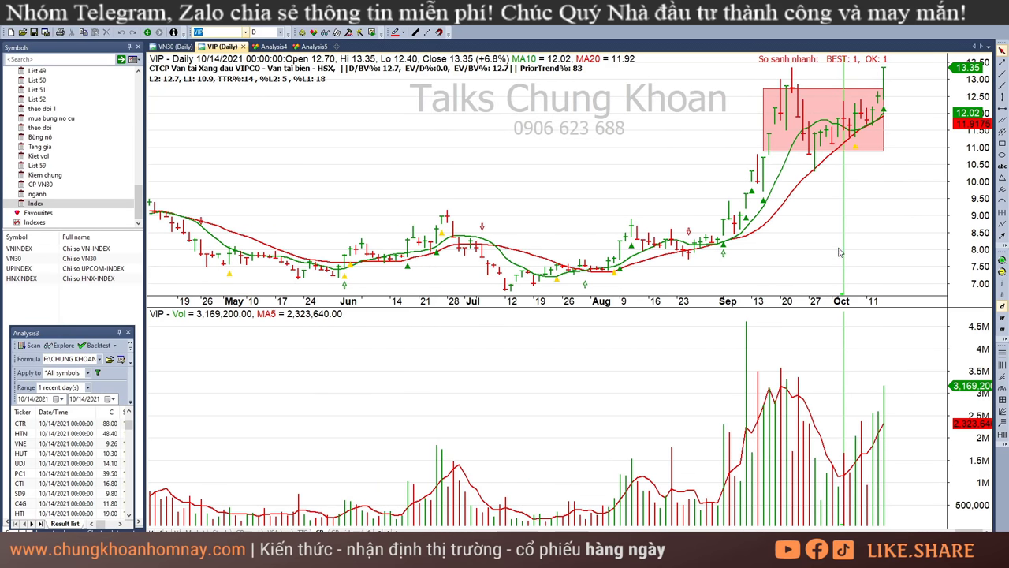
Open the HTN daily chart and inspect its most recent session against the shaded base
{"action": "left_click", "coordinate": [219, 33]}
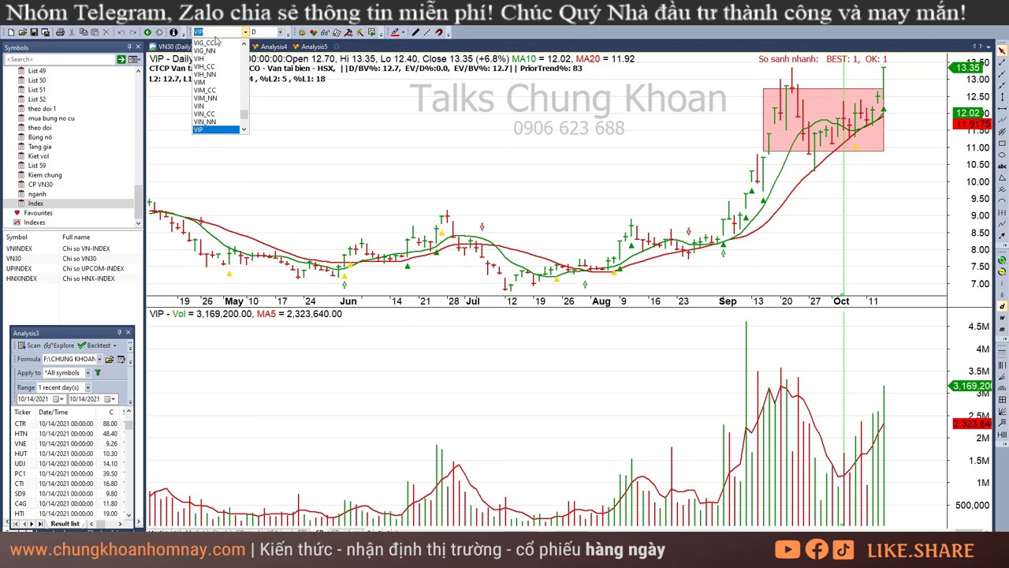
{"action": "type", "text": "htn"}
{"action": "key", "text": "Return"}
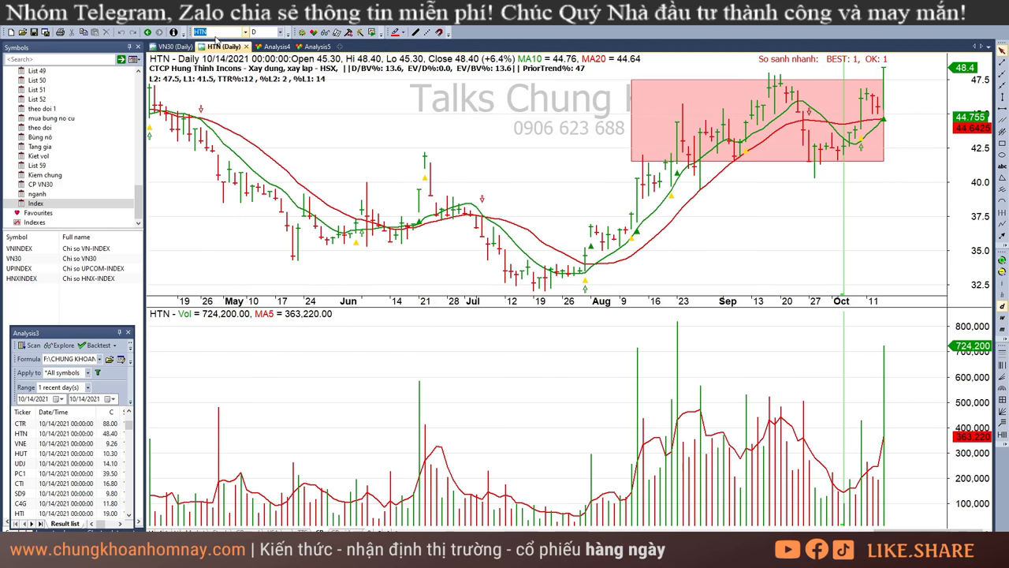
{"action": "left_click", "coordinate": [882, 147]}
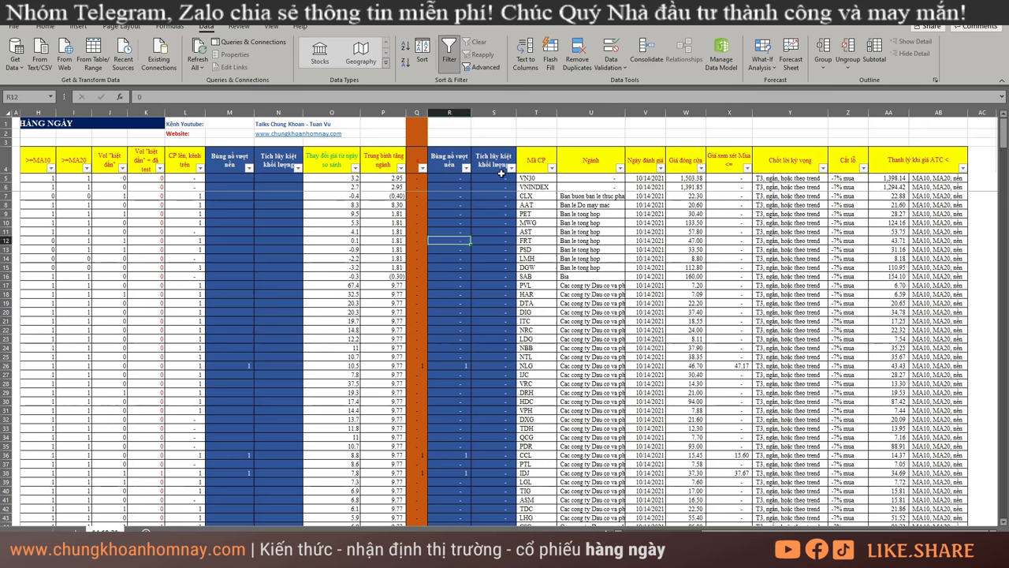
Filter the second Tích lũy kiệt khối lượng column of the stock list to show only rows with value 1
{"action": "left_click", "coordinate": [510, 168]}
{"action": "left_click", "coordinate": [424, 294]}
{"action": "left_click", "coordinate": [407, 311]}
{"action": "left_click", "coordinate": [447, 388]}
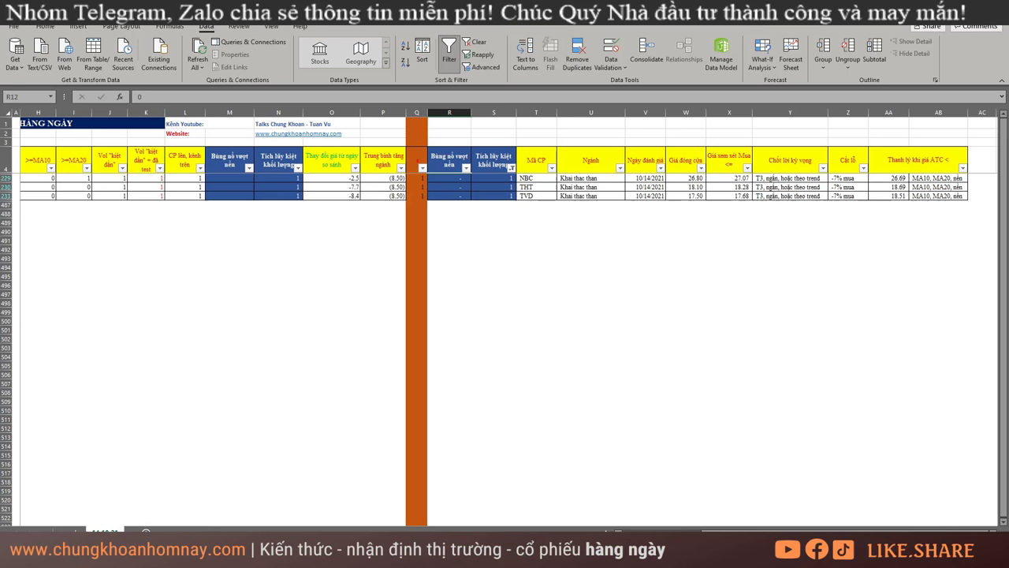
Open the NBC daily chart in AmiBroker and inspect its two most recent sessions
{"action": "key", "text": "alt+Tab"}
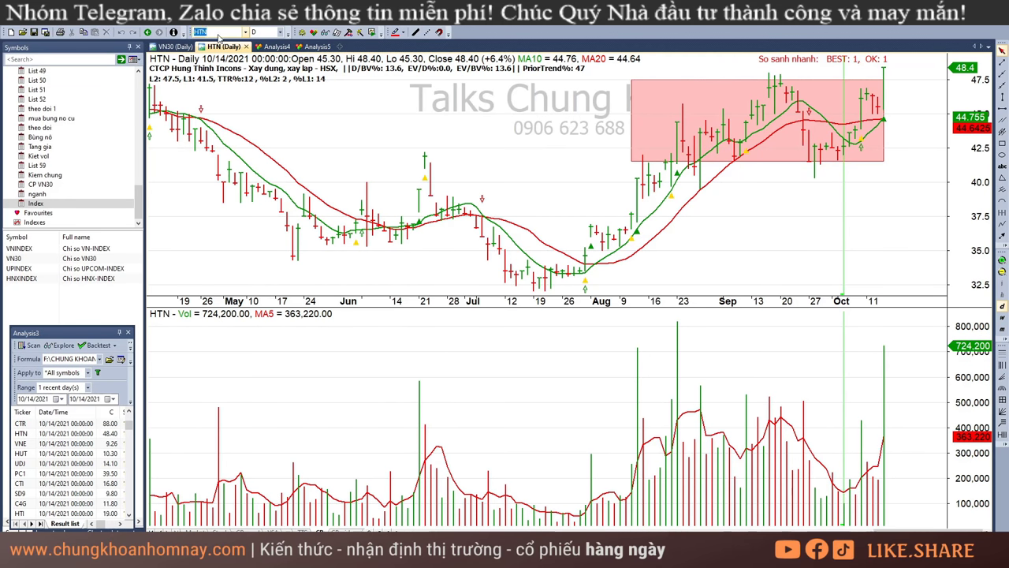
{"action": "type", "text": "nbc"}
{"action": "key", "text": "Return"}
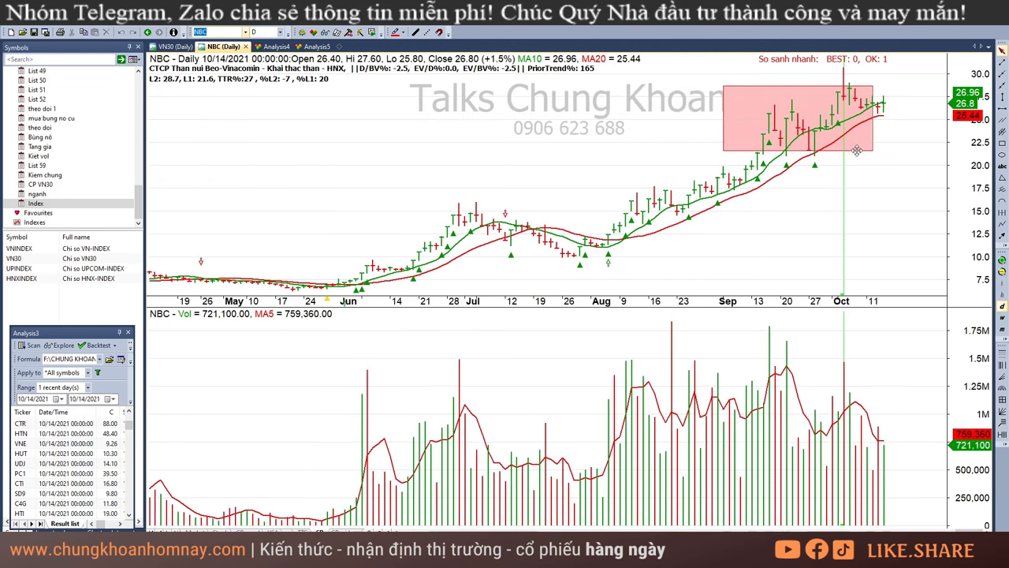
{"action": "left_click", "coordinate": [863, 183]}
{"action": "left_click", "coordinate": [880, 183]}
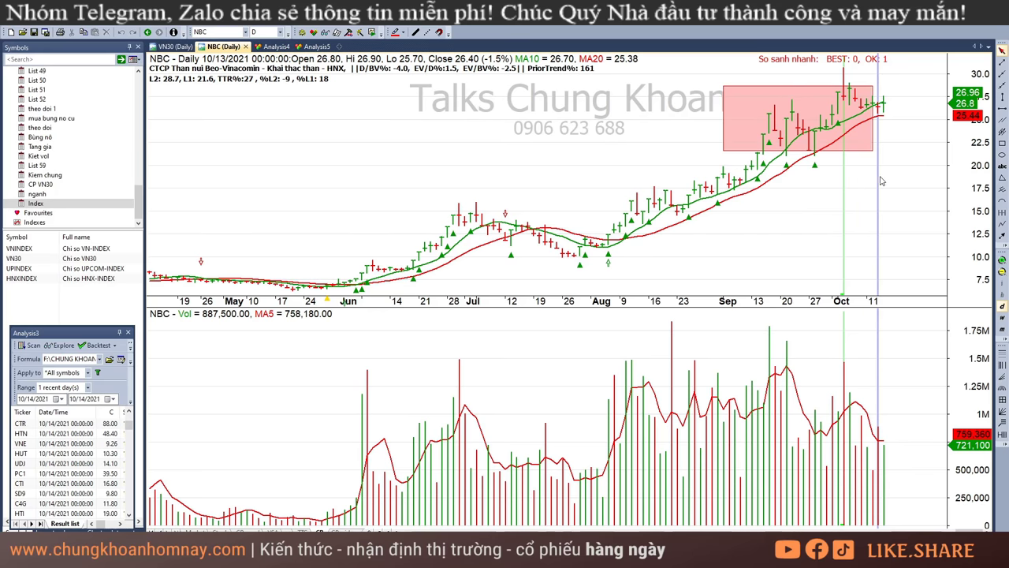
{"action": "left_click", "coordinate": [885, 181]}
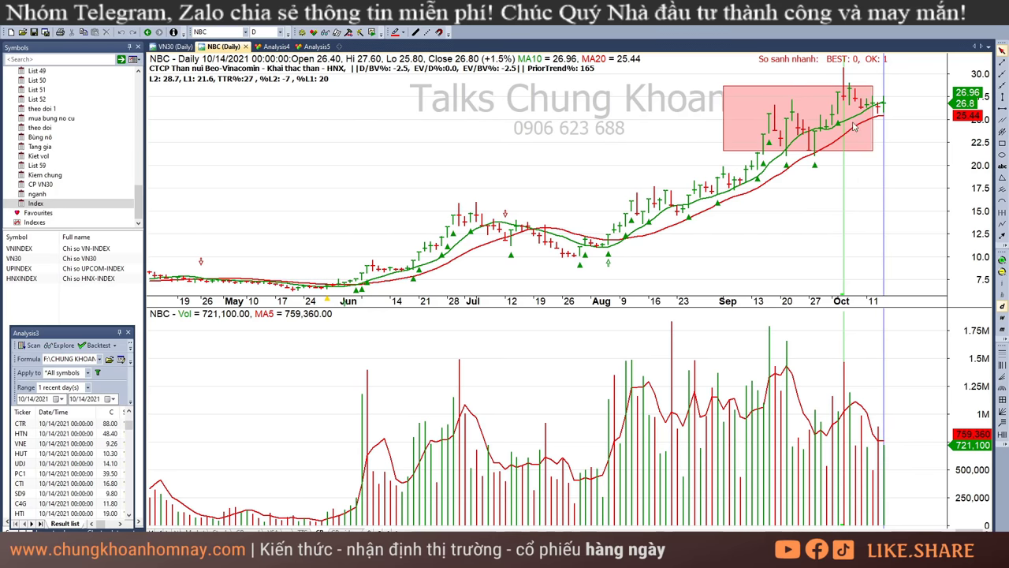
Open the THT daily chart and inspect the 9/27/2021 low and the 10/13 and 10/14/2021 sessions
{"action": "left_click", "coordinate": [228, 33]}
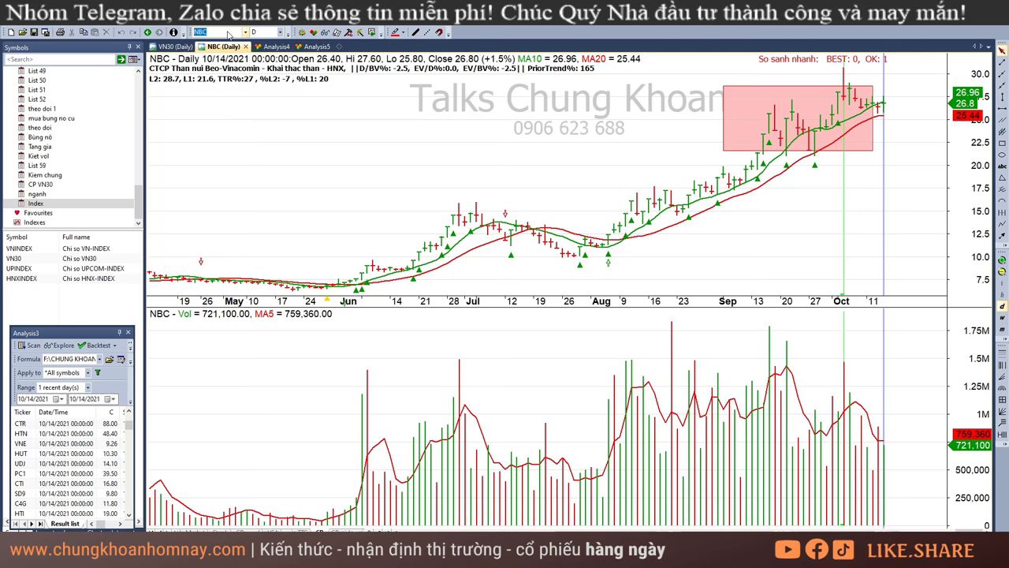
{"action": "type", "text": "tht"}
{"action": "key", "text": "Return"}
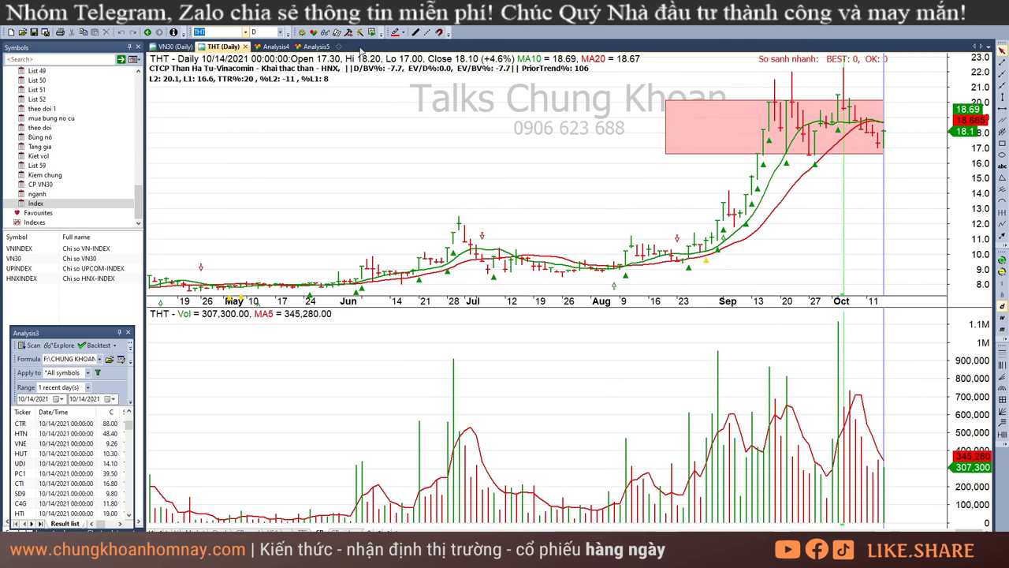
{"action": "left_click", "coordinate": [809, 184]}
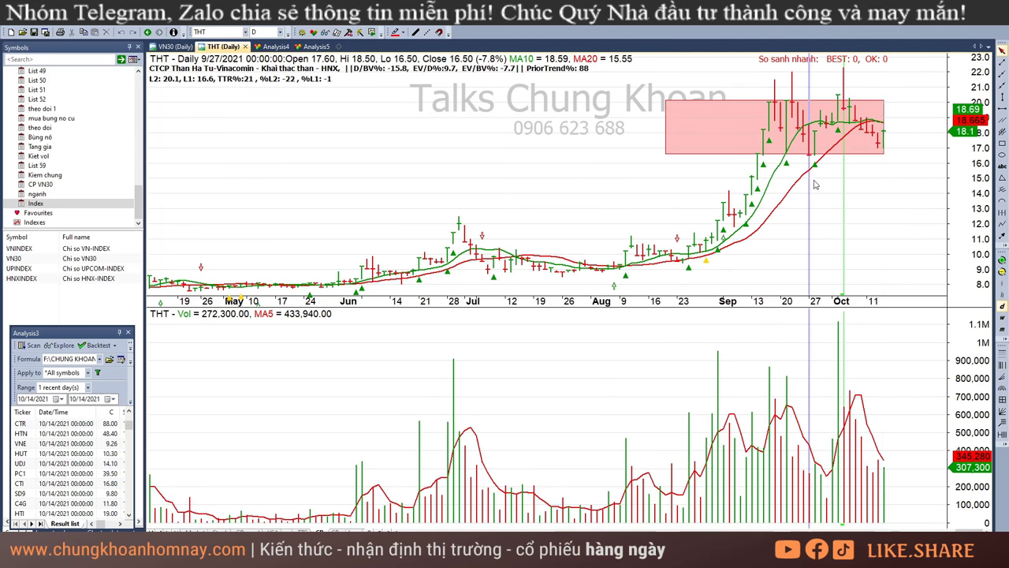
{"action": "left_click", "coordinate": [881, 183]}
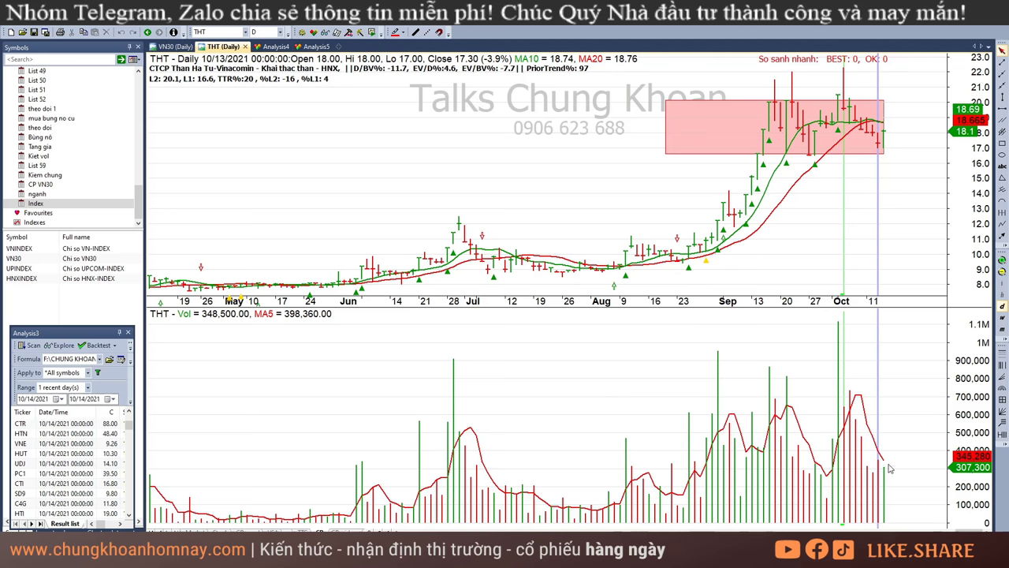
{"action": "left_click", "coordinate": [885, 168]}
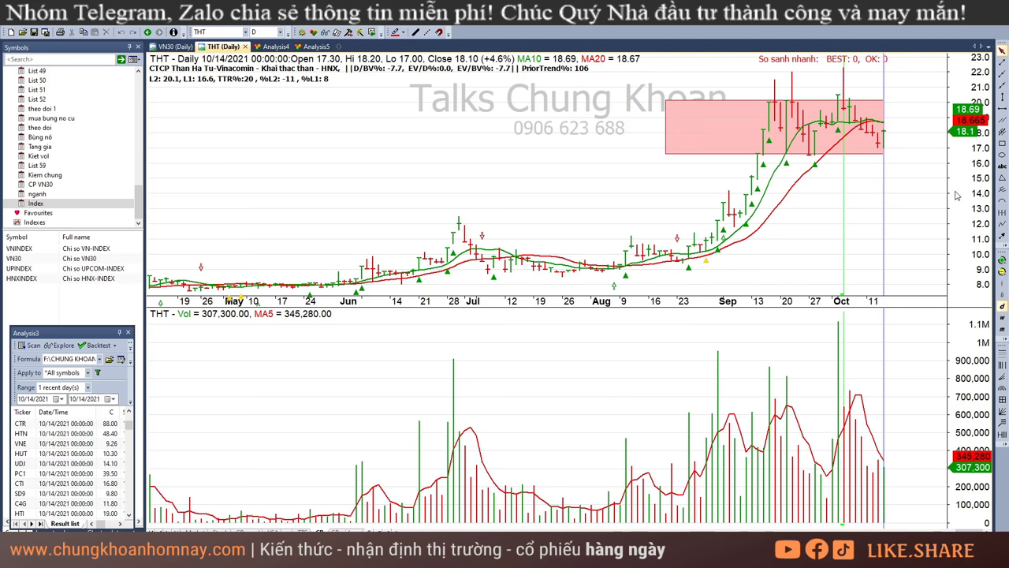
Check the Excel list for the ticker after THT, and open the TVD daily chart in AmiBroker
{"action": "key", "text": "alt+Tab"}
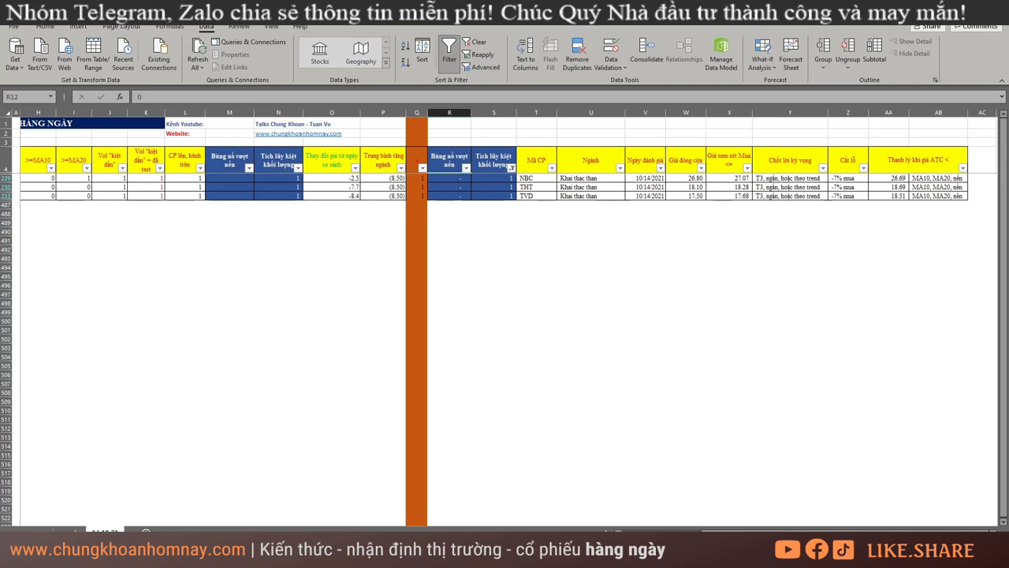
{"action": "key", "text": "alt+Tab"}
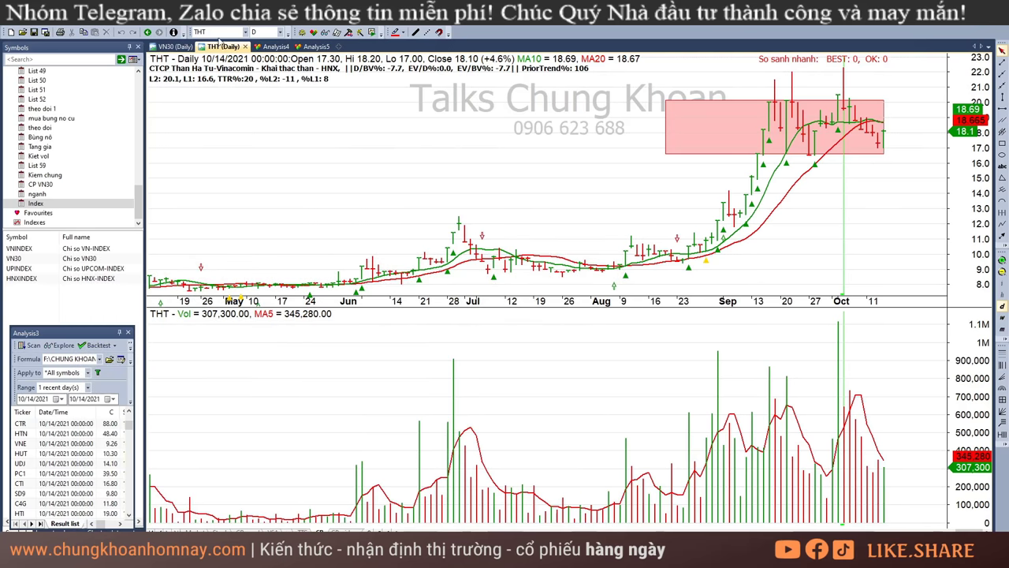
{"action": "left_click", "coordinate": [219, 33]}
{"action": "type", "text": "tvd"}
{"action": "key", "text": "Return"}
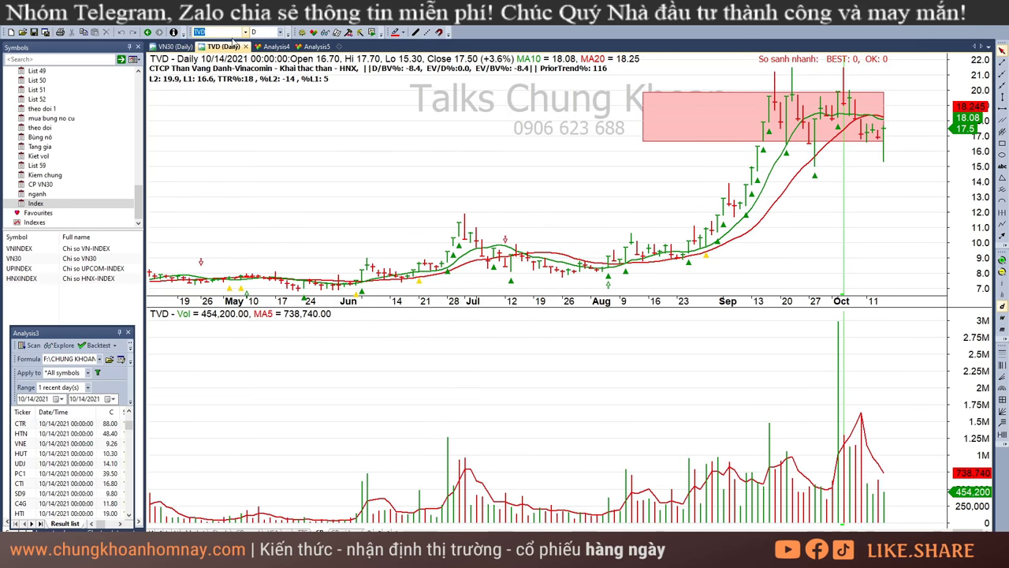
{"action": "left_click", "coordinate": [921, 145]}
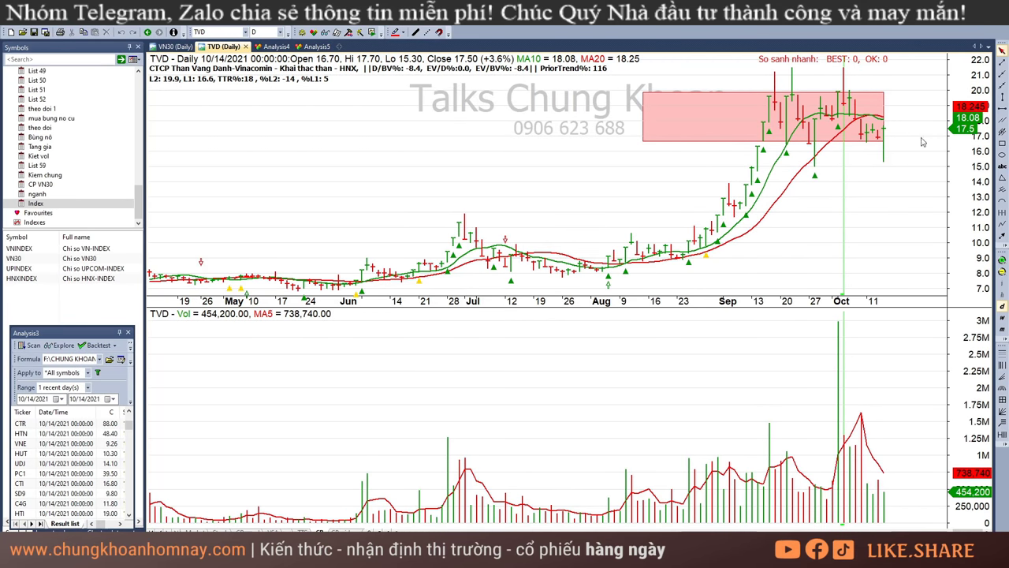
In Excel, replace the Tích lũy kiệt khối lượng filter with a filter for 1 in orange column Q, and select the resulting candidate table
{"action": "key", "text": "alt+Tab"}
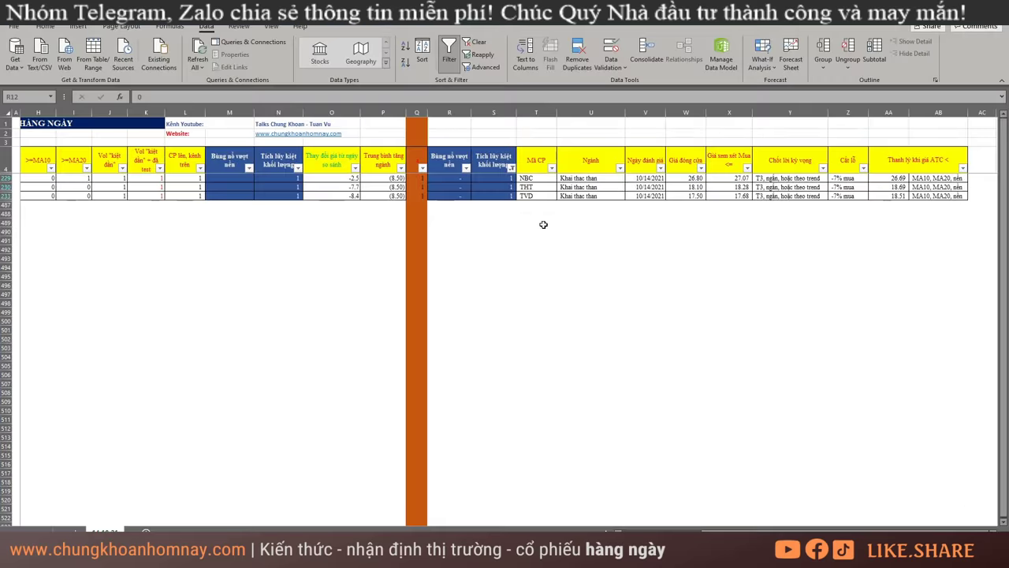
{"action": "scroll", "coordinate": [544, 227], "scroll_direction": "up", "scroll_amount": 3}
{"action": "left_click", "coordinate": [423, 168]}
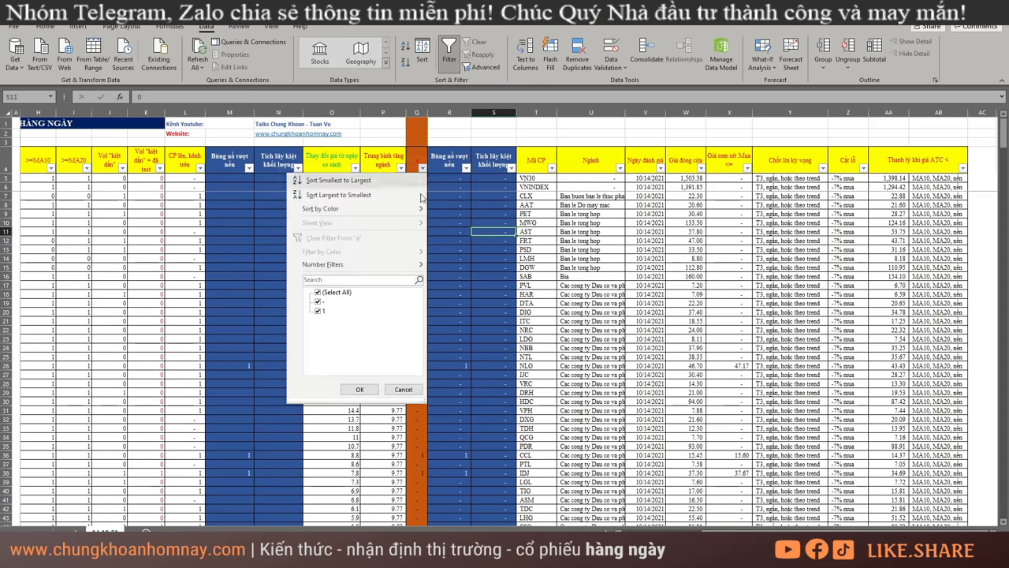
{"action": "left_click", "coordinate": [330, 293]}
{"action": "left_click", "coordinate": [321, 310]}
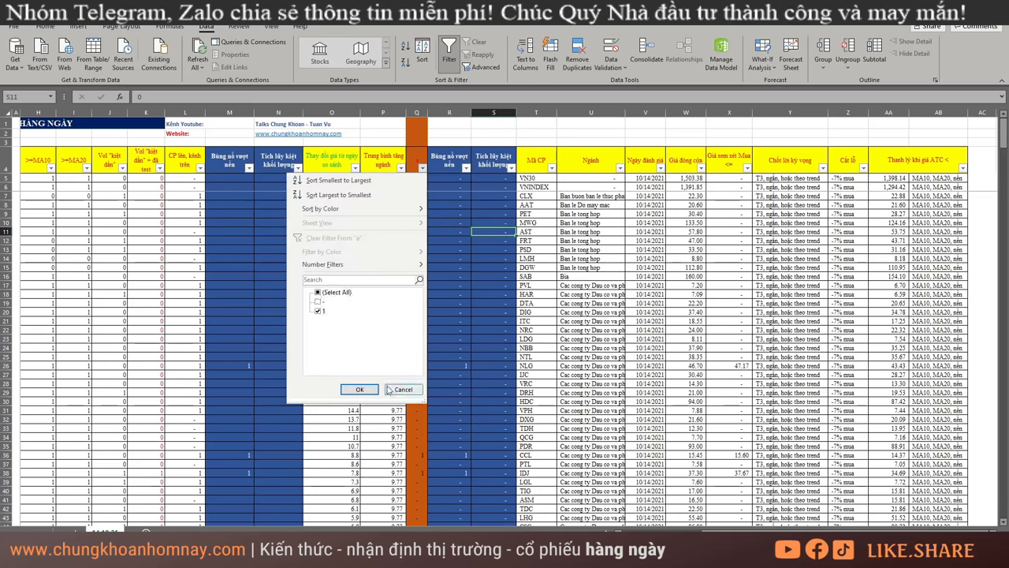
{"action": "left_click", "coordinate": [360, 389]}
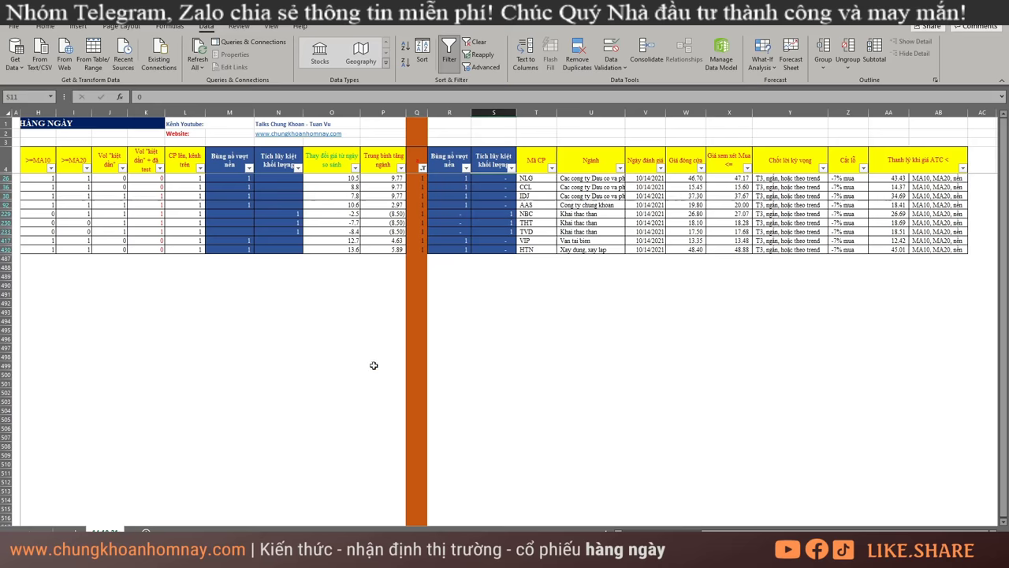
{"action": "left_click_drag", "start_coordinate": [464, 160], "coordinate": [915, 261]}
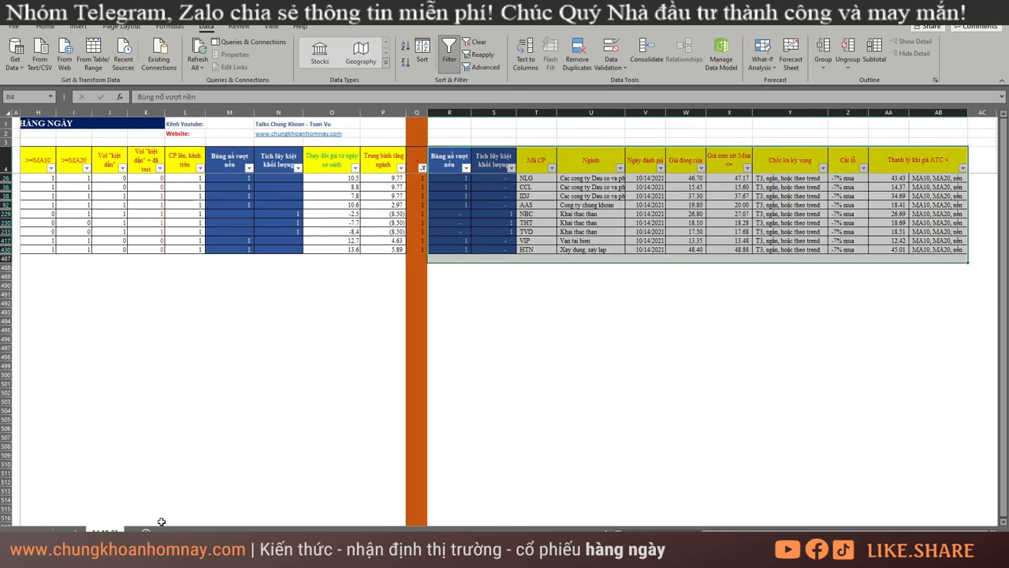
Clear all filters so the Excel sheet shows the full daily stock list
{"action": "key", "text": "alt+Tab"}
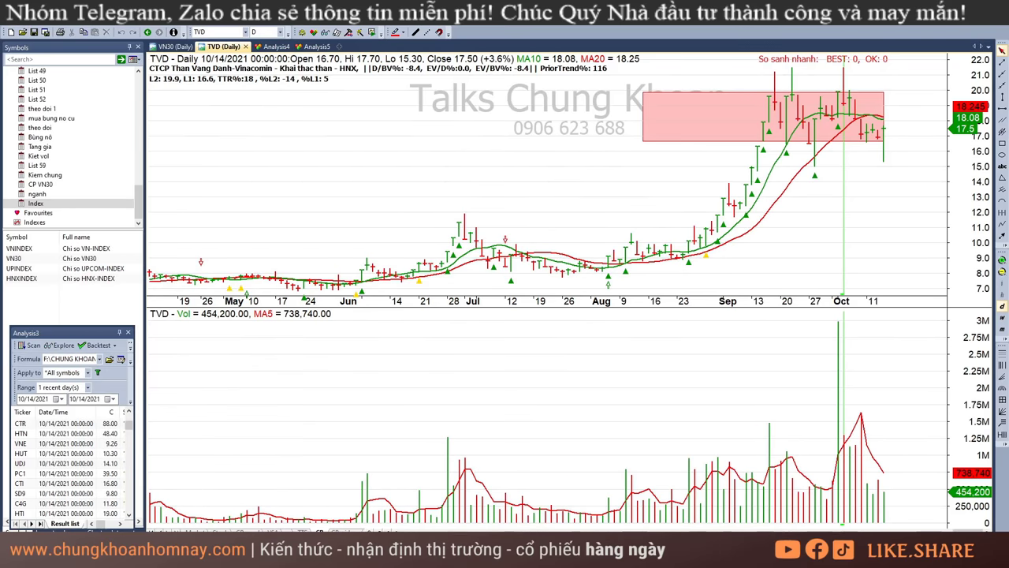
{"action": "key", "text": "alt+Tab"}
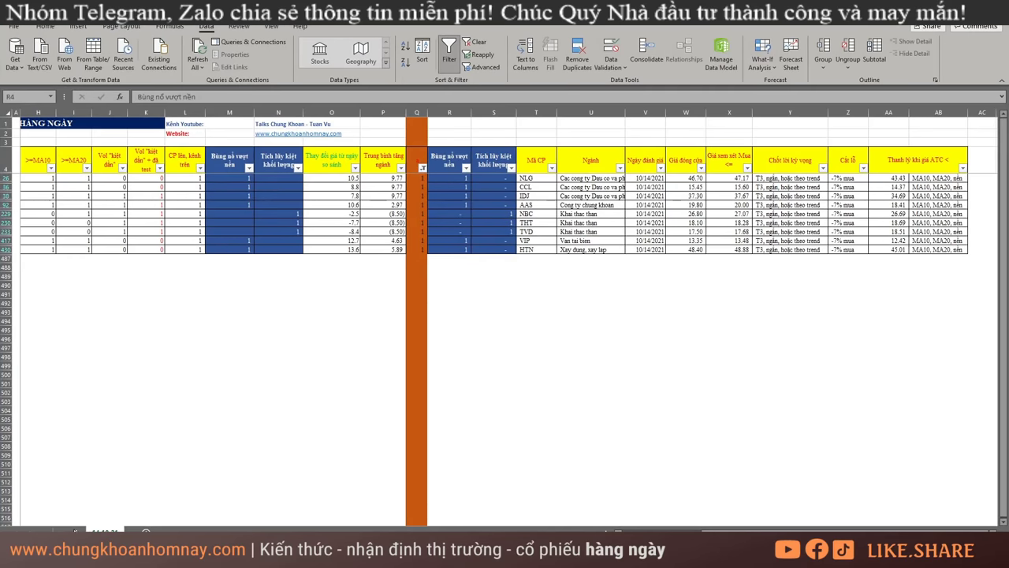
{"action": "left_click", "coordinate": [197, 363]}
{"action": "key", "text": "alt+a"}
{"action": "key", "text": "c"}
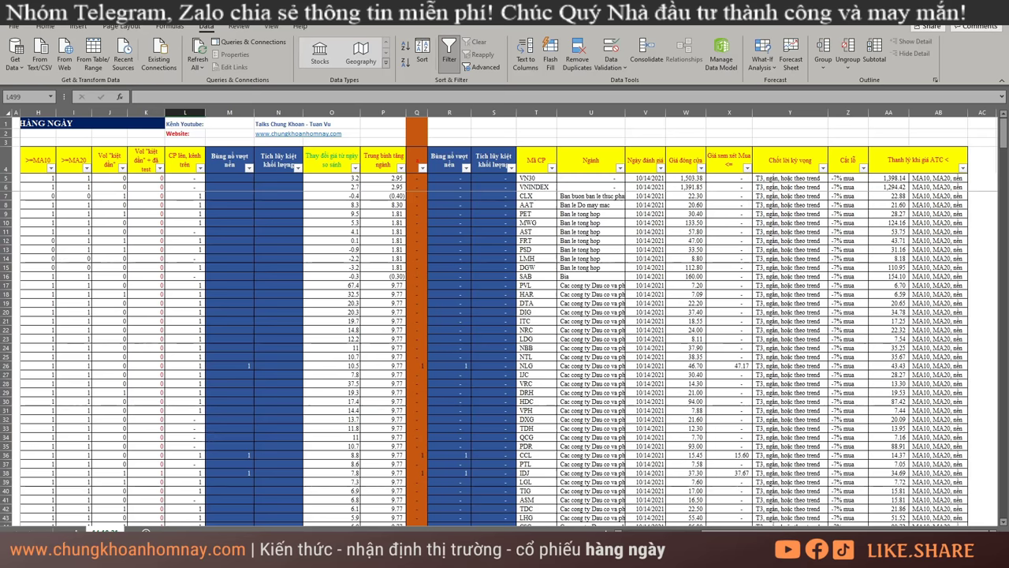
Review the sector ranking on the sector sheet, comparing the highlighted sectors with the top ones and checking ~Van tai bien
{"action": "key", "text": "ctrl+Page_Down"}
{"action": "scroll", "coordinate": [281, 367], "scroll_direction": "up", "scroll_amount": 10}
{"action": "scroll", "coordinate": [282, 368], "scroll_direction": "down", "scroll_amount": 10}
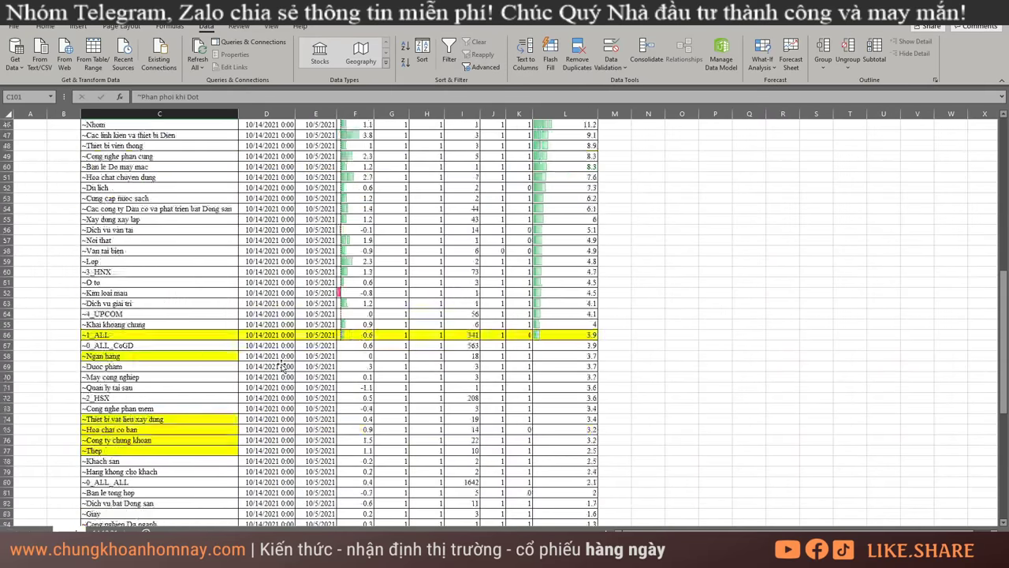
{"action": "scroll", "coordinate": [282, 368], "scroll_direction": "down", "scroll_amount": 5}
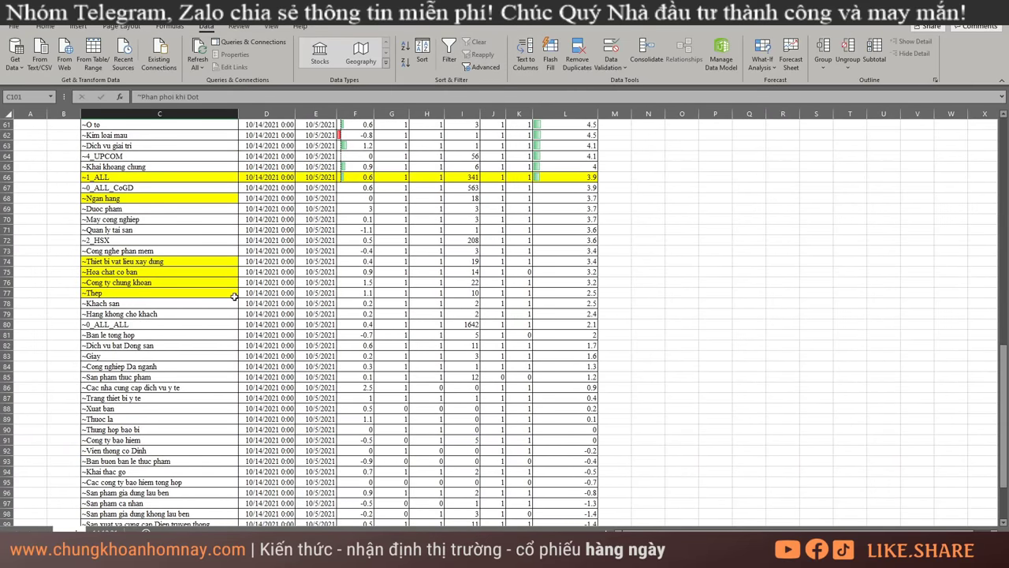
{"action": "scroll", "coordinate": [244, 278], "scroll_direction": "up", "scroll_amount": 7}
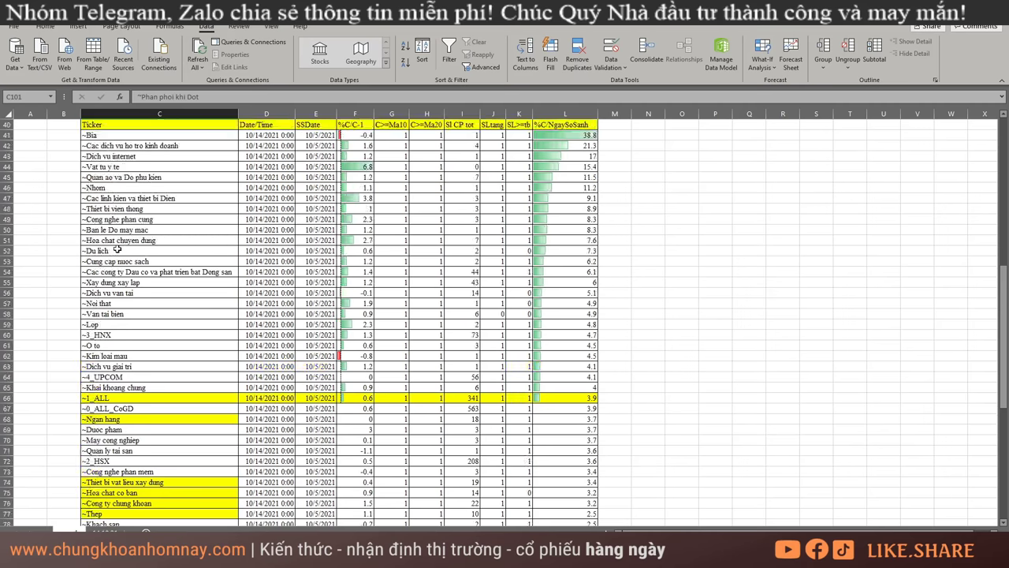
{"action": "left_click", "coordinate": [124, 309]}
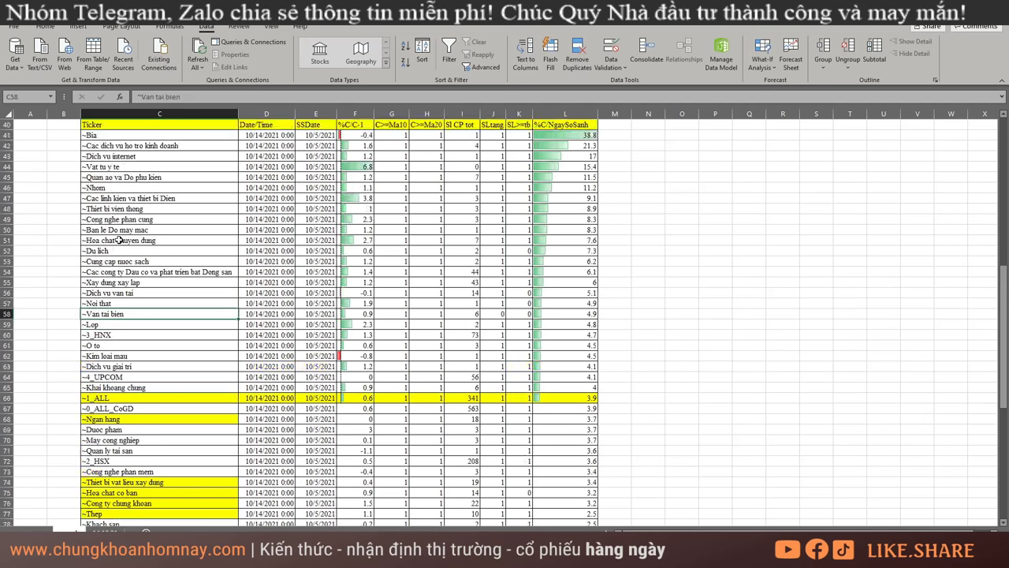
{"action": "key", "text": "alt+Tab"}
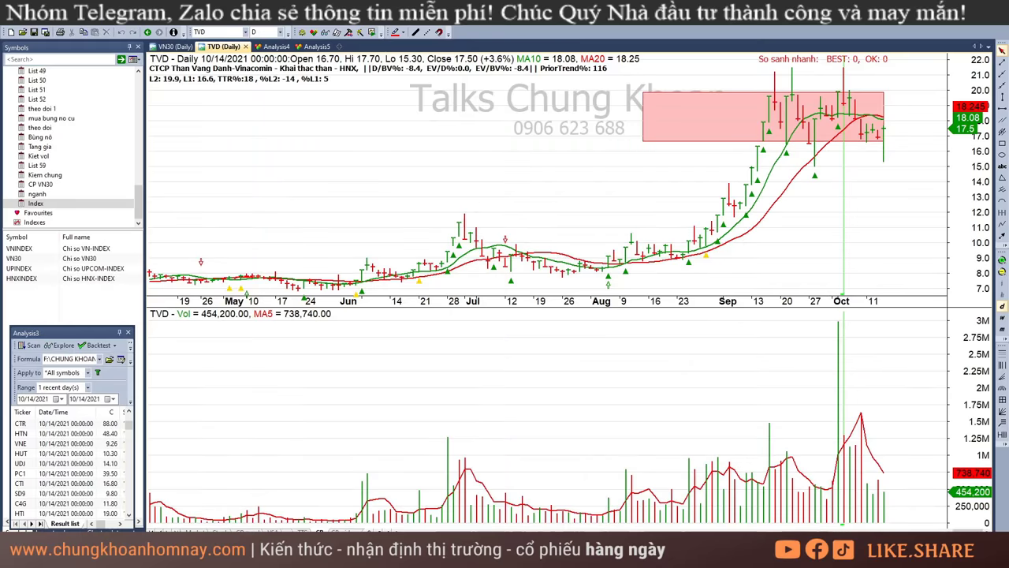
{"action": "key", "text": "alt+Tab"}
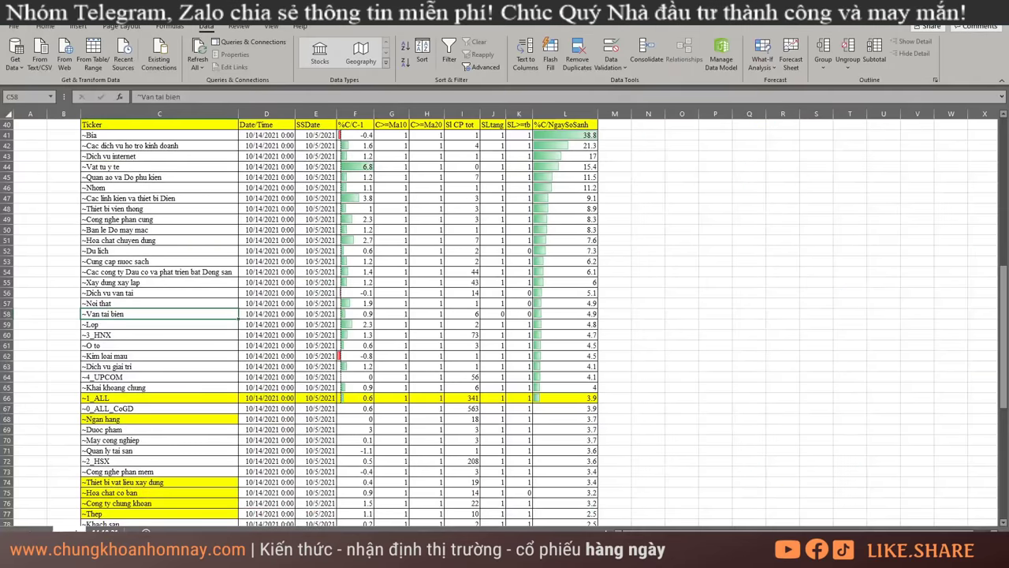
Return to the daily stock list and filter the CP bùng nổ column to show only rows with value 1
{"action": "key", "text": "ctrl+Page_Down"}
{"action": "scroll", "coordinate": [729, 526], "scroll_direction": "left", "scroll_amount": 3}
{"action": "scroll", "coordinate": [729, 526], "scroll_direction": "left", "scroll_amount": 3}
{"action": "left_click", "coordinate": [398, 329]}
{"action": "left_click", "coordinate": [318, 275]}
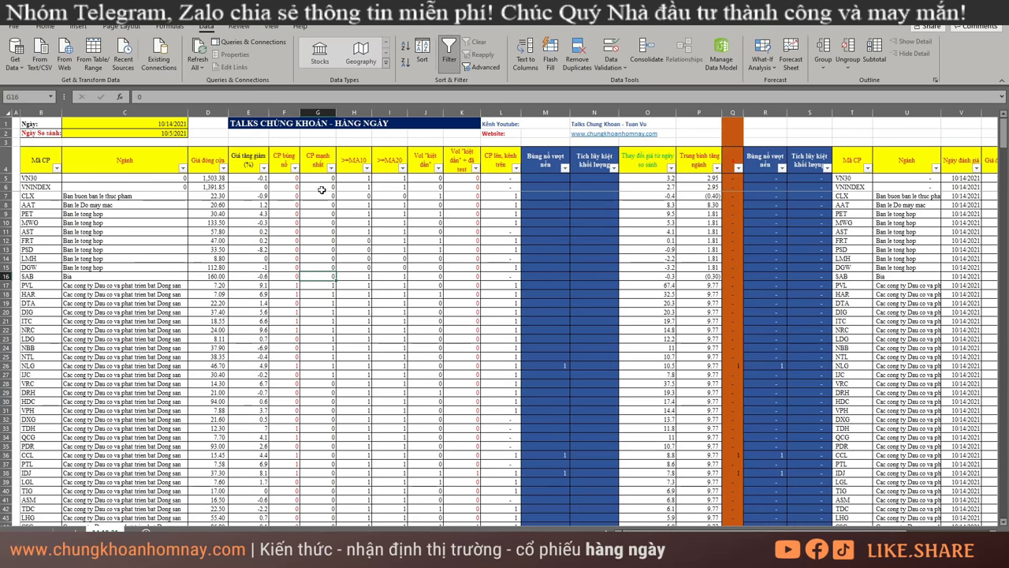
{"action": "left_click", "coordinate": [295, 168]}
{"action": "left_click", "coordinate": [209, 293]}
{"action": "left_click", "coordinate": [196, 302]}
{"action": "left_click", "coordinate": [195, 302]}
{"action": "left_click", "coordinate": [196, 311]}
{"action": "left_click", "coordinate": [232, 389]}
Examine the filtered CP bùng nổ stocks by sector in the Ngành column, down through Van tai bien and Xay dung, xay lap
{"action": "left_click_drag", "start_coordinate": [138, 178], "coordinate": [145, 446]}
{"action": "scroll", "coordinate": [141, 371], "scroll_direction": "down", "scroll_amount": 3}
{"action": "scroll", "coordinate": [139, 418], "scroll_direction": "down", "scroll_amount": 2}
{"action": "scroll", "coordinate": [146, 442], "scroll_direction": "down", "scroll_amount": 1}
{"action": "scroll", "coordinate": [146, 442], "scroll_direction": "down", "scroll_amount": 1}
{"action": "left_click", "coordinate": [145, 460]}
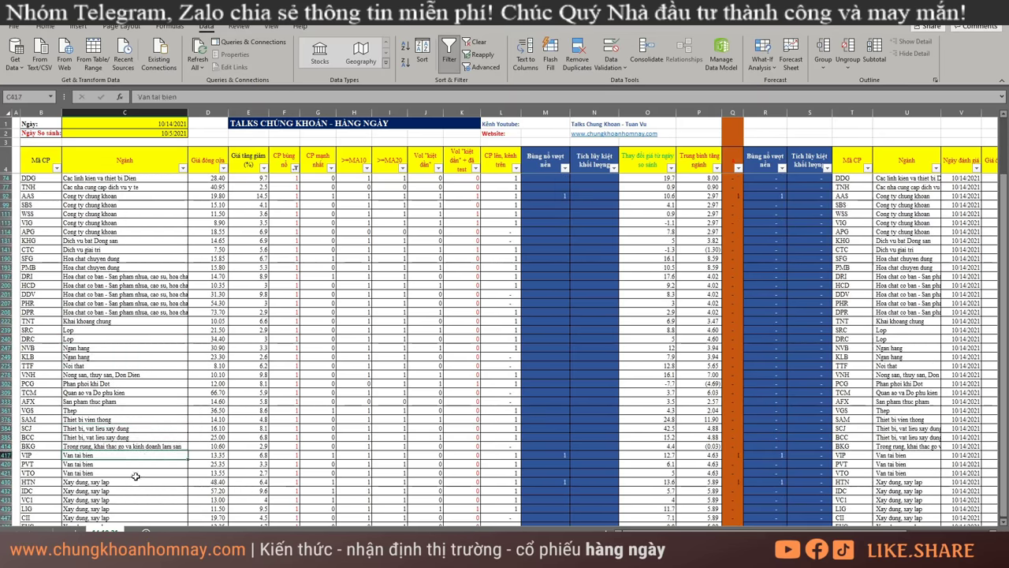
{"action": "scroll", "coordinate": [134, 466], "scroll_direction": "down", "scroll_amount": 1}
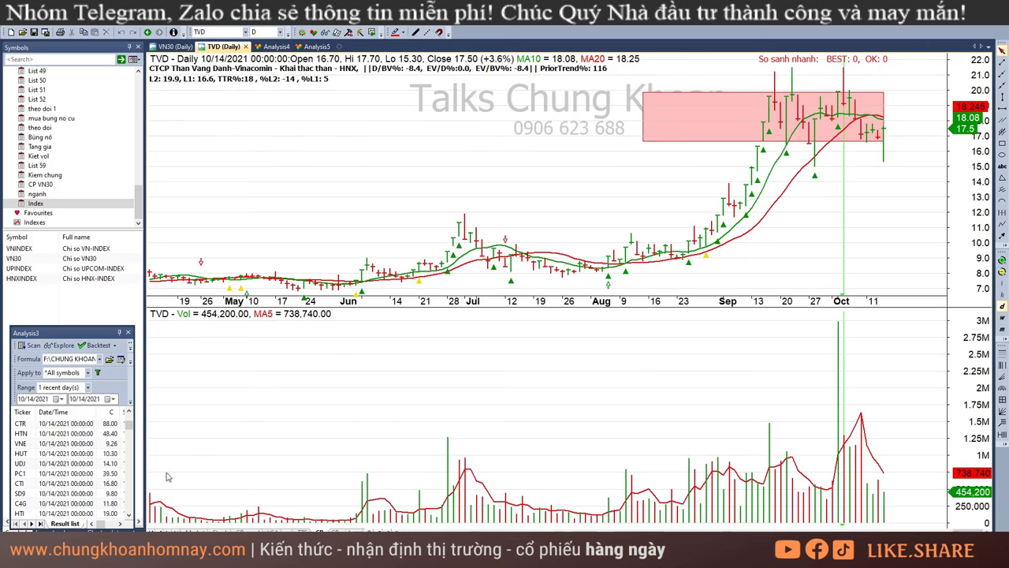
In AmiBroker, widen the Analysis3 results window and sort the results by ICB in ascending order
{"action": "left_click_drag", "start_coordinate": [135, 468], "coordinate": [727, 468]}
{"action": "left_click", "coordinate": [582, 386]}
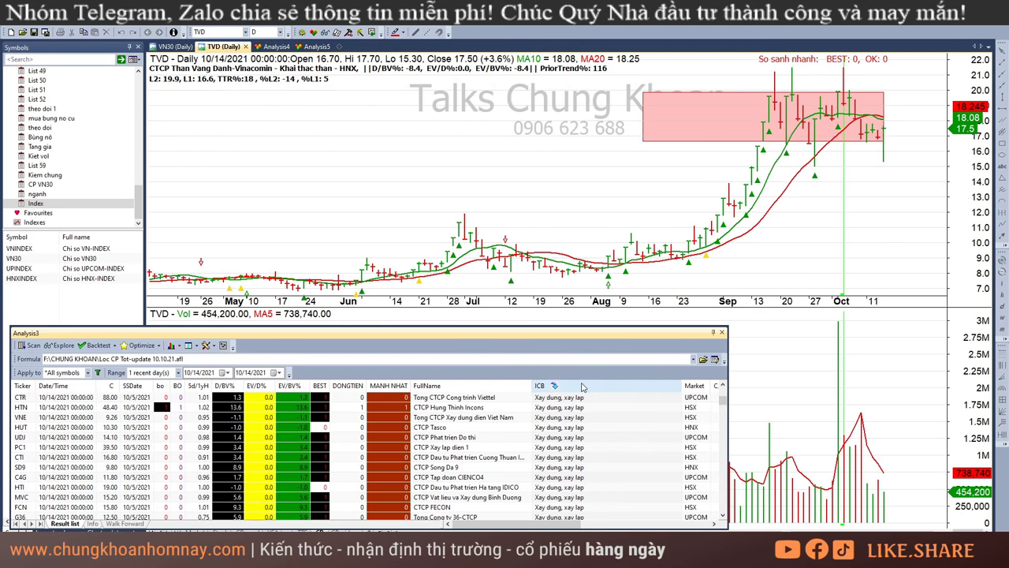
{"action": "left_click", "coordinate": [583, 386]}
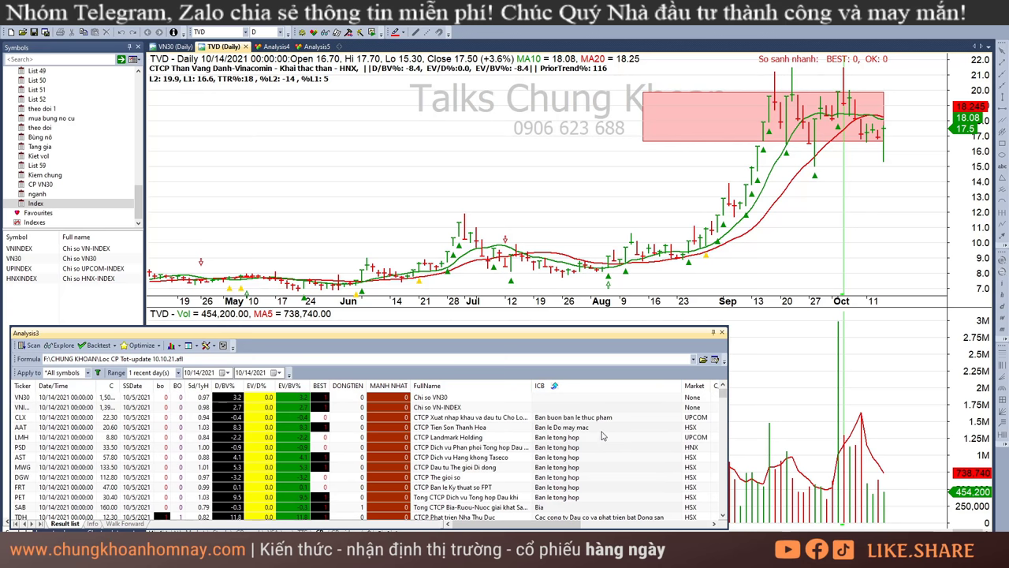
Add descending sort levels on MANH NHAT, BEST and EV/BV% beneath the ICB sort of the Analysis3 results
{"action": "right_click", "coordinate": [398, 386]}
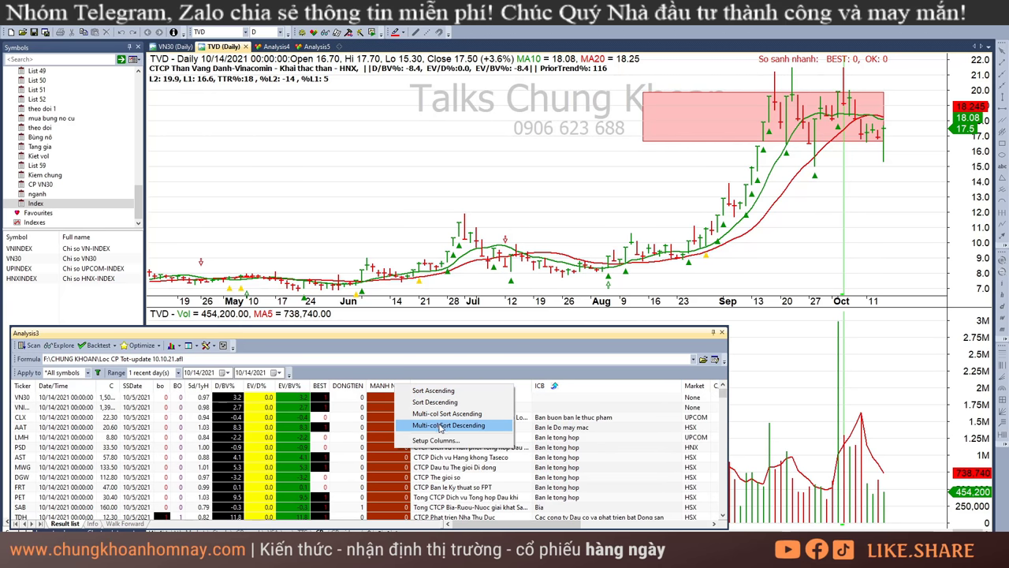
{"action": "left_click", "coordinate": [425, 424]}
{"action": "right_click", "coordinate": [319, 385]}
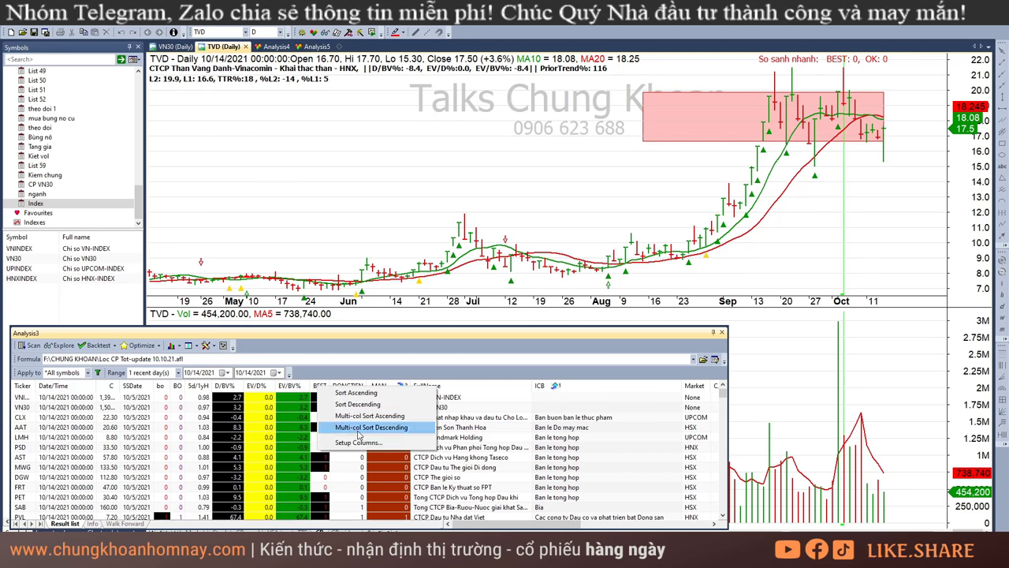
{"action": "left_click", "coordinate": [363, 427]}
{"action": "right_click", "coordinate": [293, 385]}
{"action": "left_click", "coordinate": [339, 426]}
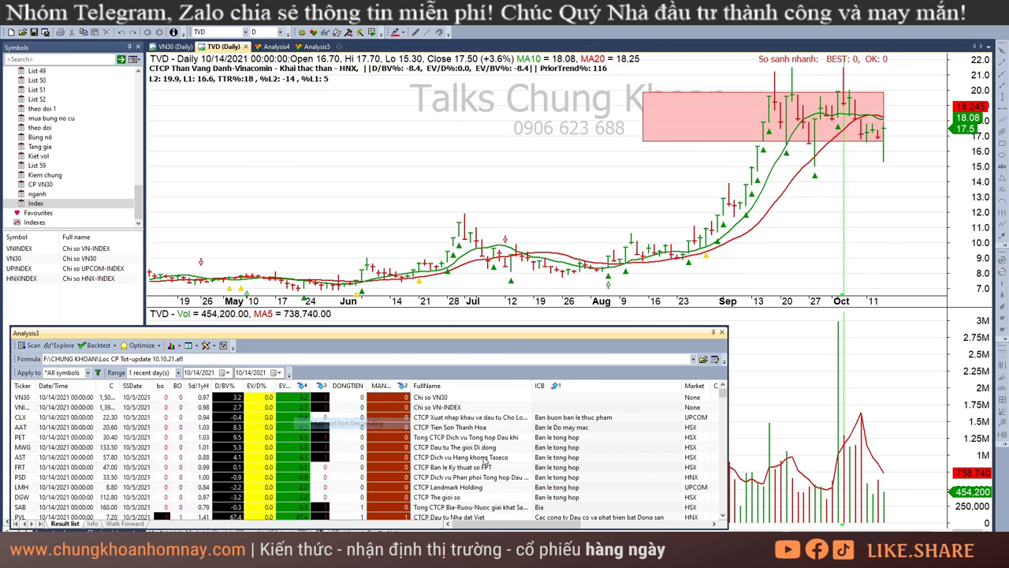
Open the VN30 chart and the PET chart from the sorted results and check PET's latest October price bars
{"action": "left_click", "coordinate": [476, 398]}
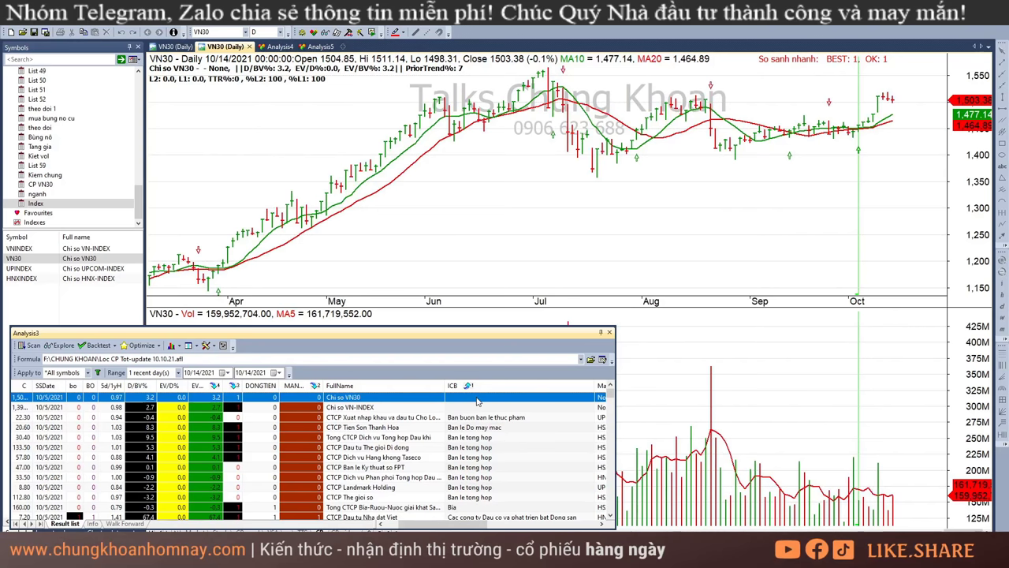
{"action": "left_click", "coordinate": [496, 437]}
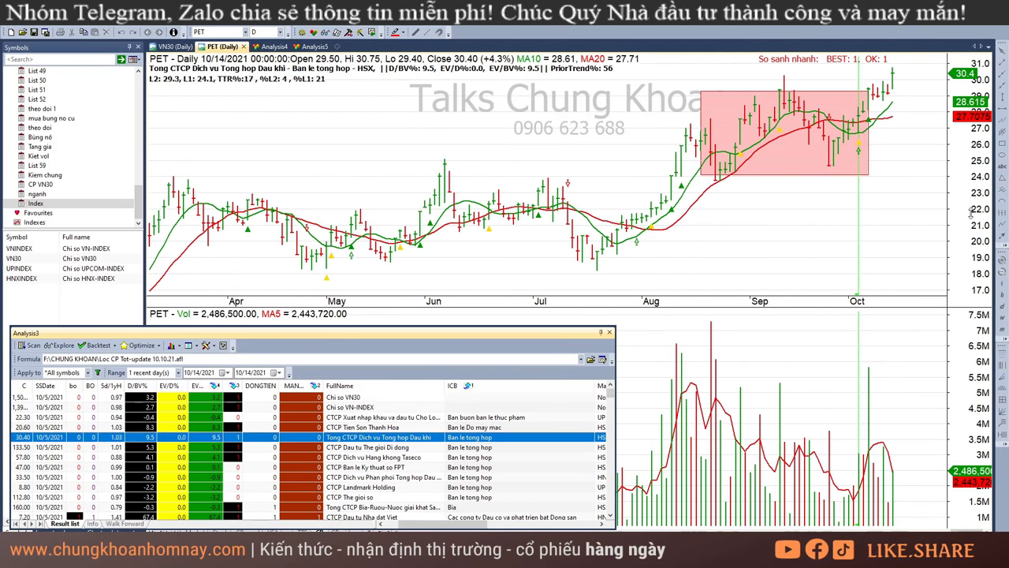
{"action": "left_click", "coordinate": [894, 145]}
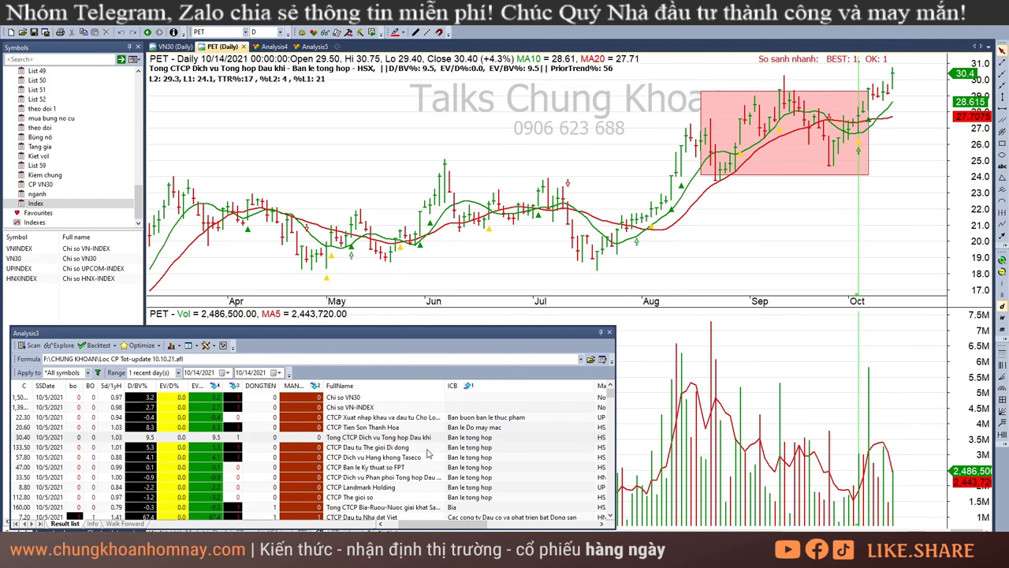
Open the MWG chart from the results and inspect its October volume bars up to 10/14/2021 against MA5
{"action": "left_click", "coordinate": [426, 448]}
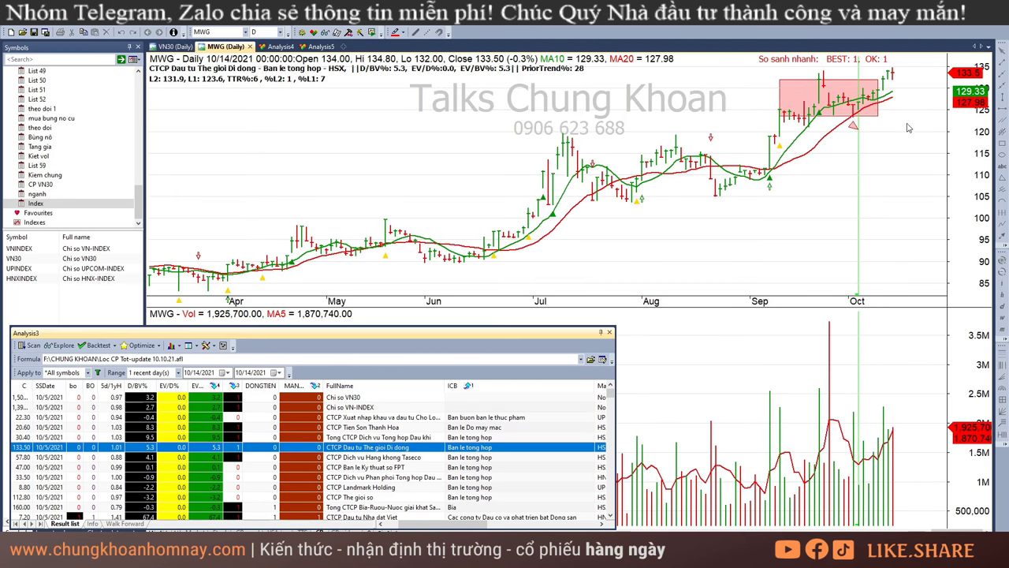
{"action": "left_click", "coordinate": [877, 455]}
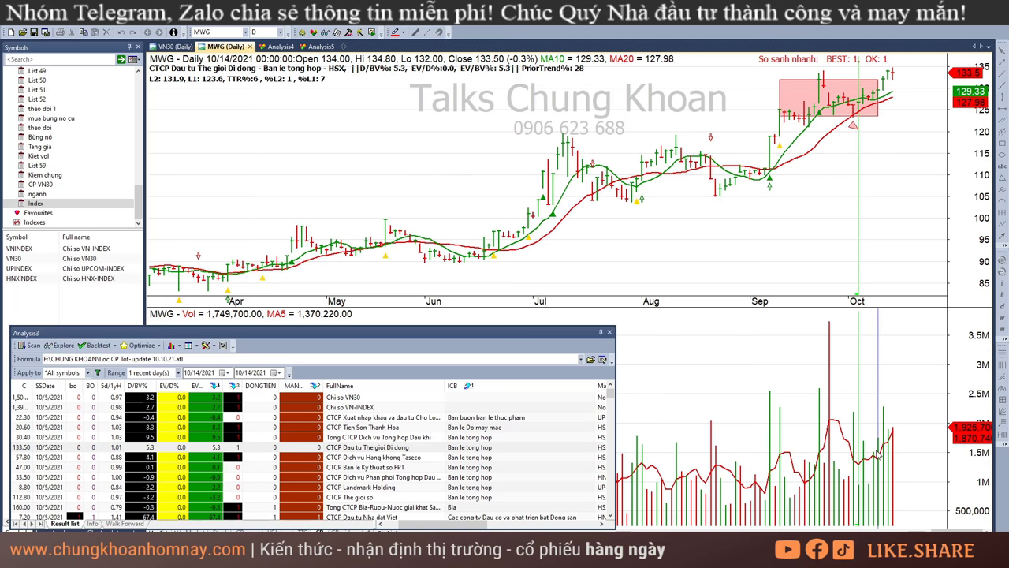
{"action": "left_click_drag", "start_coordinate": [877, 455], "coordinate": [917, 420]}
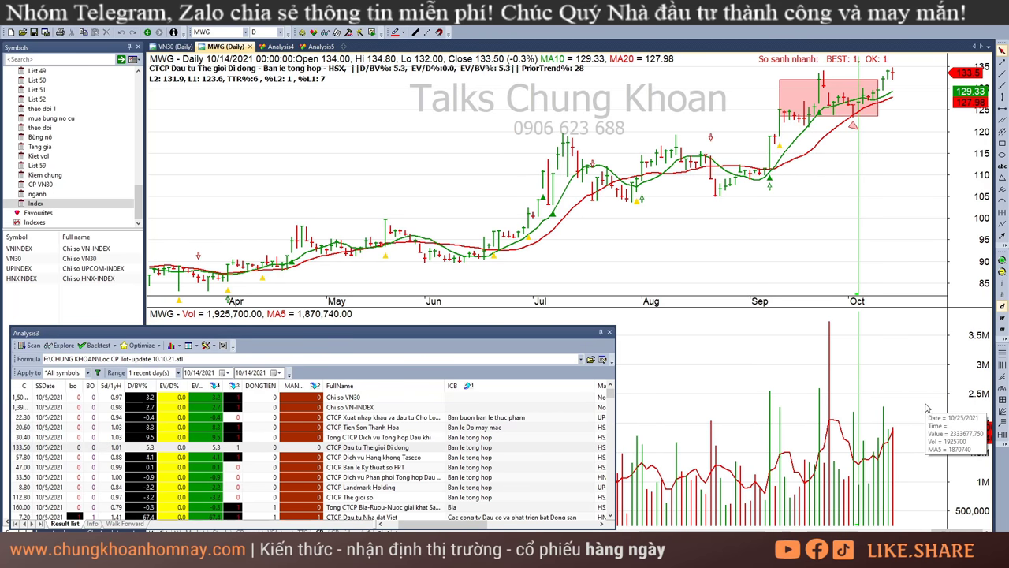
{"action": "left_click", "coordinate": [894, 464]}
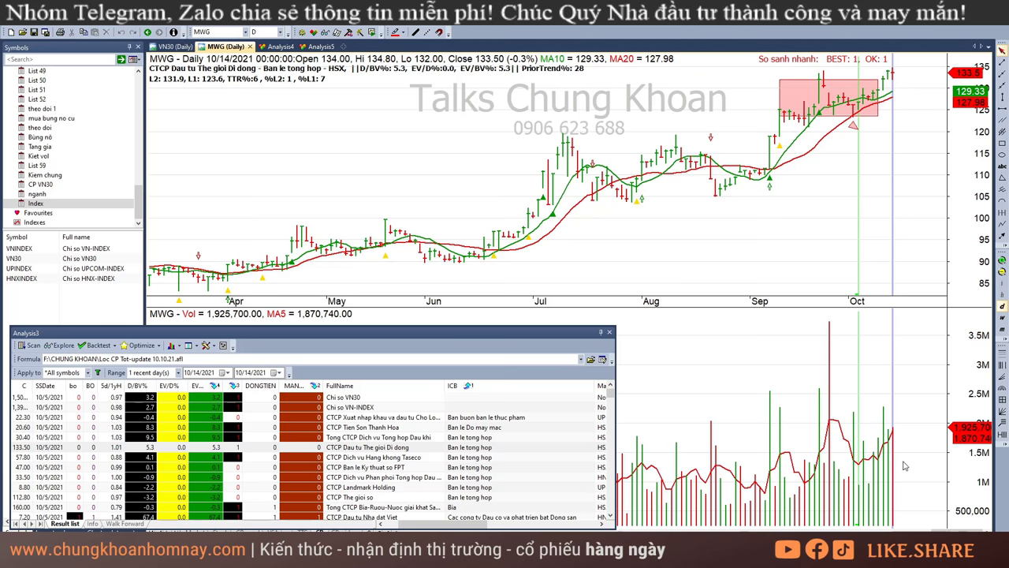
{"action": "mouse_move", "coordinate": [904, 464]}
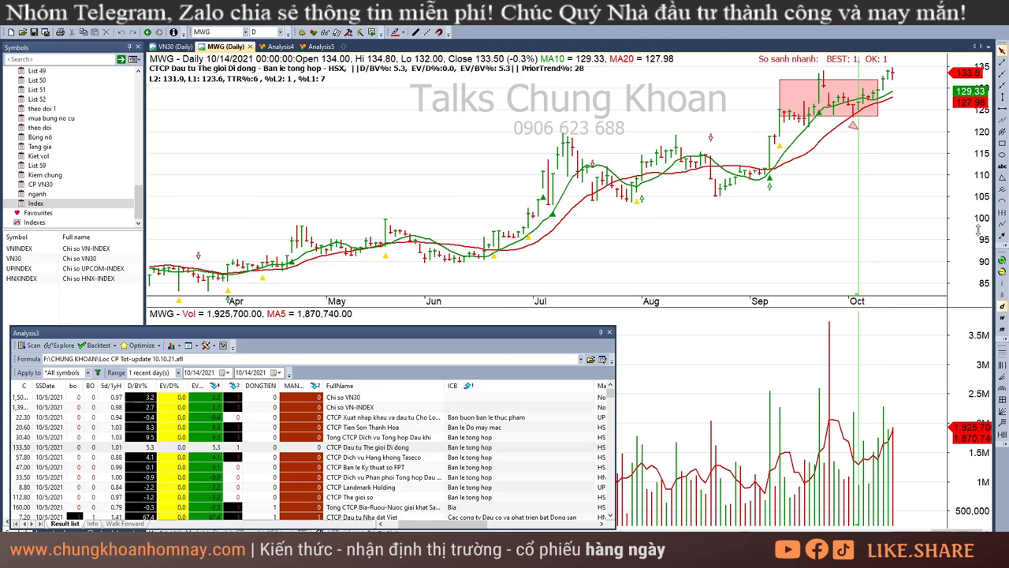
Open the AST chart and compare its 9/13/2021 bar with the October bars around the top of the consolidation box
{"action": "left_click", "coordinate": [486, 458]}
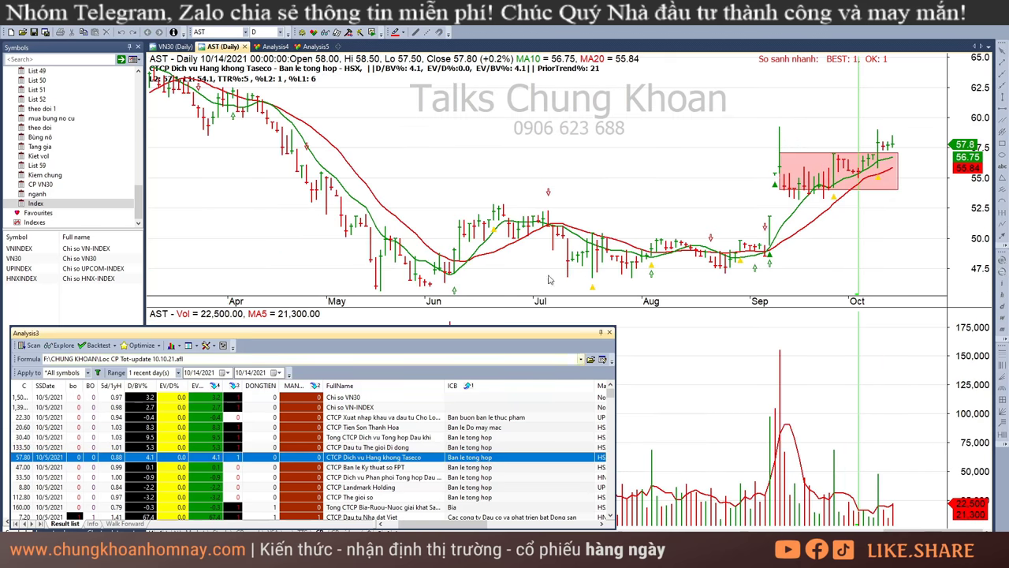
{"action": "left_click", "coordinate": [780, 238]}
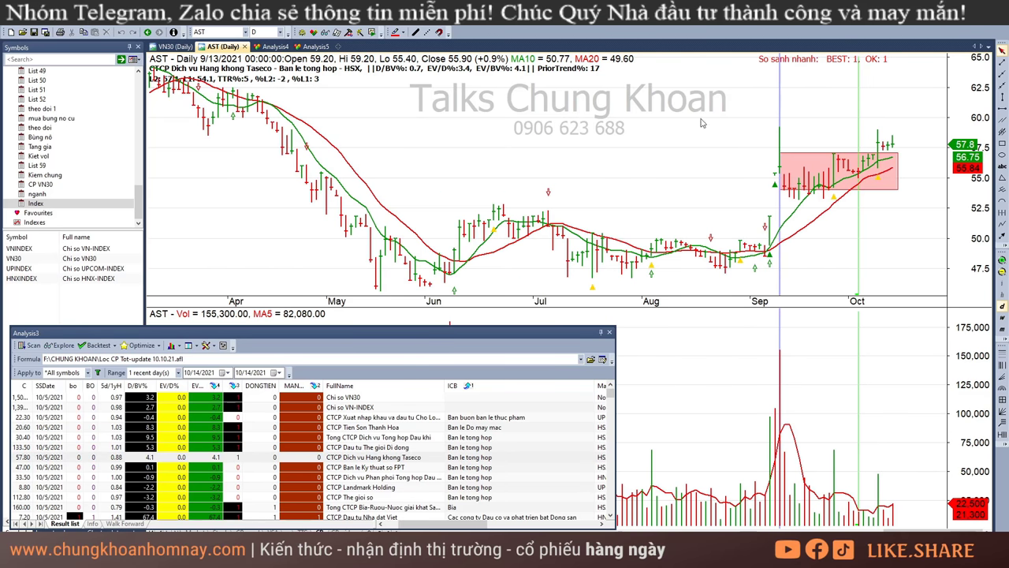
{"action": "left_click", "coordinate": [849, 241]}
{"action": "left_click", "coordinate": [869, 244]}
{"action": "left_click", "coordinate": [887, 243]}
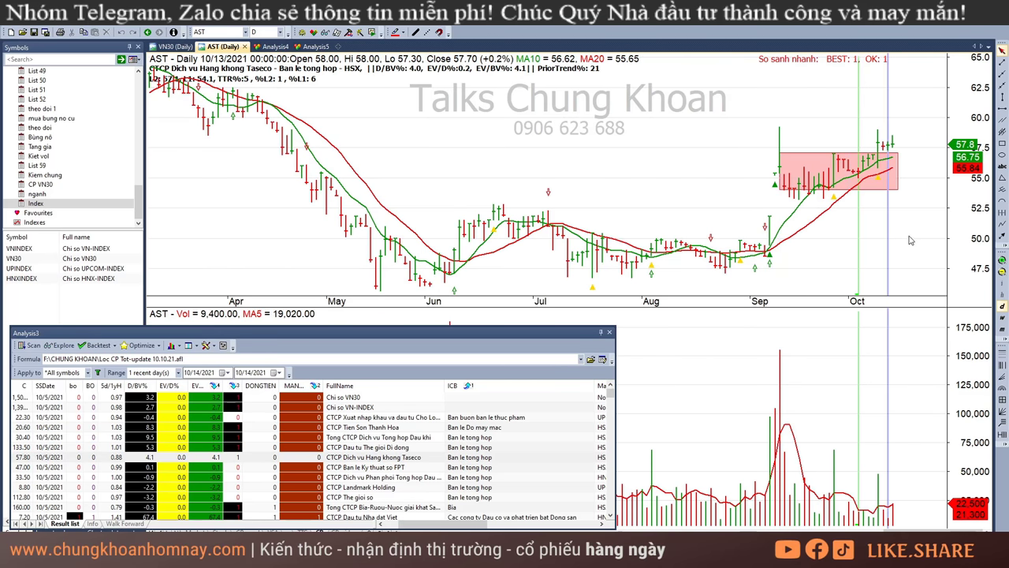
{"action": "left_click", "coordinate": [914, 236]}
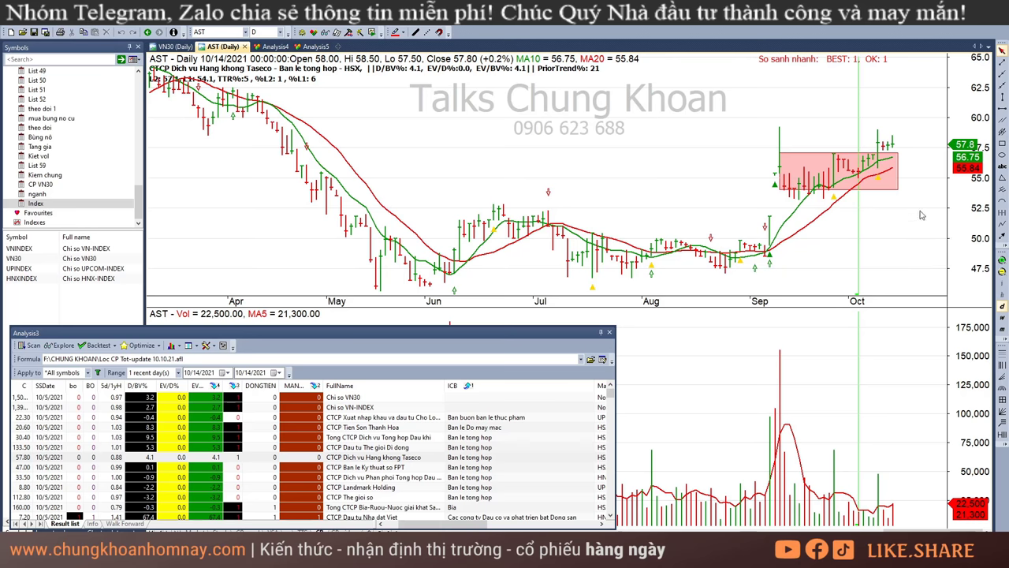
Open the FRT chart and inspect its daily bars from 10/1/2021 through 10/12 and 10/13/2021
{"action": "left_click", "coordinate": [401, 468]}
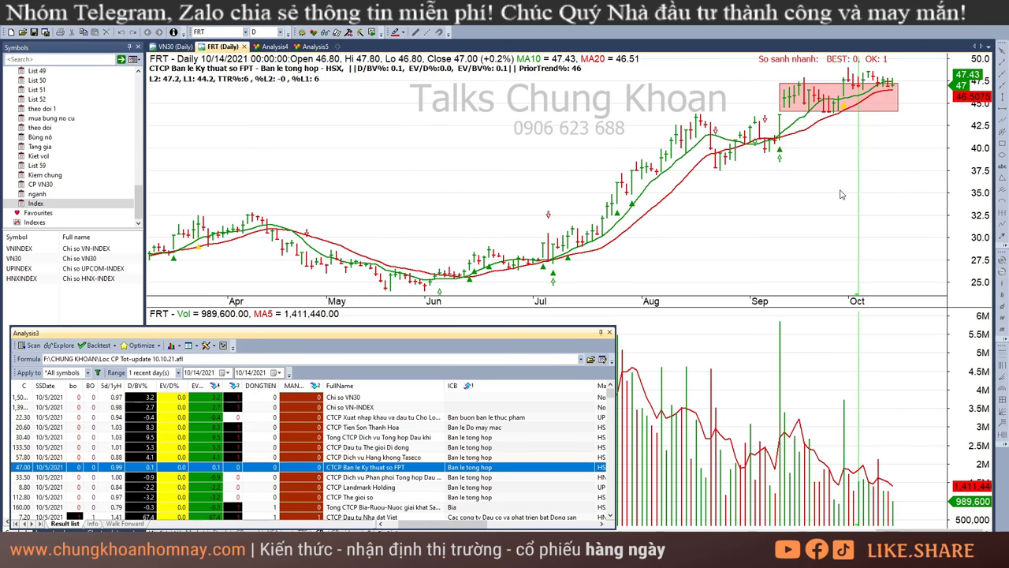
{"action": "left_click", "coordinate": [849, 152]}
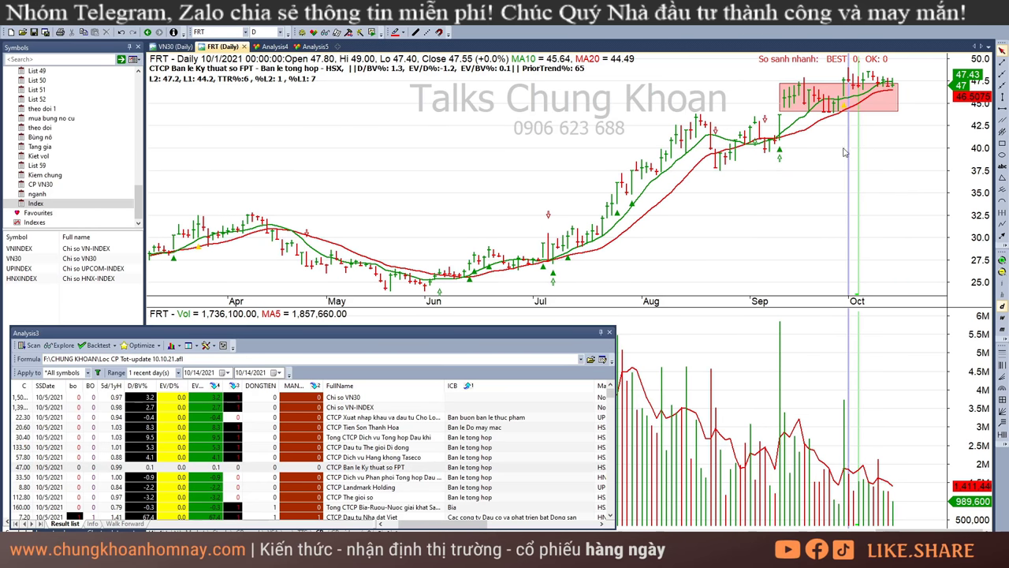
{"action": "key", "text": "Right"}
{"action": "left_click", "coordinate": [884, 158]}
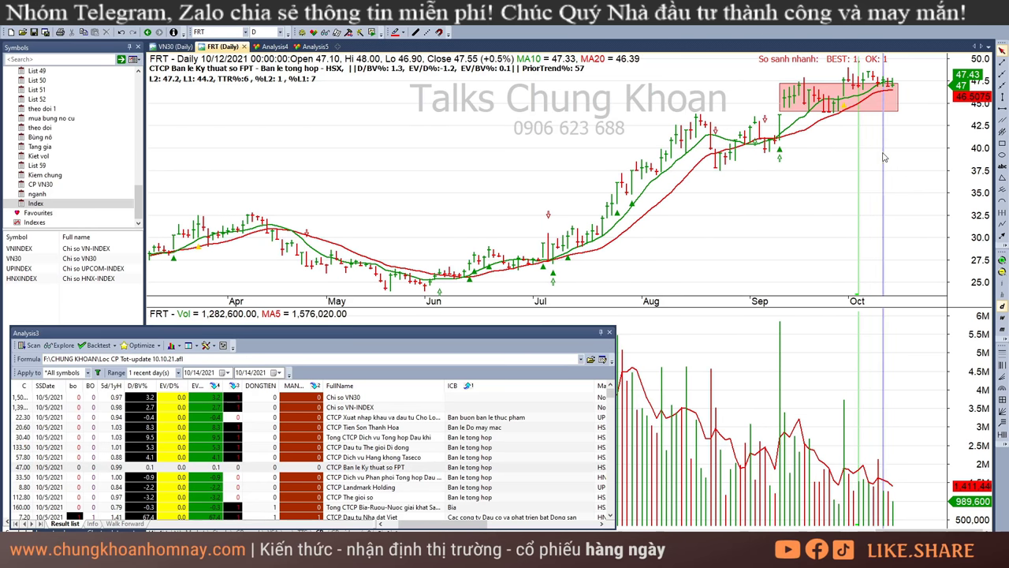
{"action": "left_click", "coordinate": [888, 132]}
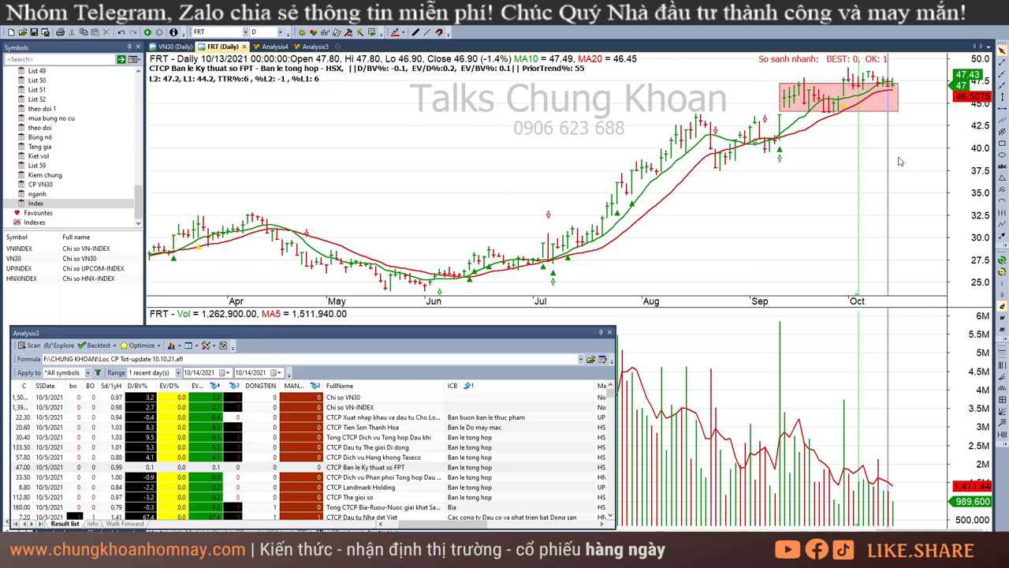
Examine FRT's base from mid-September through 9/29, 9/30 and 10/5/2021, and its volume up to 10/14/2021
{"action": "mouse_move", "coordinate": [899, 161]}
{"action": "left_click", "coordinate": [851, 177]}
{"action": "left_click", "coordinate": [840, 161]}
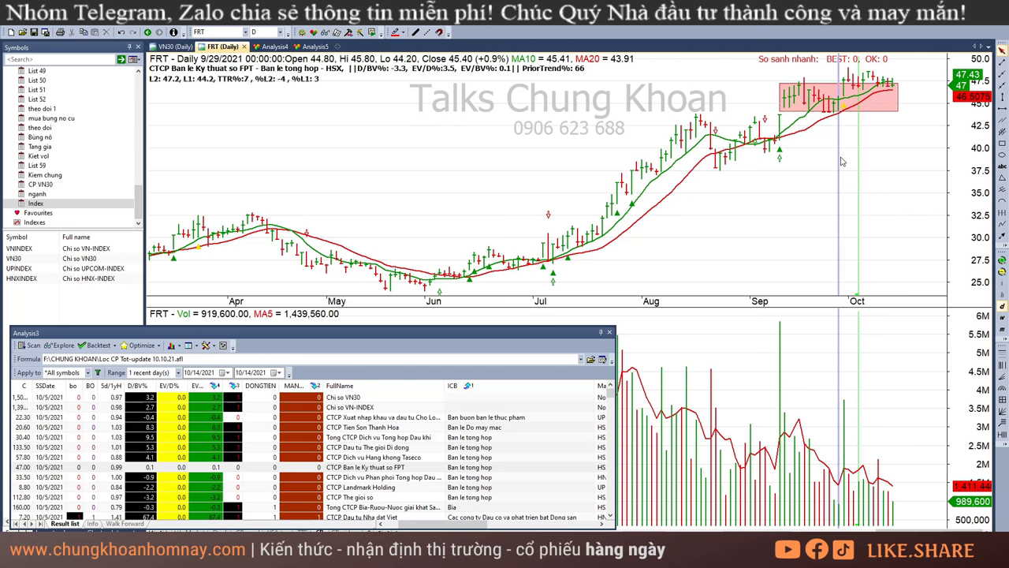
{"action": "left_click", "coordinate": [843, 132]}
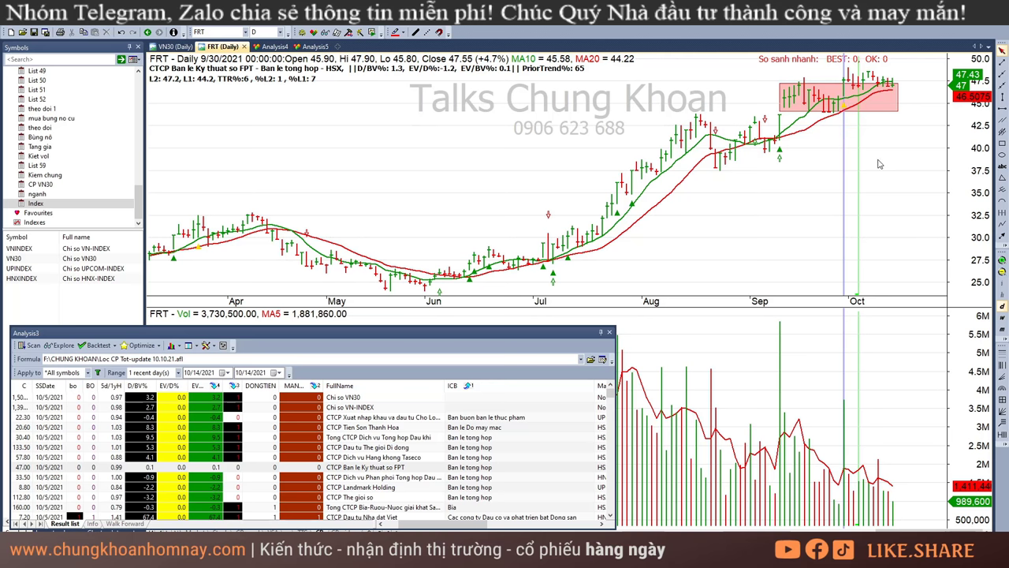
{"action": "left_click", "coordinate": [780, 194]}
{"action": "left_click", "coordinate": [838, 193]}
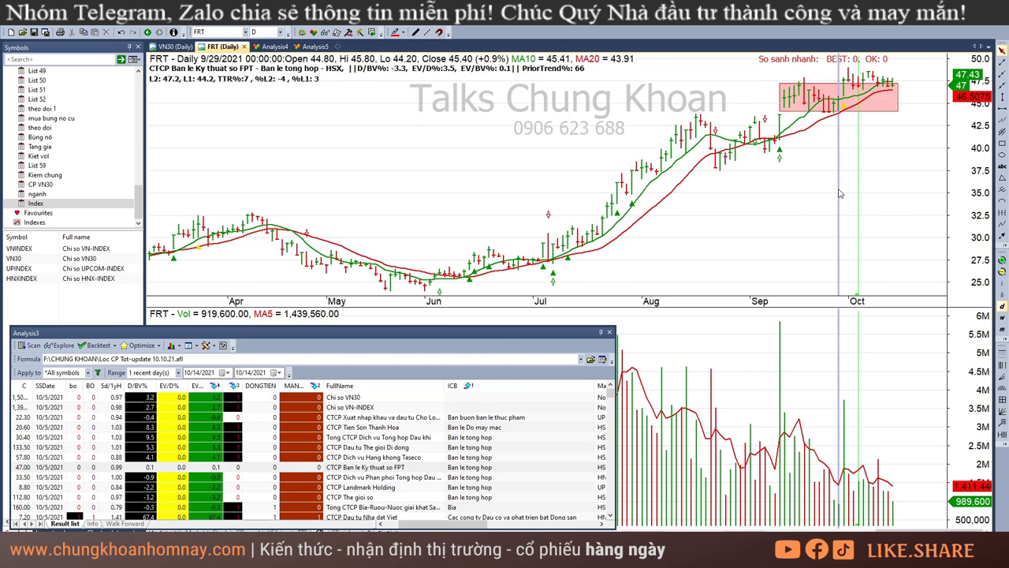
{"action": "left_click", "coordinate": [862, 194]}
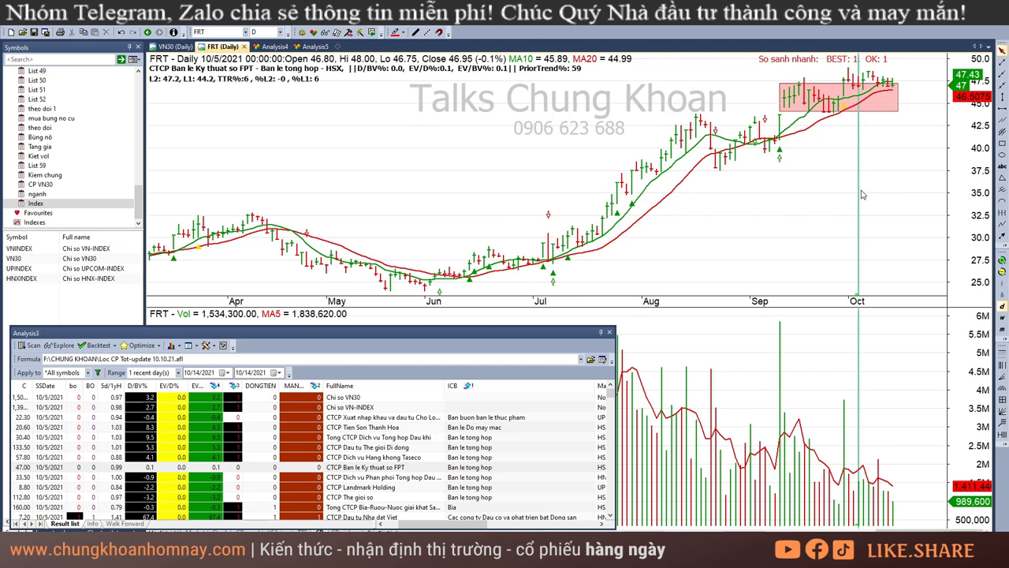
{"action": "left_click", "coordinate": [872, 493]}
{"action": "left_click", "coordinate": [897, 509]}
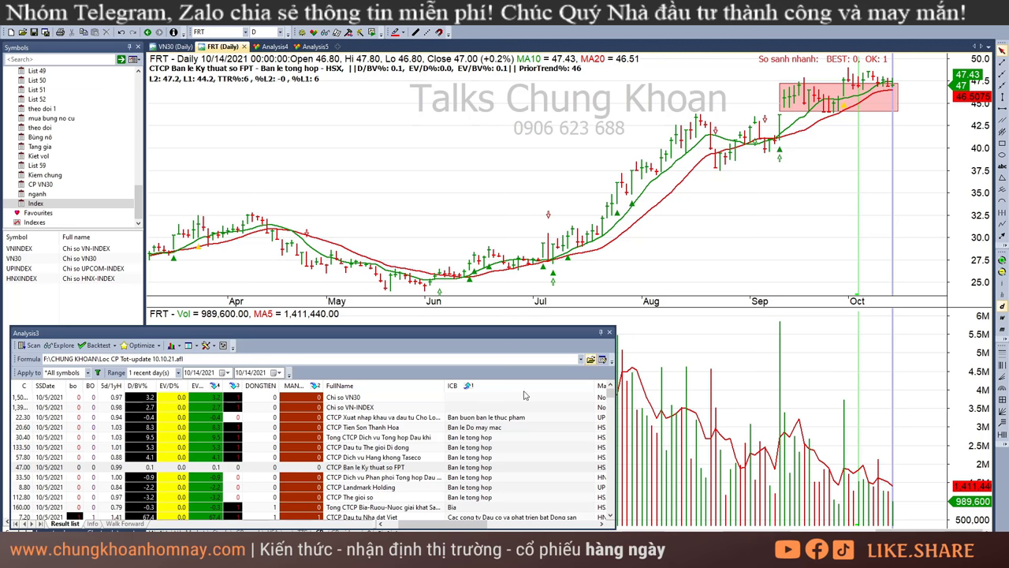
Open the PSD chart and compare its 10/13 and 10/14/2021 bars and volume with the earlier consolidation
{"action": "left_click", "coordinate": [421, 478]}
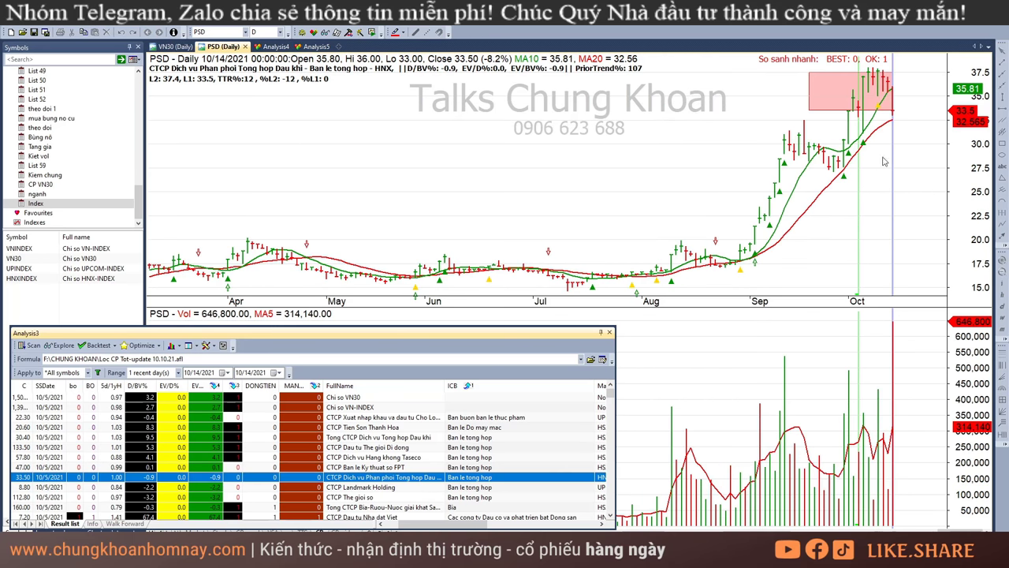
{"action": "left_click", "coordinate": [808, 146]}
{"action": "left_click", "coordinate": [894, 127]}
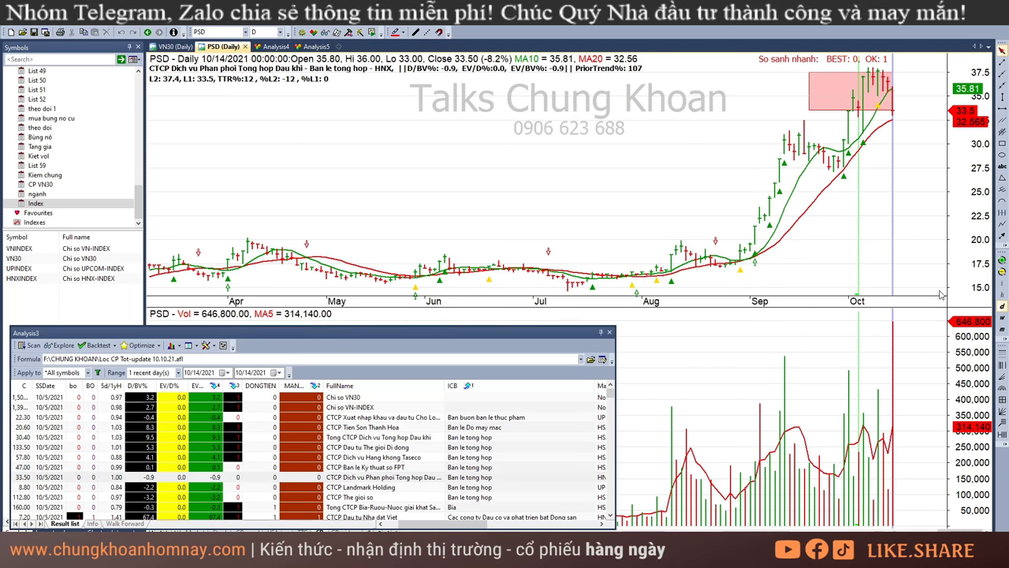
{"action": "left_click", "coordinate": [844, 400]}
{"action": "left_click", "coordinate": [895, 130]}
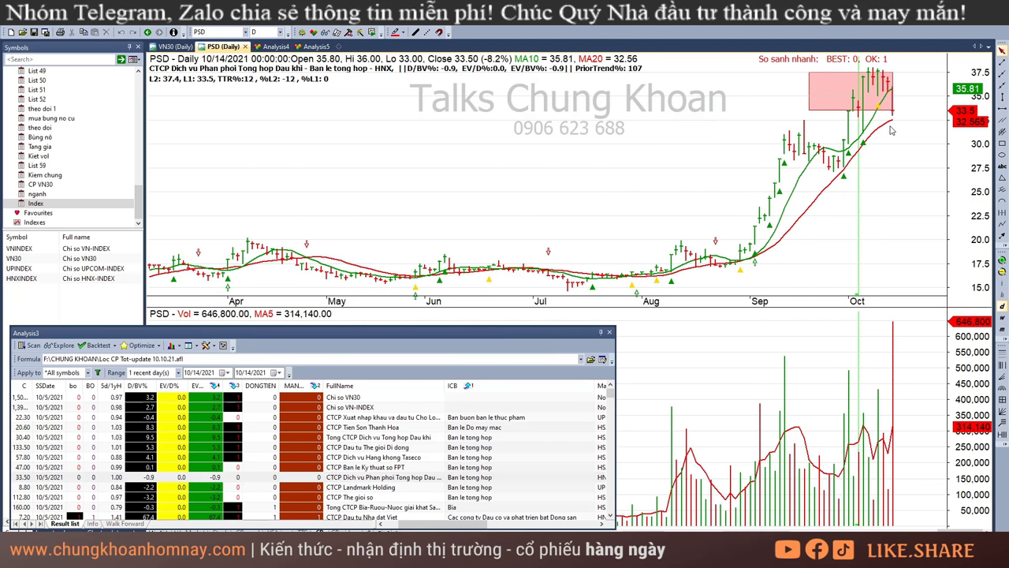
{"action": "left_click", "coordinate": [889, 130]}
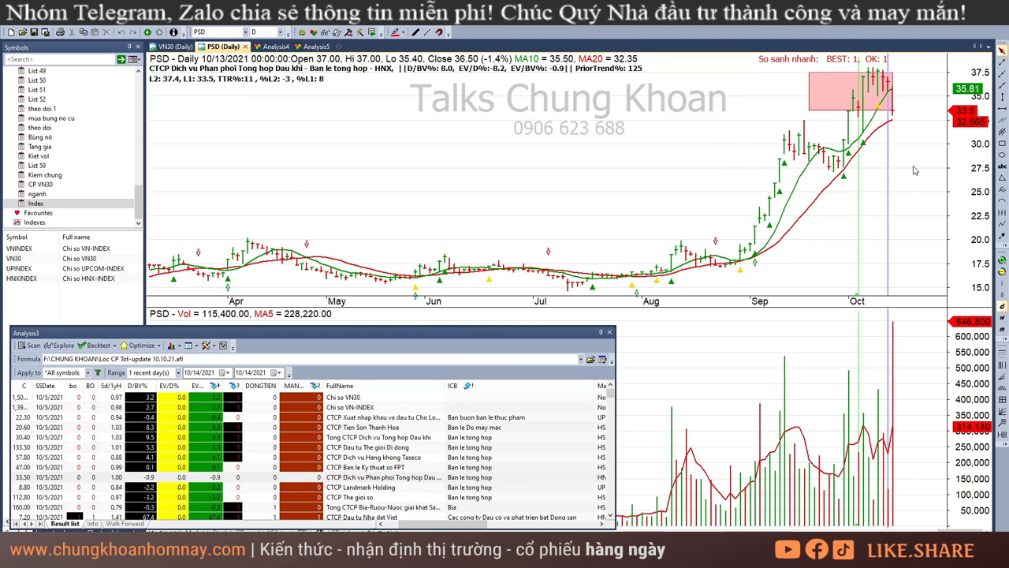
Open the DGW chart and examine its consolidation bars on 9/29, 10/5, 10/11 and 10/13/2021, the October volume, and the 9/6/2021 bar
{"action": "scroll", "coordinate": [493, 479], "scroll_direction": "down", "scroll_amount": 1}
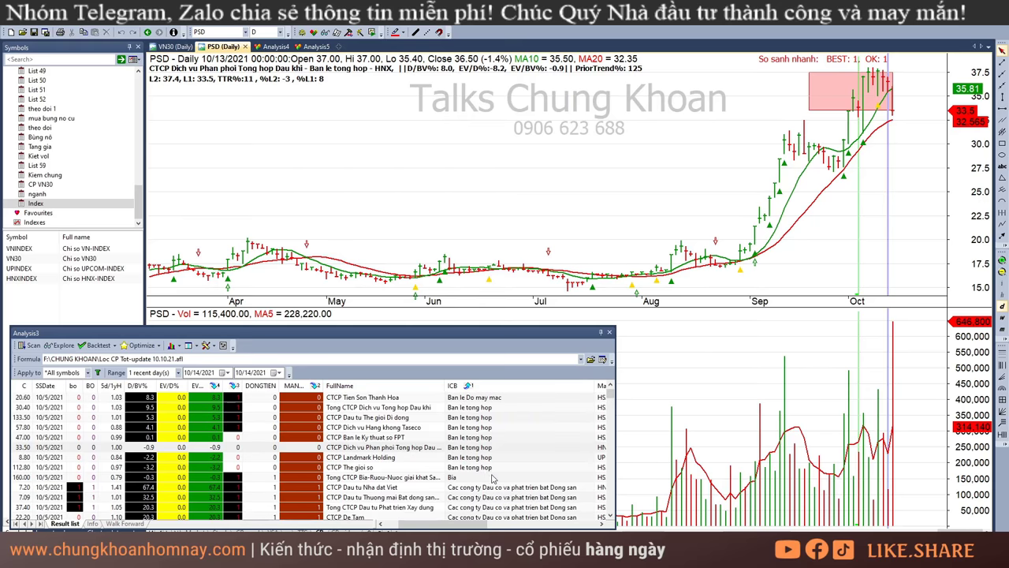
{"action": "left_click", "coordinate": [485, 457]}
{"action": "left_click", "coordinate": [513, 468]}
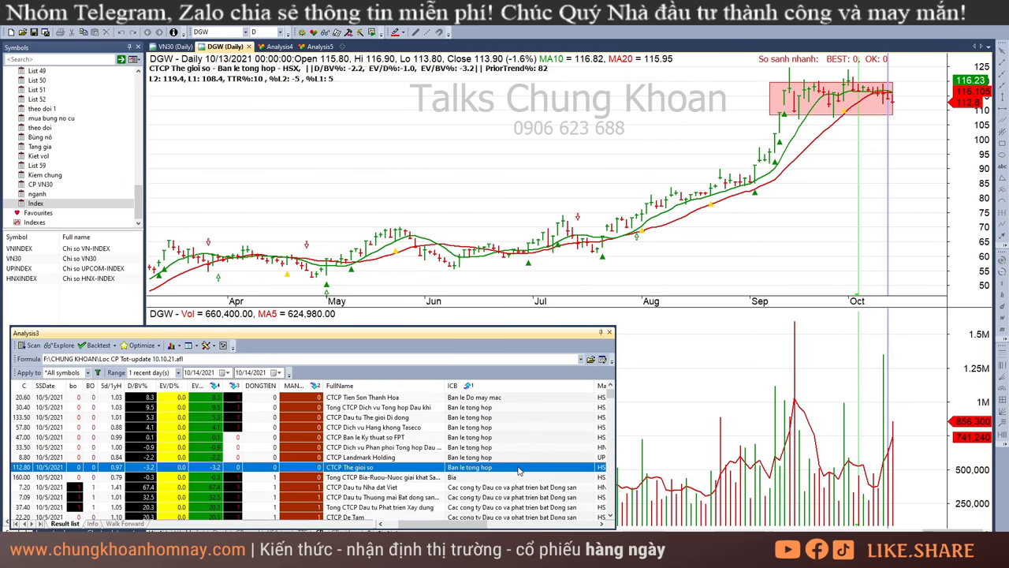
{"action": "left_click", "coordinate": [838, 198]}
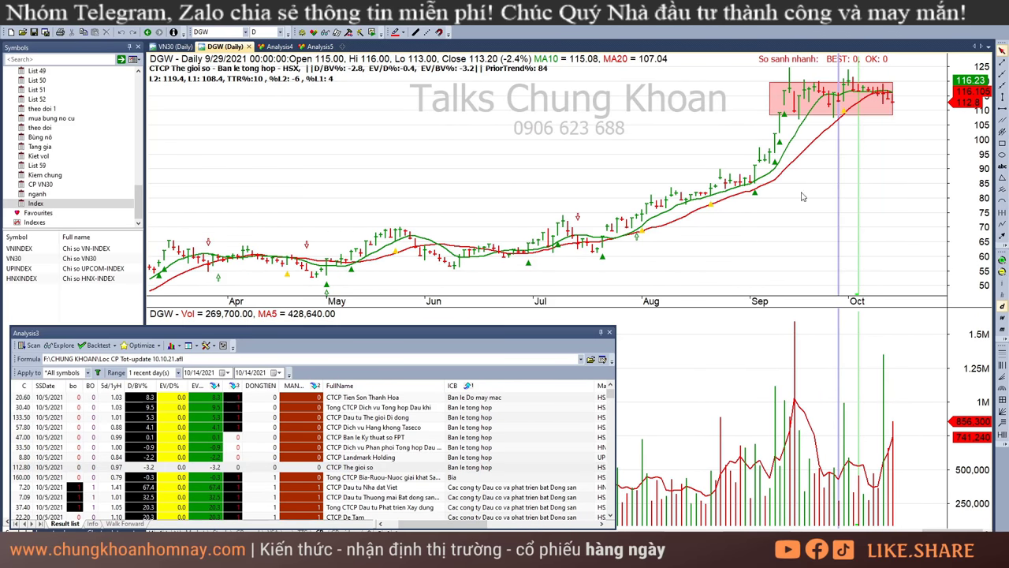
{"action": "left_click", "coordinate": [896, 135]}
{"action": "left_click", "coordinate": [889, 433]}
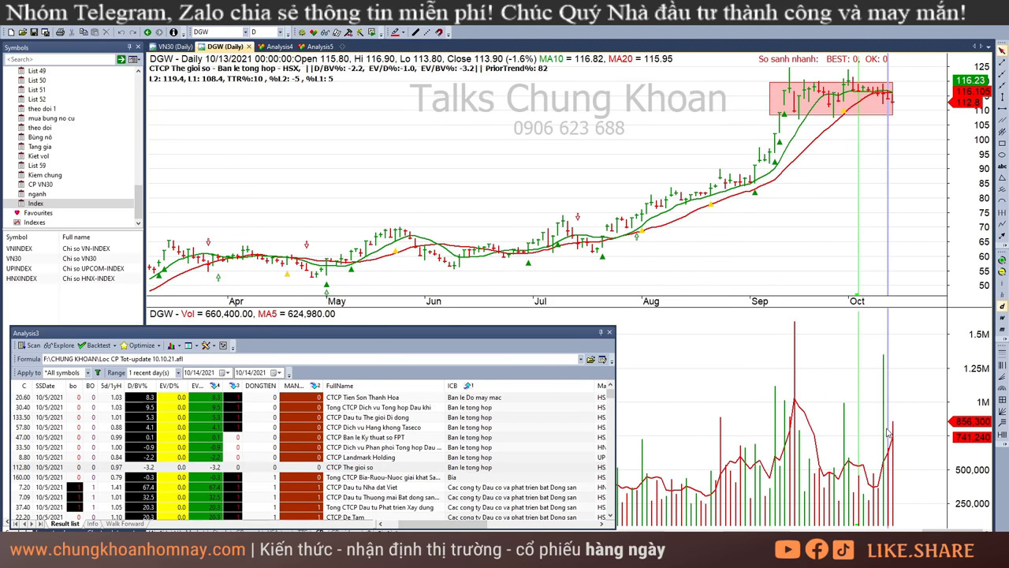
{"action": "left_click", "coordinate": [860, 164]}
{"action": "left_click", "coordinate": [885, 138]}
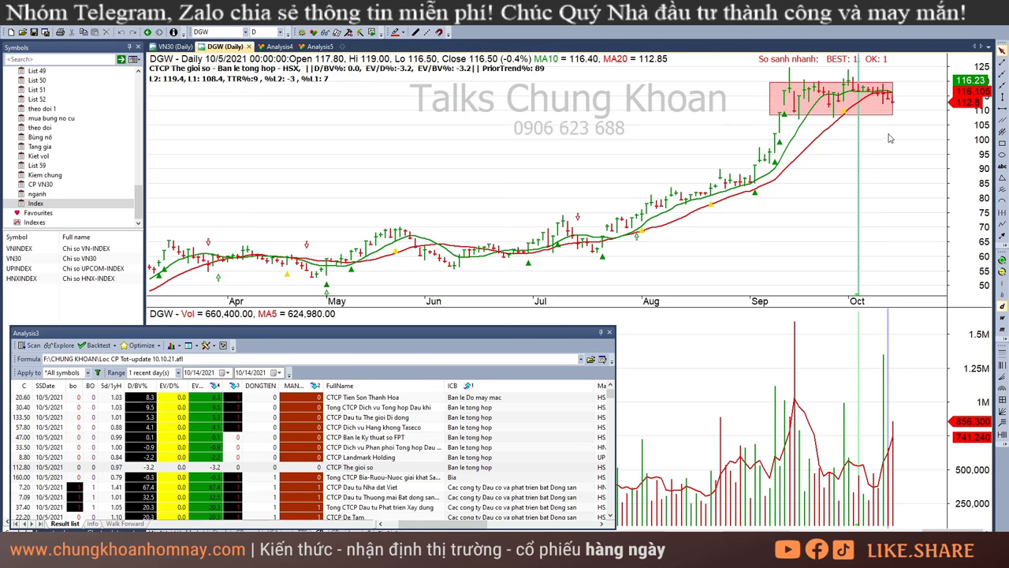
{"action": "left_click", "coordinate": [878, 137]}
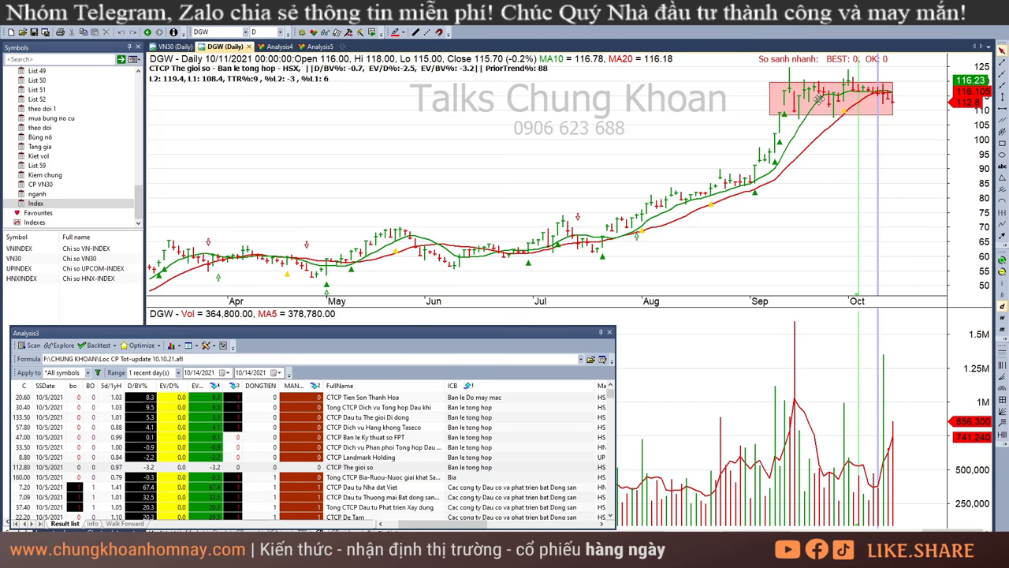
{"action": "left_click", "coordinate": [759, 239]}
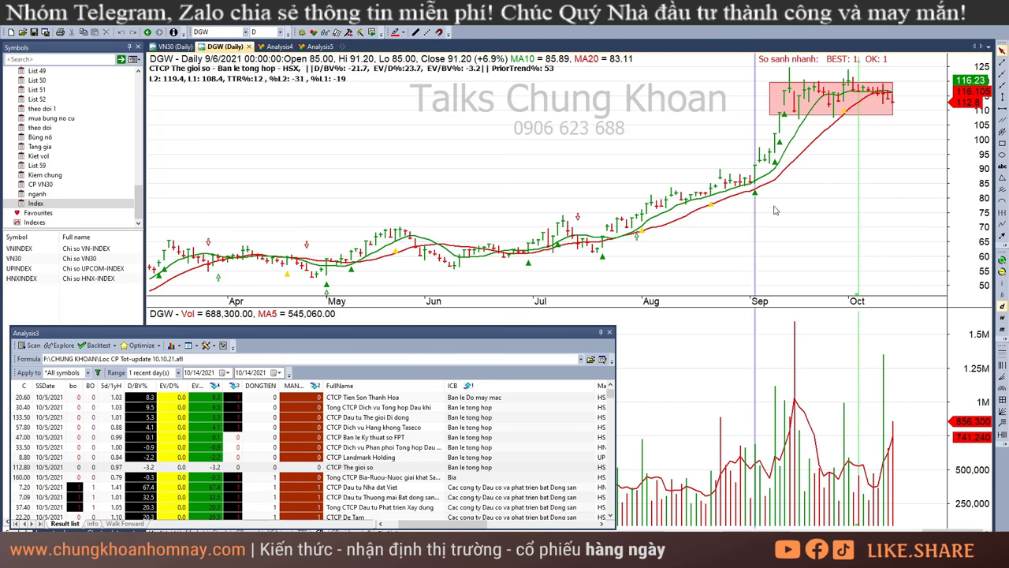
Examine DGW's bars on 9/10, 10/11 and 10/13/2021, comparing the September rally with the consolidation
{"action": "left_click", "coordinate": [778, 202]}
{"action": "left_click", "coordinate": [820, 138]}
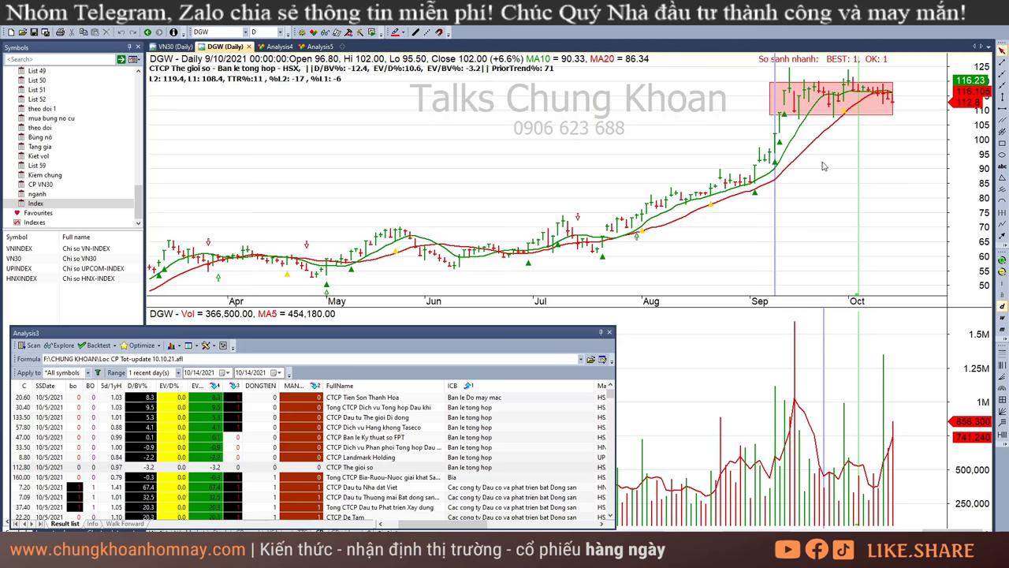
{"action": "left_click", "coordinate": [867, 161]}
{"action": "left_click", "coordinate": [883, 154]}
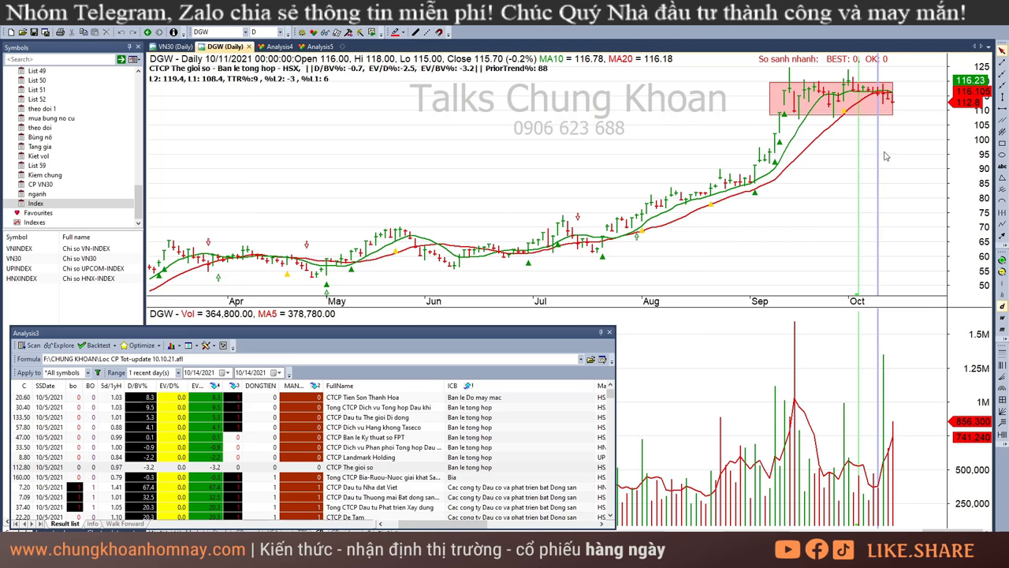
{"action": "left_click", "coordinate": [831, 223]}
{"action": "left_click", "coordinate": [890, 139]}
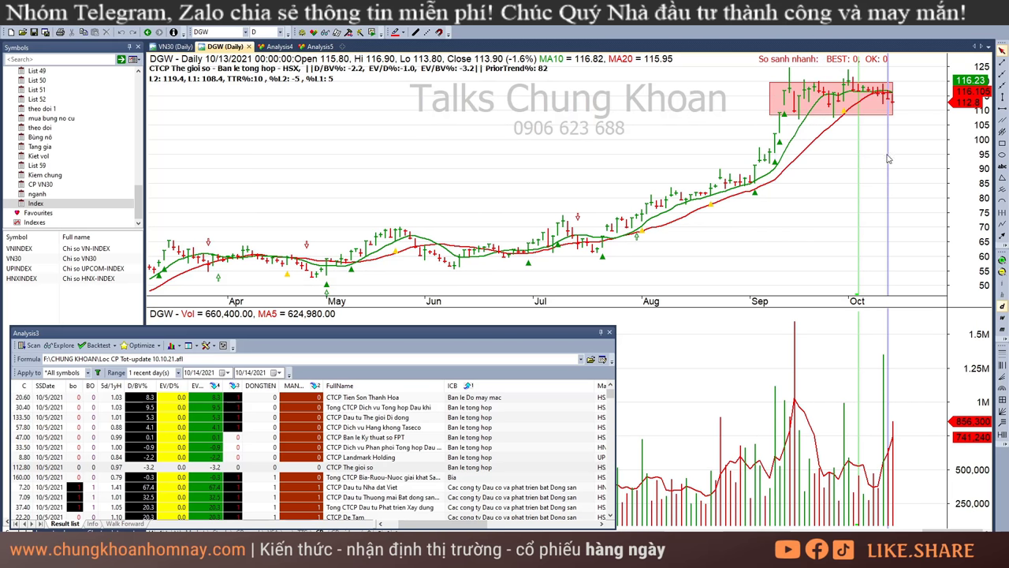
Check DGW's volume on 10/14/2021 and re-examine its 10/11 and 10/13/2021 bars at the end of the base
{"action": "left_click", "coordinate": [893, 442]}
{"action": "left_click", "coordinate": [890, 451]}
{"action": "left_click", "coordinate": [893, 451]}
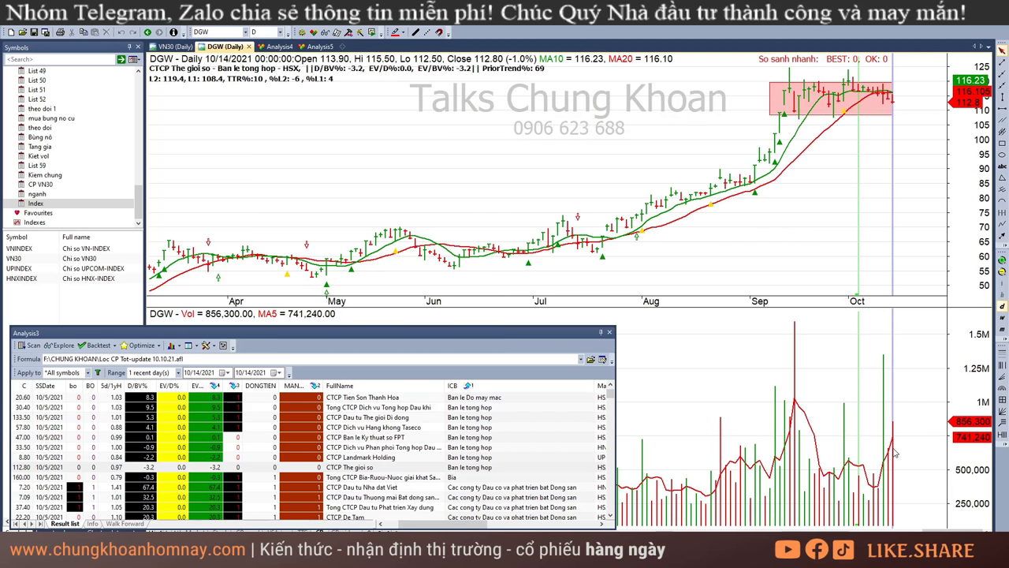
{"action": "left_click", "coordinate": [911, 152]}
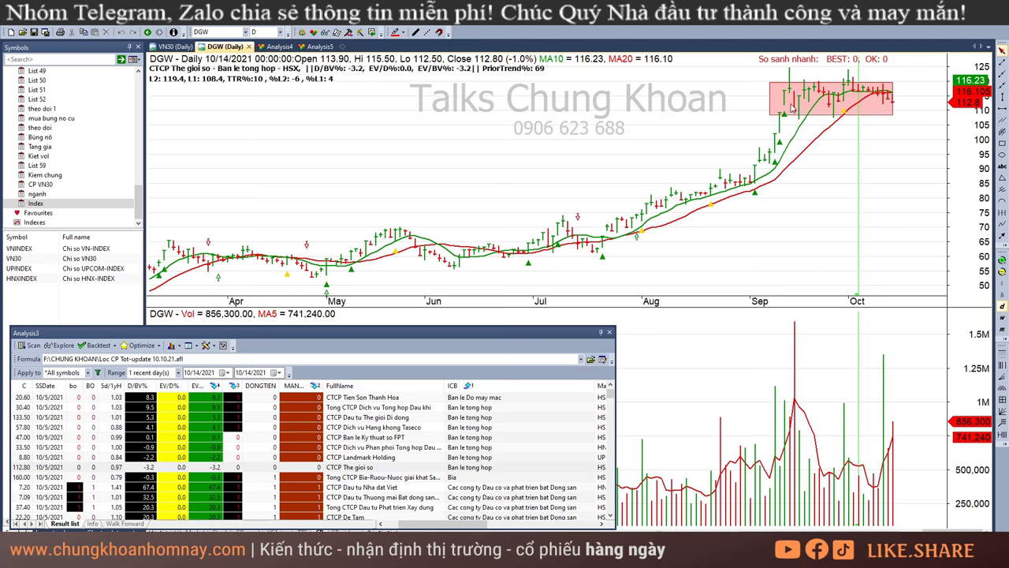
{"action": "left_click", "coordinate": [879, 173]}
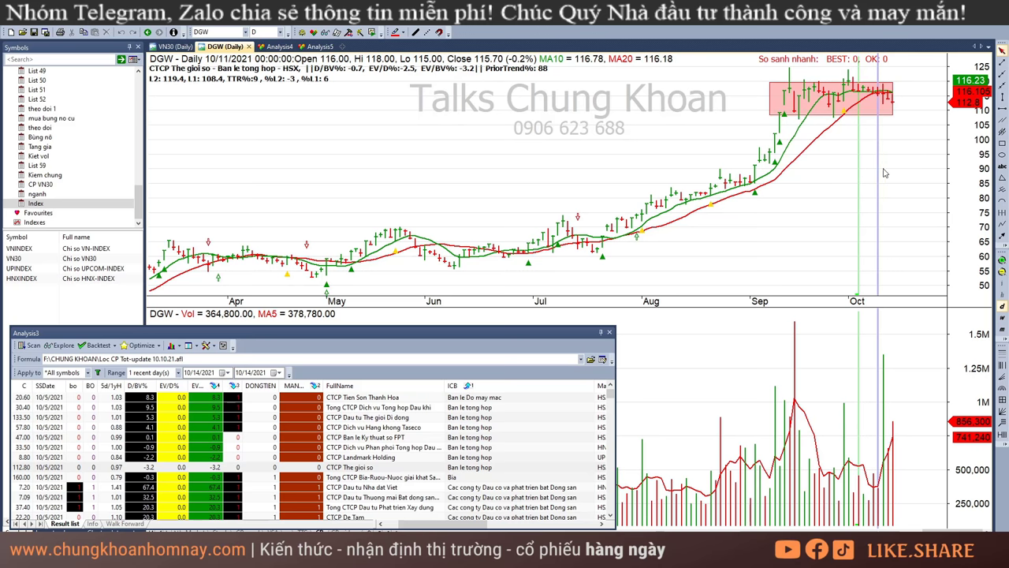
{"action": "left_click", "coordinate": [886, 171]}
{"action": "left_click", "coordinate": [888, 160]}
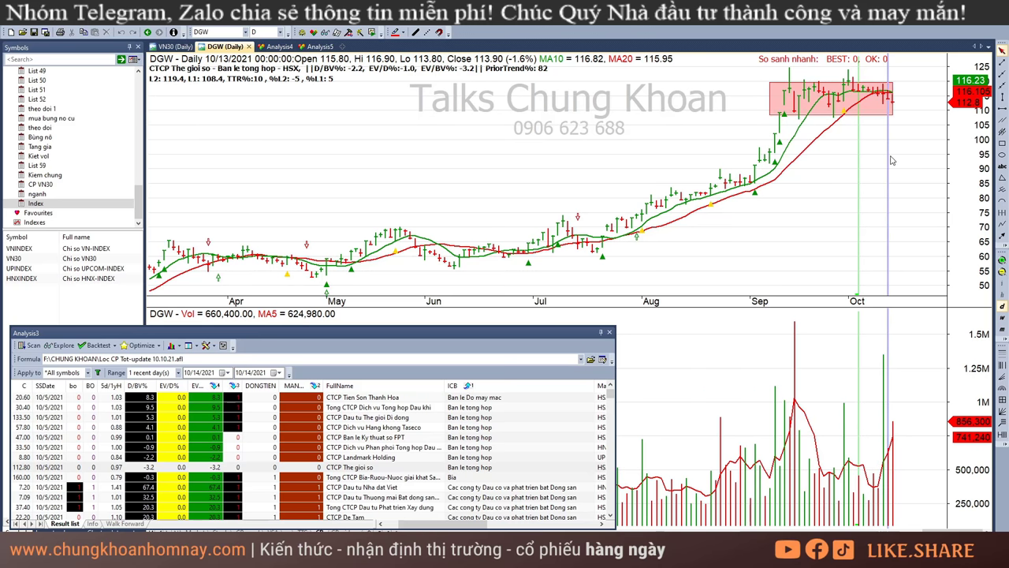
Move on to the real-estate stocks in the scan results, open the PVL chart, and inspect its 10/13 and 10/14/2021 bars
{"action": "scroll", "coordinate": [464, 425], "scroll_direction": "down", "scroll_amount": 3}
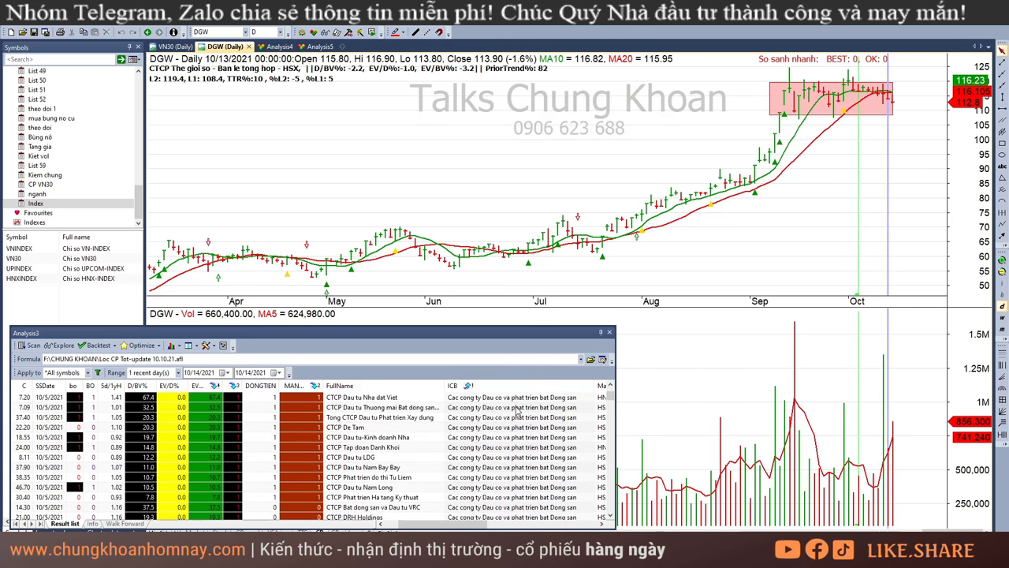
{"action": "scroll", "coordinate": [518, 411], "scroll_direction": "up", "scroll_amount": 1}
{"action": "left_click", "coordinate": [531, 437]}
{"action": "left_click", "coordinate": [530, 428]}
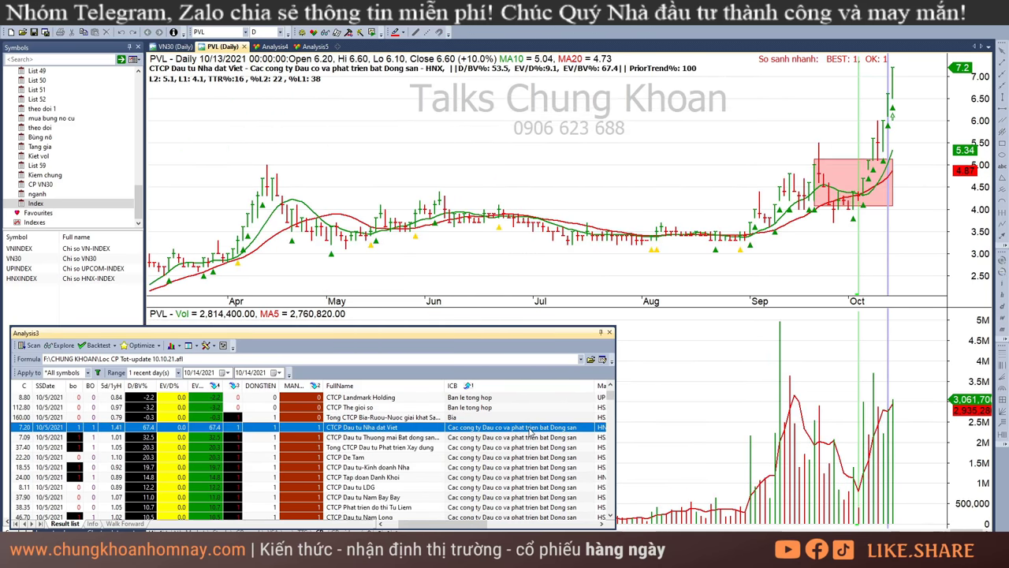
{"action": "left_click", "coordinate": [923, 138]}
{"action": "left_click", "coordinate": [892, 127]}
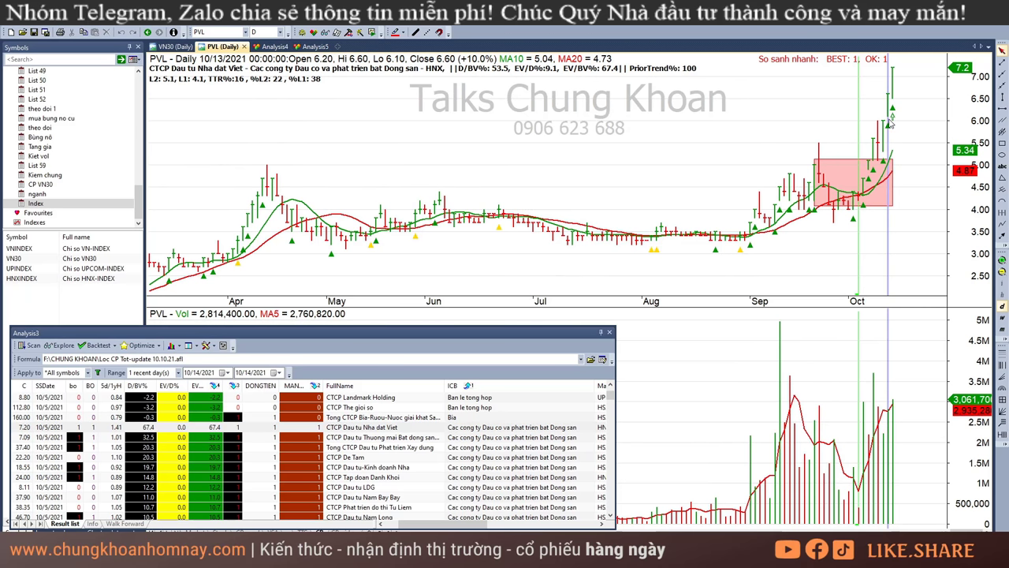
{"action": "left_click", "coordinate": [930, 117]}
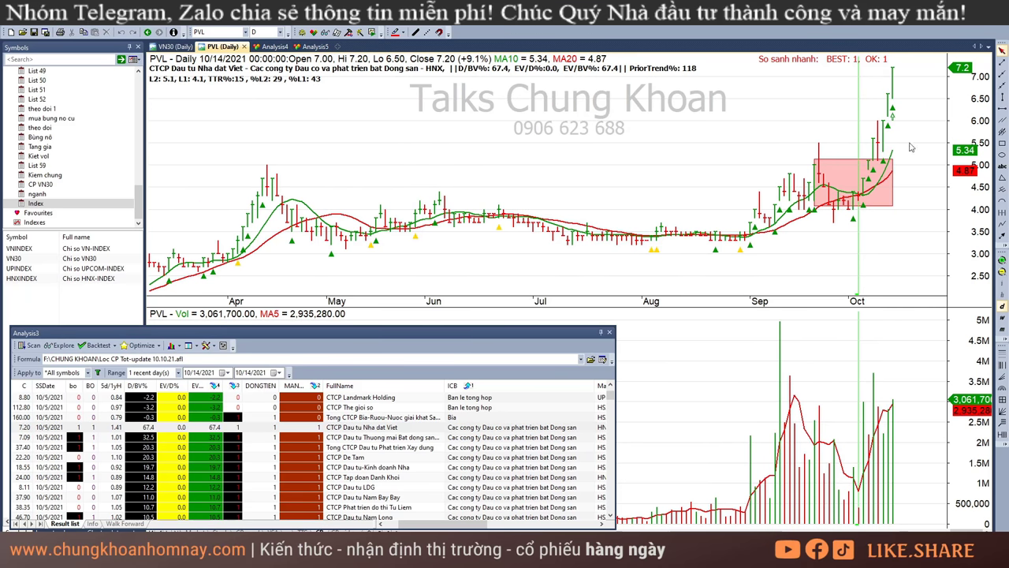
View the HAR chart, then open DIG and examine its 10/11 and 10/14/2021 bars and October volume
{"action": "left_click", "coordinate": [415, 438]}
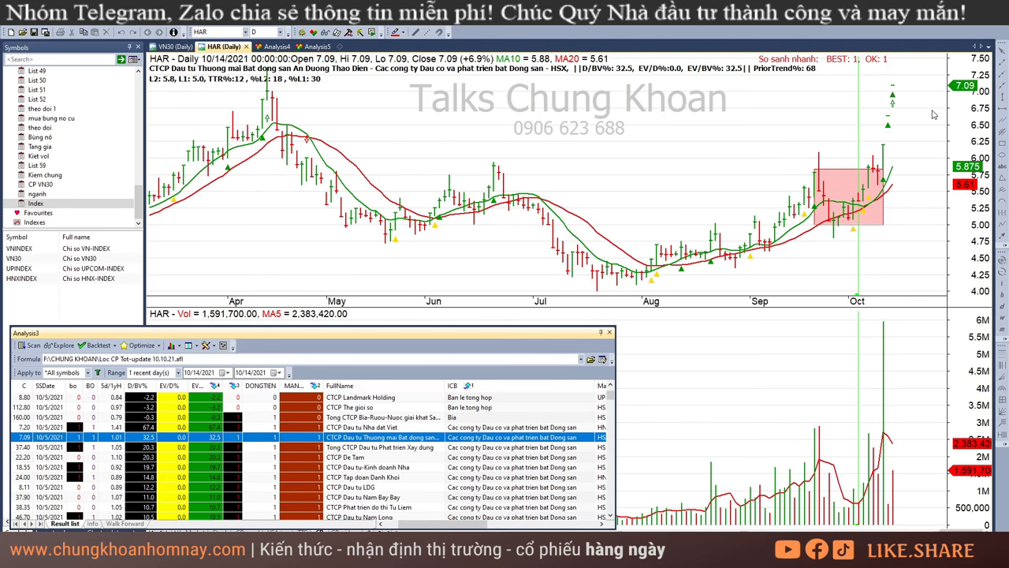
{"action": "left_click", "coordinate": [491, 448]}
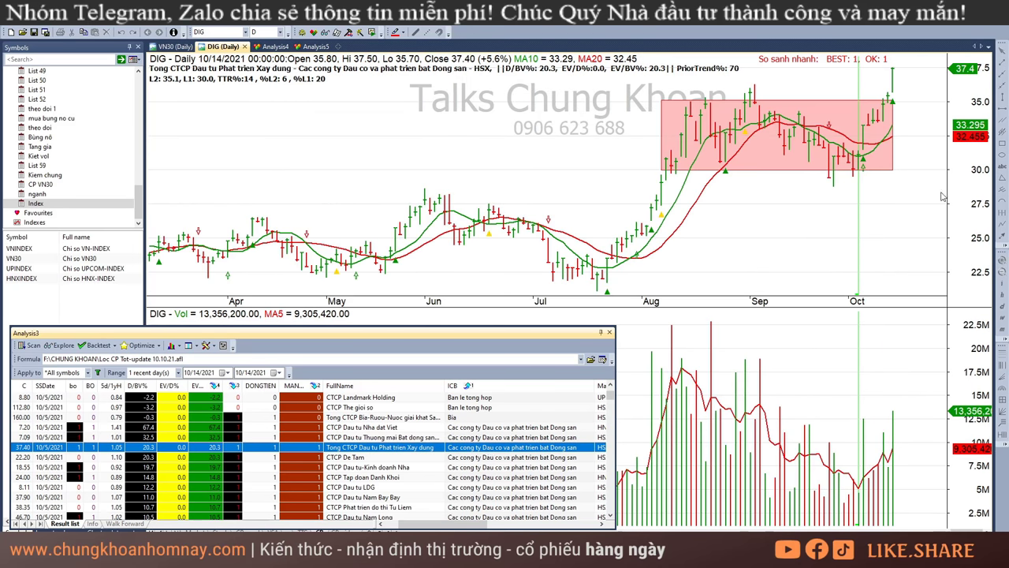
{"action": "left_click", "coordinate": [879, 239]}
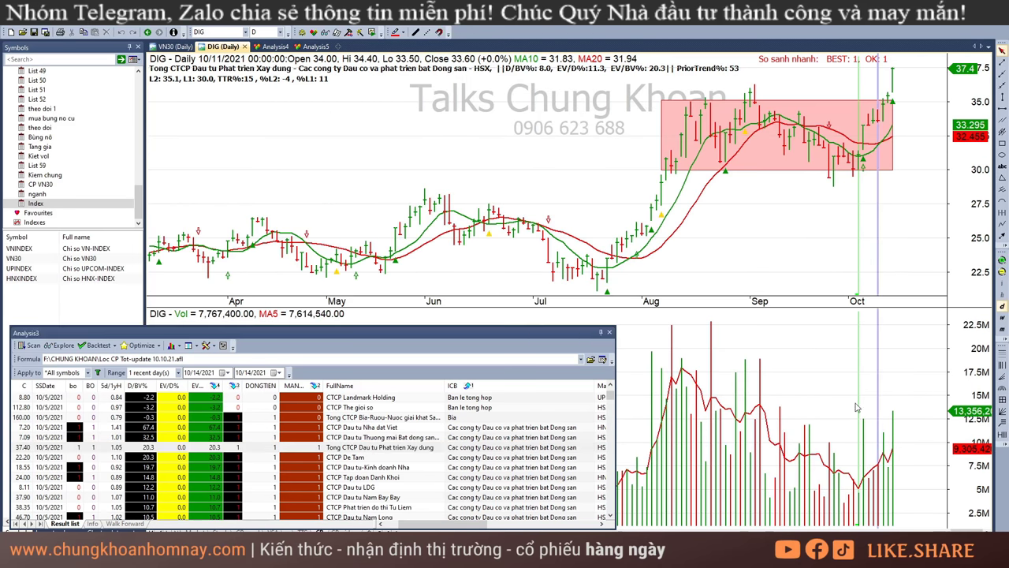
{"action": "left_click", "coordinate": [901, 416]}
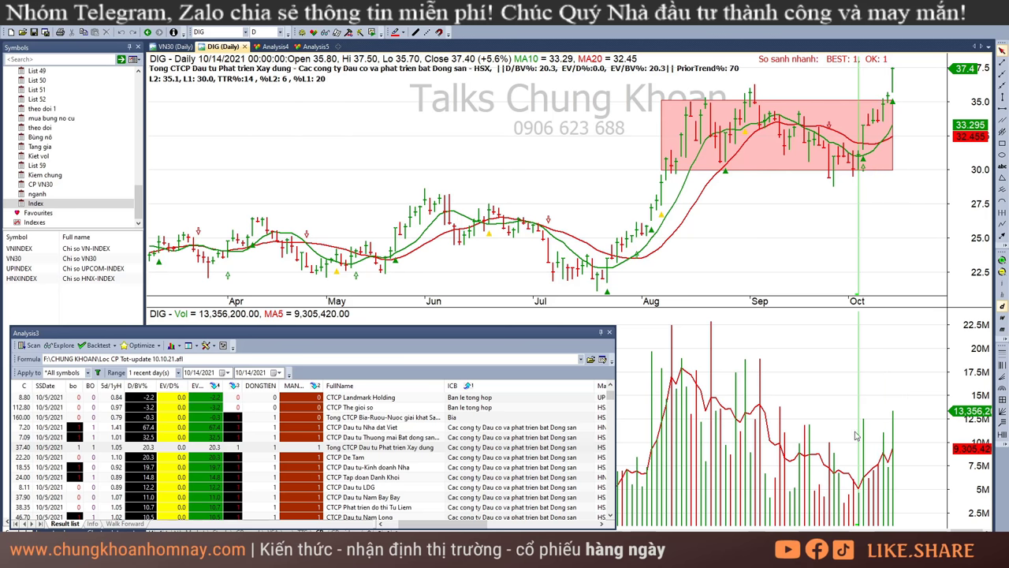
{"action": "left_click", "coordinate": [863, 432]}
{"action": "left_click", "coordinate": [918, 213]}
Open the DTA chart and trace its volume from early September to 10/5/2021
{"action": "left_click", "coordinate": [396, 457]}
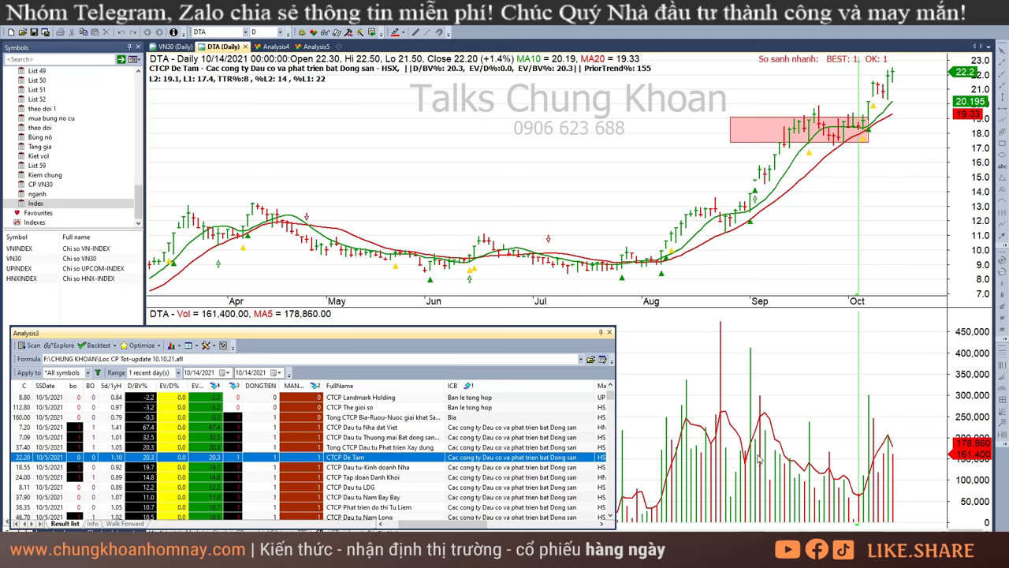
{"action": "left_click_drag", "start_coordinate": [759, 460], "coordinate": [859, 485]}
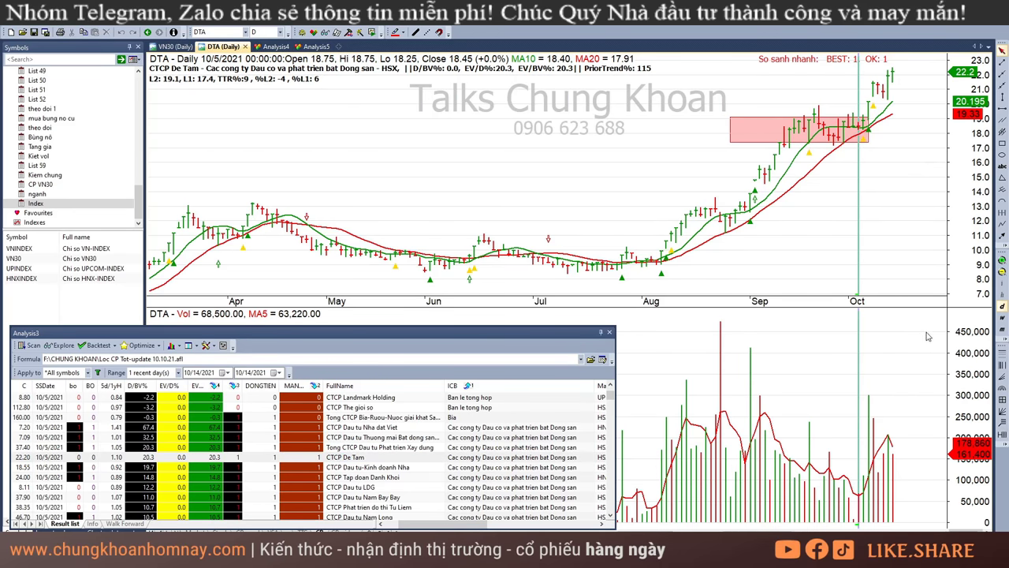
{"action": "left_click", "coordinate": [924, 257]}
View the ITC chart, then open NRC and widen its daily chart to cover the whole of 2021
{"action": "left_click", "coordinate": [401, 468]}
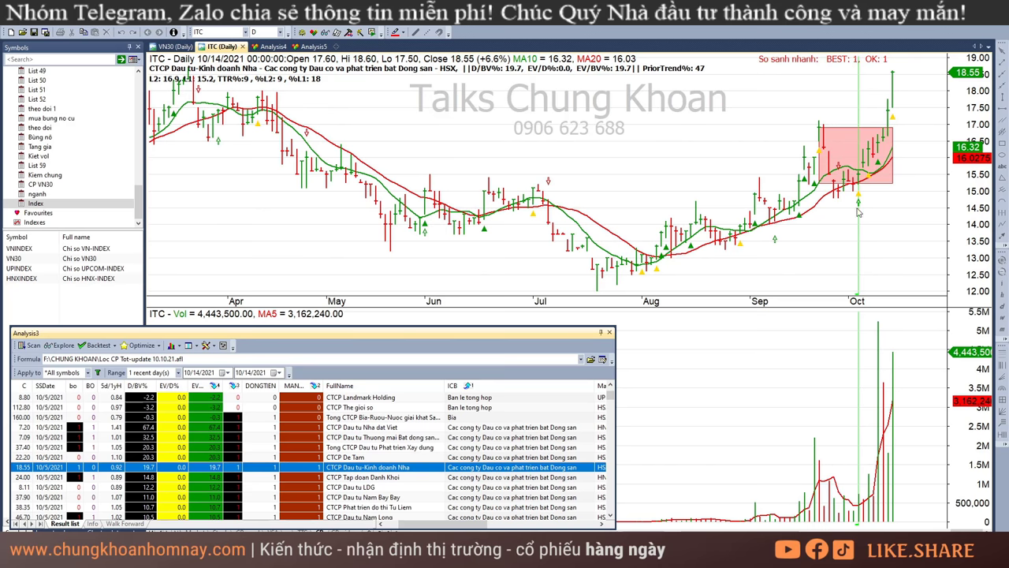
{"action": "left_click", "coordinate": [472, 477]}
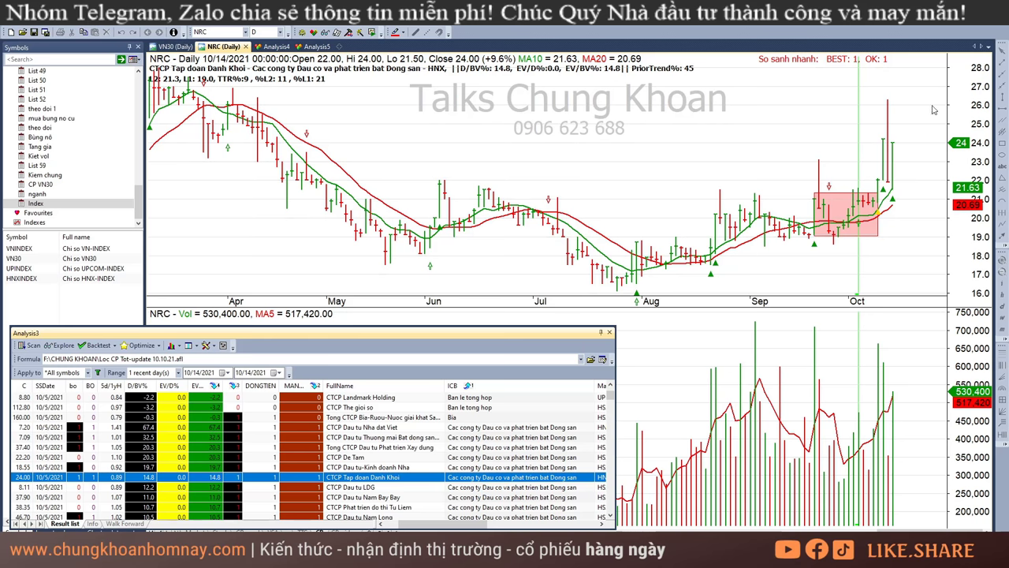
{"action": "left_click", "coordinate": [977, 153]}
{"action": "left_click", "coordinate": [1003, 270]}
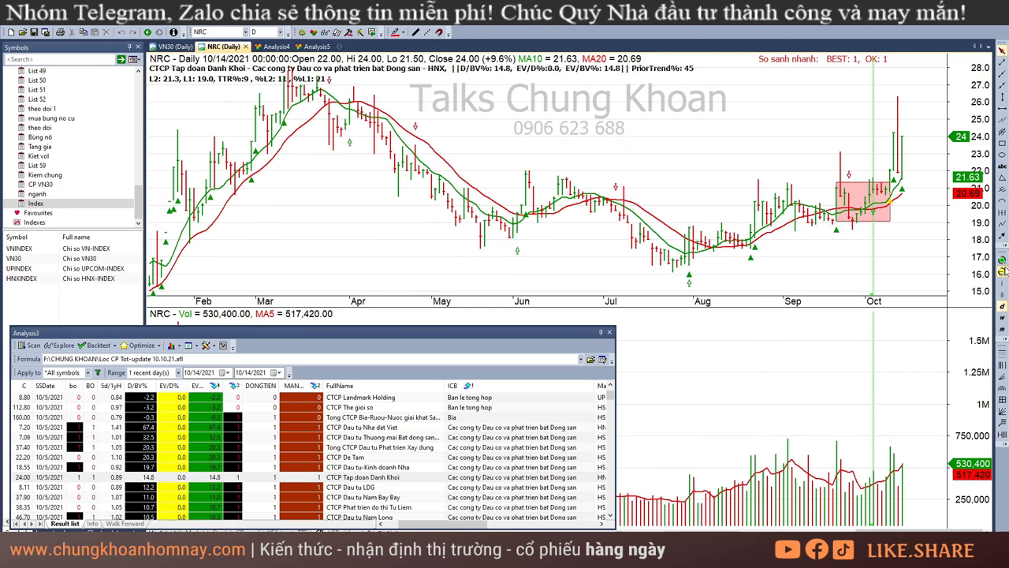
{"action": "left_click", "coordinate": [1003, 271]}
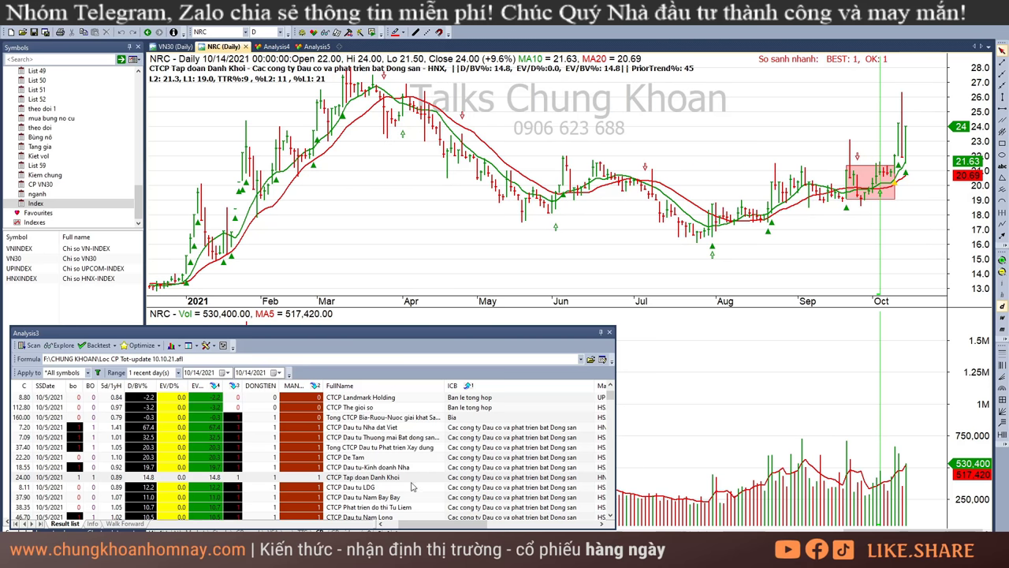
Open the LDG chart and examine its base from 9/23 and 9/24 through 10/11/2021, and the 10/13 and 10/14 bars
{"action": "left_click", "coordinate": [372, 491]}
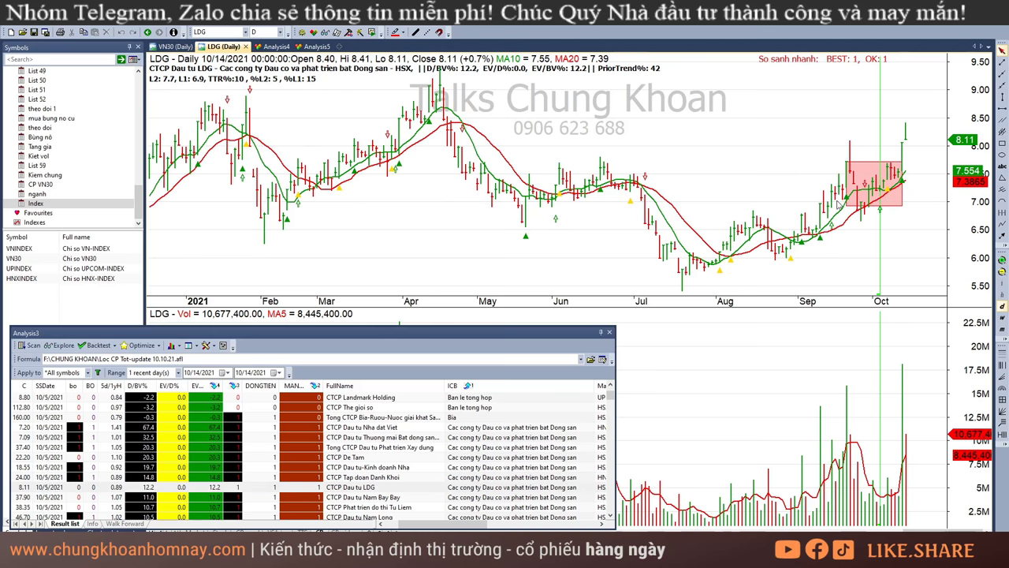
{"action": "left_click", "coordinate": [854, 247]}
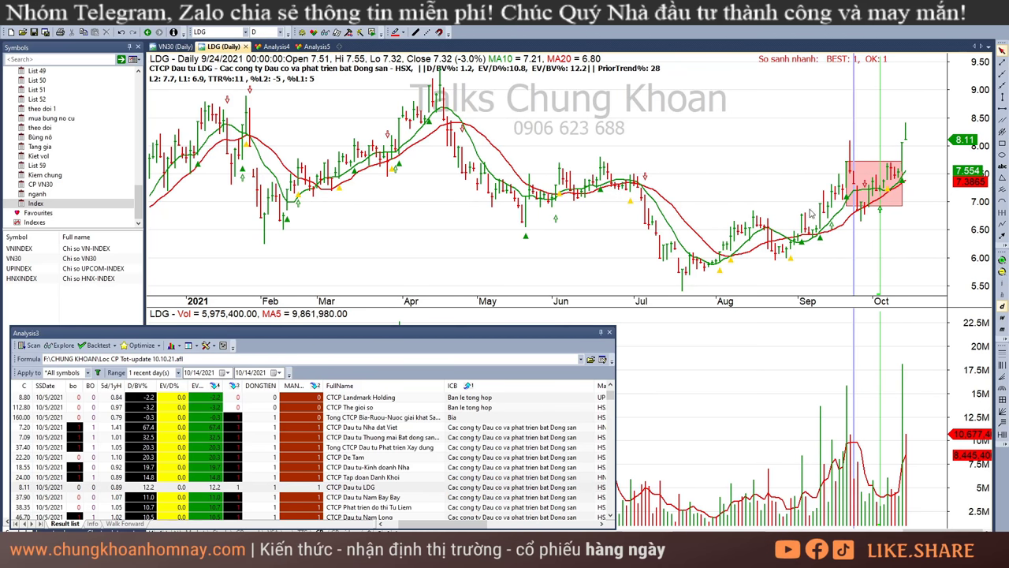
{"action": "left_click", "coordinate": [850, 230]}
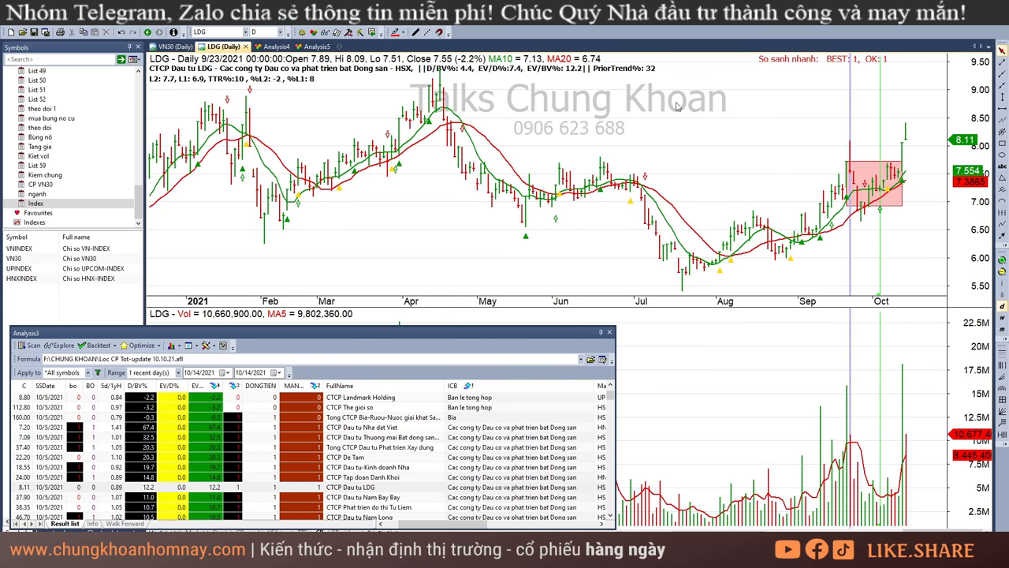
{"action": "left_click_drag", "start_coordinate": [851, 235], "coordinate": [896, 233]}
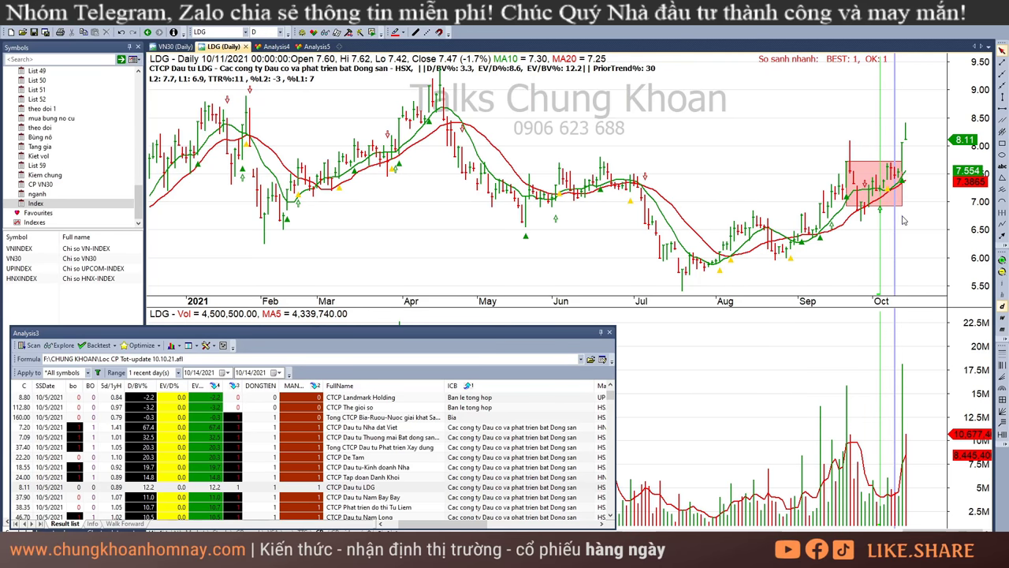
{"action": "left_click", "coordinate": [905, 219]}
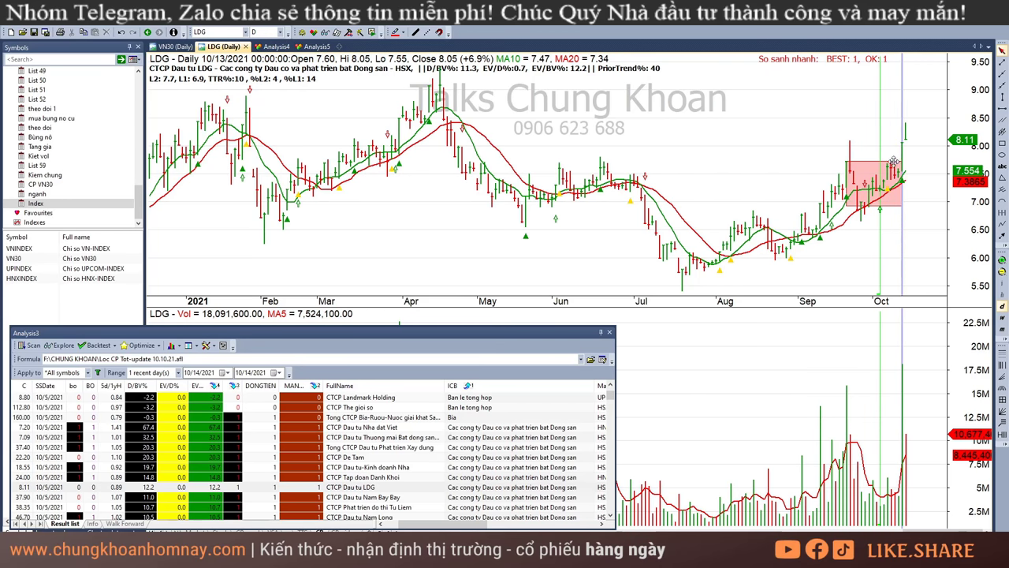
{"action": "left_click", "coordinate": [933, 150]}
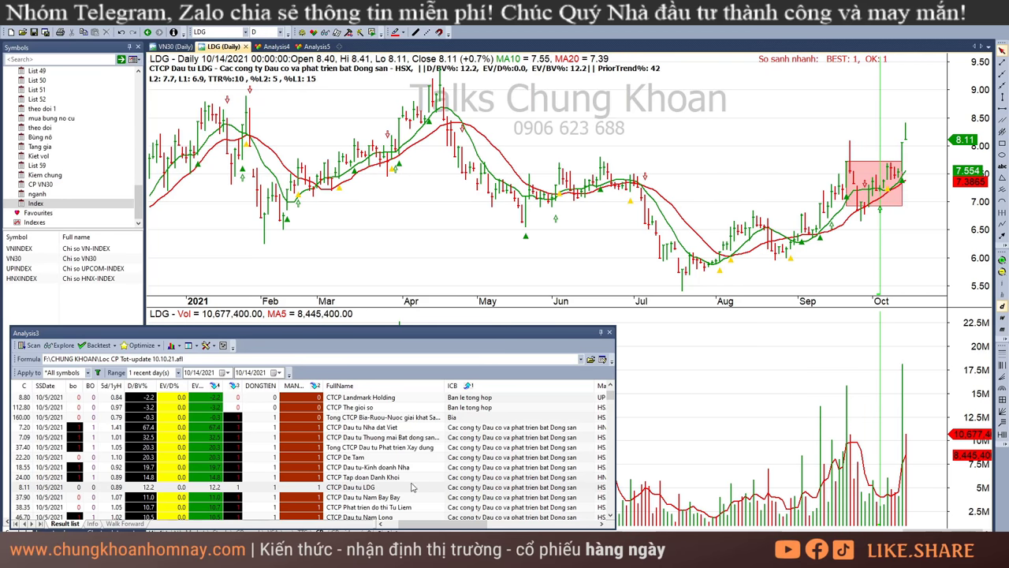
Open the NTL chart and examine its October volume, including the 10/7, 10/13 and 10/14/2021 sessions
{"action": "left_click", "coordinate": [398, 506]}
{"action": "scroll", "coordinate": [408, 502], "scroll_direction": "down", "scroll_amount": 1}
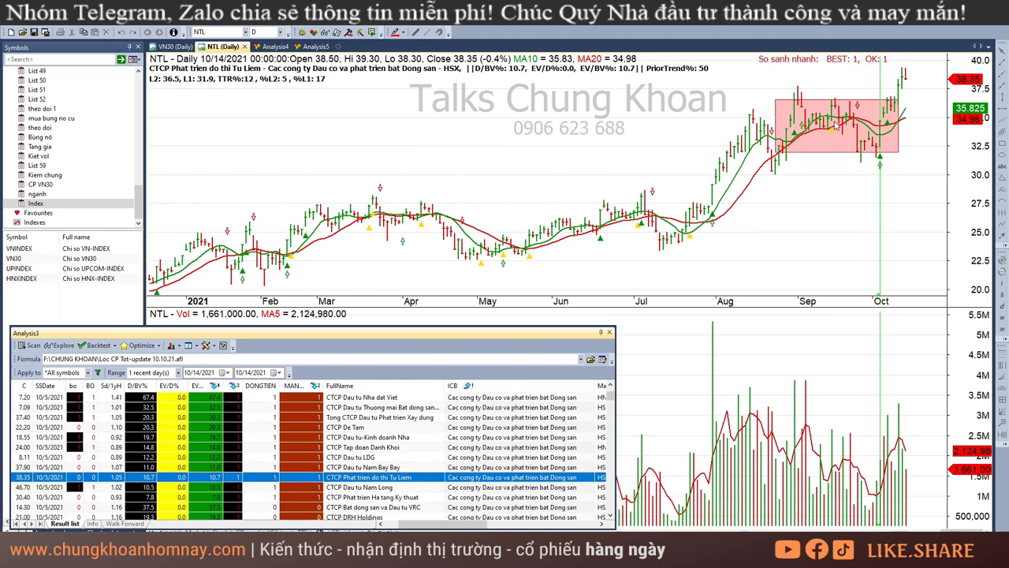
{"action": "left_click", "coordinate": [888, 447]}
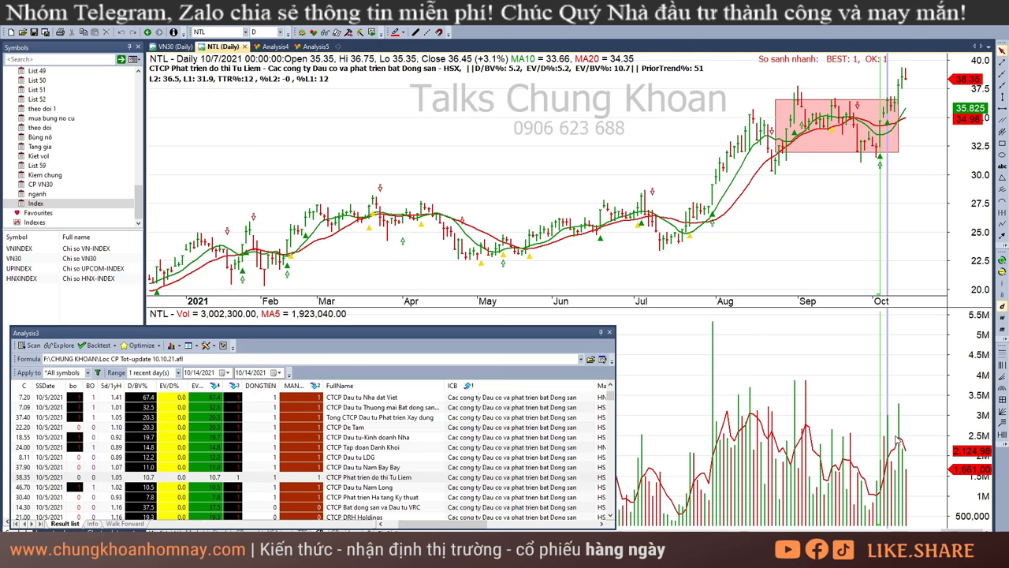
{"action": "left_click", "coordinate": [871, 452]}
{"action": "left_click", "coordinate": [889, 432]}
{"action": "left_click", "coordinate": [898, 469]}
{"action": "left_click", "coordinate": [903, 440]}
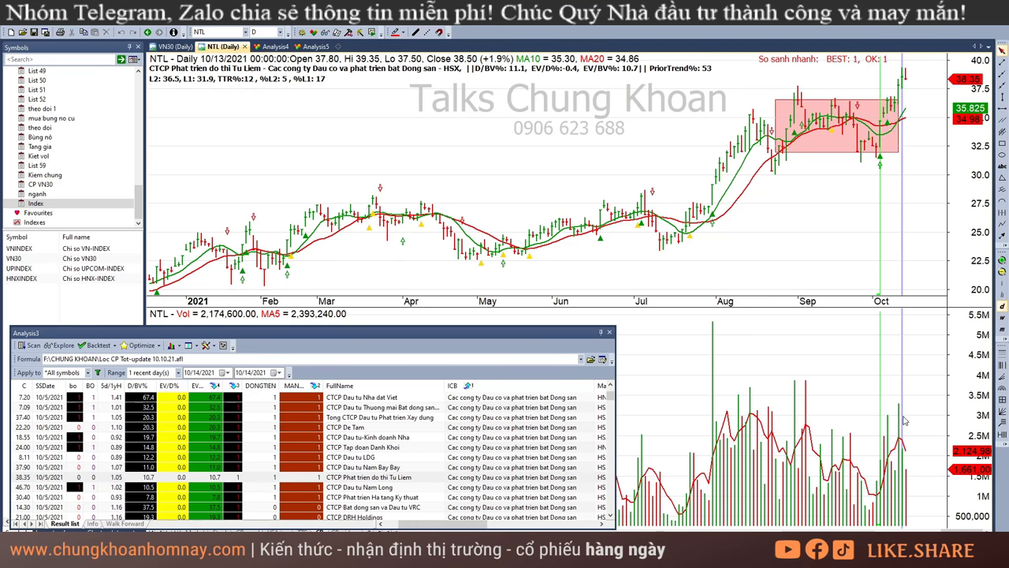
{"action": "left_click", "coordinate": [929, 414]}
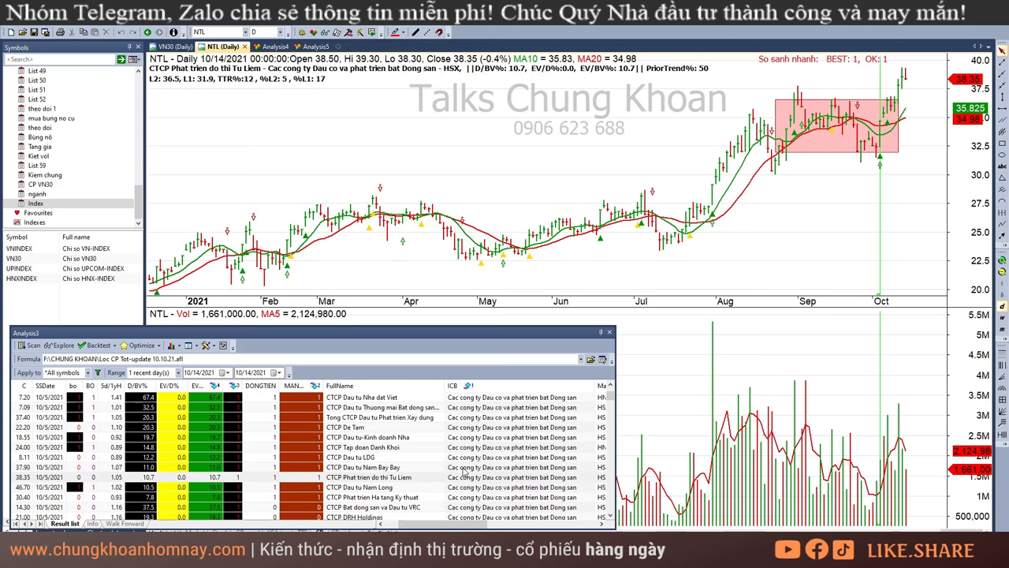
Review the NLG and IJC charts, then open VRC and inspect its 10/7/2021 bar
{"action": "left_click", "coordinate": [415, 497]}
{"action": "left_click", "coordinate": [402, 488]}
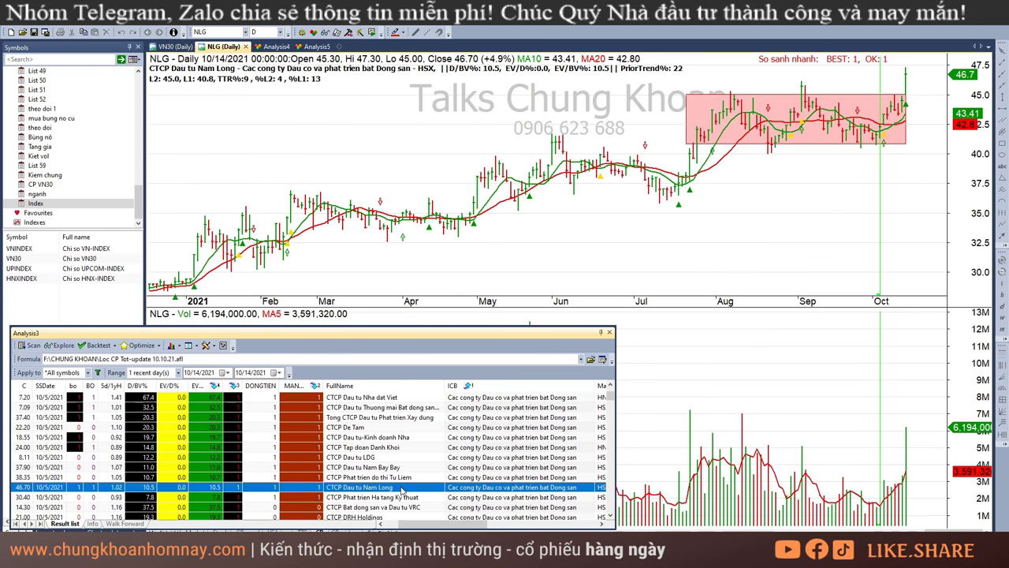
{"action": "key", "text": "Down"}
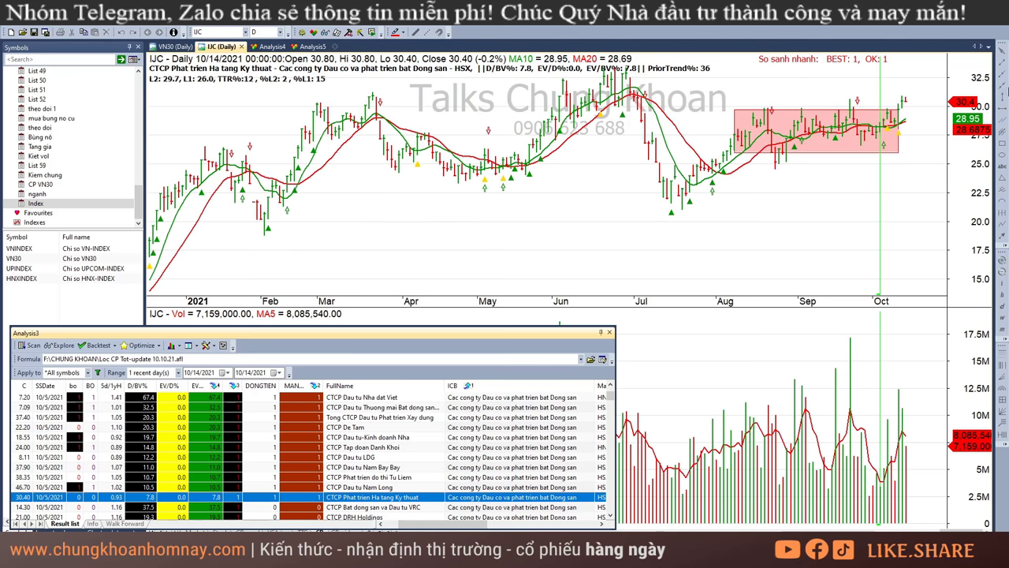
{"action": "key", "text": "Down"}
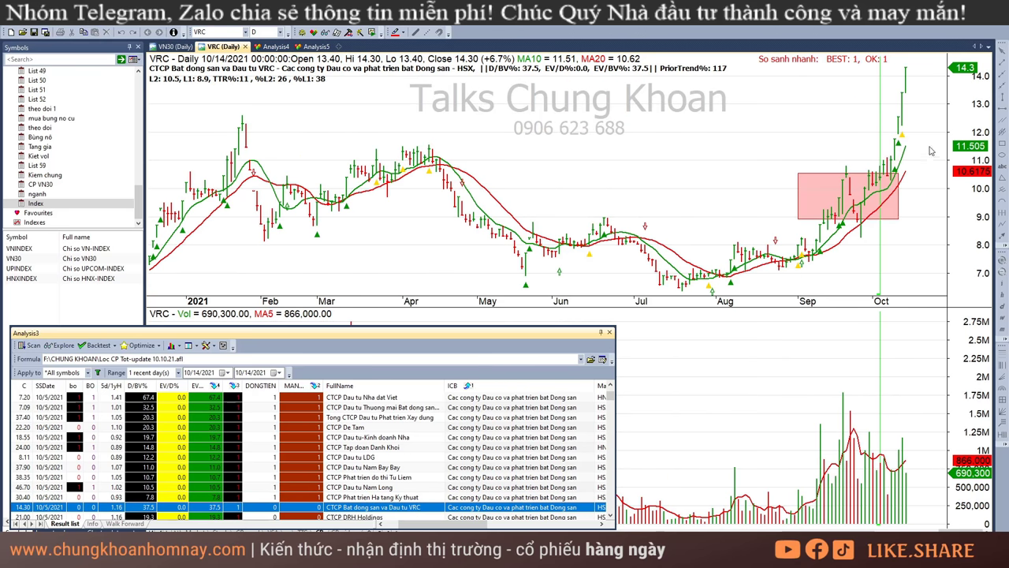
{"action": "left_click_drag", "start_coordinate": [896, 249], "coordinate": [891, 249]}
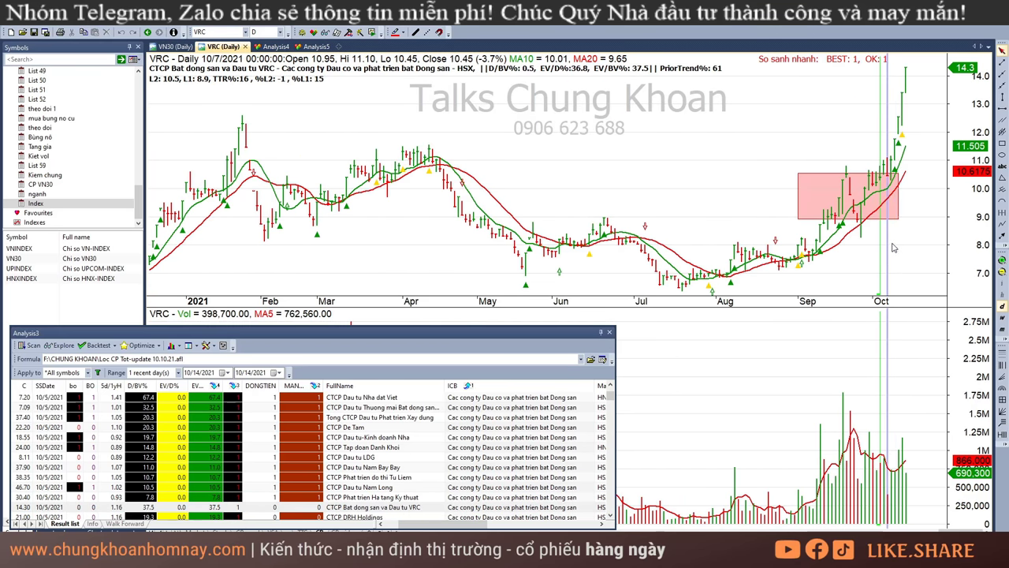
Inspect the VRC bar of 10/8/2021, then open the DRH chart
{"action": "key", "text": "Right"}
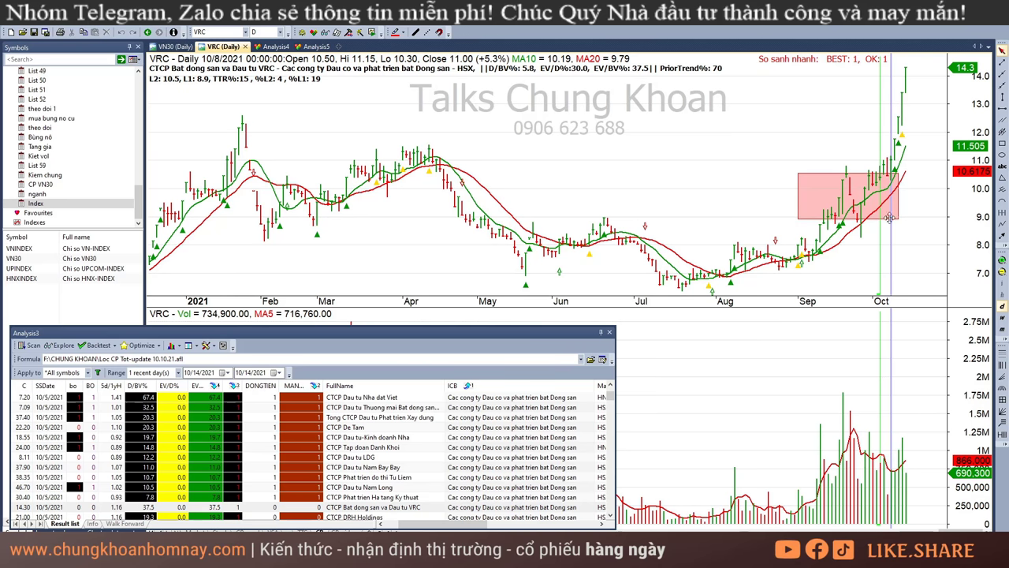
{"action": "left_click", "coordinate": [938, 182]}
{"action": "key", "text": "Down"}
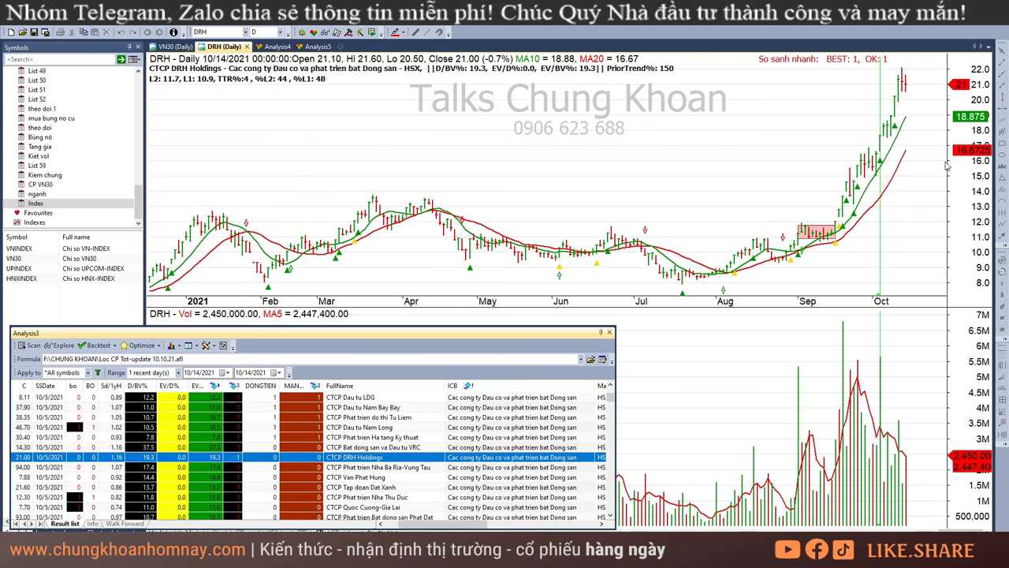
Open the HDC chart and examine its 9/21, 9/27, 10/12 and 10/14/2021 bars, then view the VPH chart
{"action": "key", "text": "Down"}
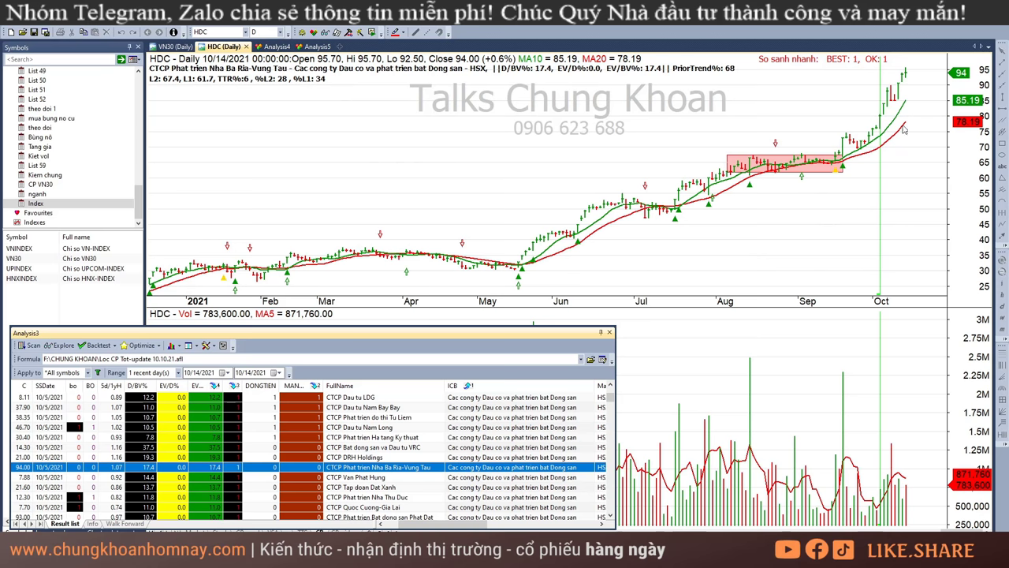
{"action": "left_click", "coordinate": [840, 204]}
{"action": "left_click", "coordinate": [844, 197]}
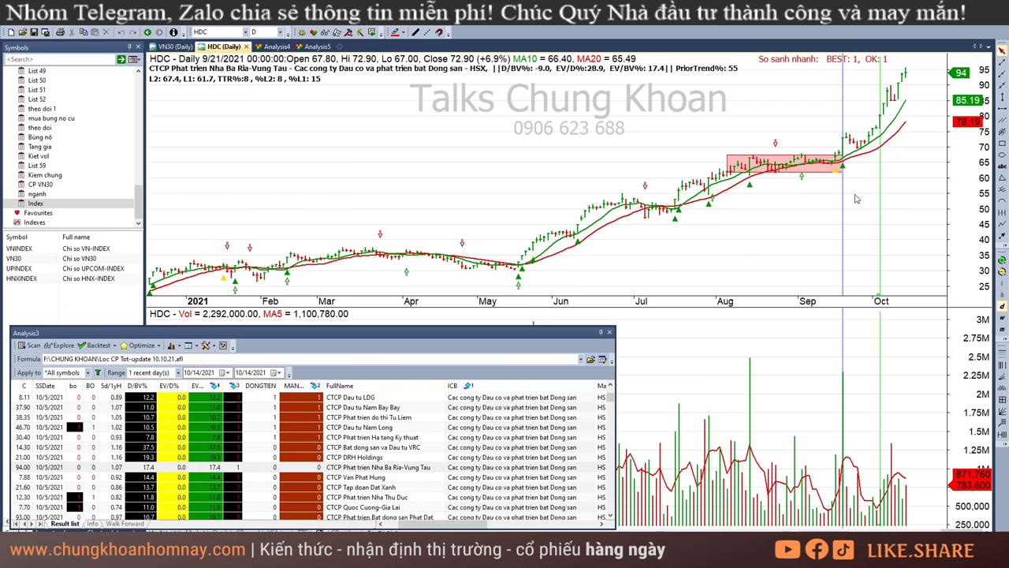
{"action": "left_click", "coordinate": [856, 199]}
{"action": "left_click", "coordinate": [863, 198]}
{"action": "left_click", "coordinate": [861, 195]}
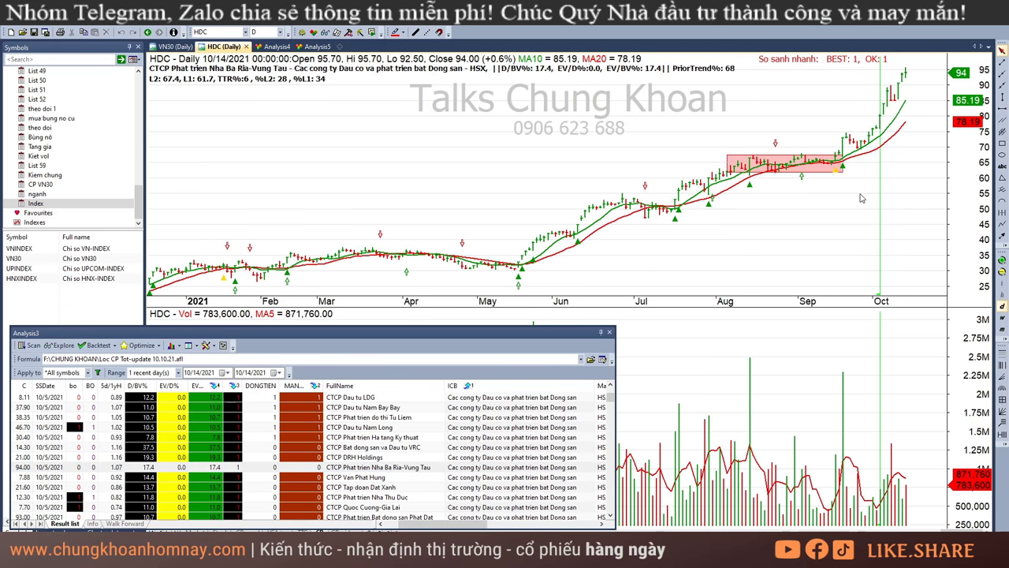
{"action": "left_click", "coordinate": [858, 192]}
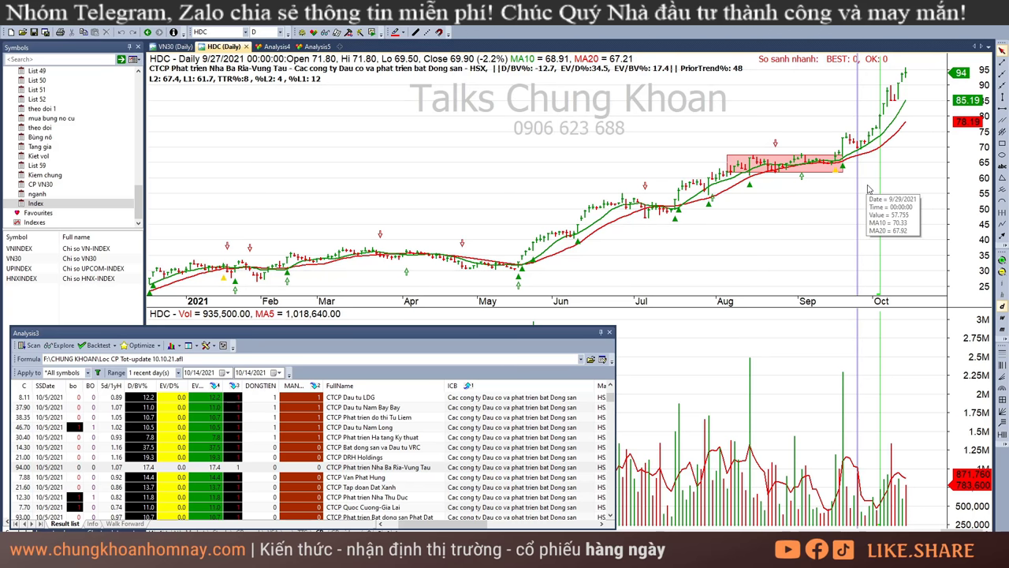
{"action": "left_click", "coordinate": [874, 188]}
{"action": "left_click", "coordinate": [883, 184]}
{"action": "left_click", "coordinate": [885, 183]}
{"action": "left_click", "coordinate": [892, 180]}
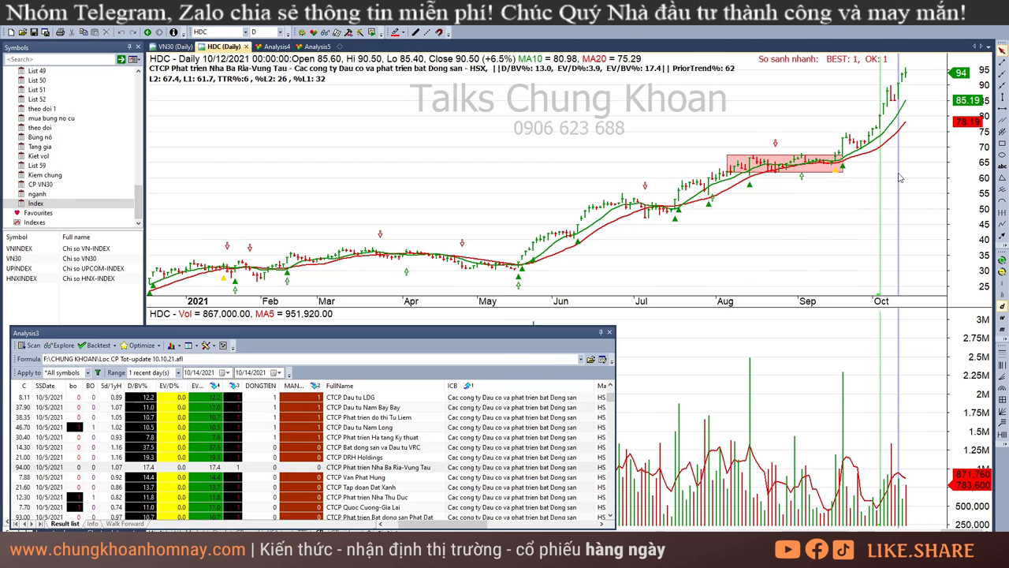
{"action": "left_click", "coordinate": [899, 175]}
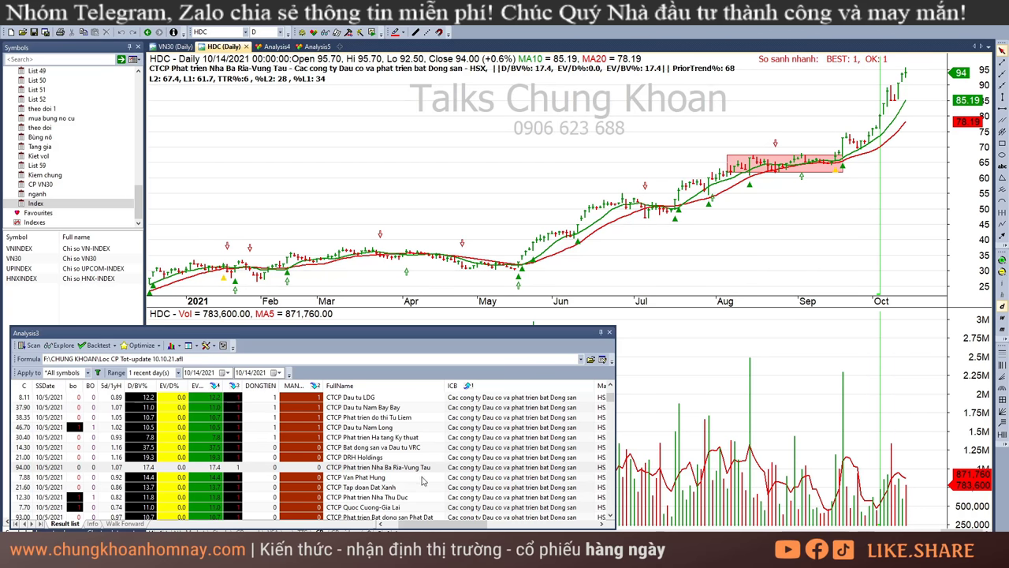
{"action": "left_click", "coordinate": [422, 477]}
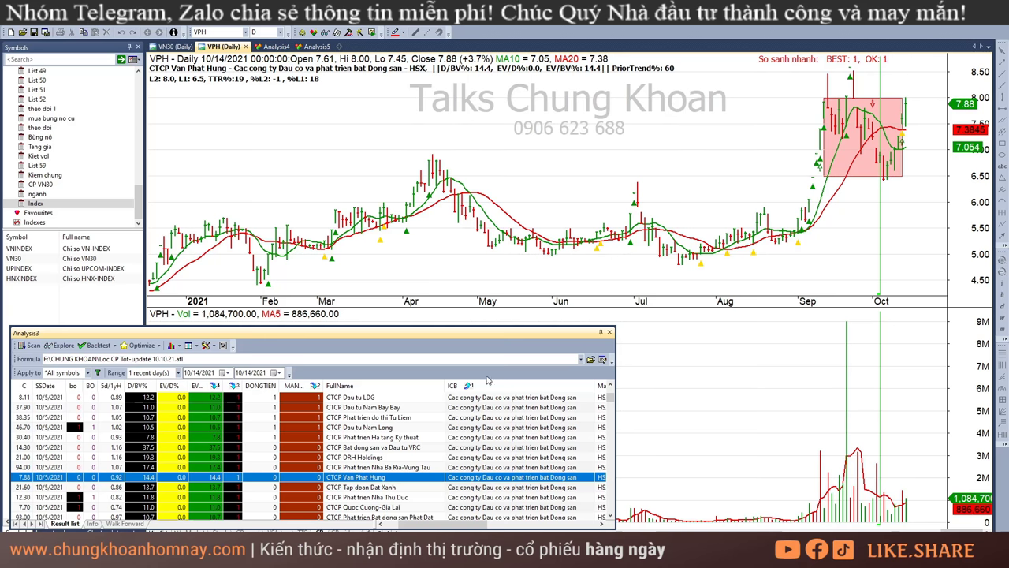
Open the DXG chart, inspect its 10/12 and 10/4/2021 bars, and draw a rectangle over about 23.0 to 24.4 from early June past mid-October
{"action": "key", "text": "Down"}
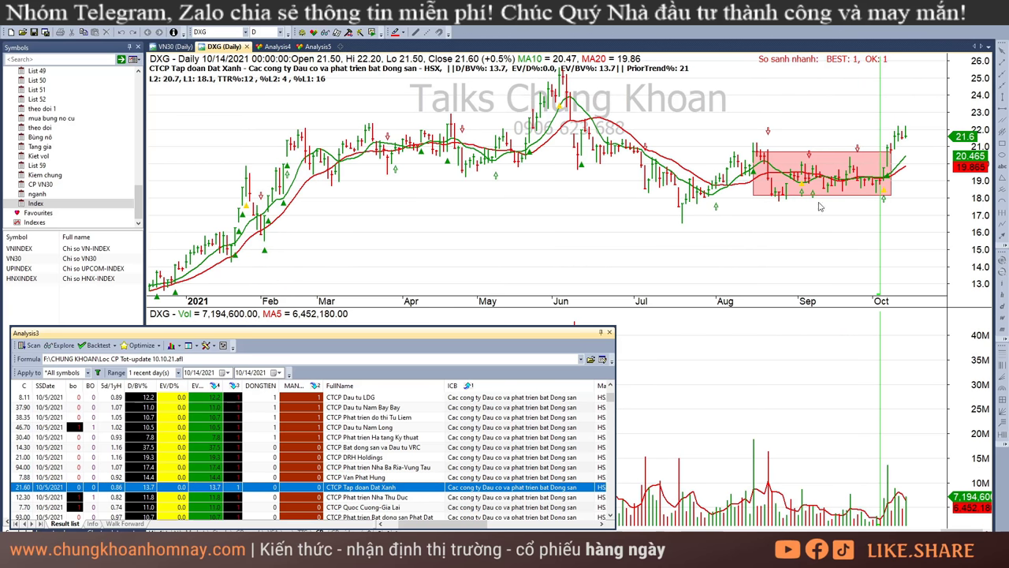
{"action": "left_click", "coordinate": [899, 230]}
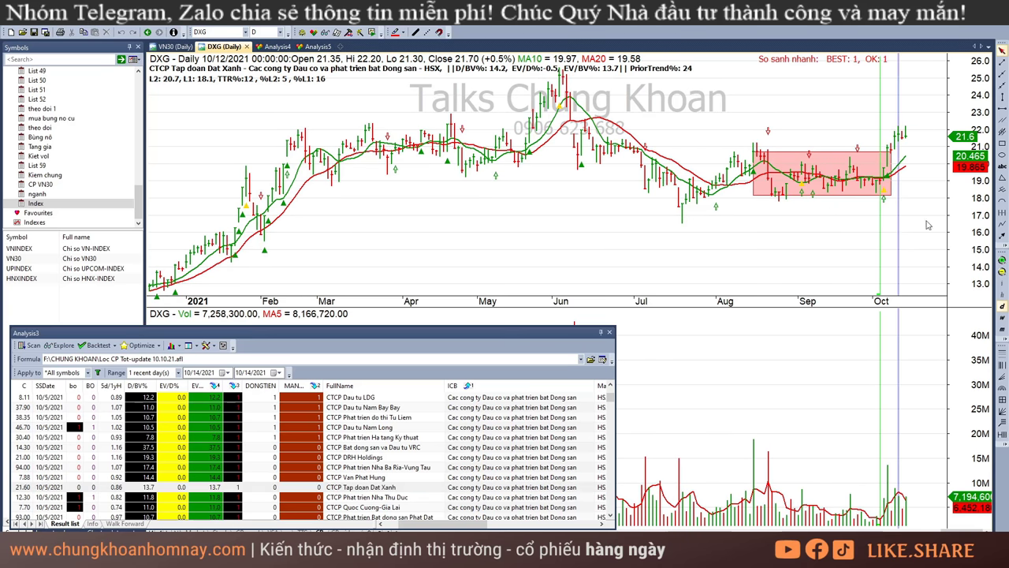
{"action": "left_click", "coordinate": [880, 261]}
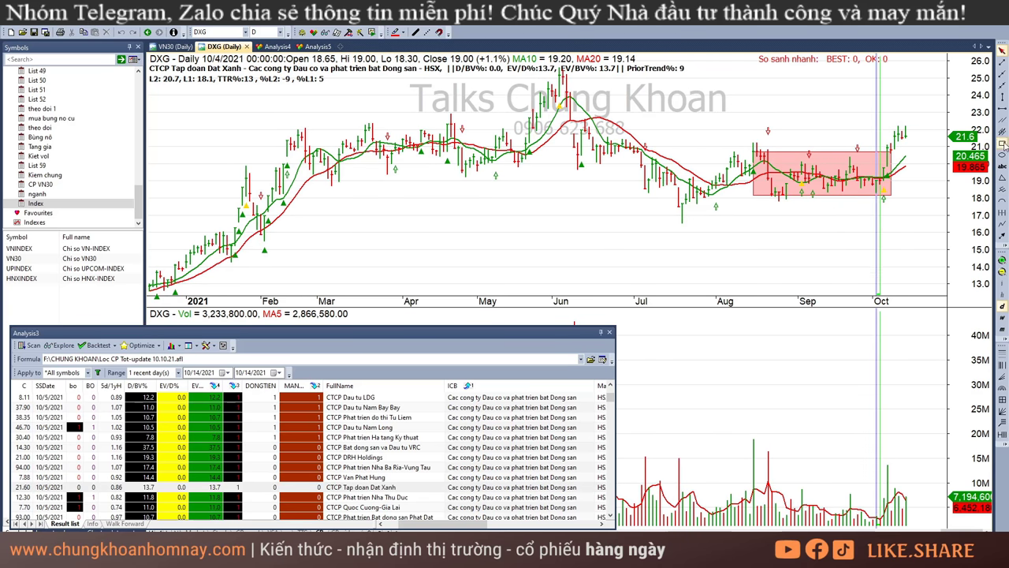
{"action": "left_click_drag", "start_coordinate": [561, 89], "coordinate": [928, 112]}
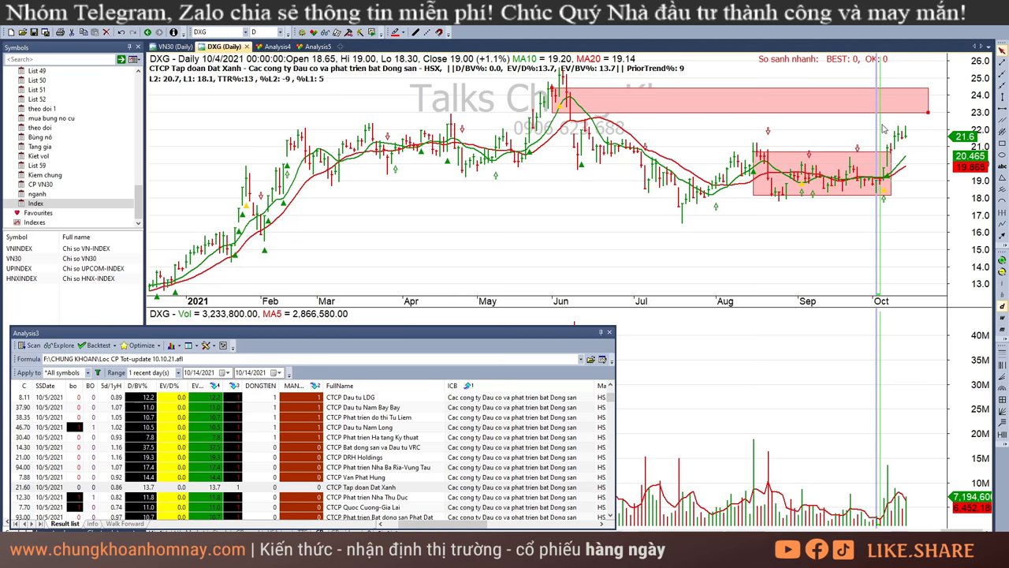
Open the TDH chart and examine its price action at 8/16/2021 and from September to 10/14/2021
{"action": "scroll", "coordinate": [347, 495], "scroll_direction": "down", "scroll_amount": 1}
{"action": "left_click", "coordinate": [393, 470]}
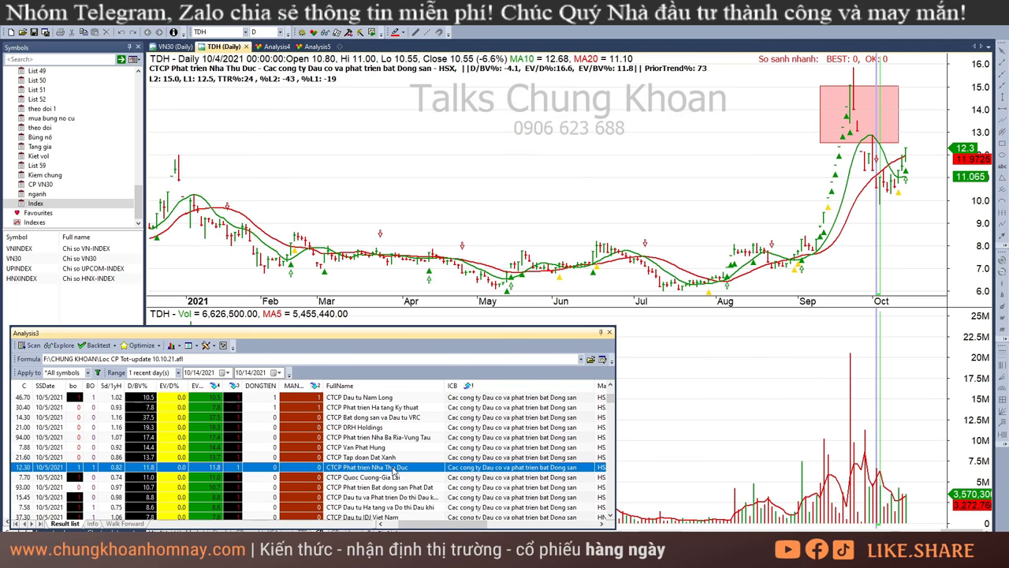
{"action": "left_click", "coordinate": [754, 167]}
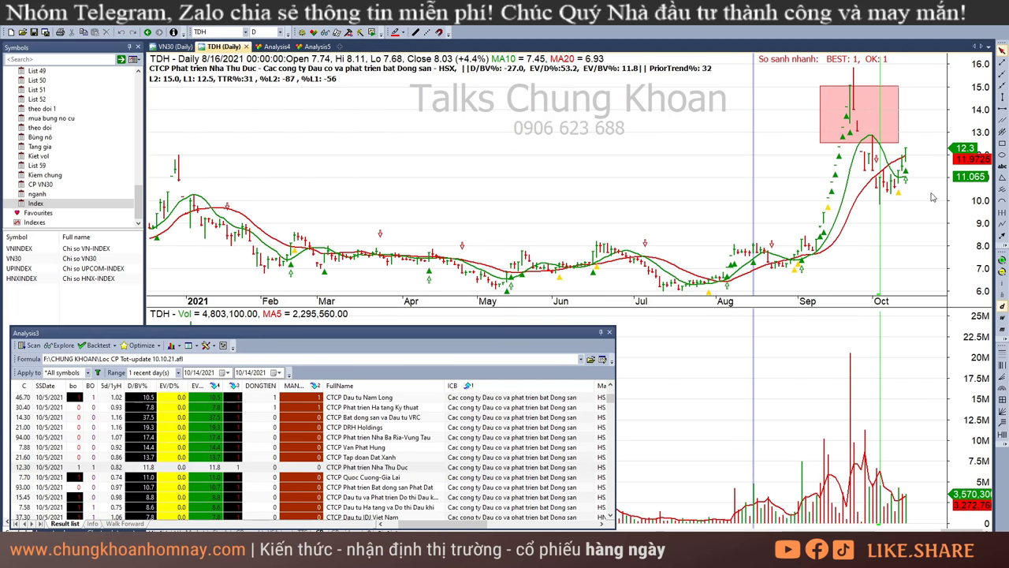
{"action": "left_click_drag", "start_coordinate": [847, 209], "coordinate": [917, 151]}
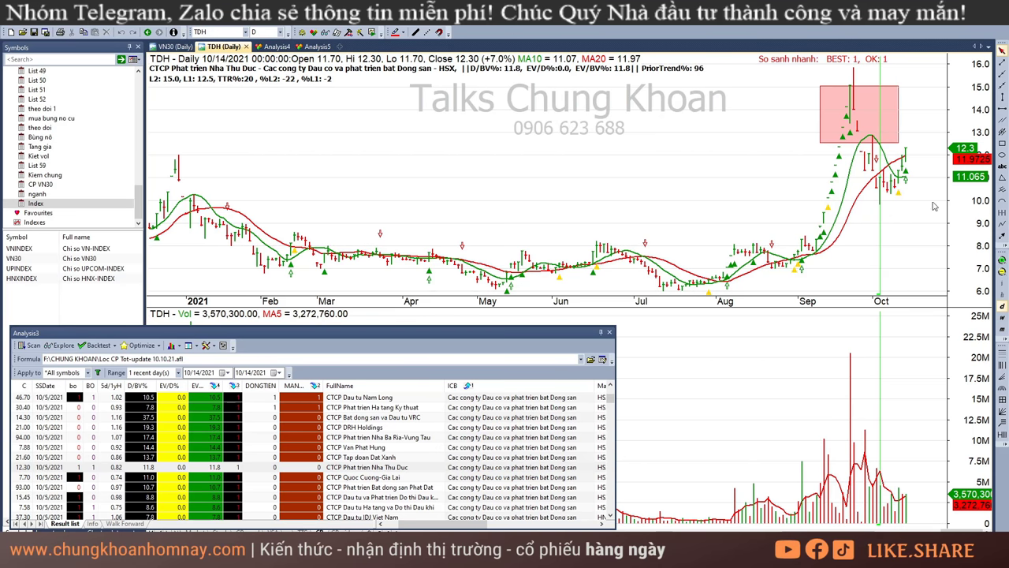
Browse the real-estate results further down, viewing the ITA and ASM charts
{"action": "scroll", "coordinate": [391, 465], "scroll_direction": "down", "scroll_amount": 3}
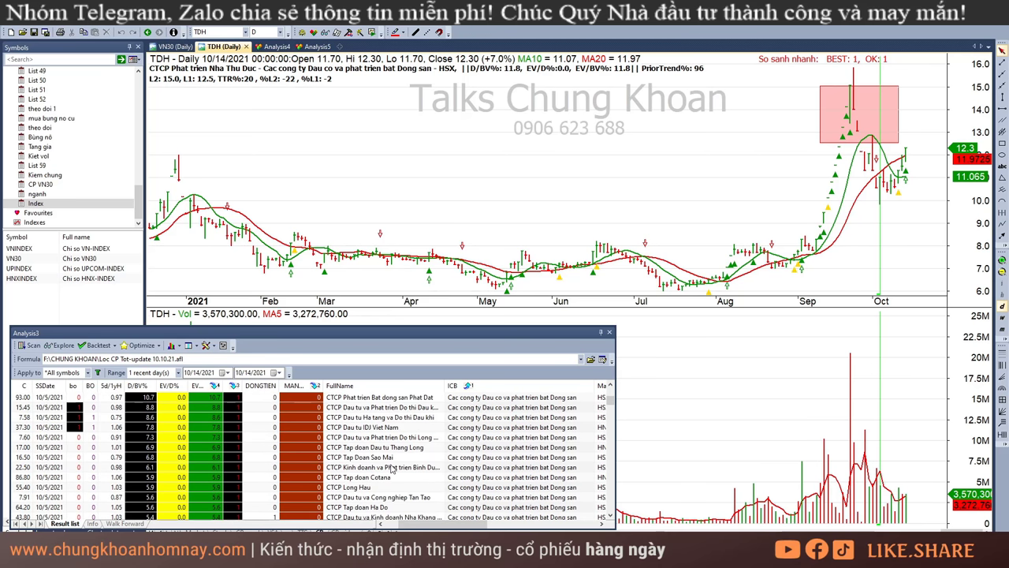
{"action": "scroll", "coordinate": [396, 469], "scroll_direction": "down", "scroll_amount": 2}
{"action": "left_click", "coordinate": [403, 437]}
{"action": "key", "text": "Down"}
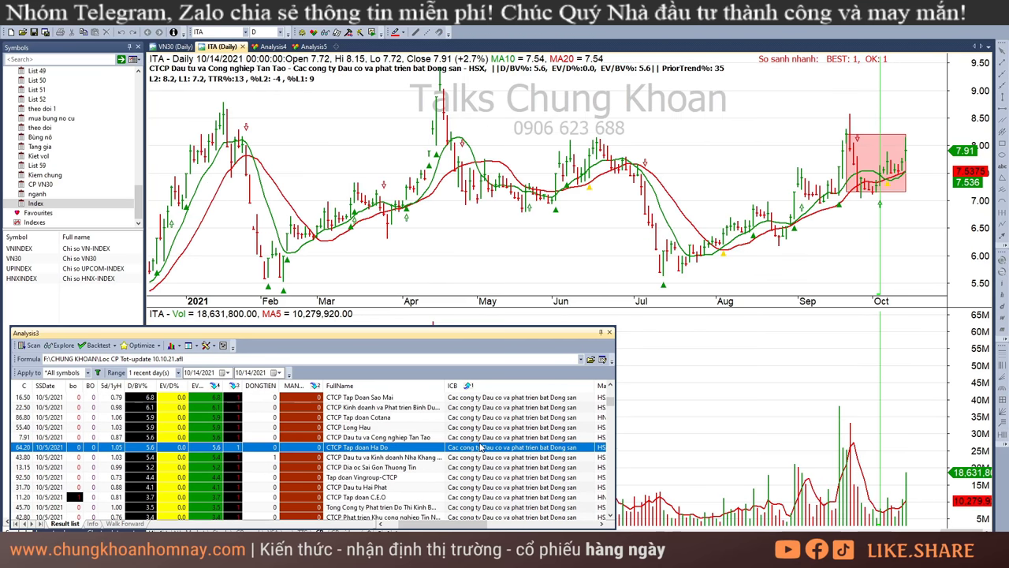
{"action": "left_click", "coordinate": [402, 430]}
{"action": "left_click", "coordinate": [401, 399]}
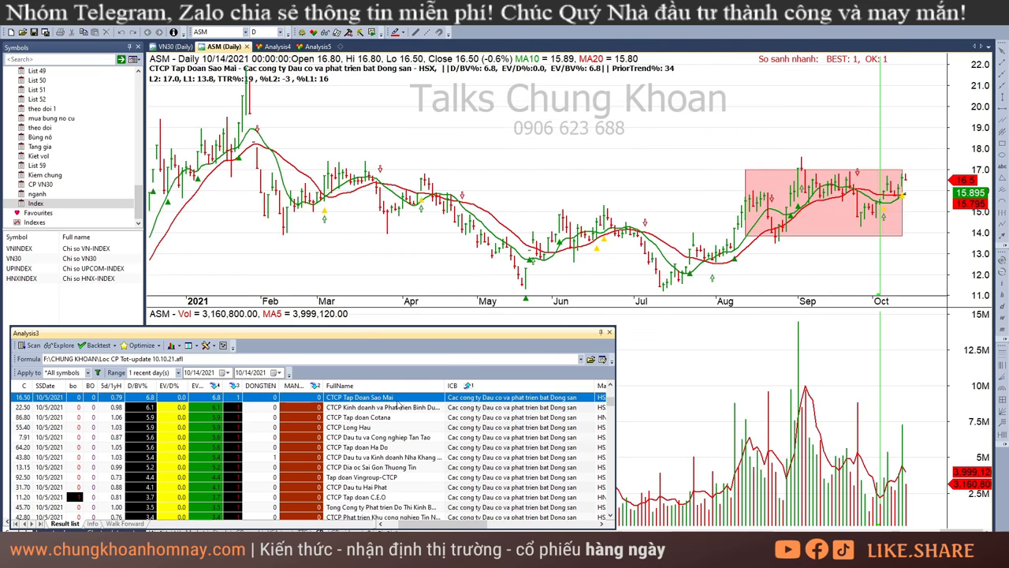
Open the CSC chart and examine its October volume and the 9/30 and 10/14/2021 bars
{"action": "left_click", "coordinate": [401, 417]}
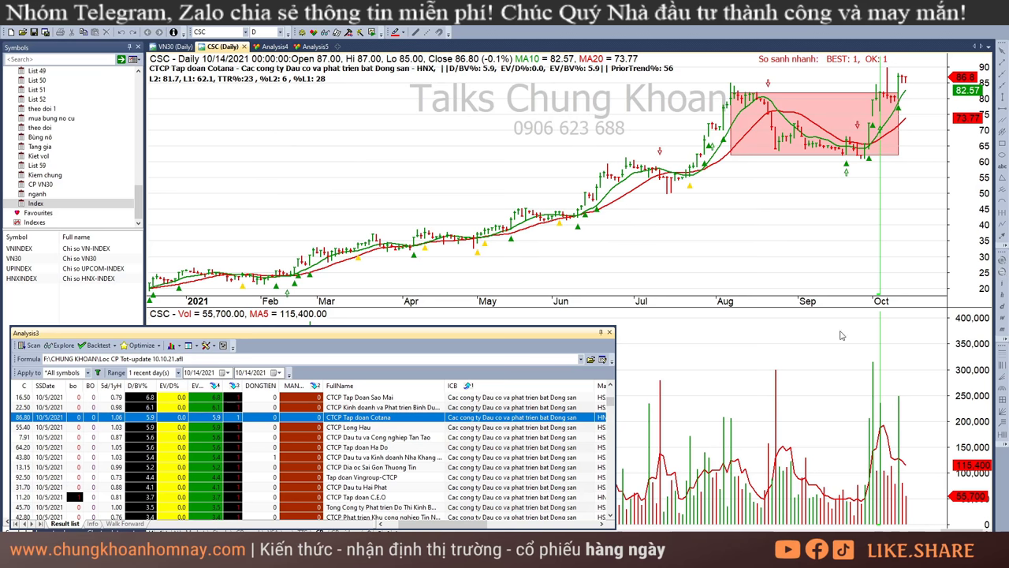
{"action": "left_click", "coordinate": [892, 482]}
{"action": "left_click", "coordinate": [872, 203]}
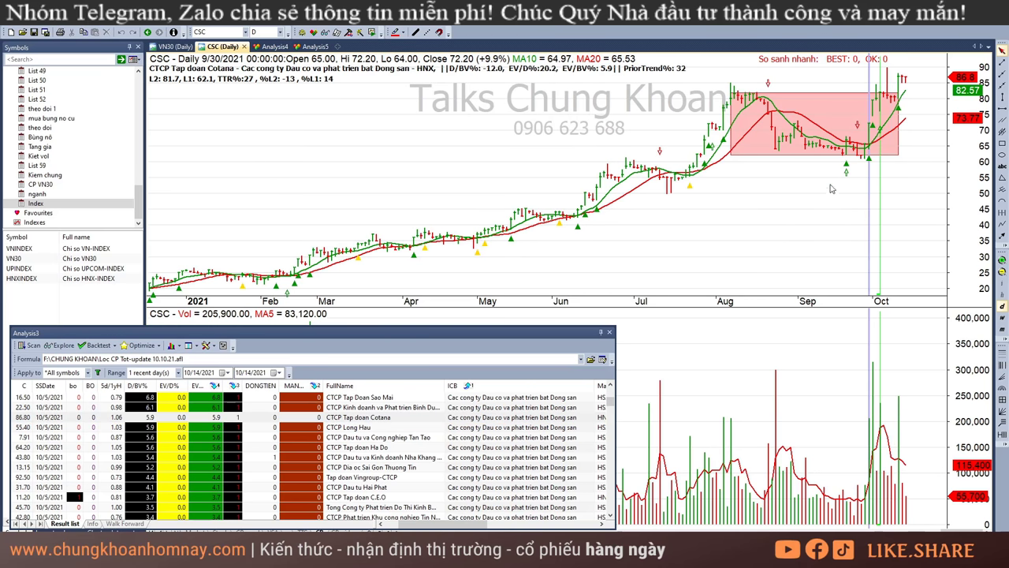
{"action": "left_click", "coordinate": [905, 87]}
{"action": "left_click", "coordinate": [937, 83]}
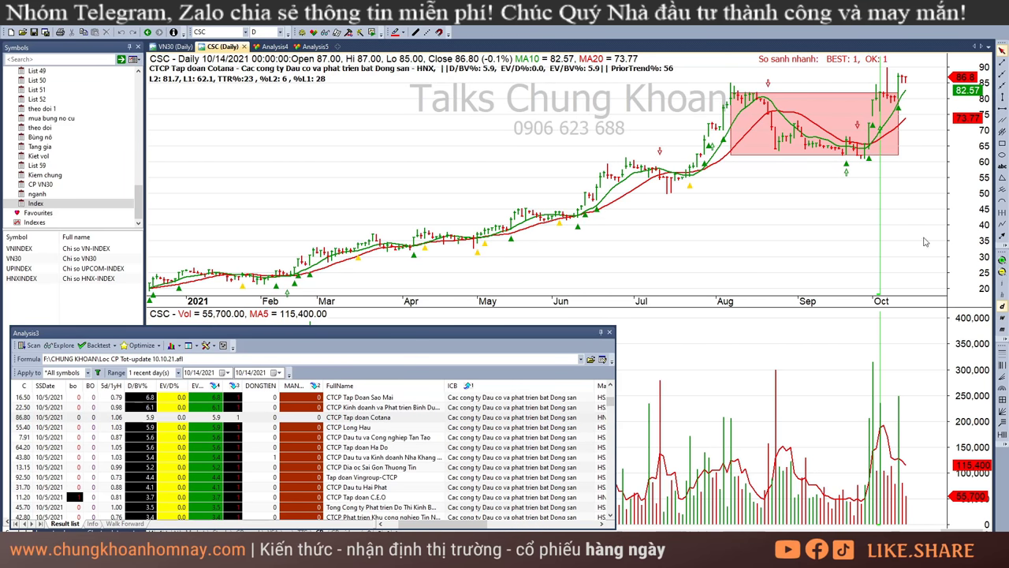
Open the LHG chart and inspect its 10/8/2021 bar, then return to the ITA chart
{"action": "left_click", "coordinate": [351, 428]}
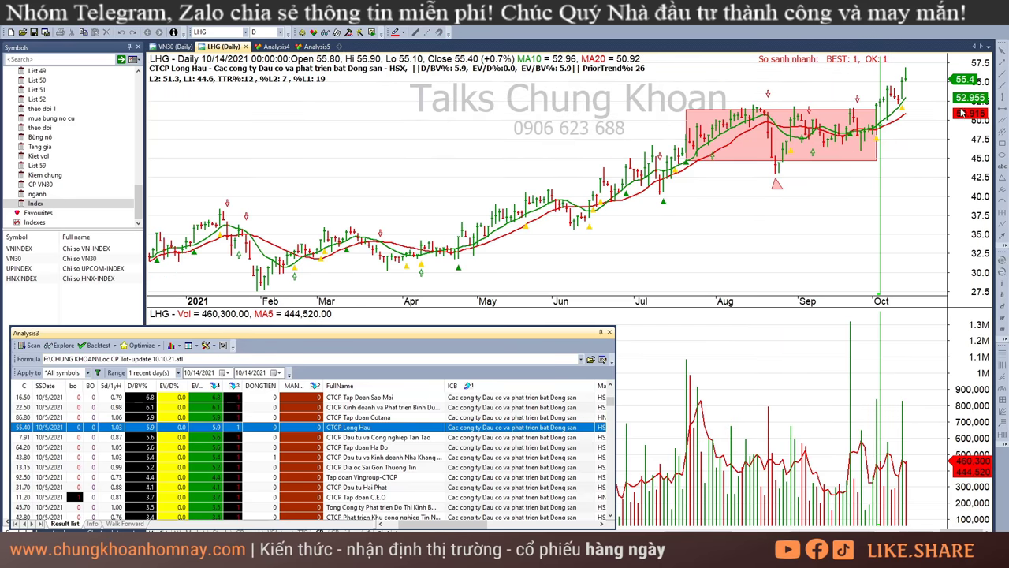
{"action": "left_click", "coordinate": [894, 126]}
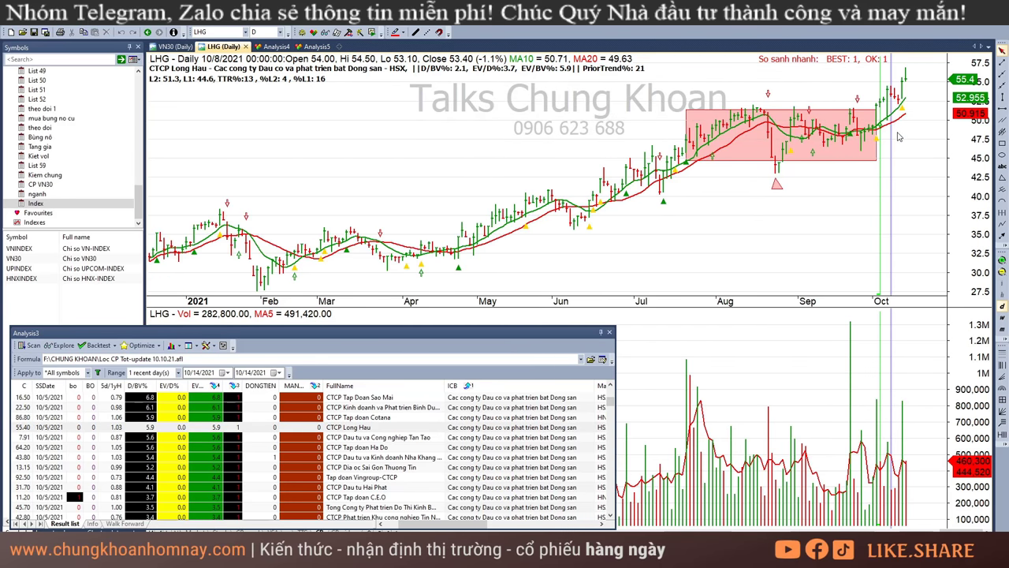
{"action": "left_click", "coordinate": [404, 438]}
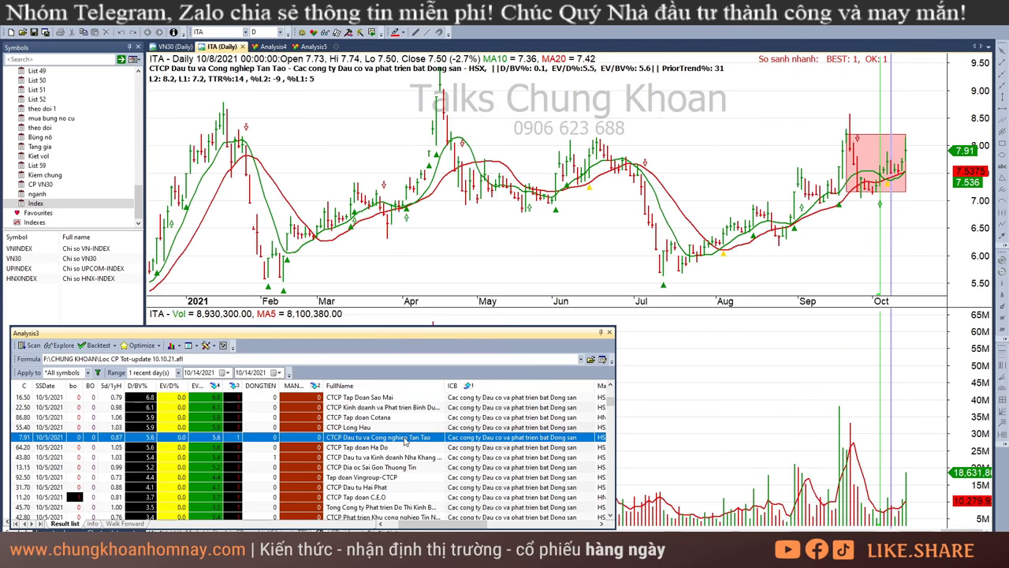
Open the HDG chart and examine its move out of the base between the 9/30 and 10/14/2021 bars
{"action": "left_click", "coordinate": [452, 448]}
{"action": "left_click", "coordinate": [869, 197]}
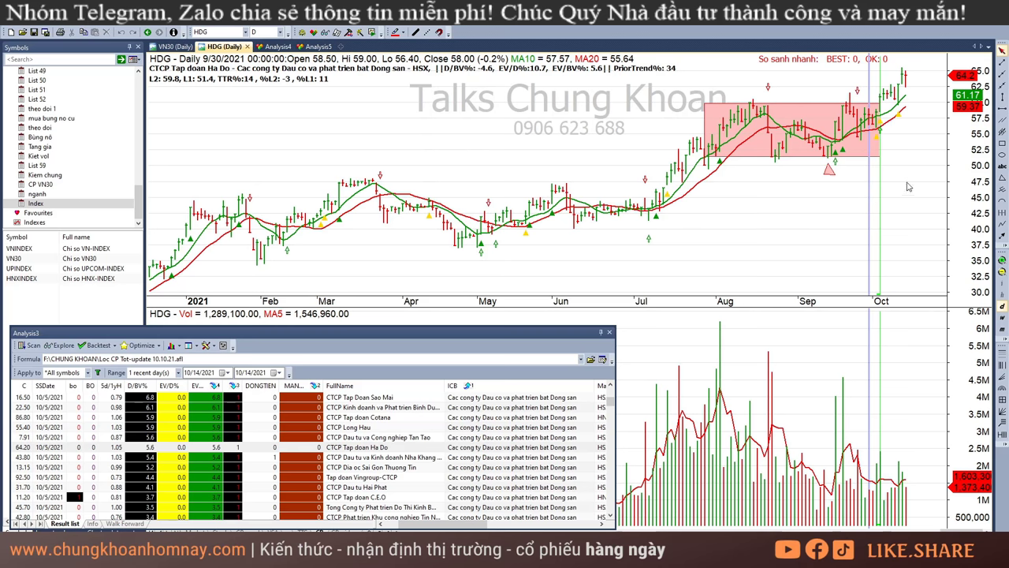
{"action": "left_click", "coordinate": [889, 182]}
{"action": "left_click", "coordinate": [919, 145]}
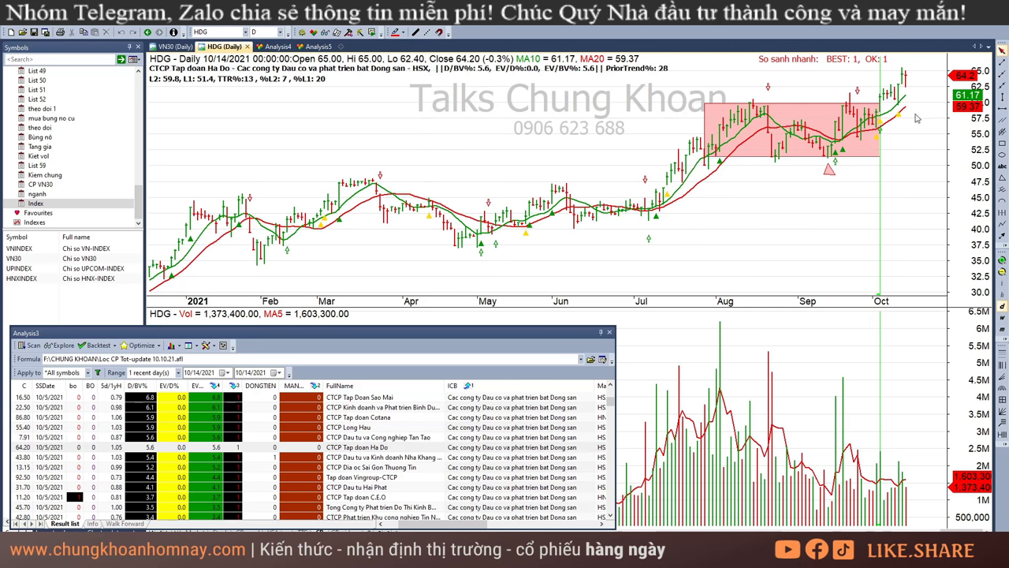
{"action": "left_click", "coordinate": [897, 159]}
{"action": "left_click", "coordinate": [917, 154]}
Open the KDH chart and examine price and volume on the 10/8, 10/13 and 10/14/2021 bars
{"action": "left_click", "coordinate": [359, 457]}
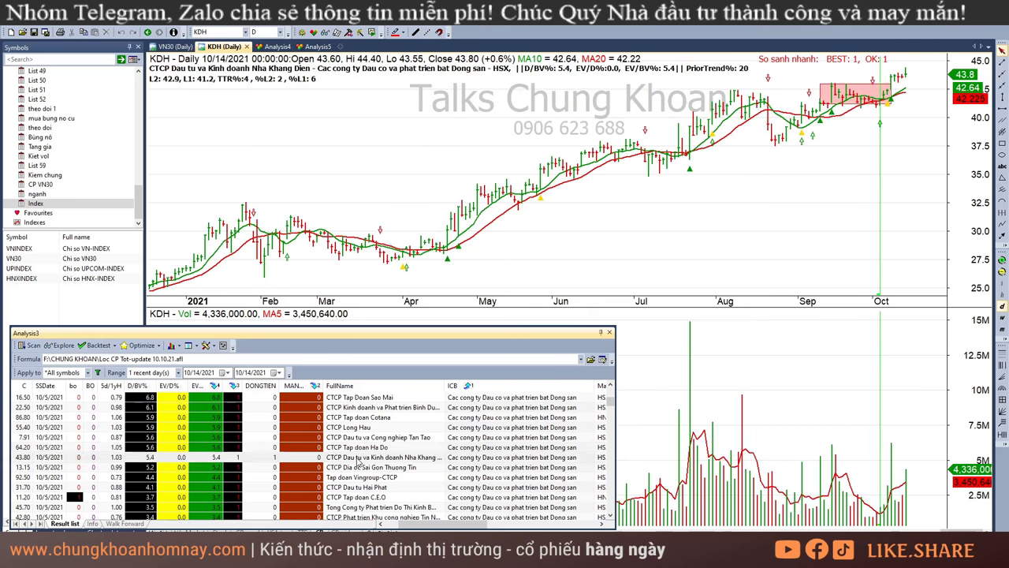
{"action": "left_click", "coordinate": [884, 177]}
{"action": "left_click", "coordinate": [895, 163]}
{"action": "left_click", "coordinate": [893, 160]}
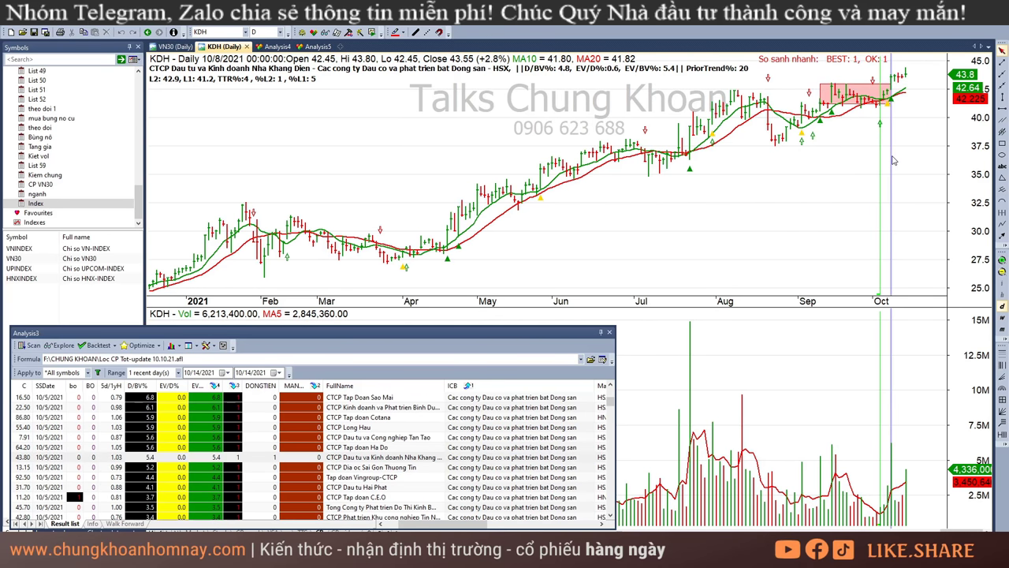
{"action": "left_click", "coordinate": [899, 160]}
{"action": "left_click", "coordinate": [903, 160]}
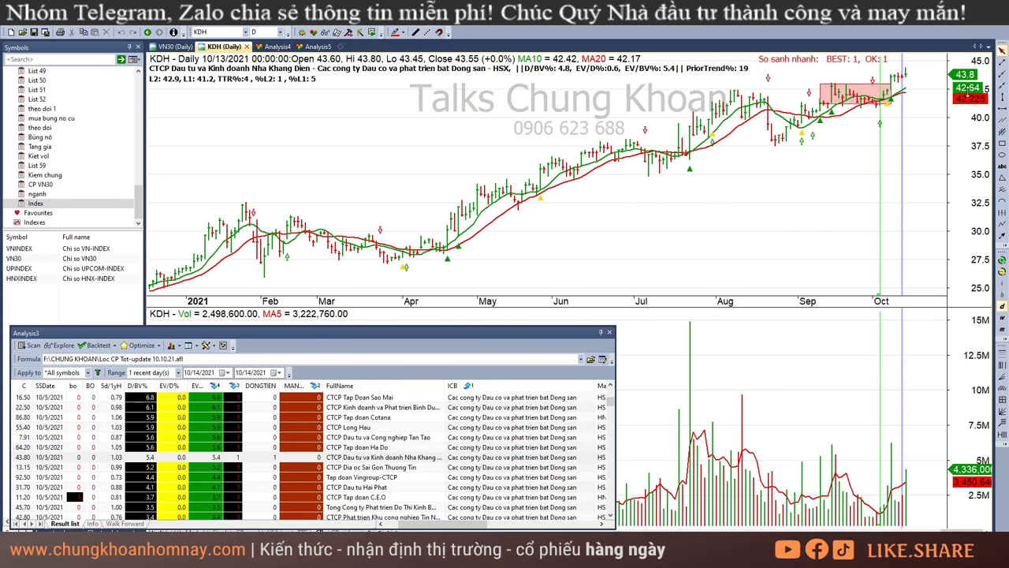
{"action": "left_click", "coordinate": [914, 104]}
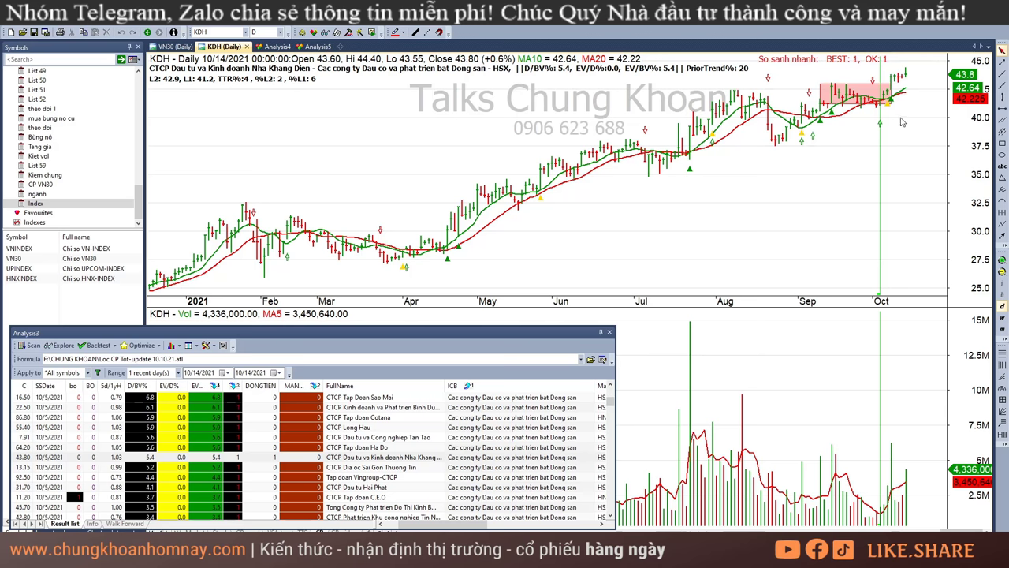
Open the SCR chart and inspect its 9/13 and 10/13/2021 bars, then open the VIC chart
{"action": "left_click", "coordinate": [382, 468]}
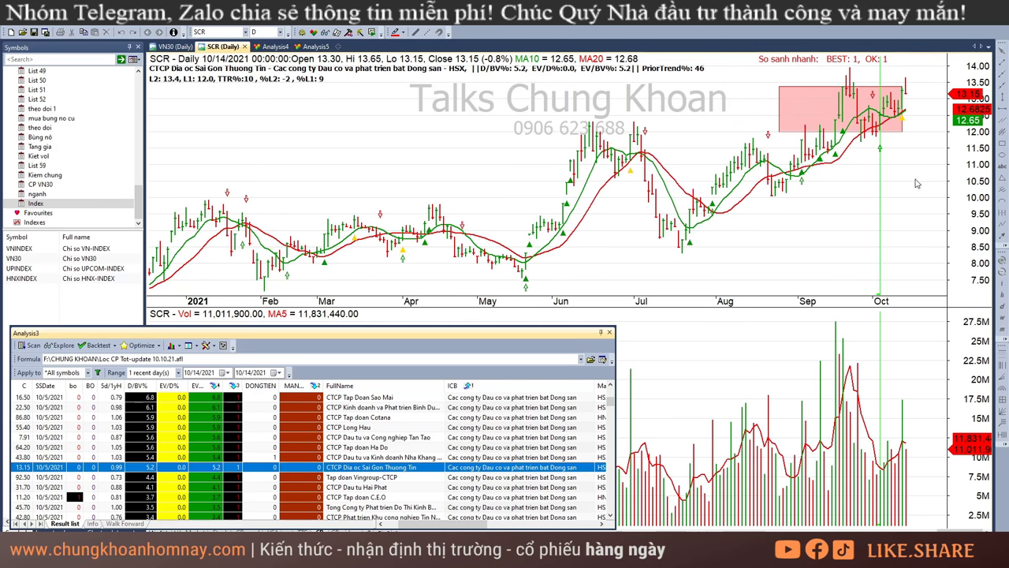
{"action": "left_click", "coordinate": [905, 167]}
{"action": "left_click", "coordinate": [820, 227]}
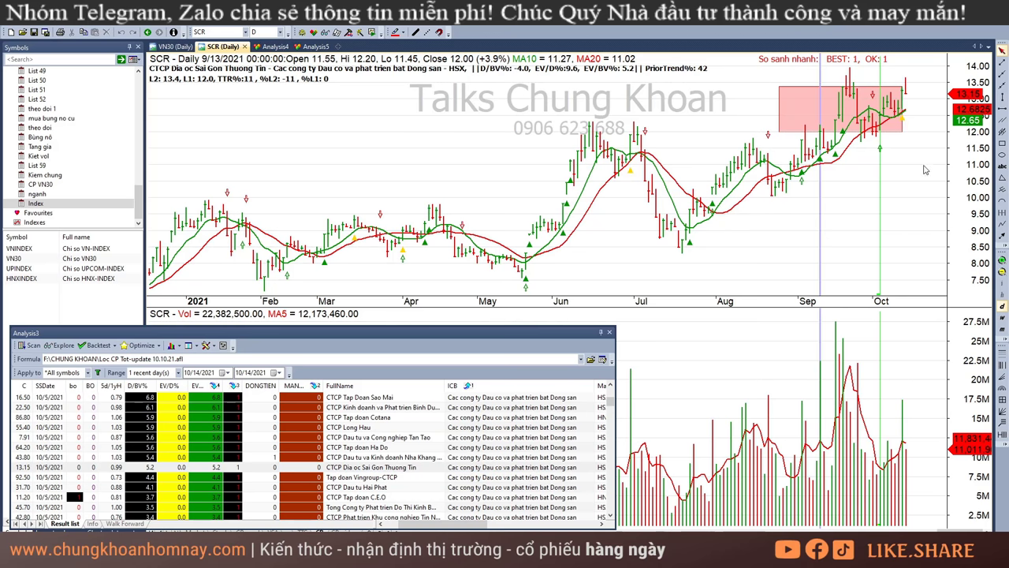
{"action": "left_click", "coordinate": [900, 156]}
{"action": "left_click", "coordinate": [905, 157]}
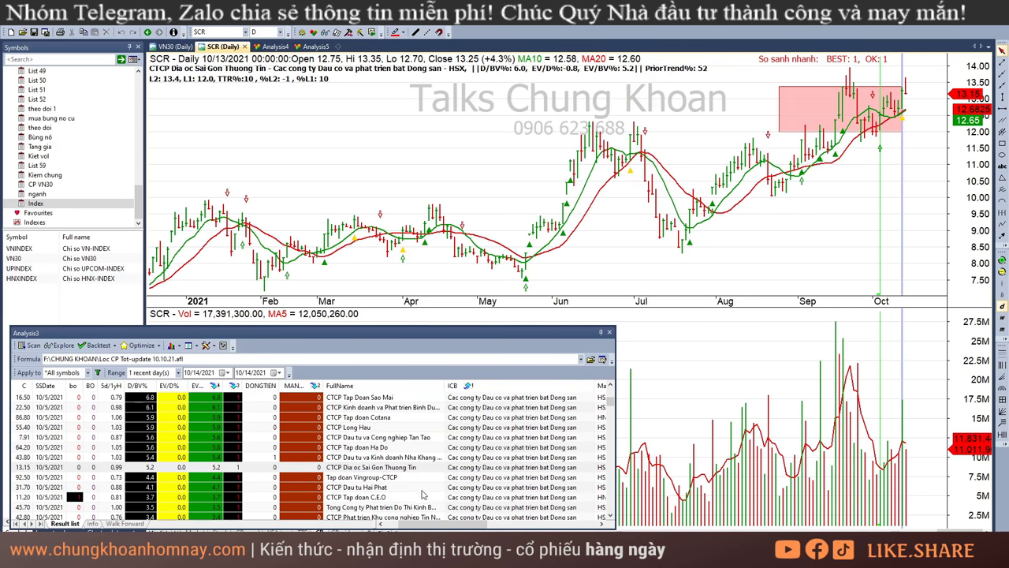
{"action": "left_click", "coordinate": [416, 477]}
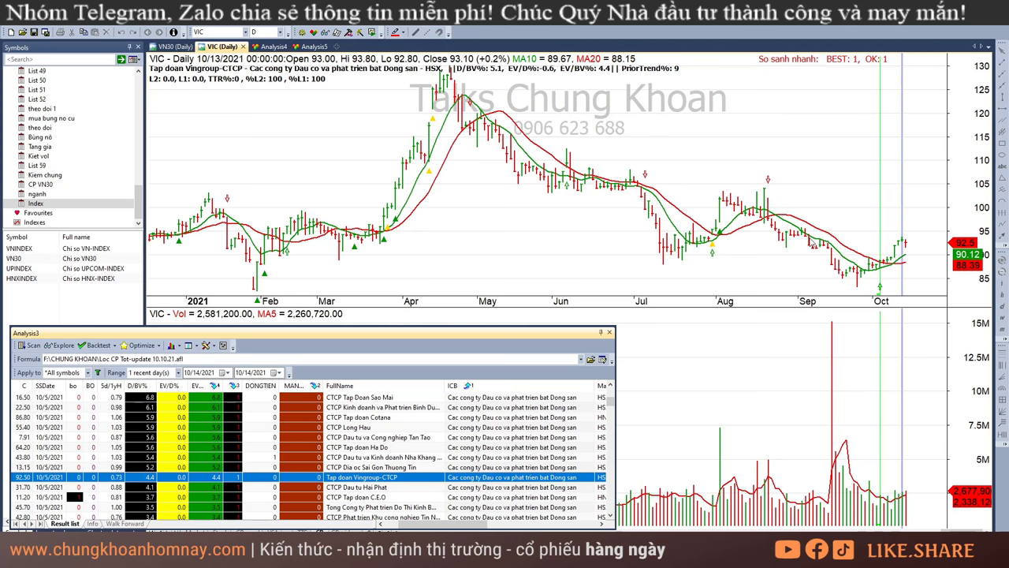
Check the latest VIC bar, then step through the next real-estate results to open the KBC chart
{"action": "left_click", "coordinate": [930, 260]}
{"action": "scroll", "coordinate": [388, 510], "scroll_direction": "down", "scroll_amount": 1}
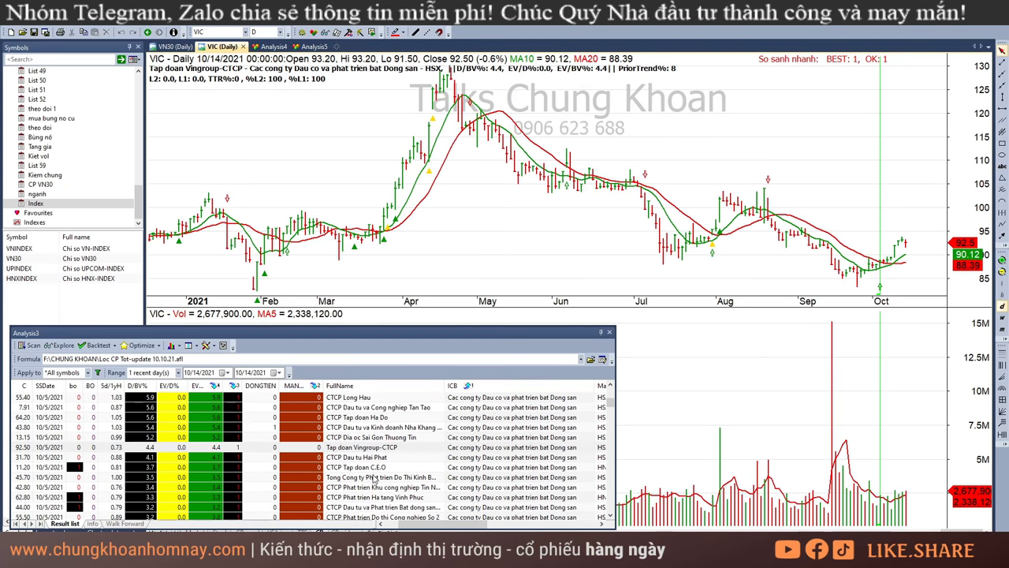
{"action": "left_click", "coordinate": [376, 459]}
{"action": "left_click", "coordinate": [384, 468]}
{"action": "left_click", "coordinate": [387, 477]}
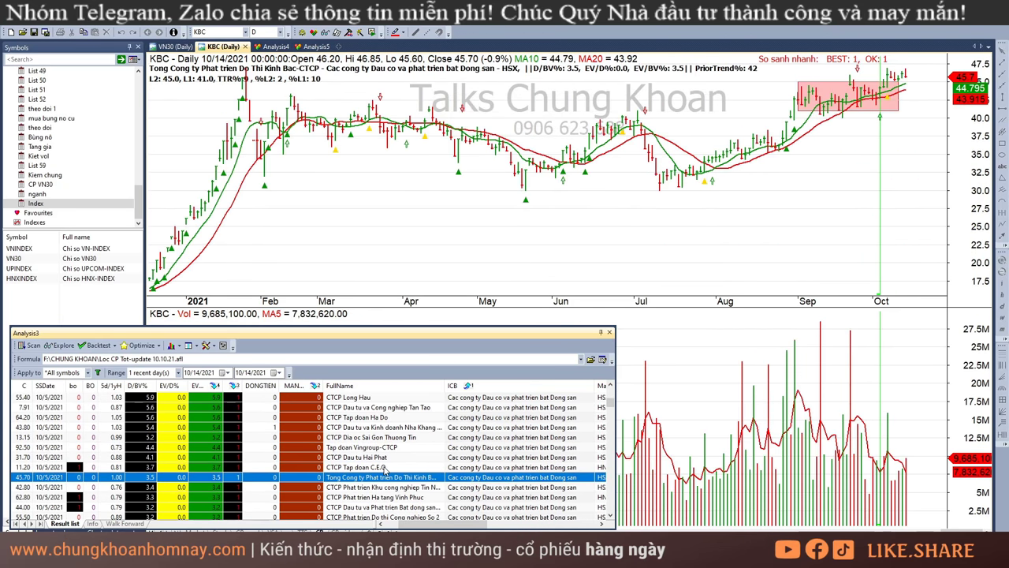
Examine KBC's price and volume on the 9/10, 9/28, 10/13 and 10/14/2021 bars around its base
{"action": "scroll", "coordinate": [416, 467], "scroll_direction": "down", "scroll_amount": 3}
{"action": "scroll", "coordinate": [416, 467], "scroll_direction": "up", "scroll_amount": 2}
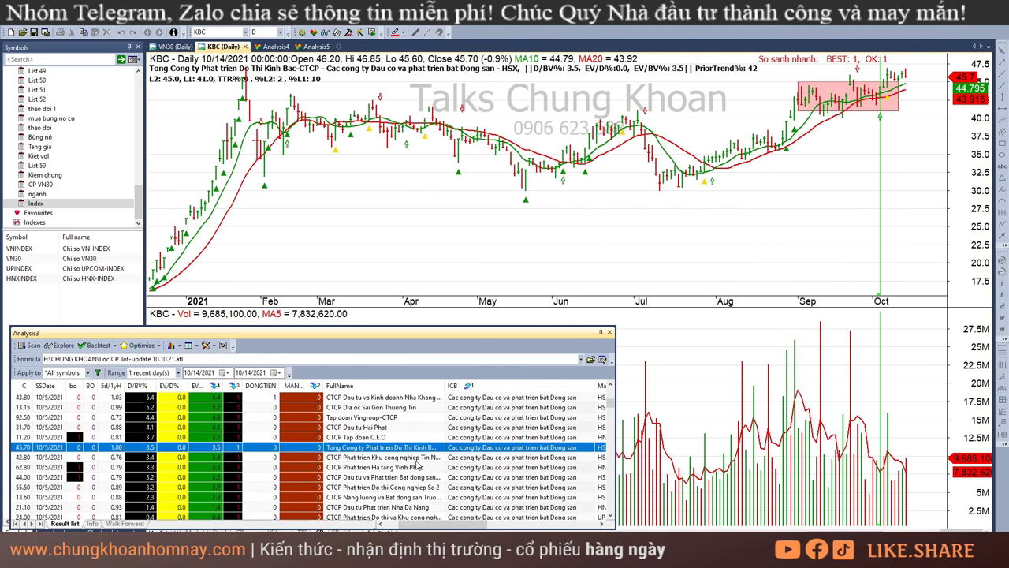
{"action": "left_click", "coordinate": [887, 154]}
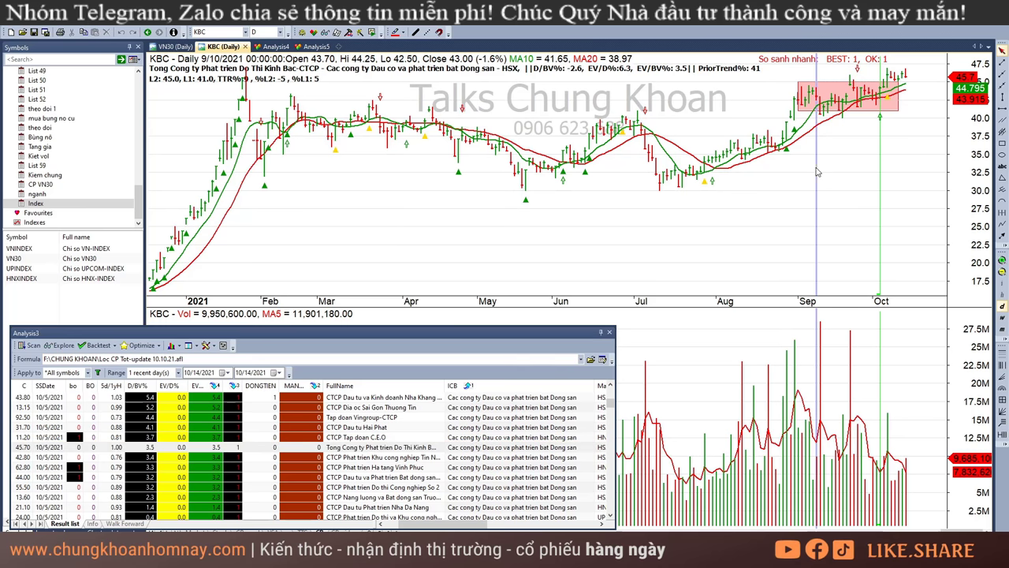
{"action": "left_click", "coordinate": [866, 151]}
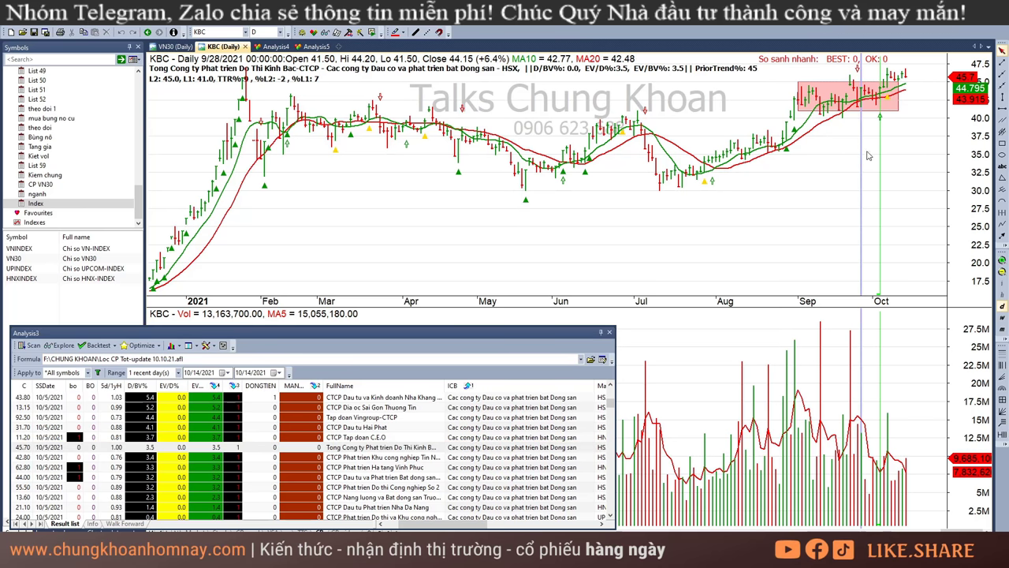
{"action": "left_click", "coordinate": [887, 144]}
{"action": "left_click", "coordinate": [898, 145]}
{"action": "left_click", "coordinate": [901, 146]}
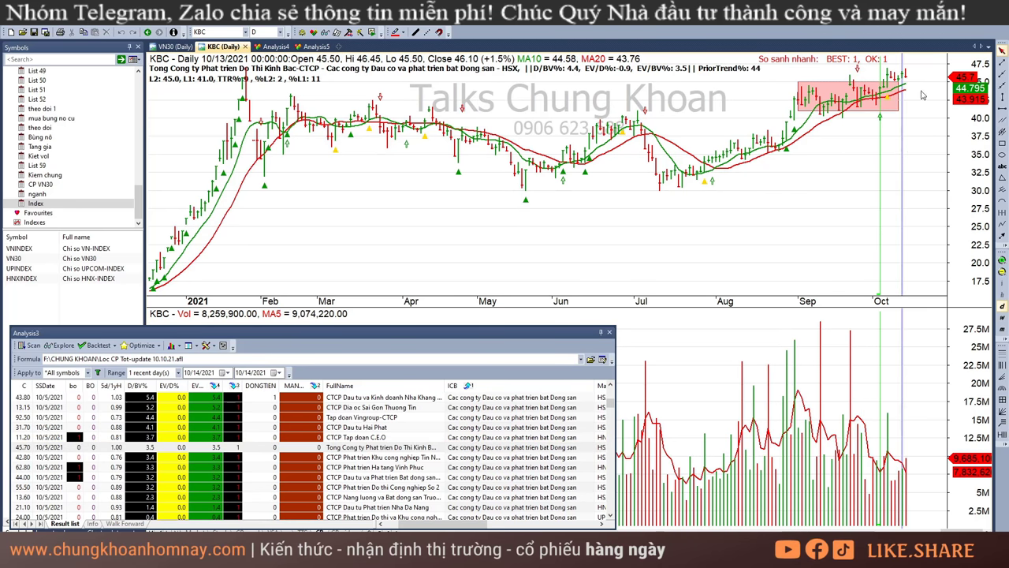
{"action": "left_click", "coordinate": [926, 173]}
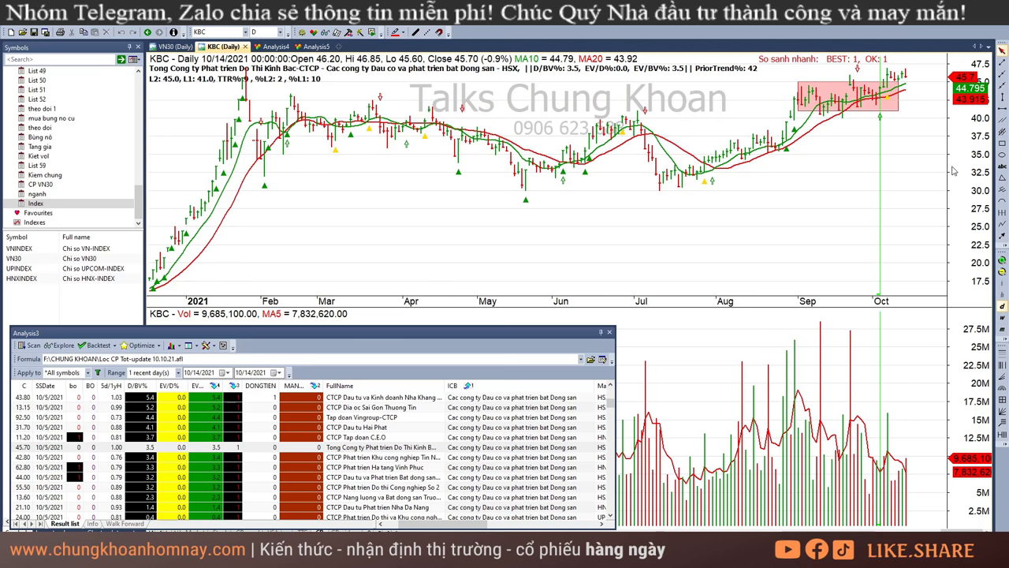
Open the TIP and D2D charts, then step down the real-estate results as far as the VC3 chart
{"action": "left_click", "coordinate": [419, 460]}
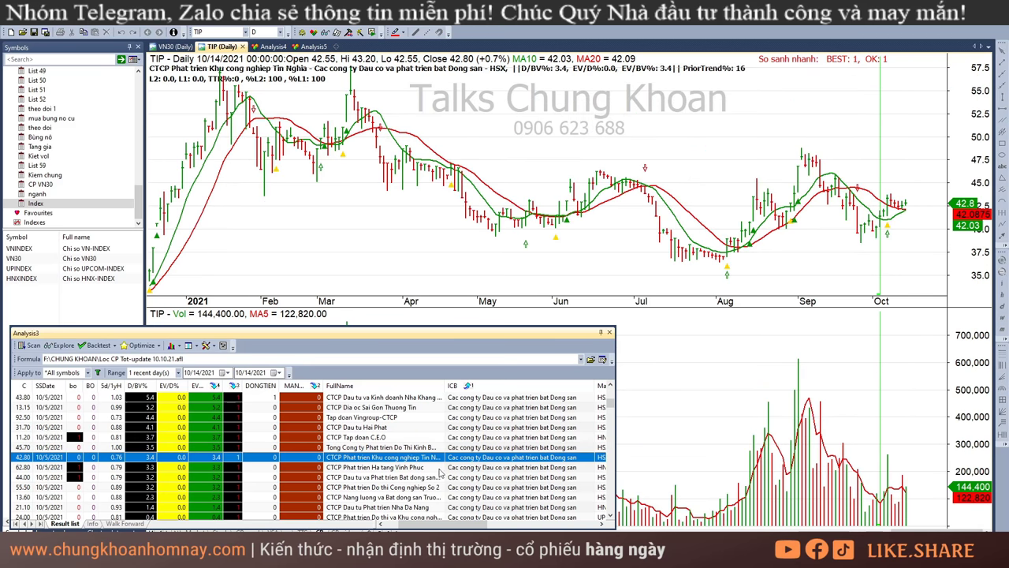
{"action": "left_click", "coordinate": [498, 488]}
{"action": "scroll", "coordinate": [504, 487], "scroll_direction": "down", "scroll_amount": 2}
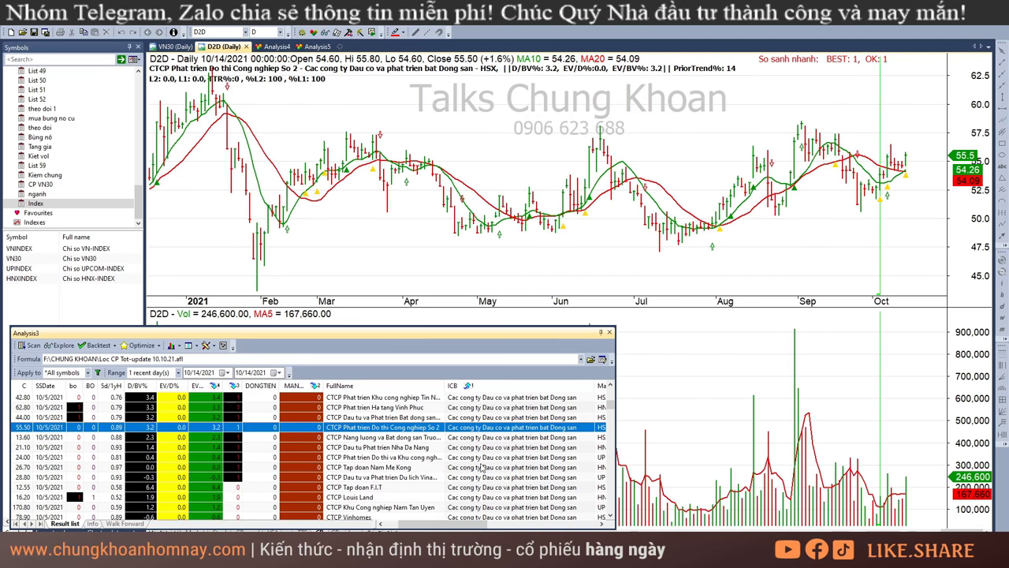
{"action": "key", "text": "Down"}
{"action": "key", "text": "Down"}
{"action": "key", "text": "Down"}
{"action": "key", "text": "Down"}
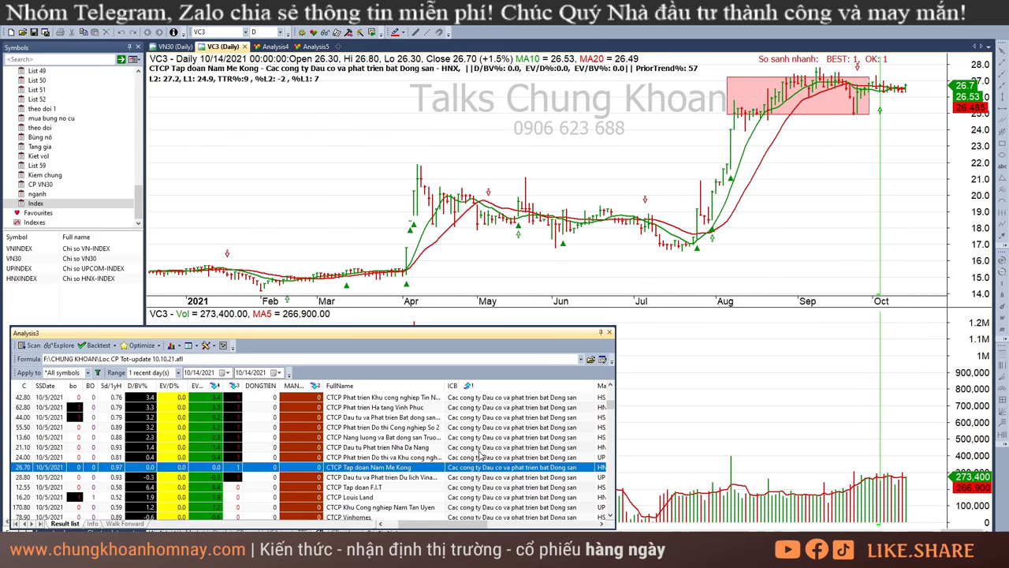
Step through the remaining real-estate charts after VC3, including NTC, to reach the VHM chart
{"action": "key", "text": "Down"}
{"action": "key", "text": "Down"}
{"action": "key", "text": "Down"}
{"action": "key", "text": "Down"}
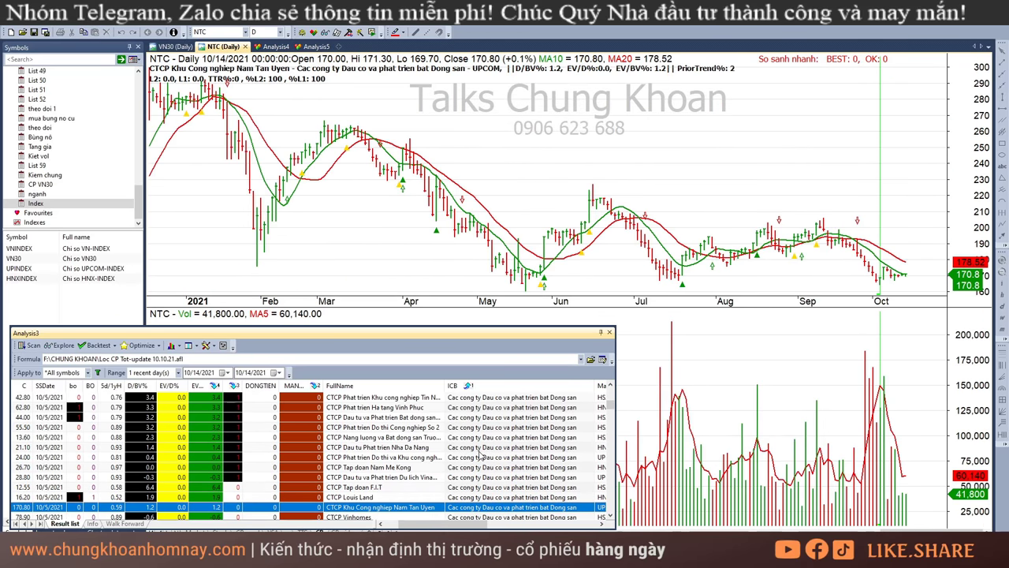
{"action": "key", "text": "Down"}
Open the MIG chart in the insurance group and examine its bars from 10/8 to 10/14/2021
{"action": "scroll", "coordinate": [477, 462], "scroll_direction": "down", "scroll_amount": 5}
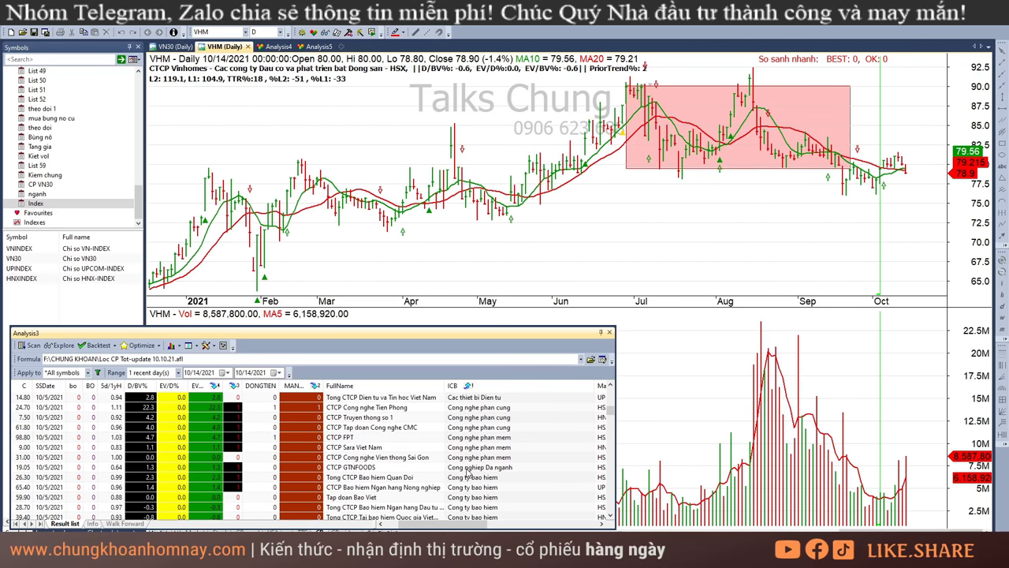
{"action": "scroll", "coordinate": [469, 473], "scroll_direction": "down", "scroll_amount": 2}
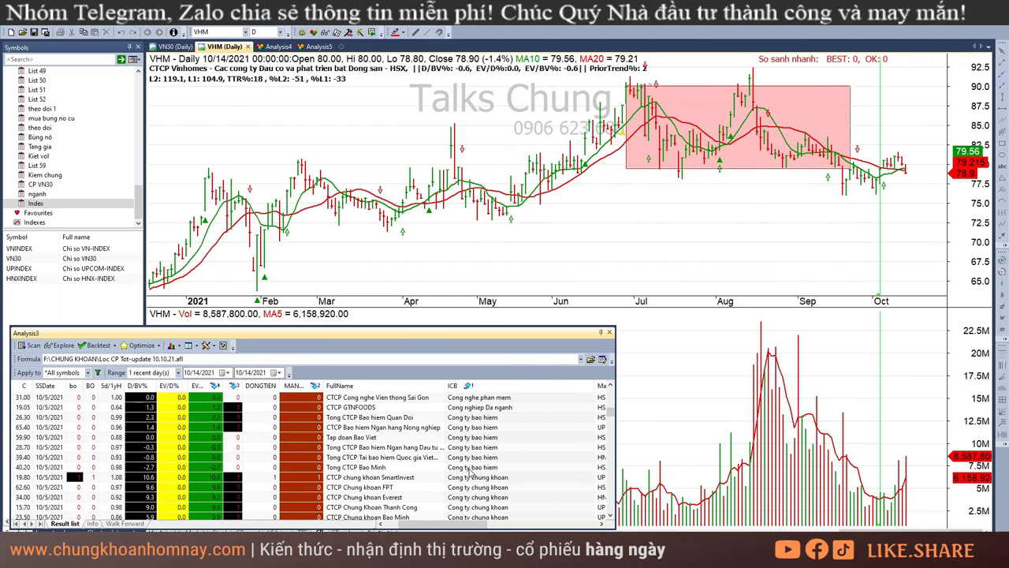
{"action": "left_click", "coordinate": [525, 418]}
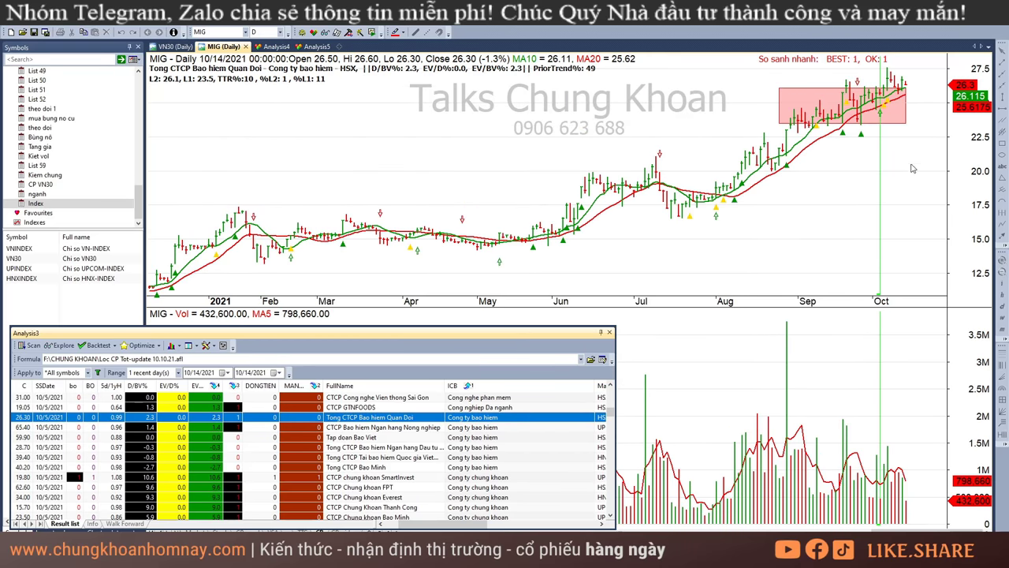
{"action": "left_click", "coordinate": [889, 168]}
{"action": "left_click", "coordinate": [893, 155]}
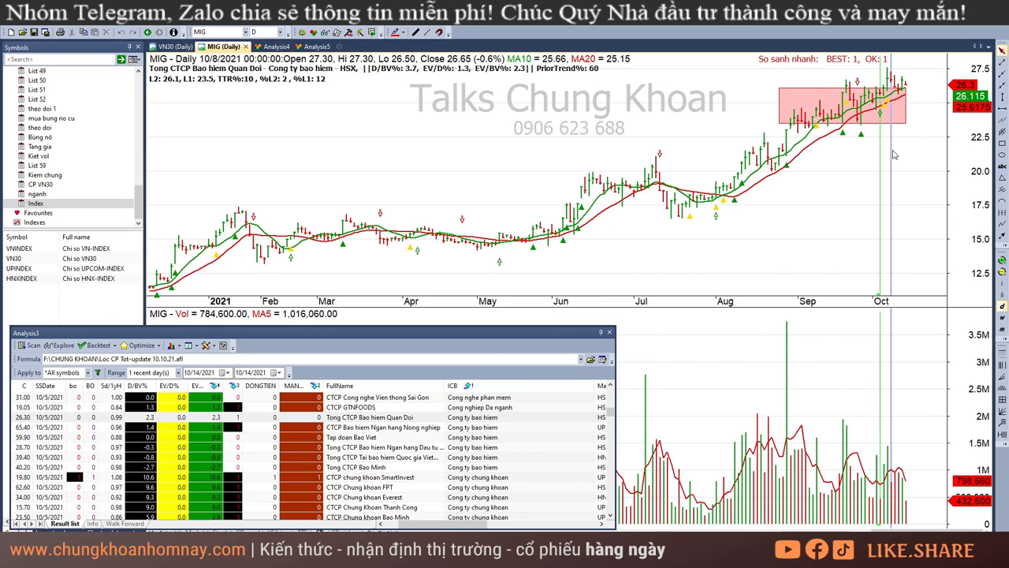
{"action": "key", "text": "Right"}
{"action": "key", "text": "Right"}
{"action": "key", "text": "Right"}
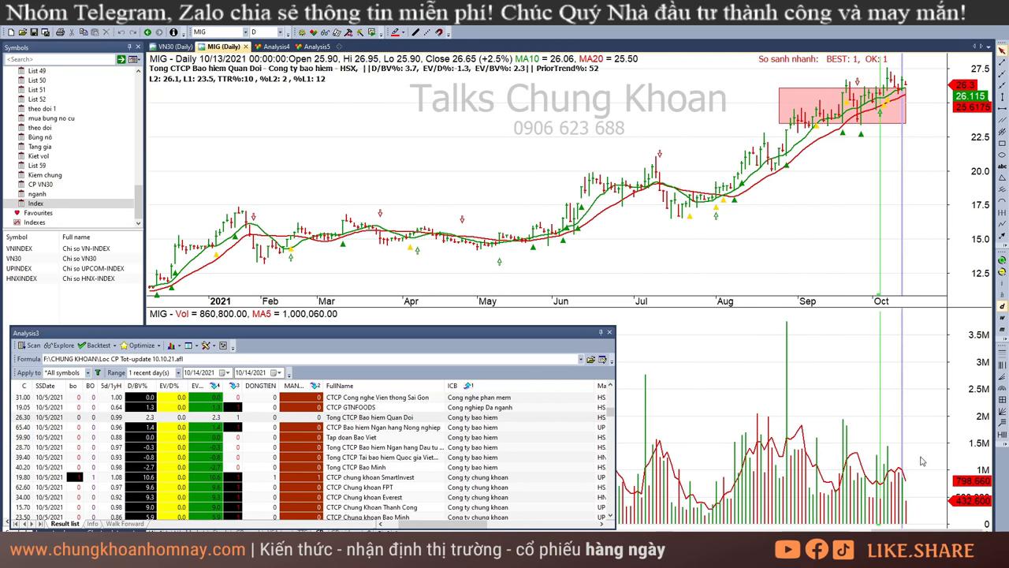
{"action": "key", "text": "Right"}
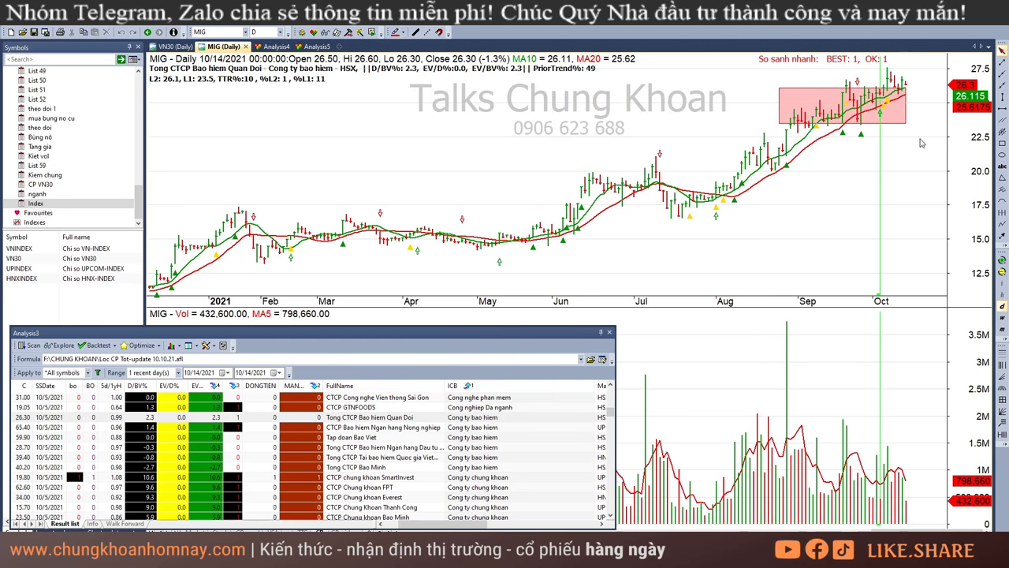
Open the ABI chart and compare price and volume on the 9/22, 10/5, 10/13 and 10/14/2021 bars
{"action": "left_click", "coordinate": [380, 428]}
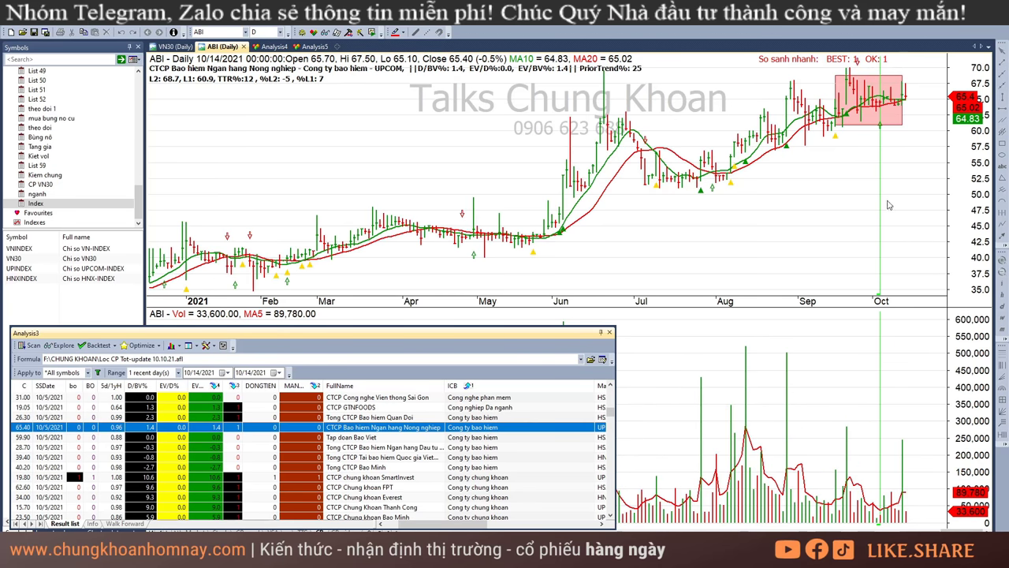
{"action": "left_click", "coordinate": [890, 201]}
{"action": "left_click", "coordinate": [904, 455]}
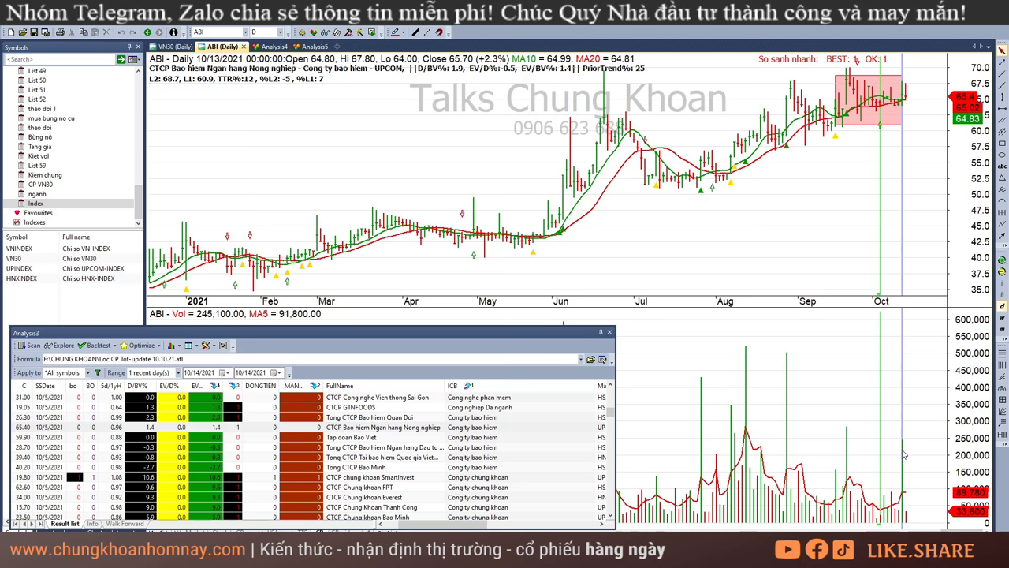
{"action": "left_click", "coordinate": [847, 447]}
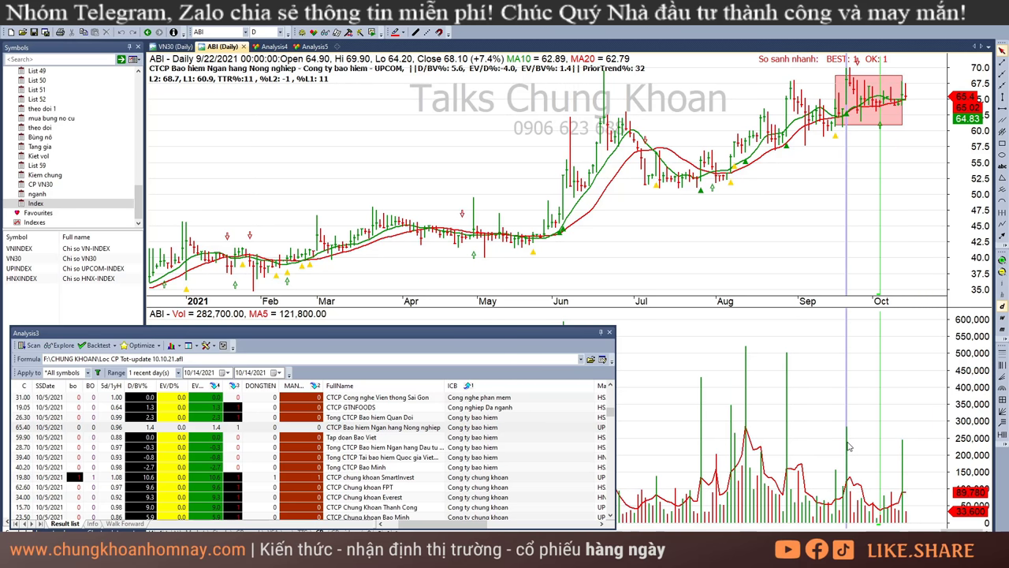
{"action": "left_click", "coordinate": [870, 508]}
{"action": "left_click", "coordinate": [882, 510]}
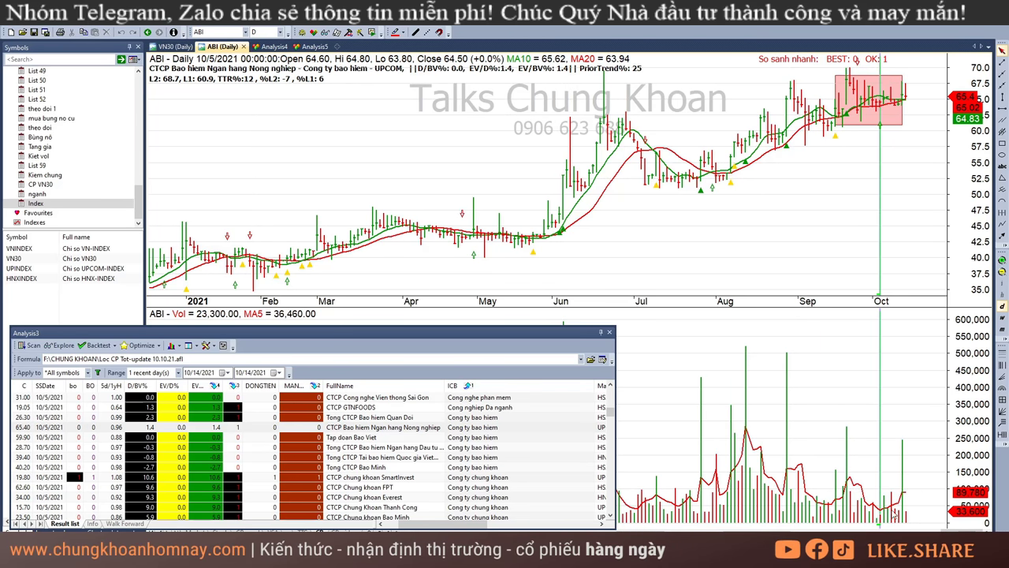
{"action": "left_click", "coordinate": [900, 468]}
{"action": "left_click", "coordinate": [904, 467]}
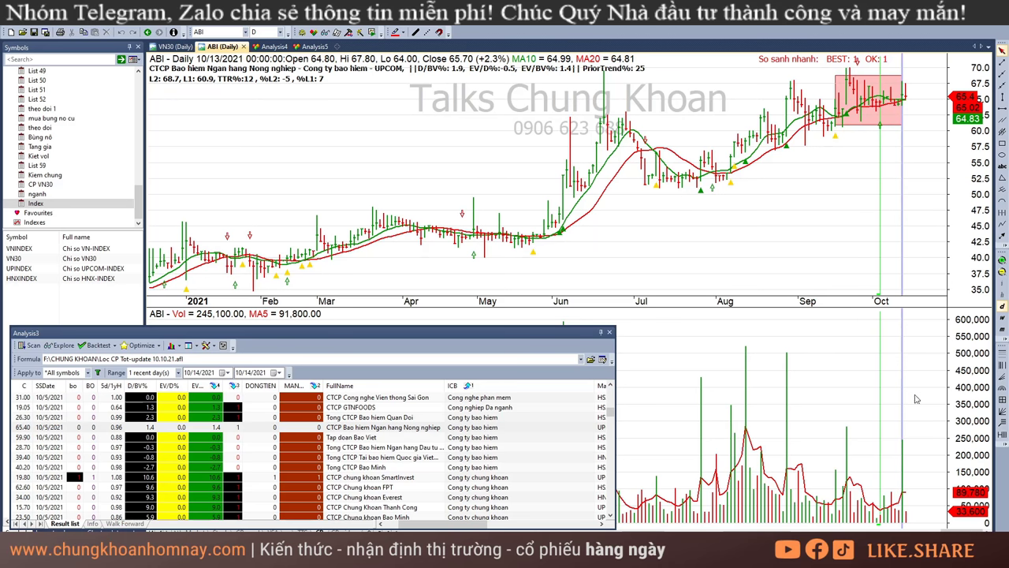
{"action": "left_click", "coordinate": [918, 134]}
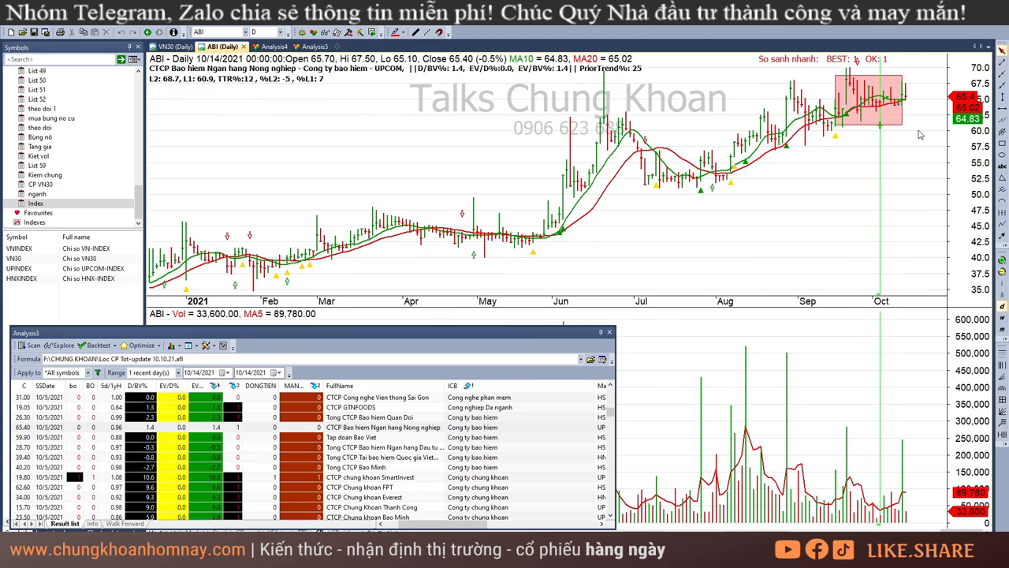
Open the BVH chart and draw a rectangle between about 60 and 62.5 from late March past the latest October bar
{"action": "left_click", "coordinate": [405, 438]}
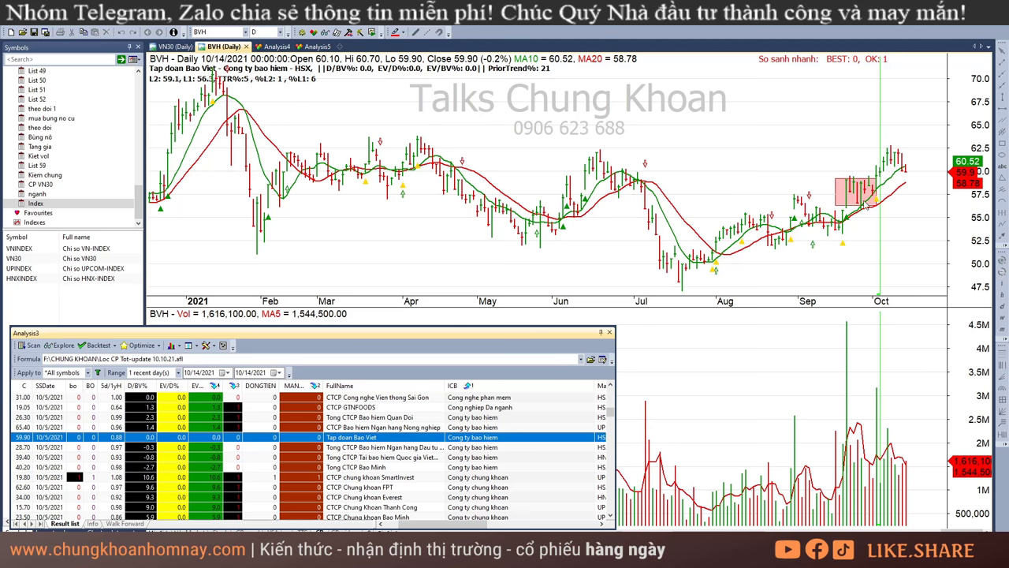
{"action": "left_click", "coordinate": [874, 147]}
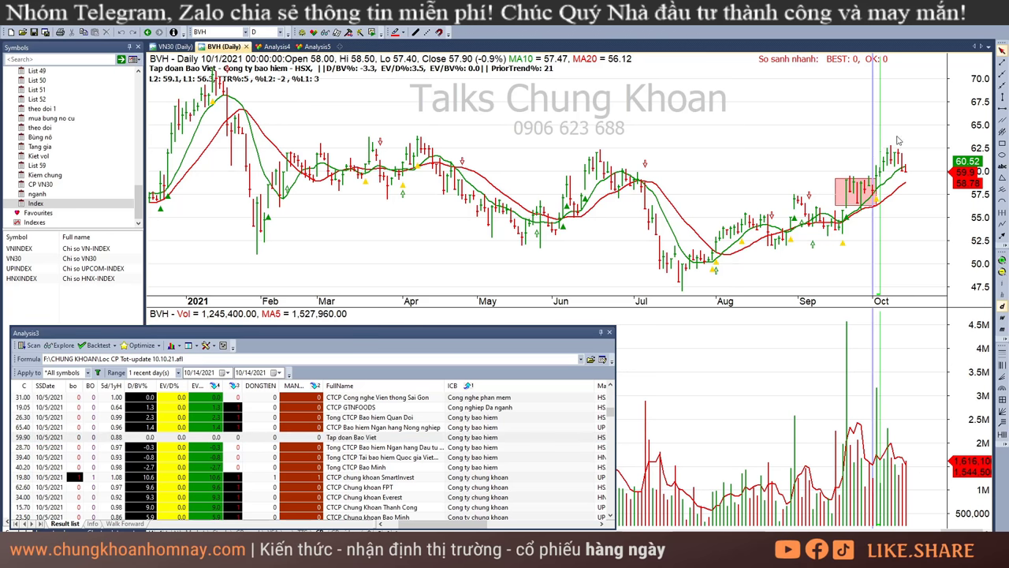
{"action": "left_click", "coordinate": [1001, 144]}
{"action": "left_click_drag", "start_coordinate": [370, 147], "coordinate": [932, 172]}
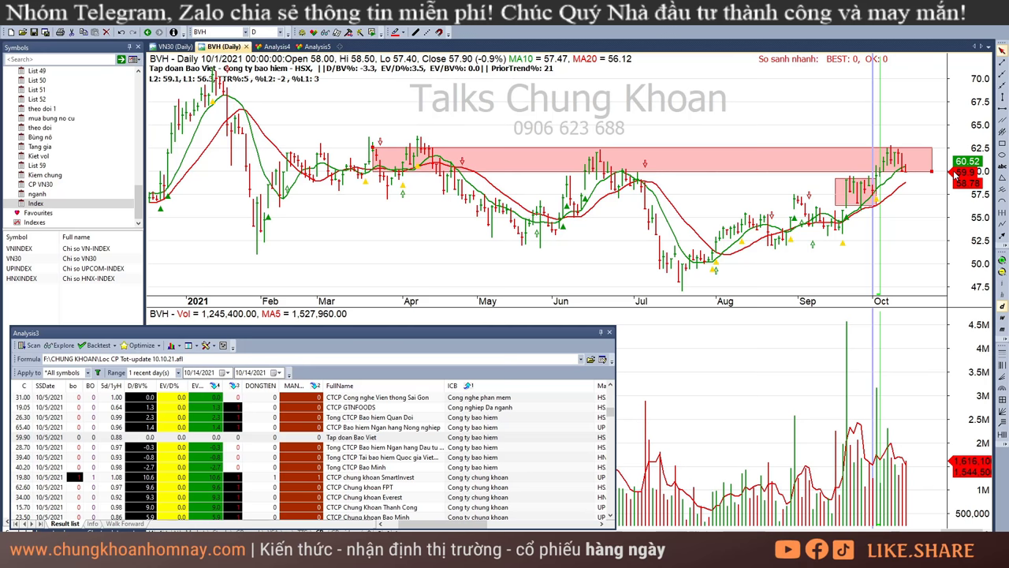
Check BVH's 10/14/2021 bar and volume, then open the BIC chart
{"action": "left_click", "coordinate": [905, 478]}
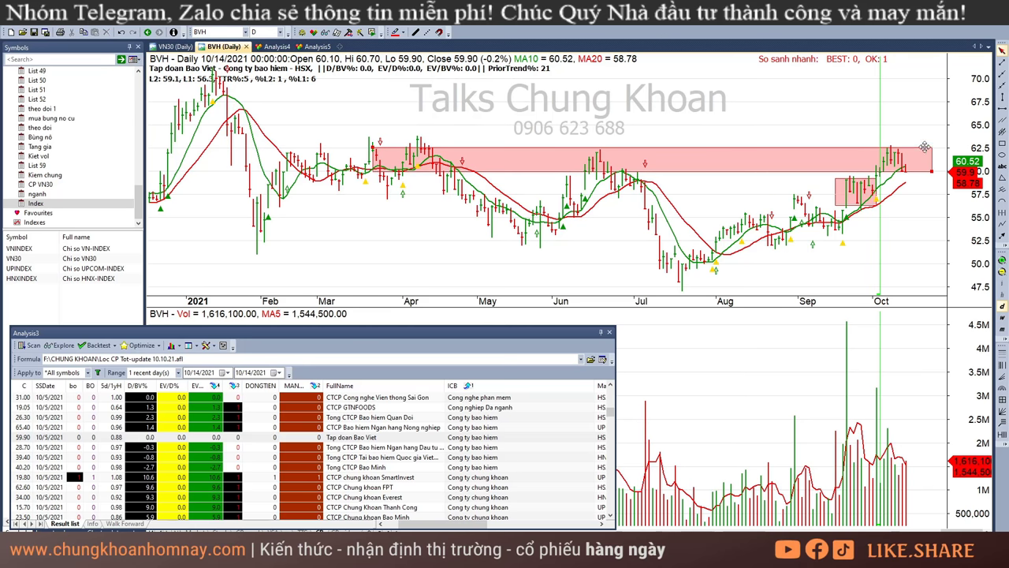
{"action": "left_click", "coordinate": [386, 447]}
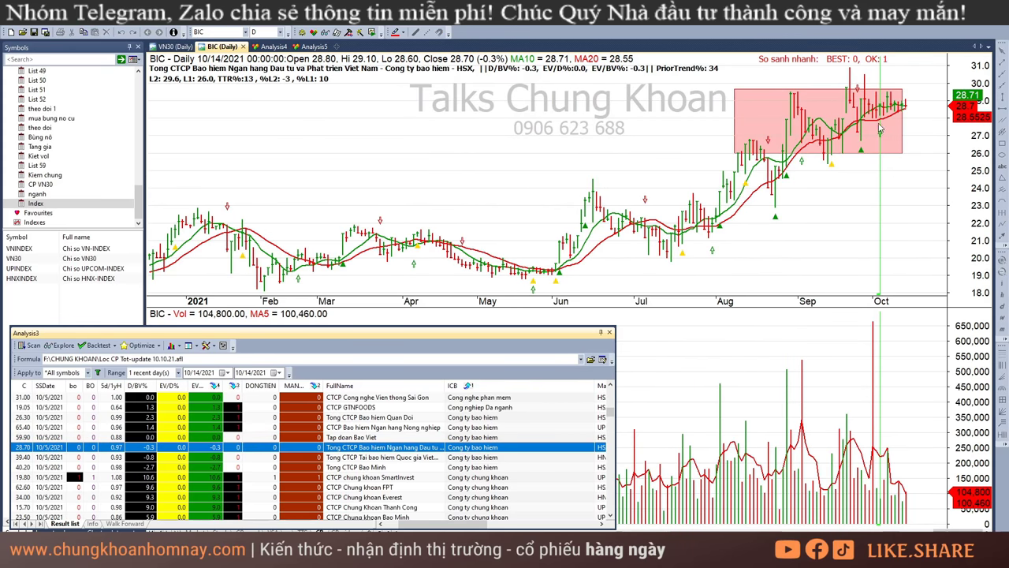
Inspect the volume and price bars for the latest sessions on the BIC chart
{"action": "left_click", "coordinate": [900, 497]}
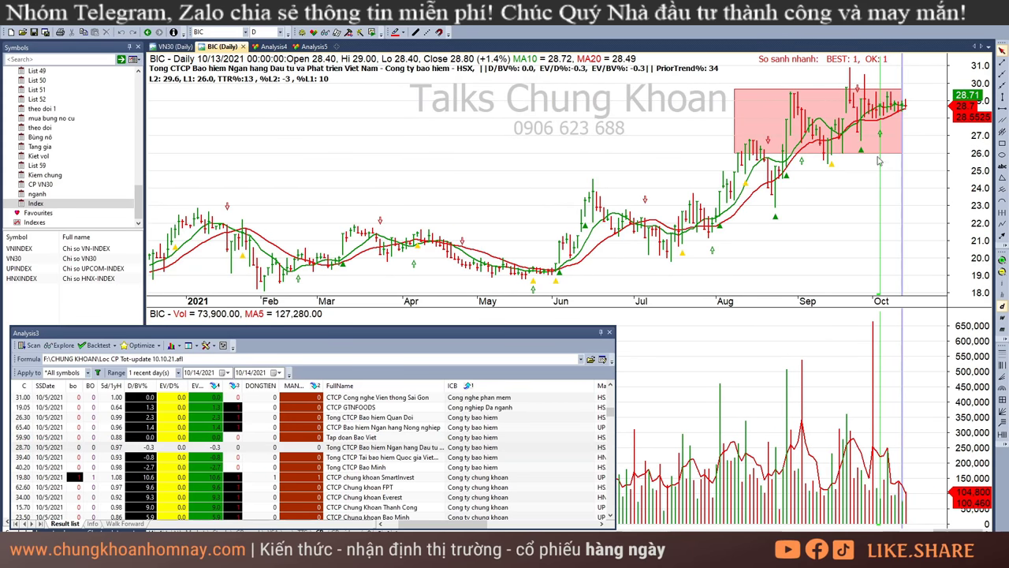
{"action": "left_click", "coordinate": [915, 125]}
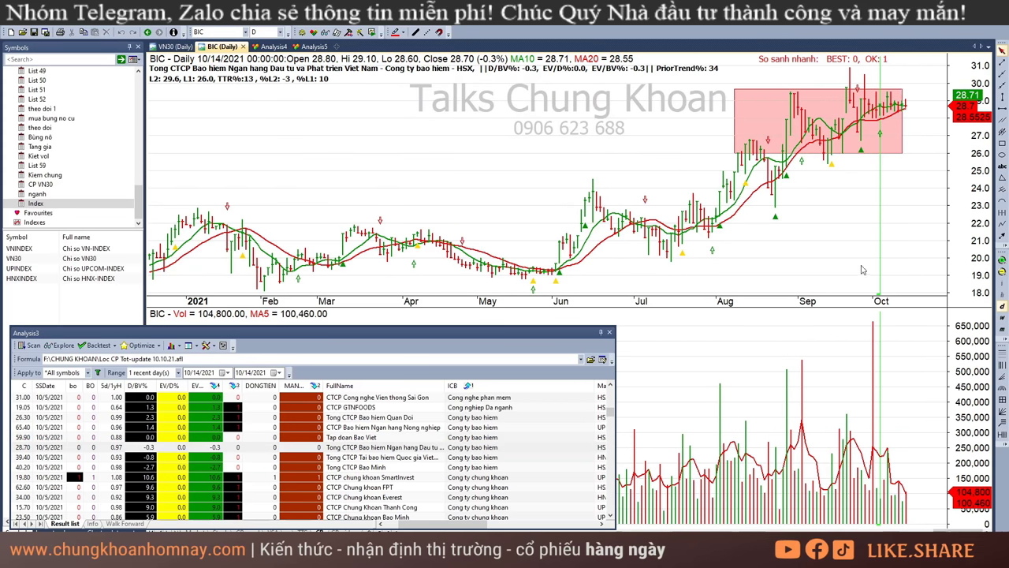
Open the VNR chart from the analysis results and inspect its most recent volume bars
{"action": "left_click", "coordinate": [432, 457]}
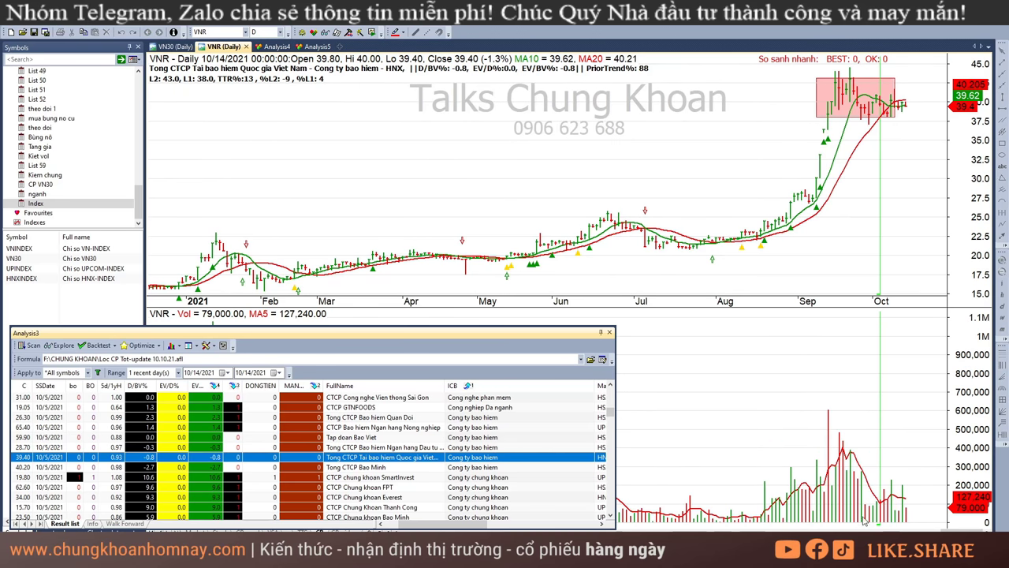
{"action": "left_click", "coordinate": [898, 505]}
{"action": "left_click", "coordinate": [909, 509]}
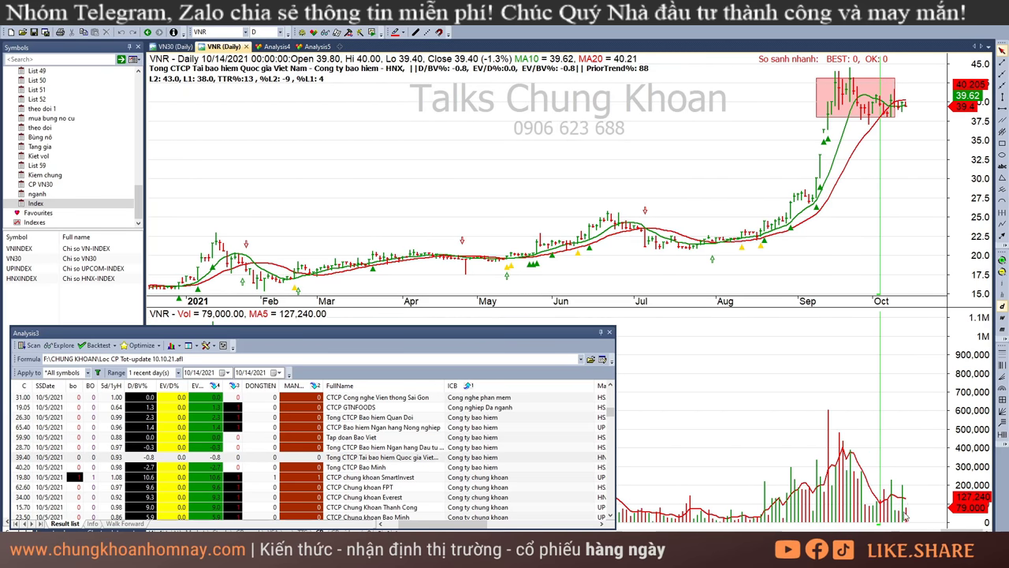
{"action": "left_click", "coordinate": [899, 511]}
{"action": "left_click", "coordinate": [906, 514]}
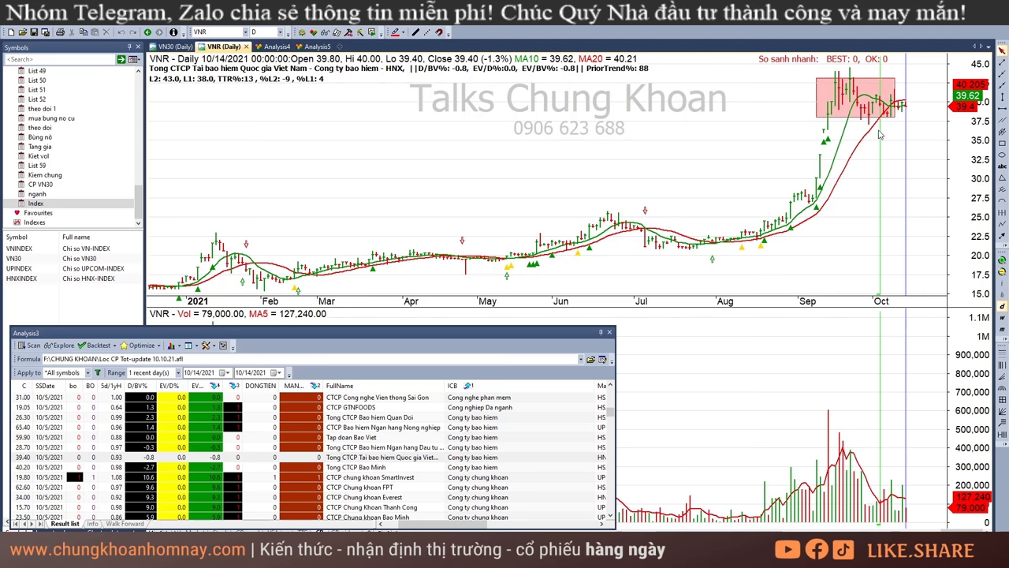
Extend the VNR consolidation rectangle to the 10/14/2021 bar, with its lower edge at about 38.2
{"action": "left_click_drag", "start_coordinate": [895, 116], "coordinate": [905, 116]}
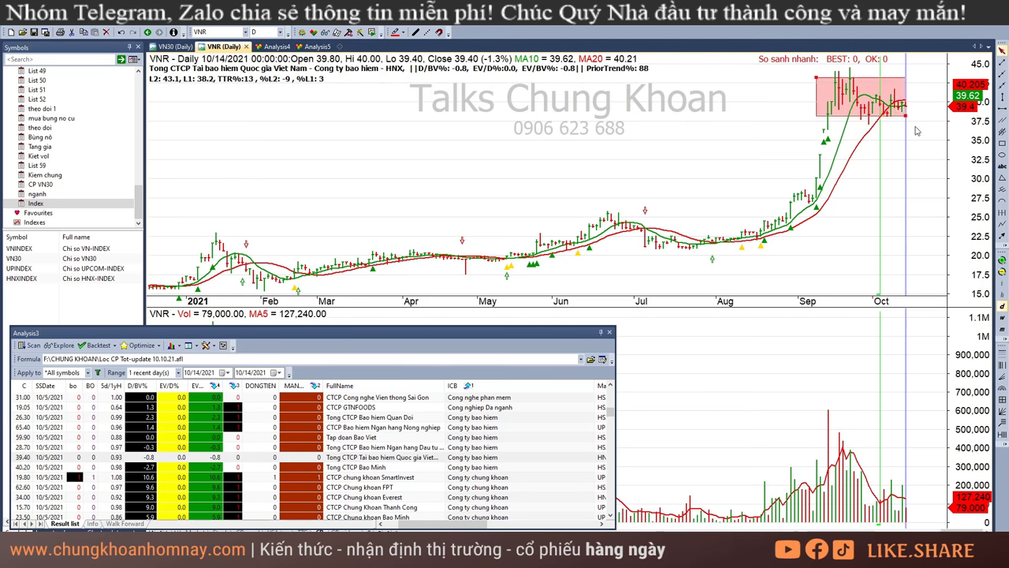
{"action": "left_click", "coordinate": [917, 131]}
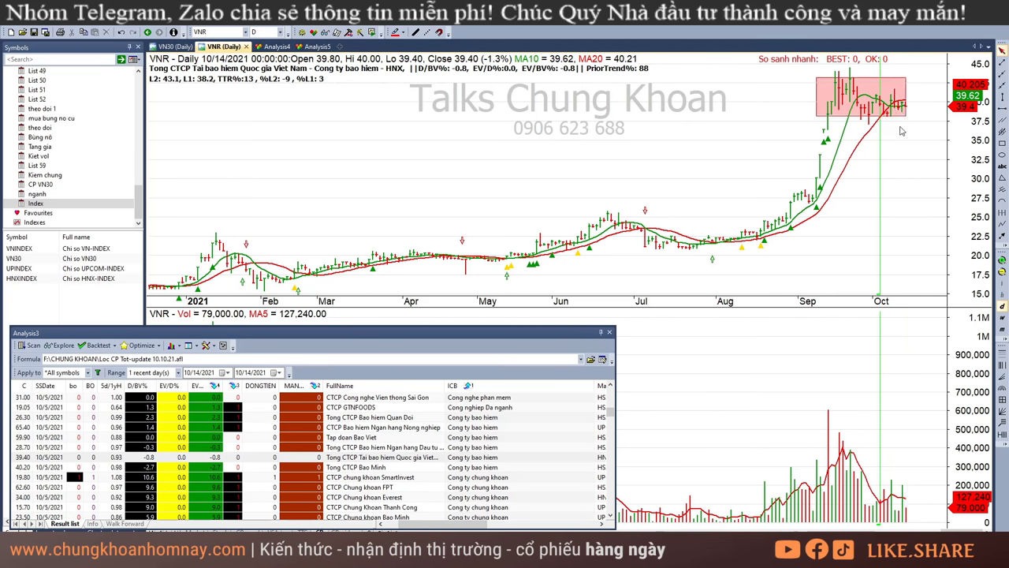
{"action": "left_click", "coordinate": [900, 131]}
Open the BMI chart and extend its most recent consolidation rectangle to the last bar, lowering its base to about 37.6
{"action": "left_click", "coordinate": [497, 469]}
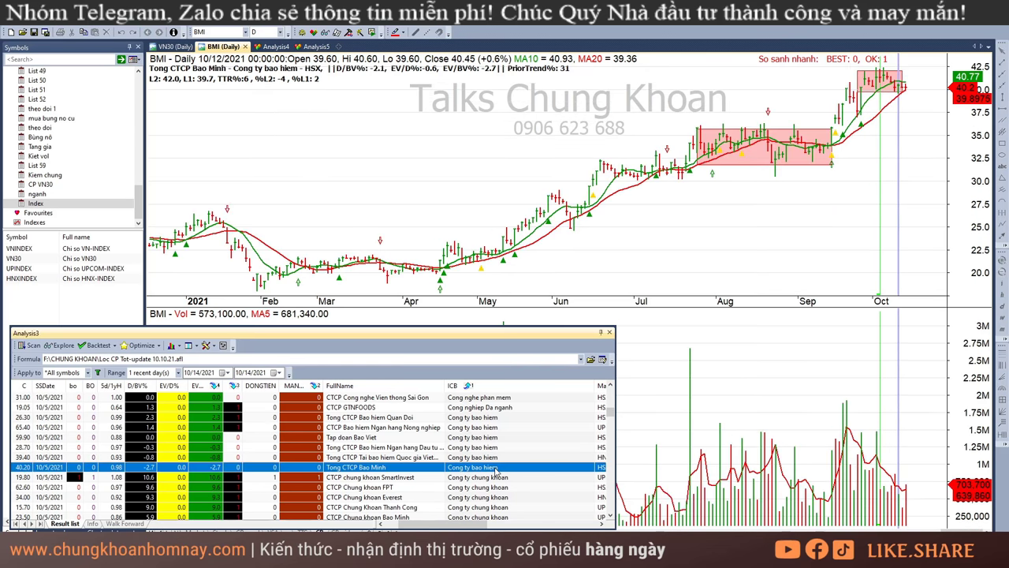
{"action": "left_click_drag", "start_coordinate": [903, 183], "coordinate": [901, 514]}
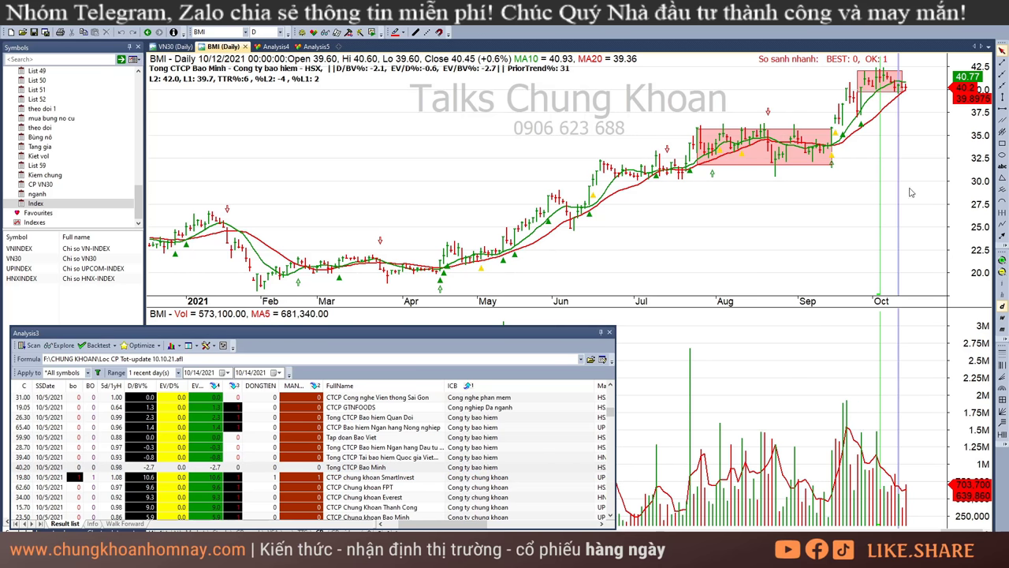
{"action": "left_click", "coordinate": [935, 161]}
{"action": "left_click", "coordinate": [897, 73]}
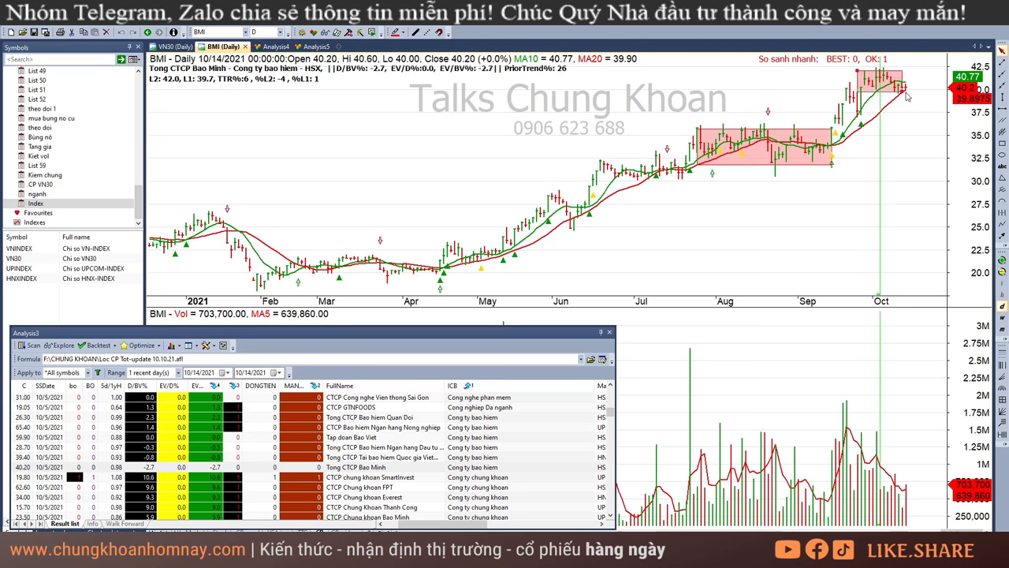
{"action": "left_click_drag", "start_coordinate": [905, 93], "coordinate": [906, 110]}
View the charts of the securities companies FTS and AAS from the analysis results
{"action": "scroll", "coordinate": [433, 445], "scroll_direction": "down", "scroll_amount": 2}
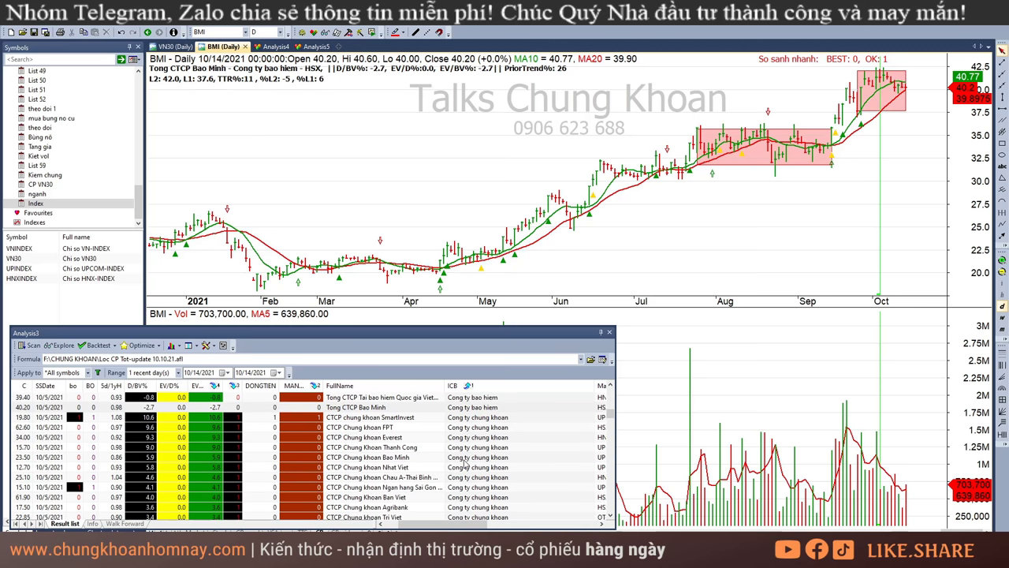
{"action": "left_click", "coordinate": [526, 428]}
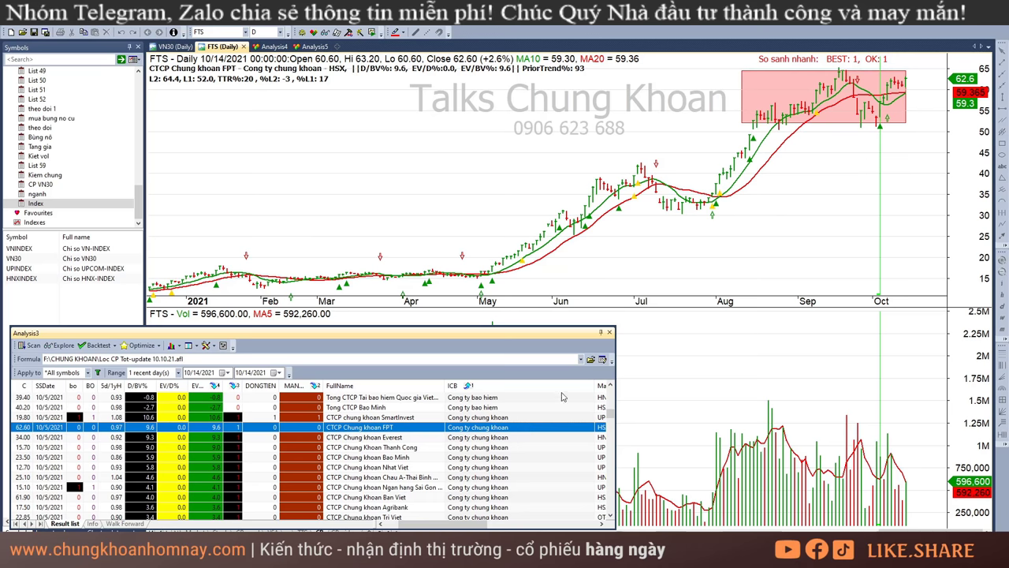
{"action": "key", "text": "Up"}
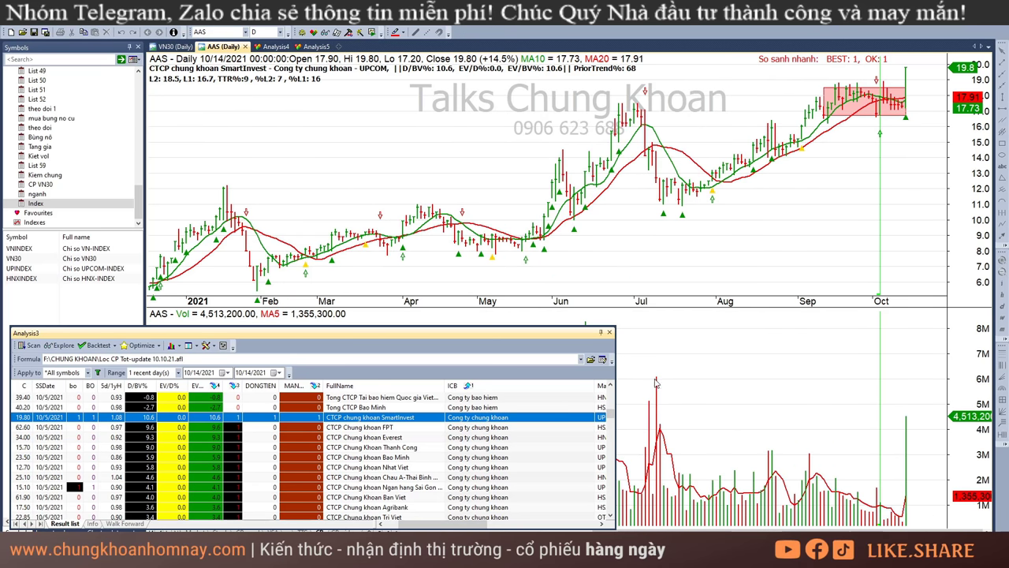
{"action": "key", "text": "Down"}
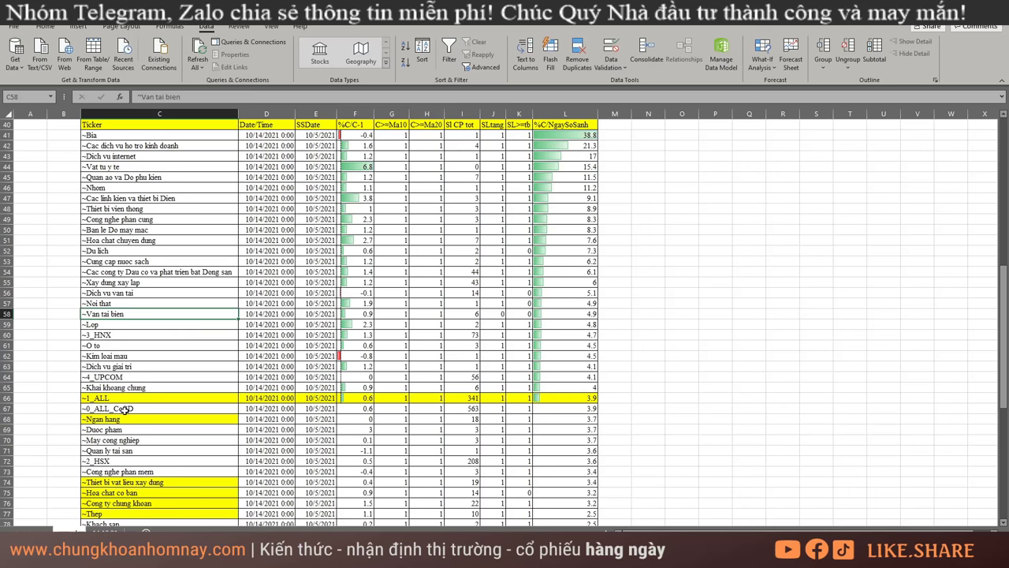
In the Excel sector sheet, compare the ~1_ALL and ~0_ALL_CoGD rows with the highlighted sectors, including ~Ngan hang
{"action": "scroll", "coordinate": [265, 361], "scroll_direction": "down", "scroll_amount": 7}
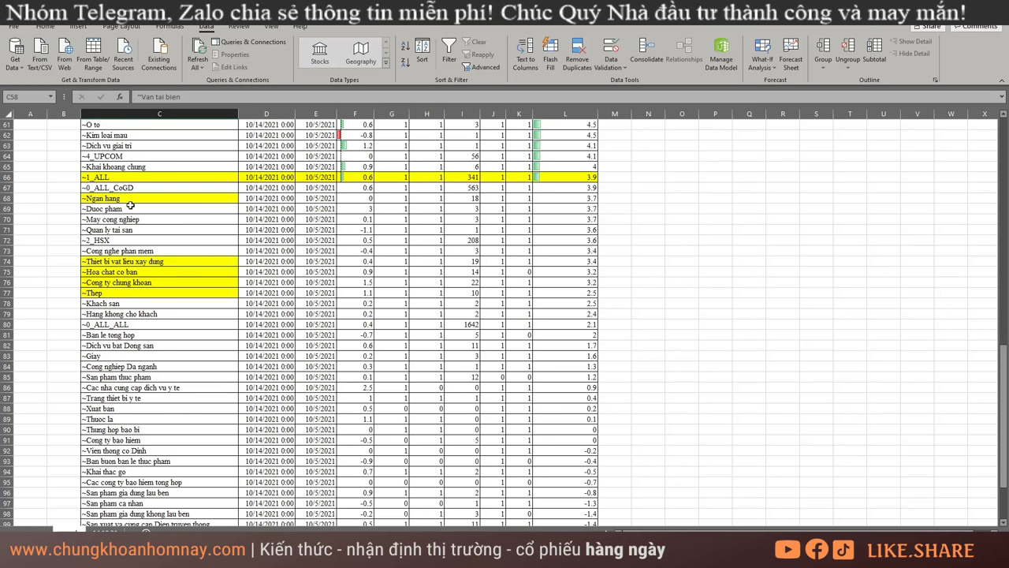
{"action": "left_click_drag", "start_coordinate": [128, 180], "coordinate": [591, 176]}
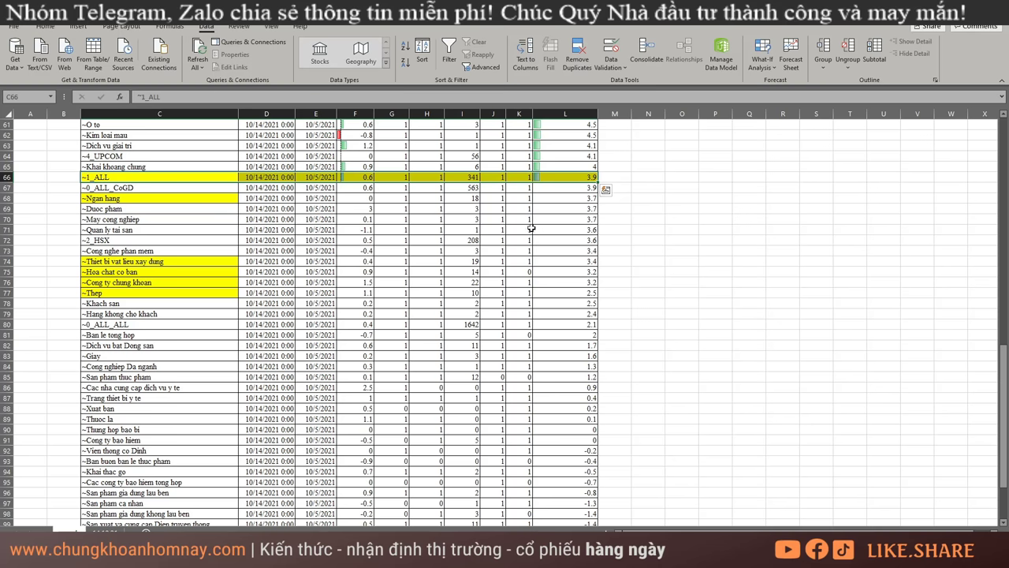
{"action": "left_click_drag", "start_coordinate": [139, 294], "coordinate": [127, 286]}
{"action": "left_click_drag", "start_coordinate": [130, 183], "coordinate": [539, 190]}
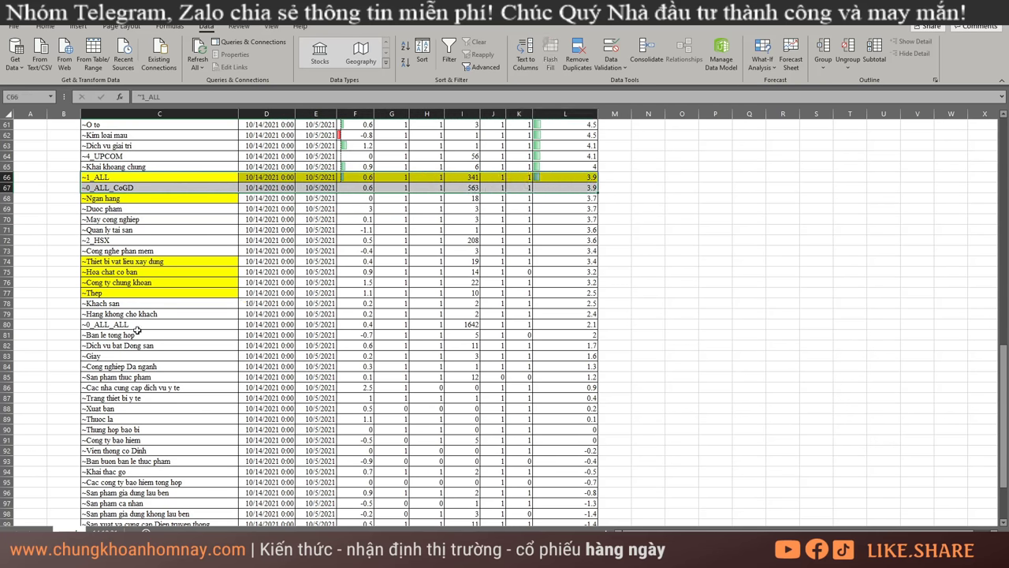
{"action": "scroll", "coordinate": [256, 309], "scroll_direction": "up", "scroll_amount": 4}
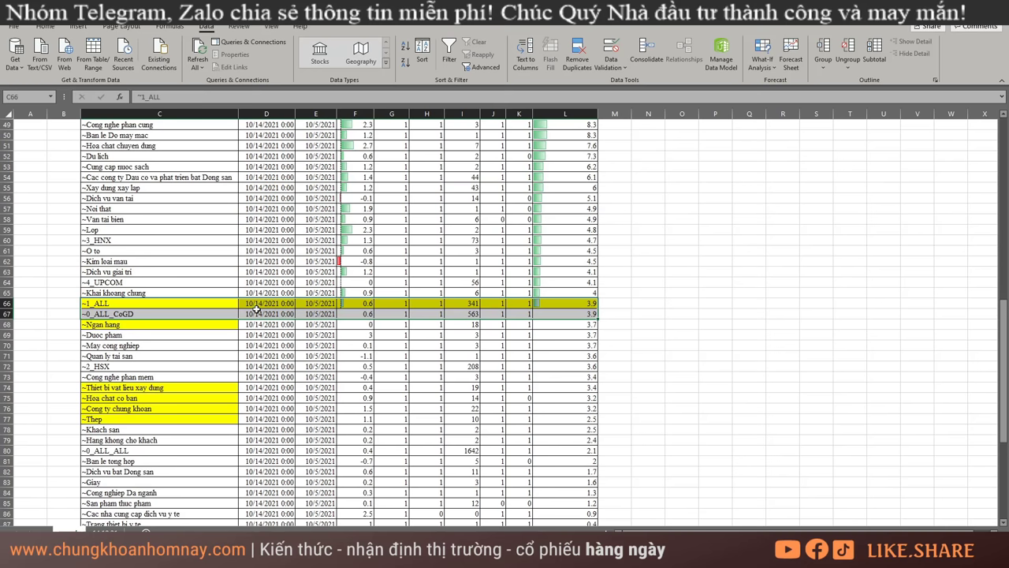
{"action": "left_click", "coordinate": [126, 206]}
{"action": "left_click", "coordinate": [143, 328]}
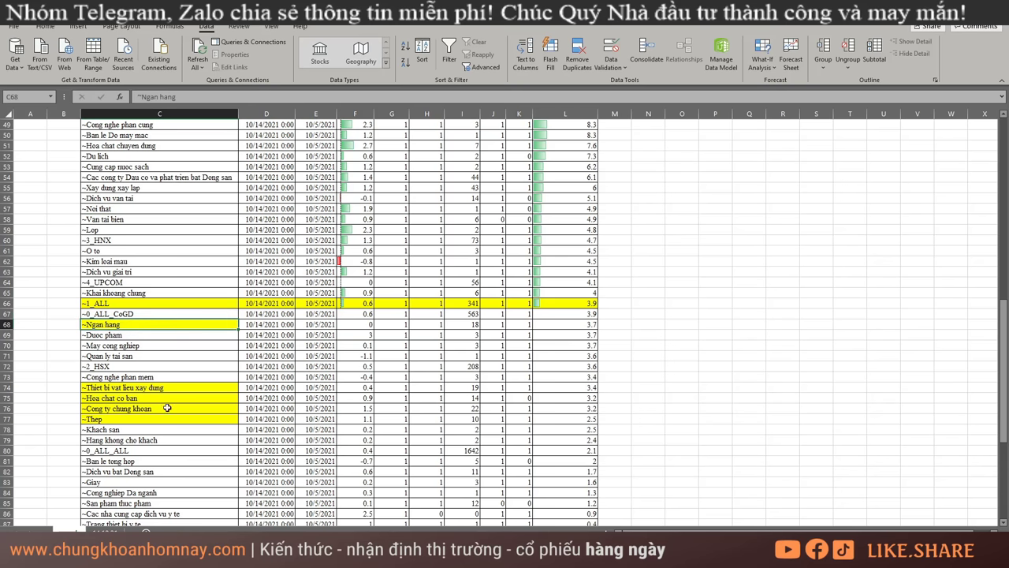
Switch back to AmiBroker, view the AAS chart again and inspect the October bars on the FTS chart
{"action": "key", "text": "alt+Tab"}
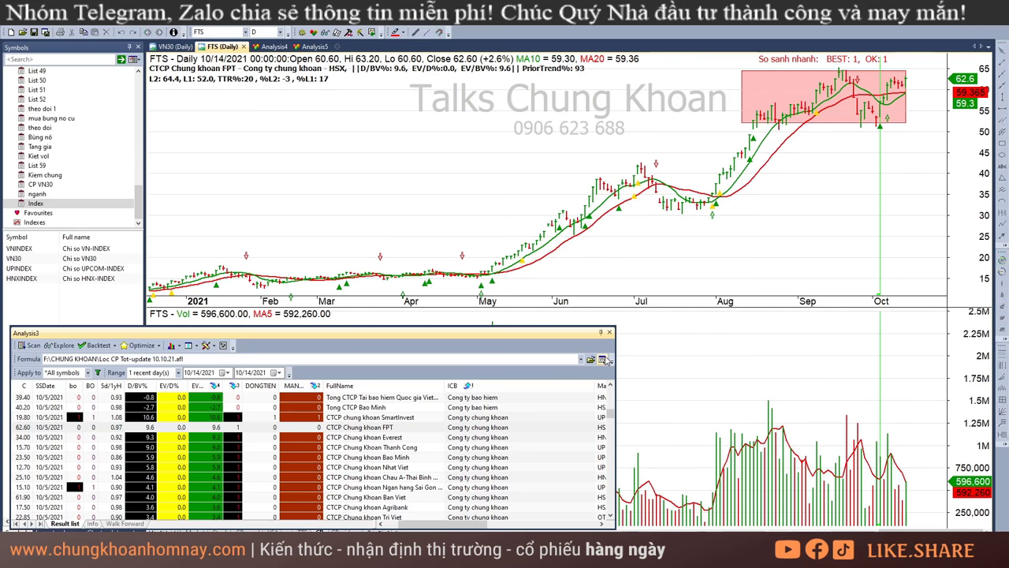
{"action": "left_click", "coordinate": [578, 417]}
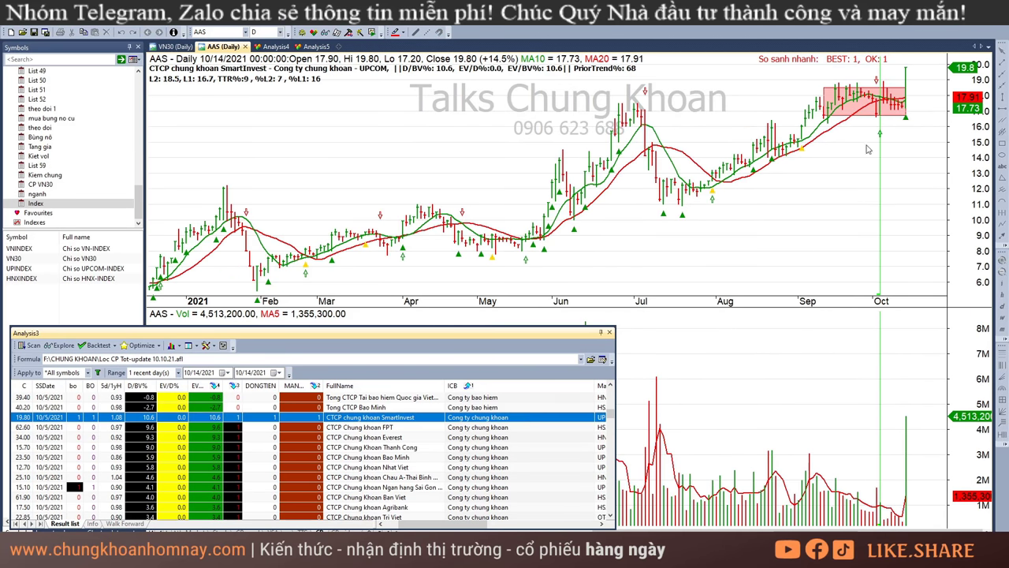
{"action": "key", "text": "Down"}
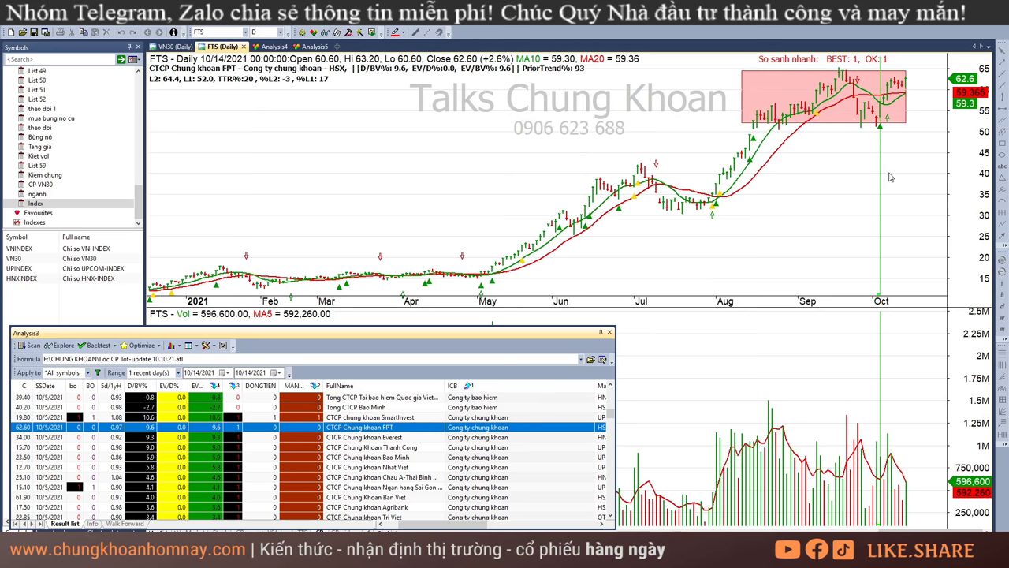
{"action": "left_click", "coordinate": [896, 498]}
{"action": "left_click", "coordinate": [913, 138]}
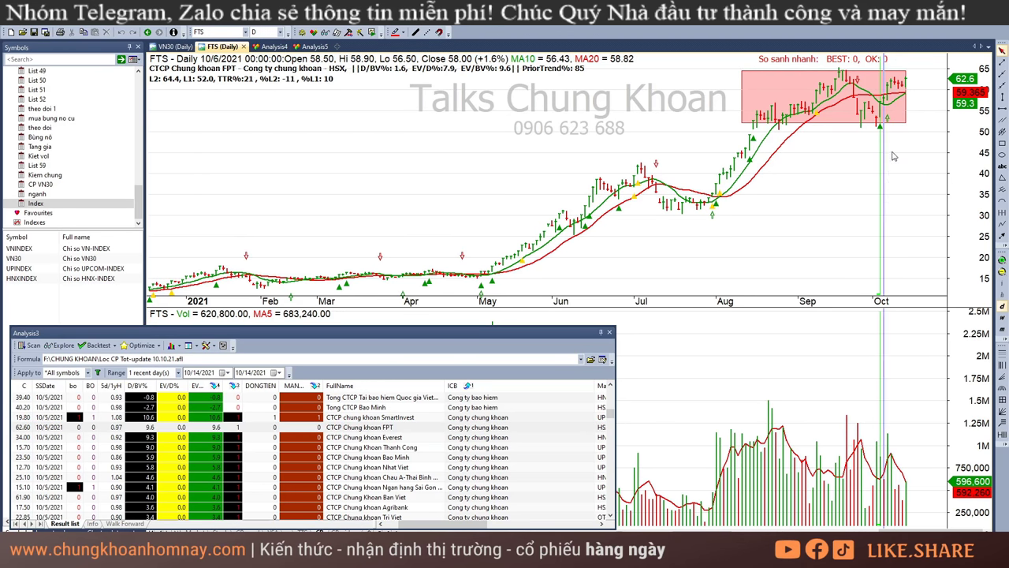
Open the EVS and TCI charts from the analysis results and inspect their latest daily bars
{"action": "left_click", "coordinate": [428, 437]}
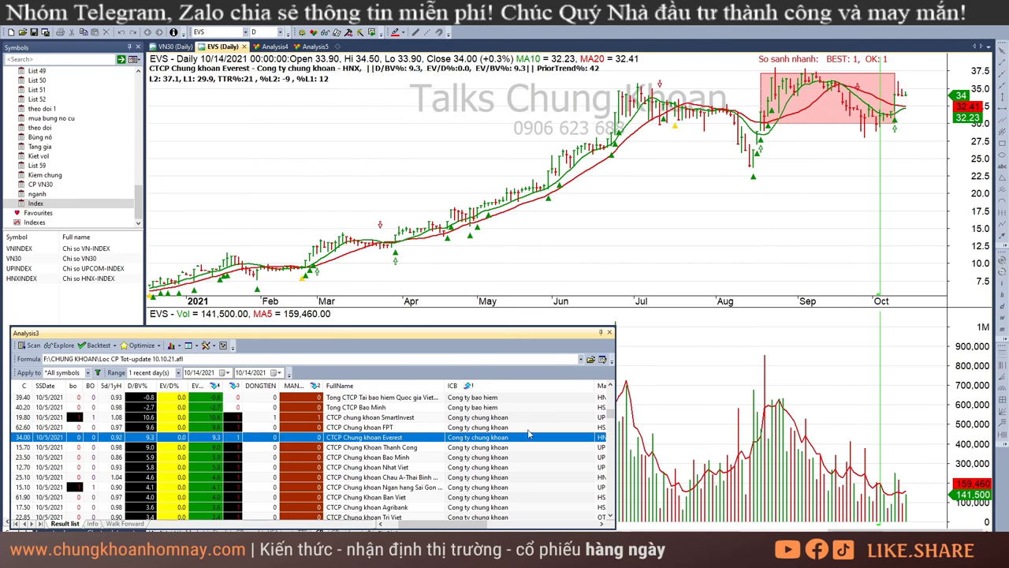
{"action": "left_click", "coordinate": [906, 197]}
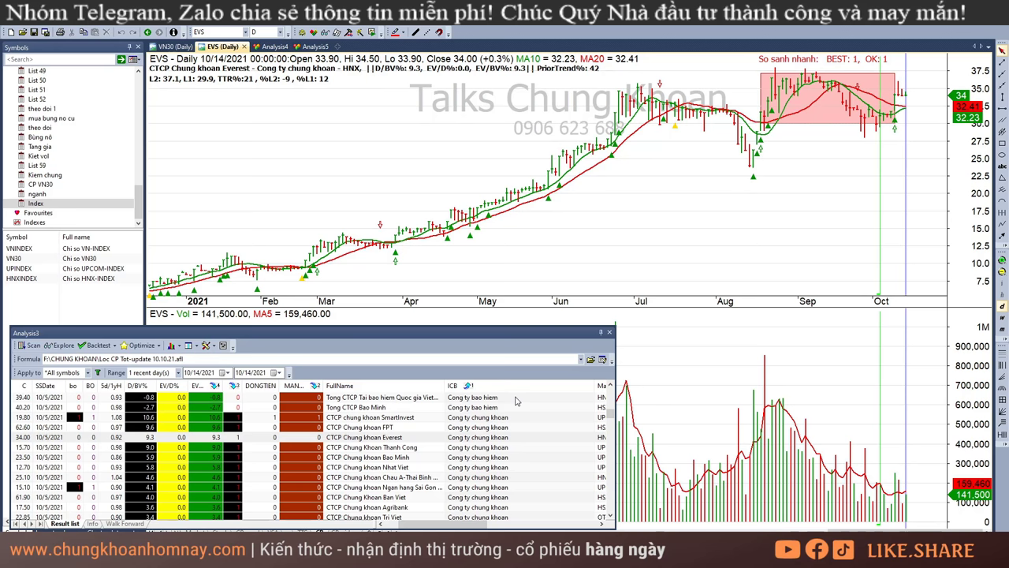
{"action": "left_click", "coordinate": [371, 447]}
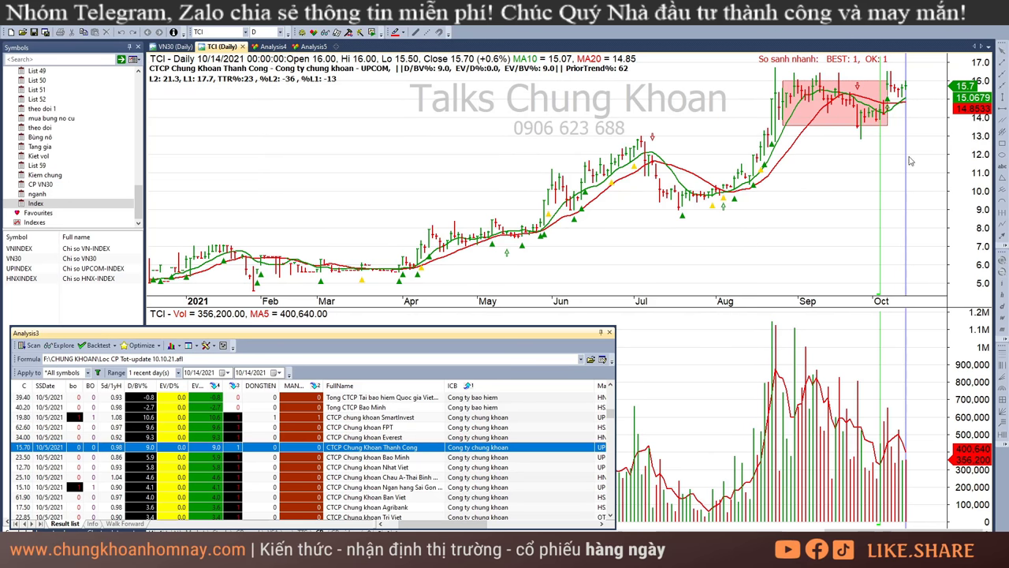
{"action": "left_click_drag", "start_coordinate": [907, 146], "coordinate": [903, 157]}
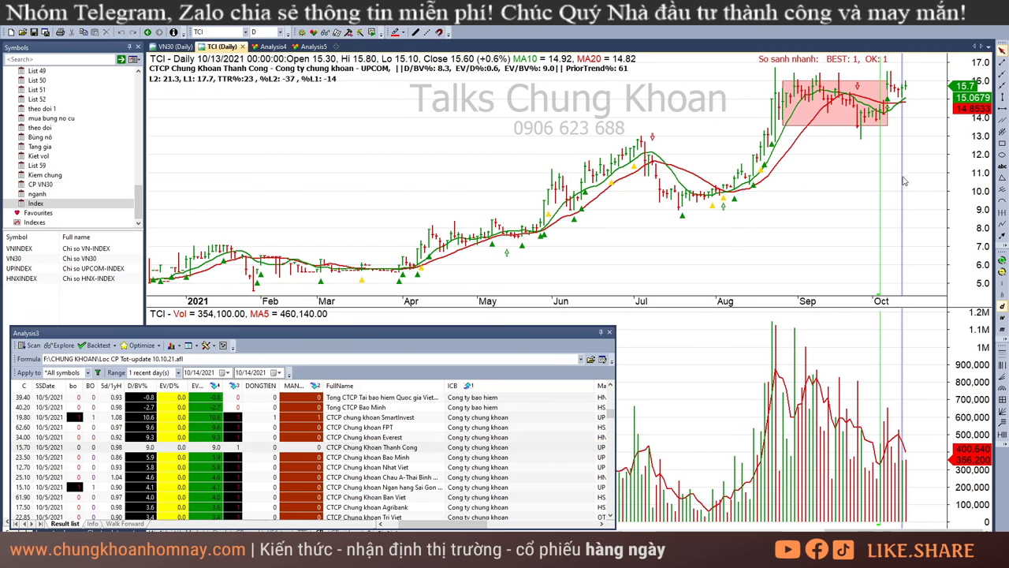
{"action": "key", "text": "Escape"}
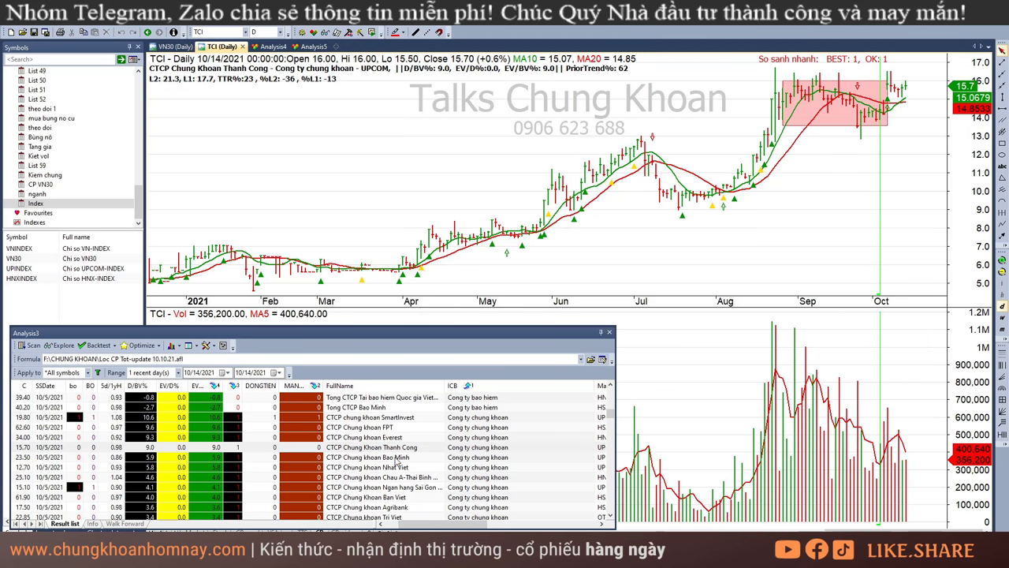
Open the BMS chart and compare the 10/12/2021 volume bar with the September volume bars
{"action": "left_click", "coordinate": [397, 461]}
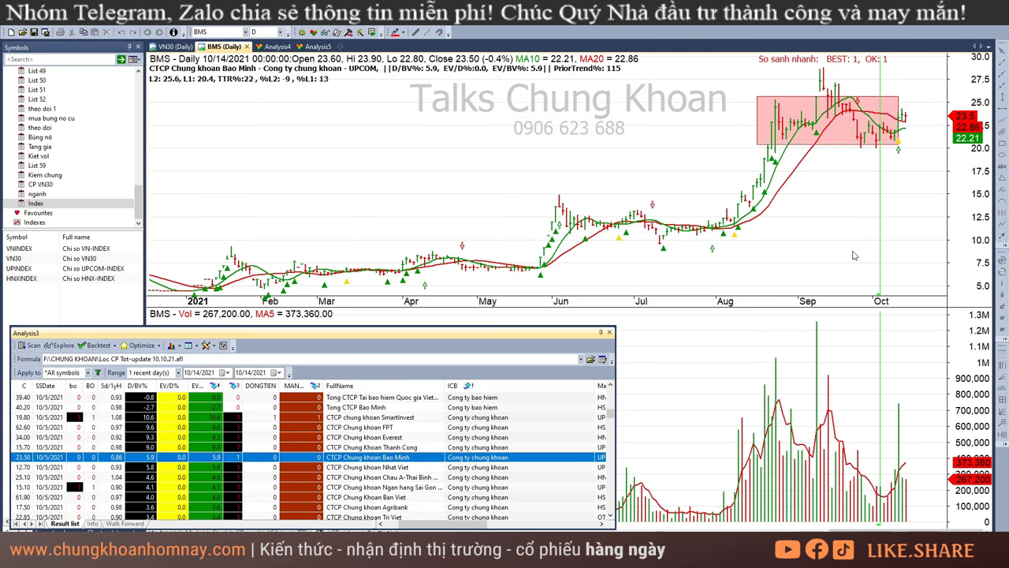
{"action": "left_click", "coordinate": [899, 431]}
{"action": "left_click", "coordinate": [863, 424]}
{"action": "left_click", "coordinate": [899, 423]}
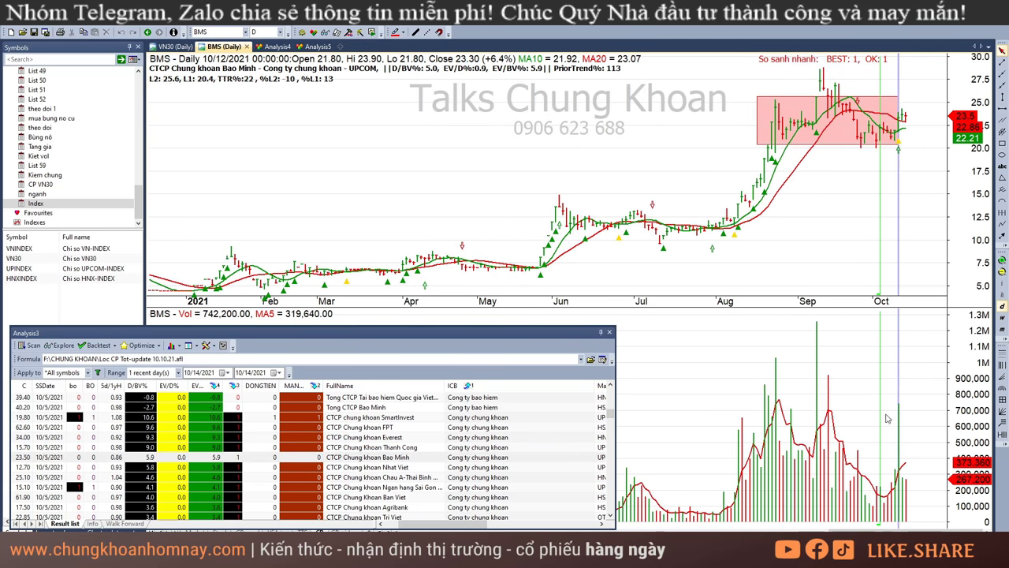
{"action": "left_click", "coordinate": [817, 388]}
{"action": "left_click", "coordinate": [850, 400]}
{"action": "left_click", "coordinate": [865, 461]}
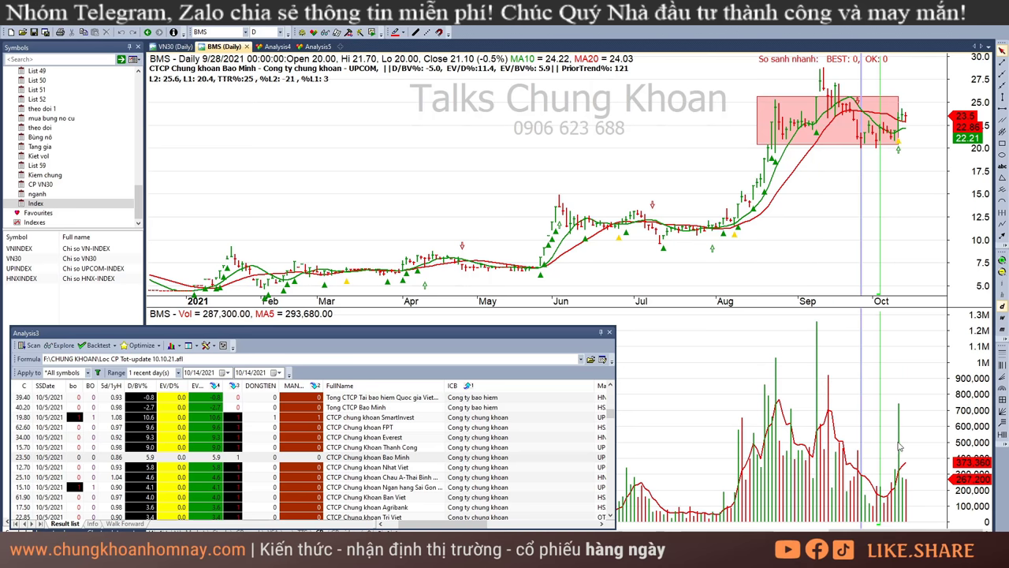
{"action": "left_click", "coordinate": [899, 446]}
Inspect the BMS volume bars from late September 2021 through 10/14/2021
{"action": "left_click", "coordinate": [877, 514]}
{"action": "left_click", "coordinate": [883, 511]}
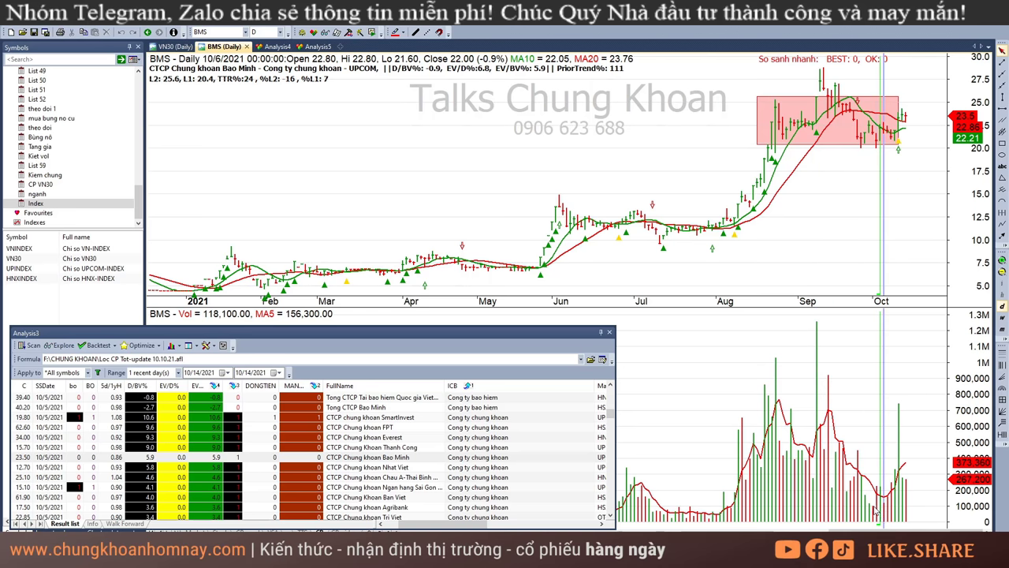
{"action": "left_click", "coordinate": [872, 506]}
{"action": "left_click", "coordinate": [858, 496]}
{"action": "left_click", "coordinate": [868, 498]}
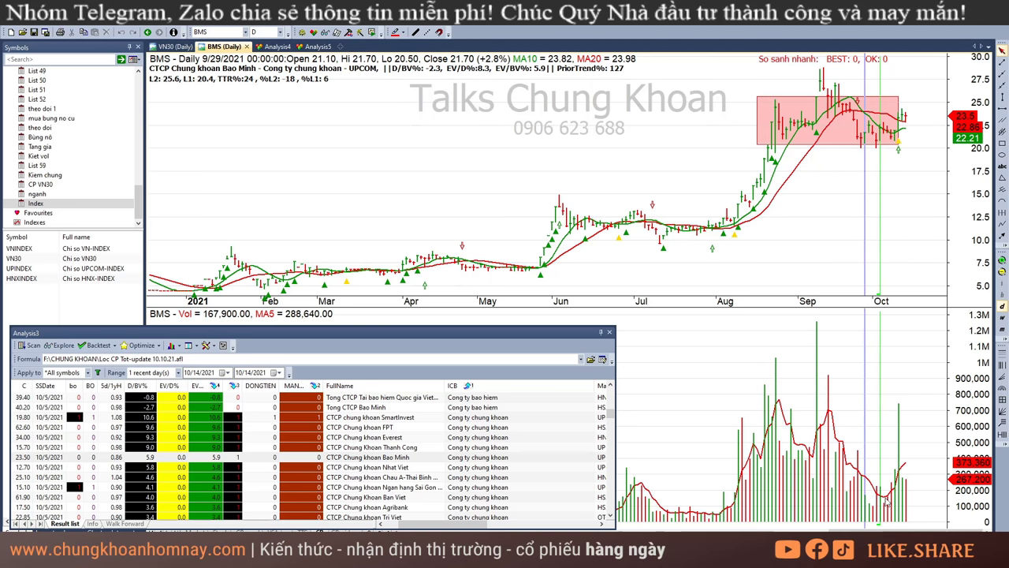
{"action": "left_click", "coordinate": [888, 502]}
{"action": "left_click", "coordinate": [902, 499]}
{"action": "left_click", "coordinate": [909, 498]}
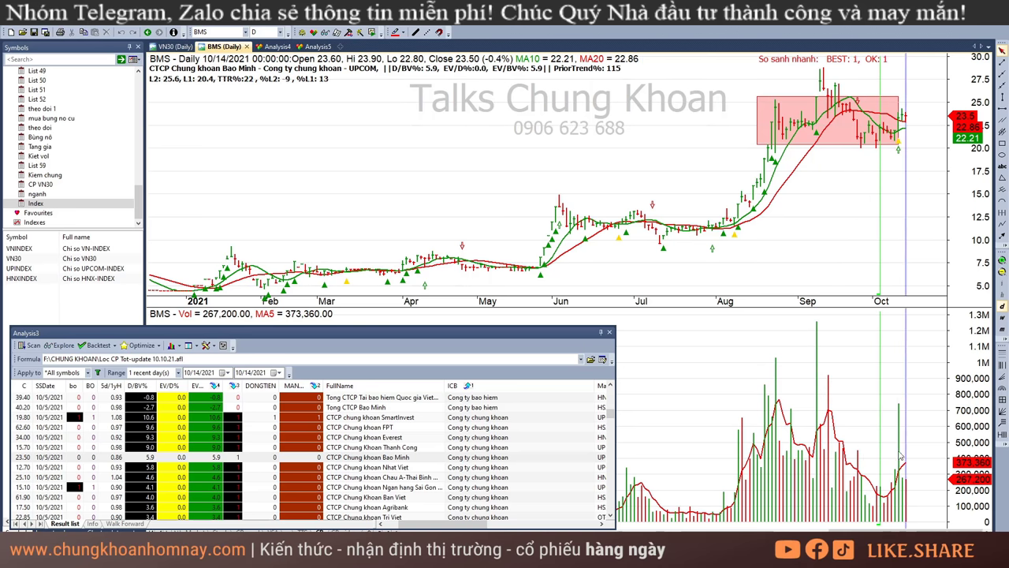
Open the VFS chart from the analysis results, inspect its October volume bars and bring up the APS chart
{"action": "left_click", "coordinate": [408, 466]}
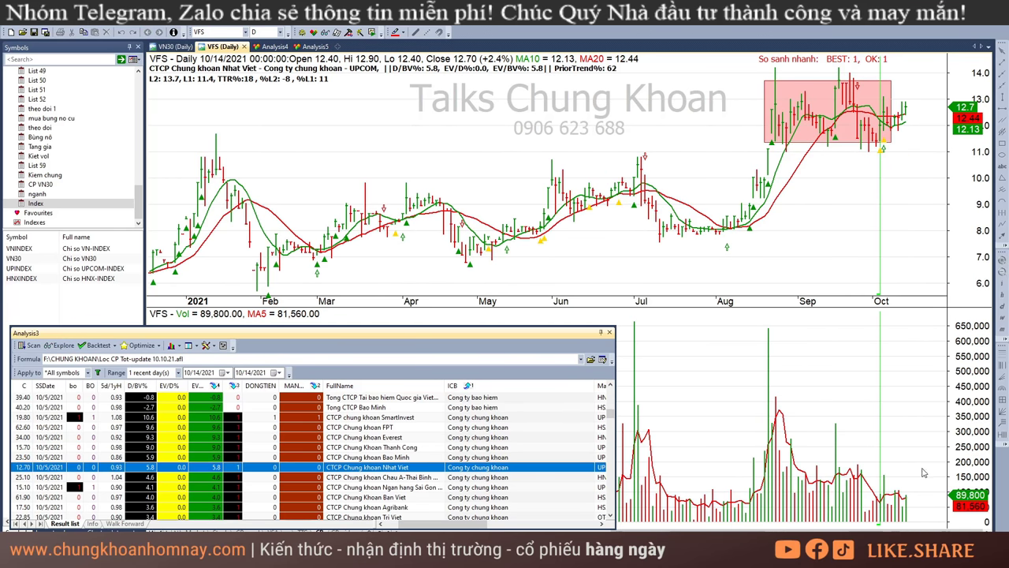
{"action": "left_click", "coordinate": [899, 496]}
{"action": "left_click", "coordinate": [932, 502]}
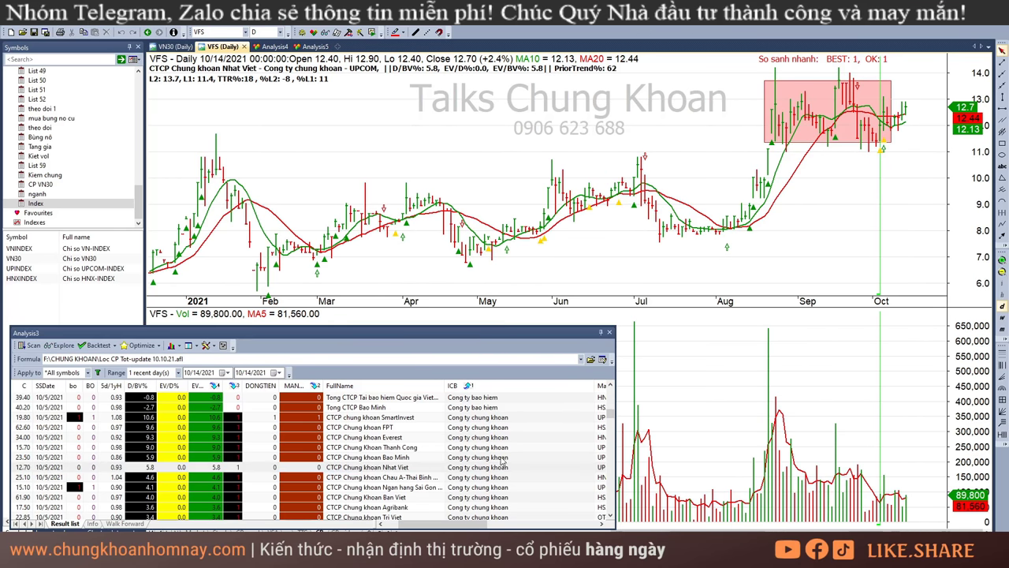
{"action": "left_click", "coordinate": [388, 487]}
{"action": "left_click", "coordinate": [391, 478]}
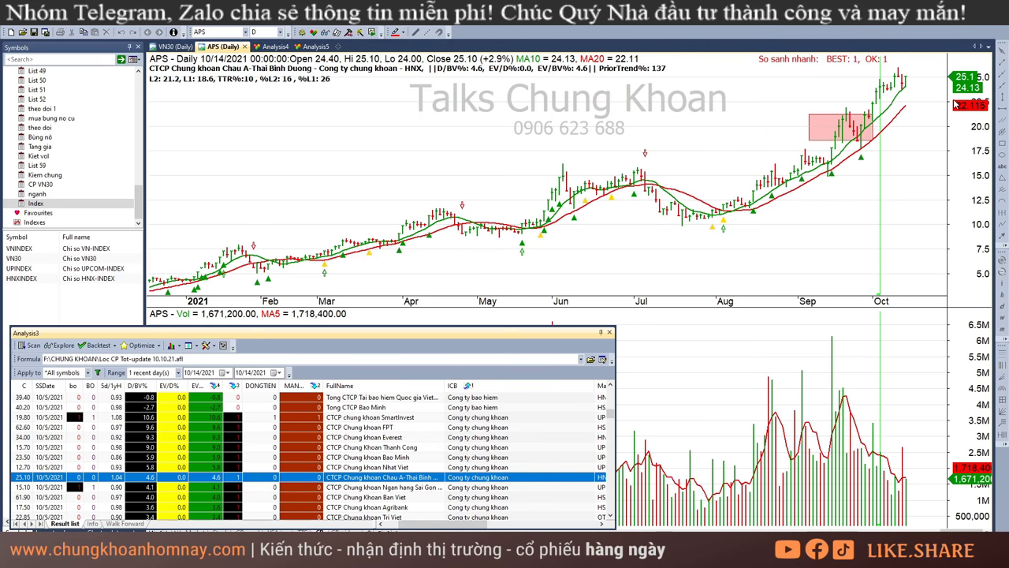
Open the SBS chart and compare the 10/14/2021 volume bar with the preceding October volume bars
{"action": "key", "text": "Down"}
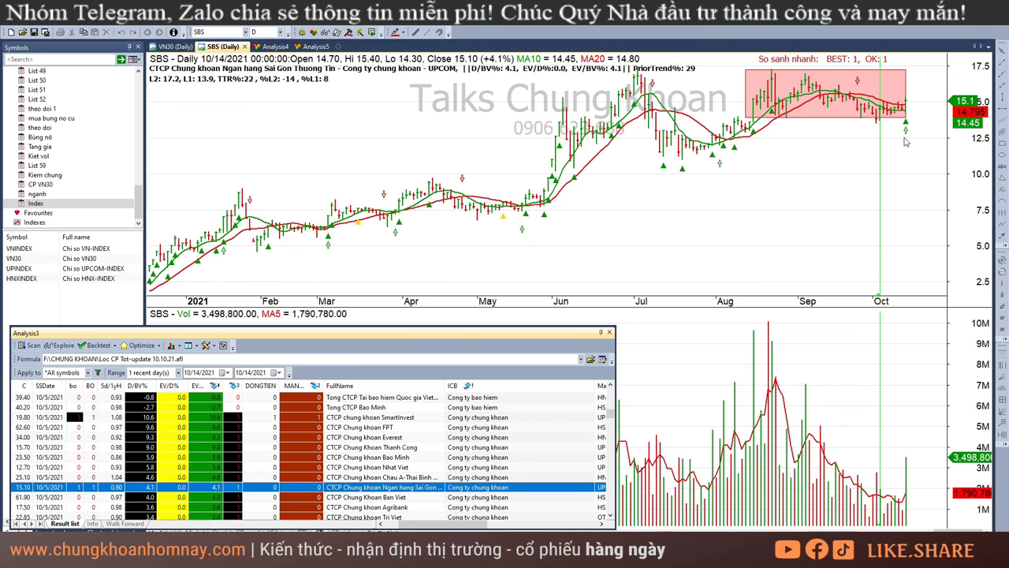
{"action": "left_click", "coordinate": [909, 459]}
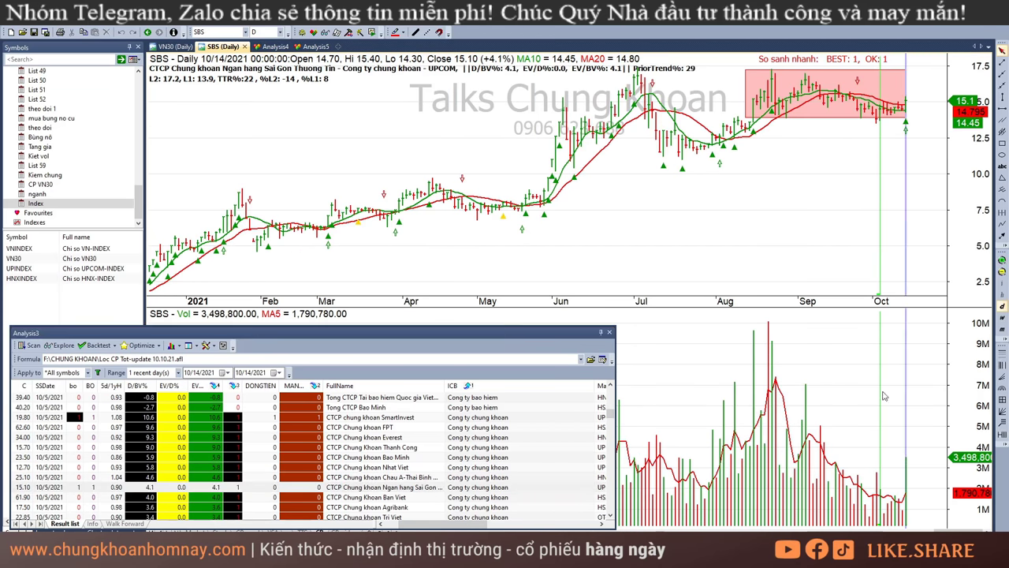
{"action": "left_click", "coordinate": [886, 522]}
{"action": "left_click", "coordinate": [902, 517]}
{"action": "left_click", "coordinate": [892, 514]}
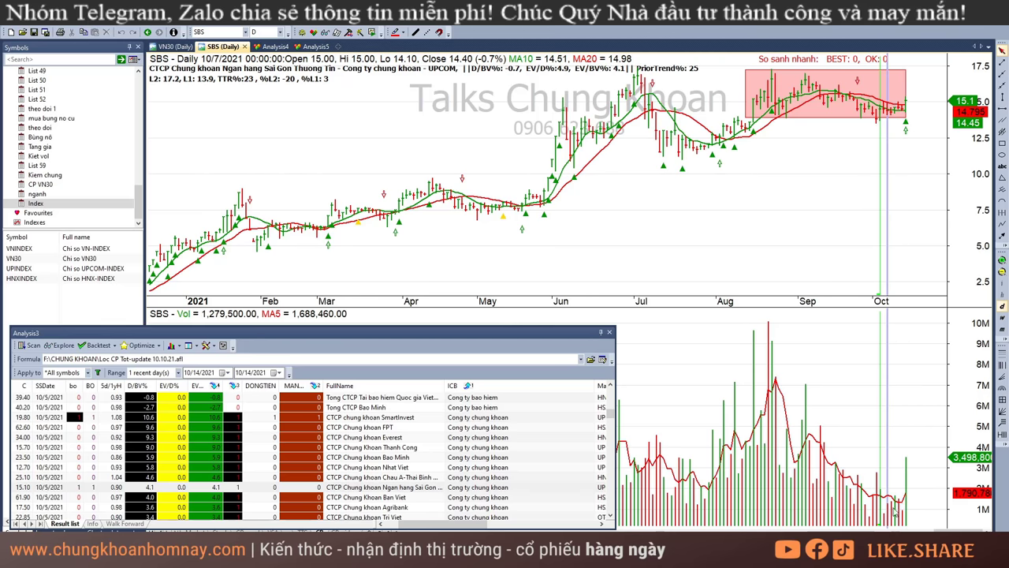
{"action": "mouse_move", "coordinate": [889, 155]}
Open the VCI and AGR charts from the analysis results and inspect their latest October price bars
{"action": "left_click", "coordinate": [356, 498]}
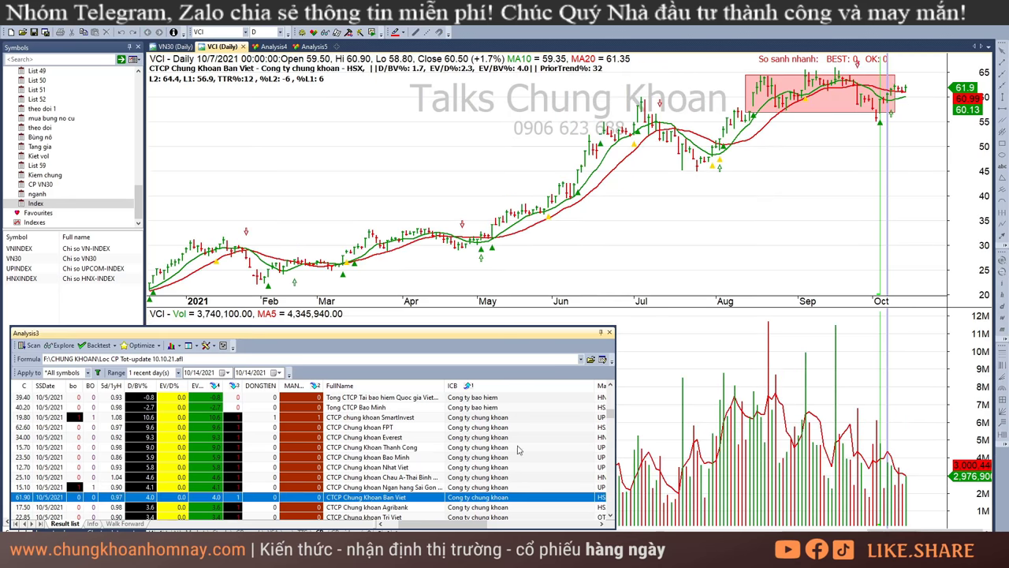
{"action": "left_click", "coordinate": [899, 143]}
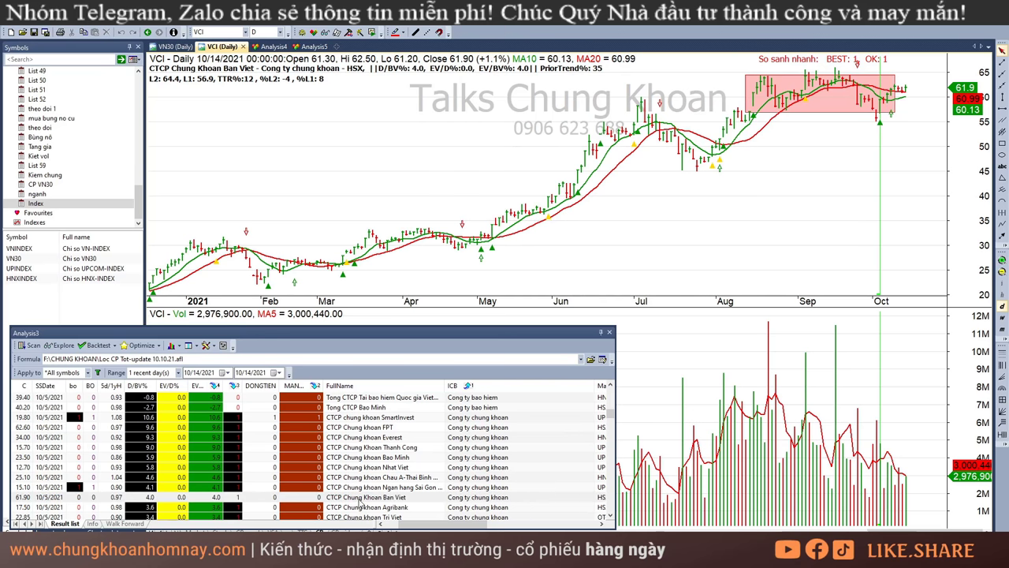
{"action": "left_click", "coordinate": [359, 504]}
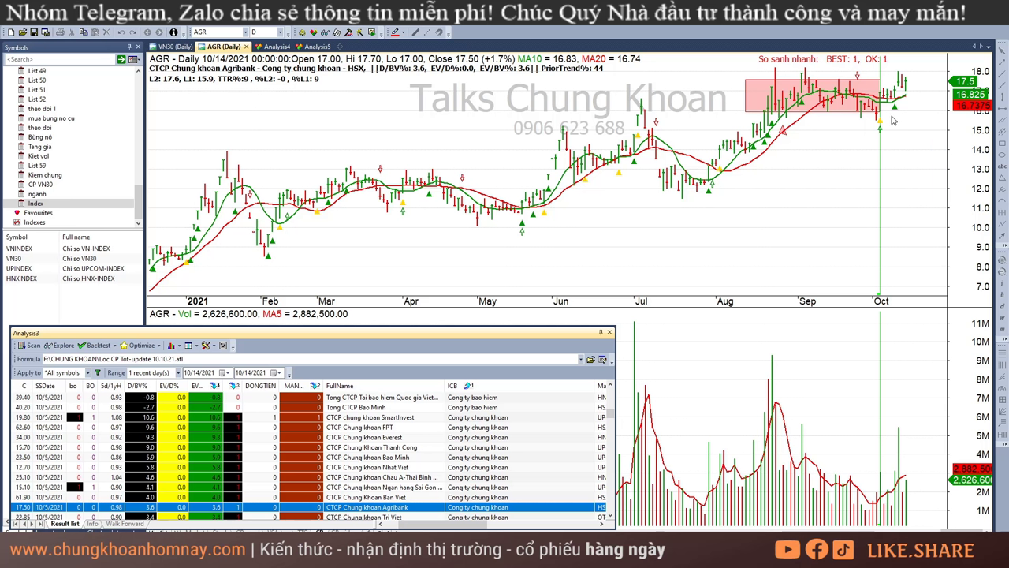
{"action": "mouse_move", "coordinate": [911, 116]}
{"action": "mouse_move", "coordinate": [936, 88]}
Open the TVB chart and examine its daily bars from 9/24/2021 through 10/4/2021
{"action": "key", "text": "Down"}
{"action": "left_click", "coordinate": [897, 141]}
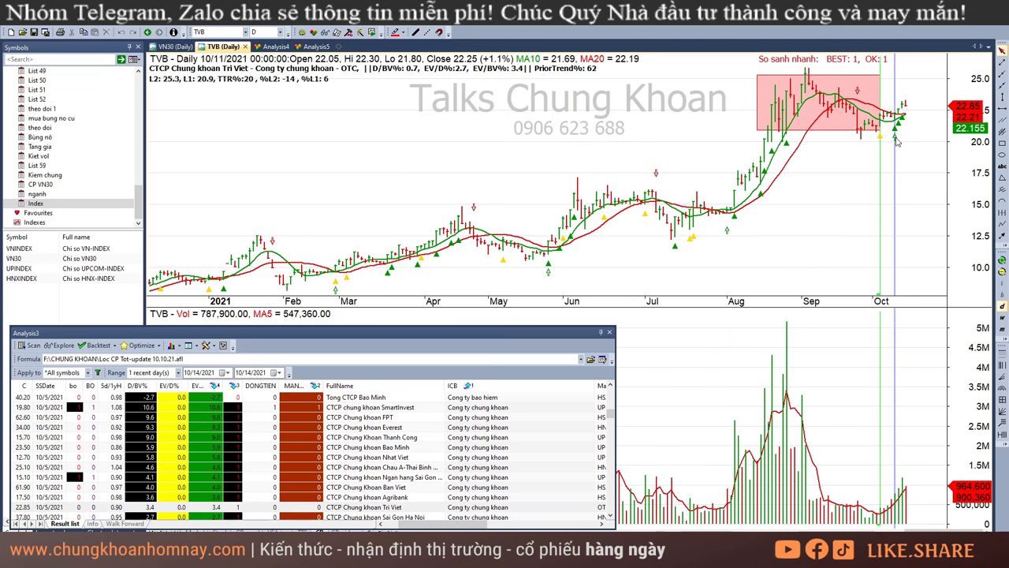
{"action": "left_click", "coordinate": [868, 510]}
{"action": "left_click", "coordinate": [854, 195]}
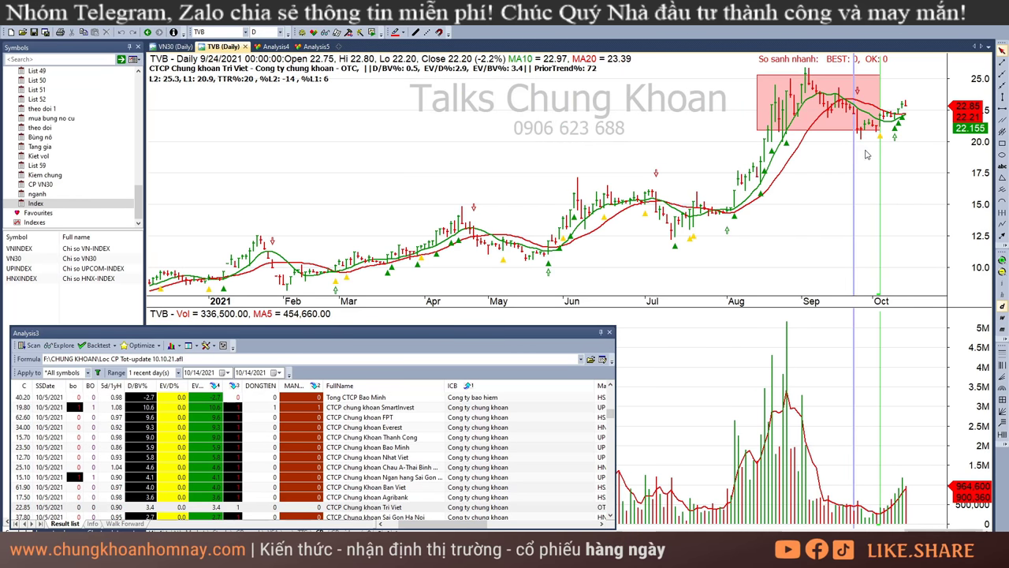
{"action": "key", "text": "Right"}
{"action": "key", "text": "Right"}
{"action": "key", "text": "Right"}
{"action": "key", "text": "Right"}
{"action": "key", "text": "Right"}
{"action": "key", "text": "Right"}
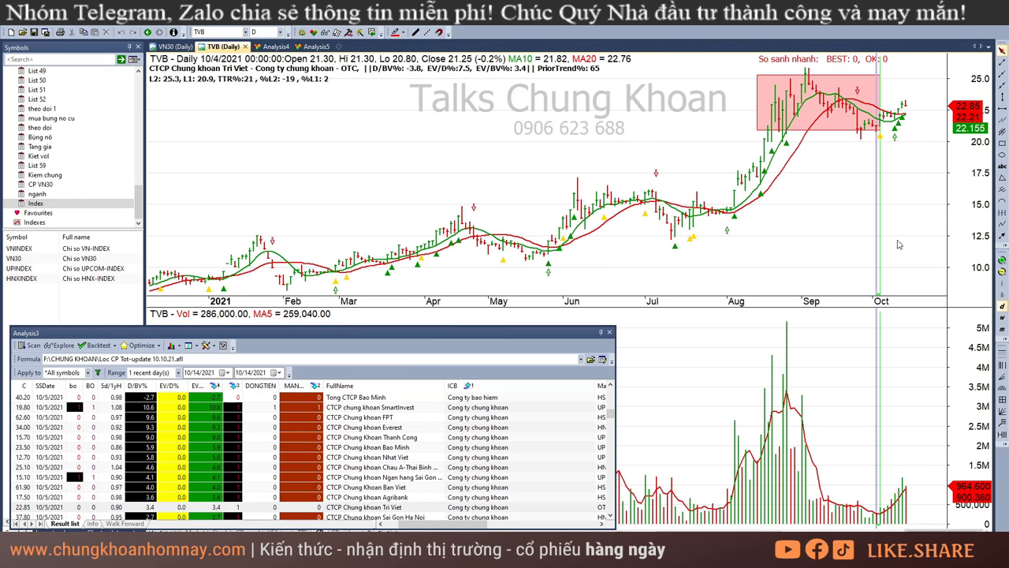
Compare the TVB price and volume bars of 10/6/2021, 10/11/2021 and 10/14/2021
{"action": "left_click", "coordinate": [894, 504]}
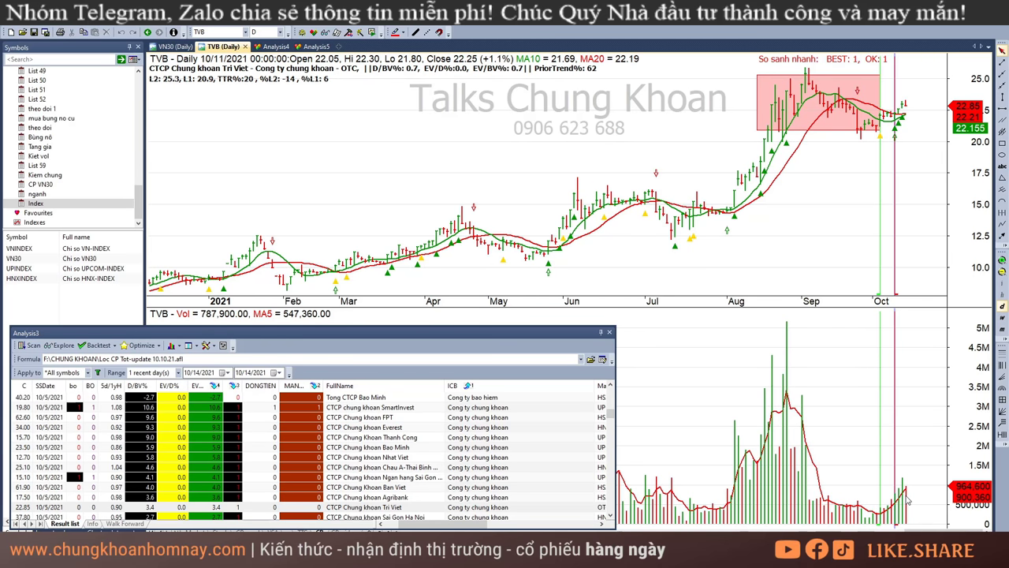
{"action": "left_click", "coordinate": [907, 501]}
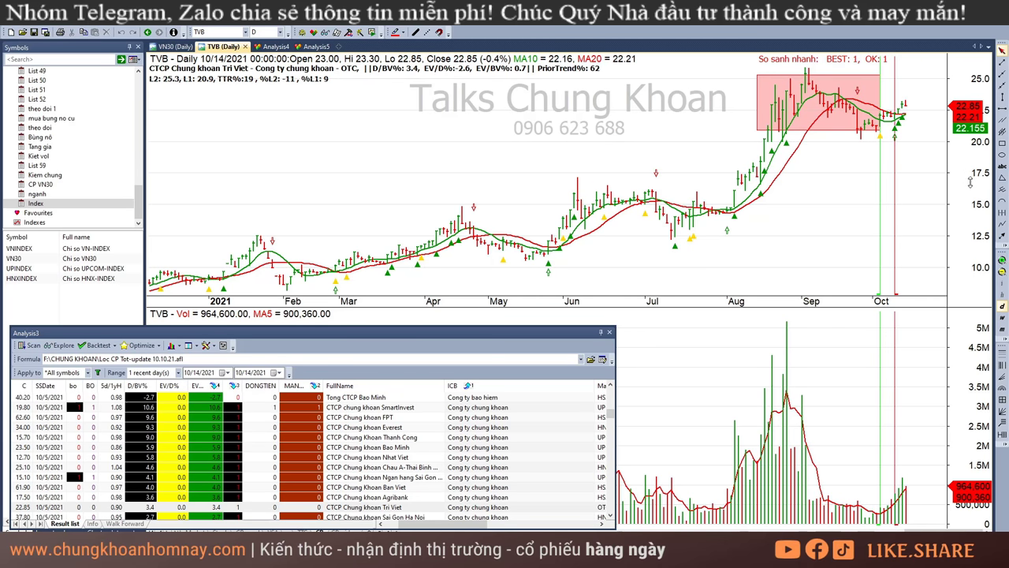
{"action": "left_click", "coordinate": [940, 167]}
{"action": "left_click", "coordinate": [884, 151]}
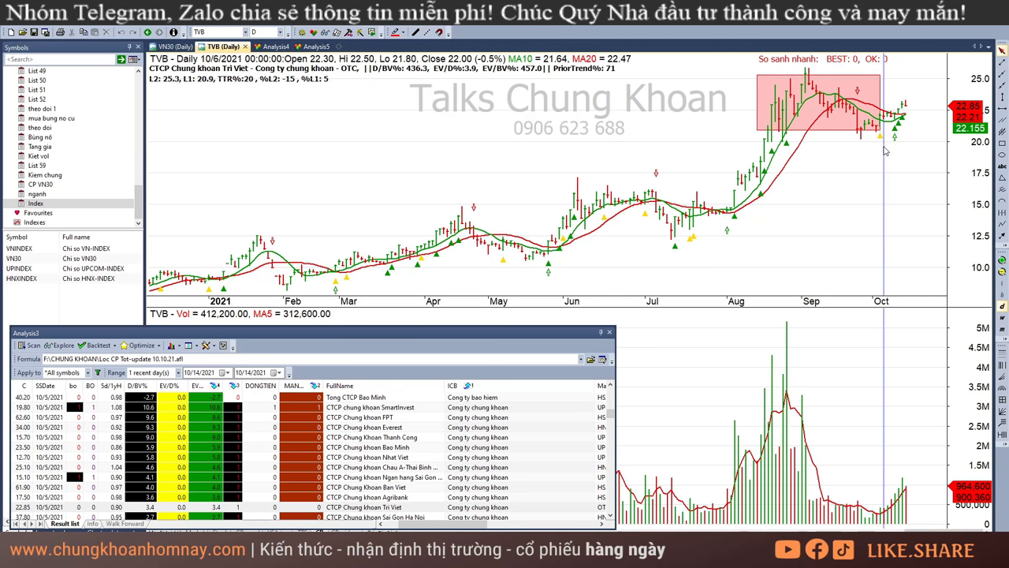
{"action": "left_click", "coordinate": [883, 150]}
{"action": "left_click", "coordinate": [959, 172]}
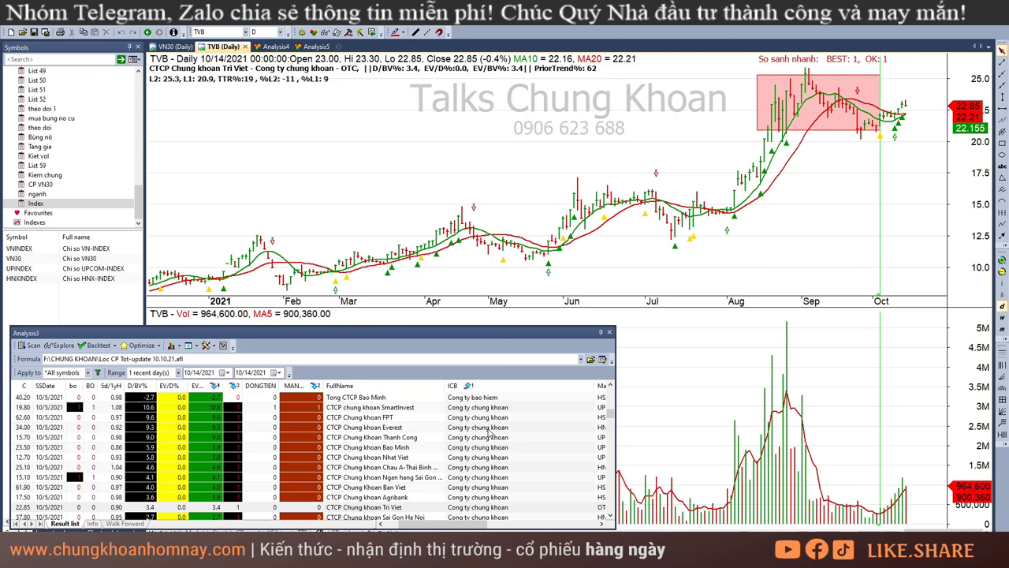
Go through the remaining securities companies in the analysis results, viewing the MBS and VDS charts
{"action": "key", "text": "Down"}
{"action": "key", "text": "Down"}
{"action": "key", "text": "Down"}
{"action": "key", "text": "Down"}
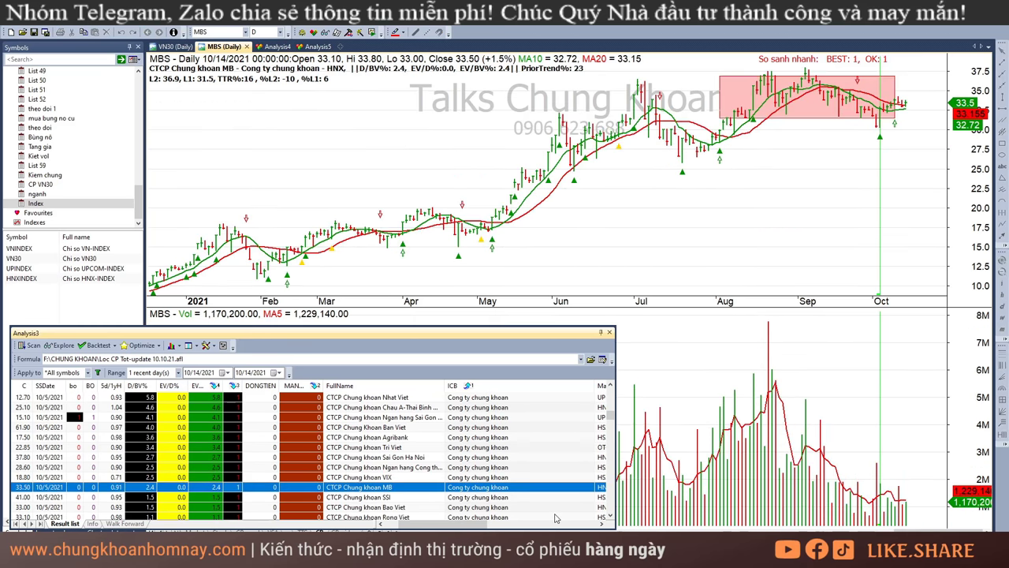
{"action": "key", "text": "Down"}
{"action": "key", "text": "Down"}
Open the SKG chart from the transport services group and inspect its September and early October bars
{"action": "scroll", "coordinate": [536, 443], "scroll_direction": "down", "scroll_amount": 4}
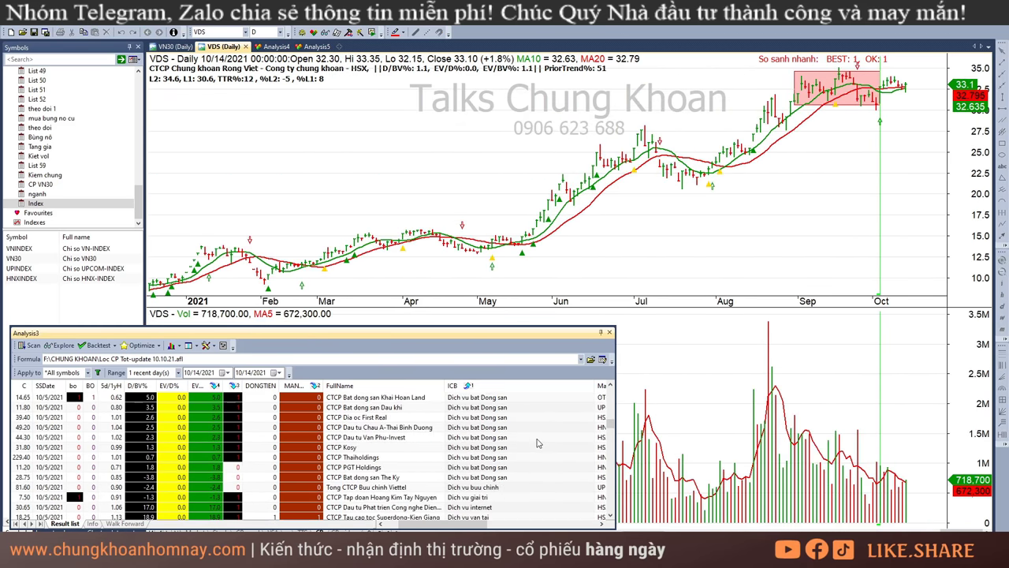
{"action": "scroll", "coordinate": [536, 443], "scroll_direction": "down", "scroll_amount": 3}
{"action": "left_click", "coordinate": [527, 427]}
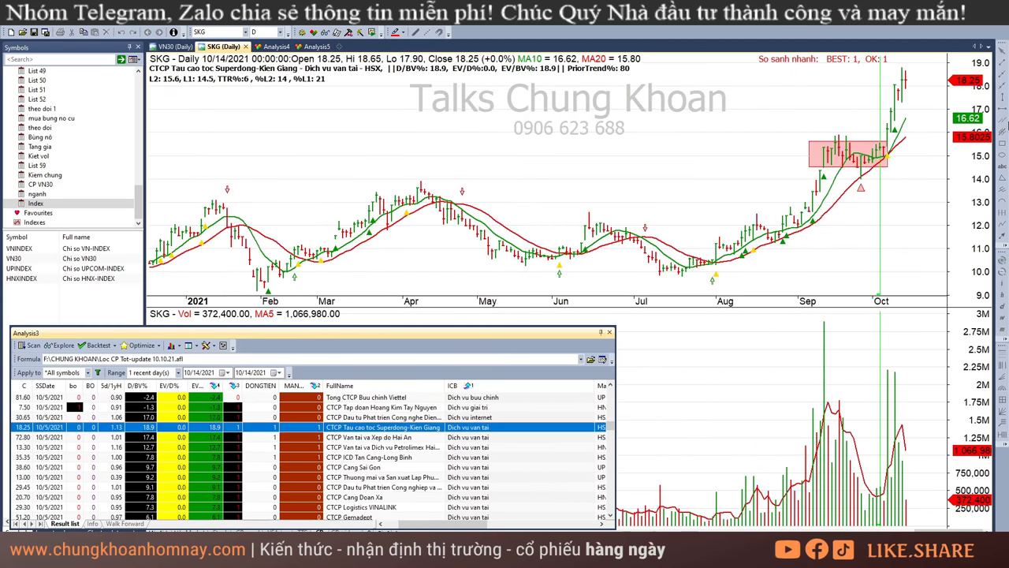
{"action": "left_click", "coordinate": [883, 215]}
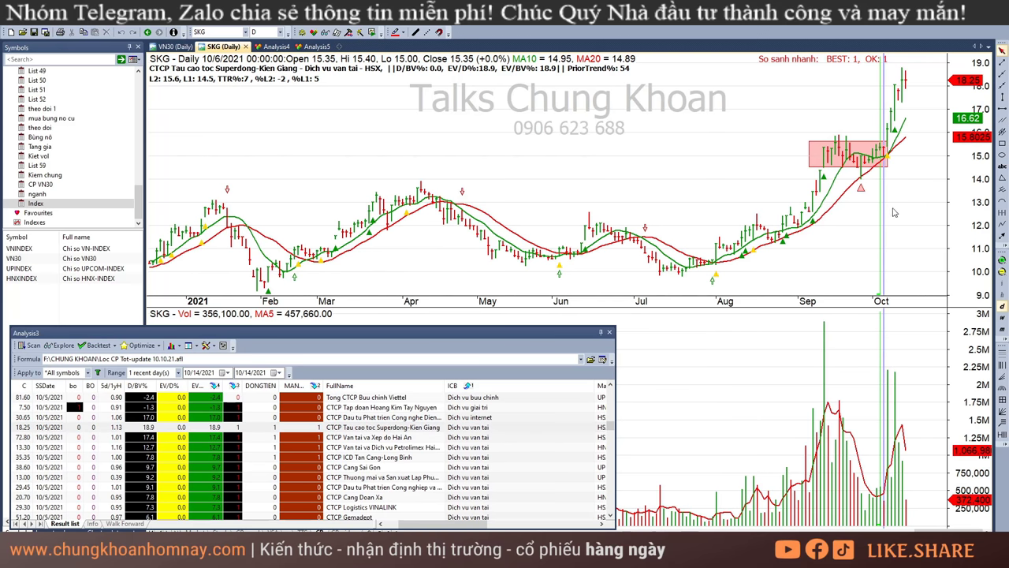
{"action": "left_click", "coordinate": [892, 203]}
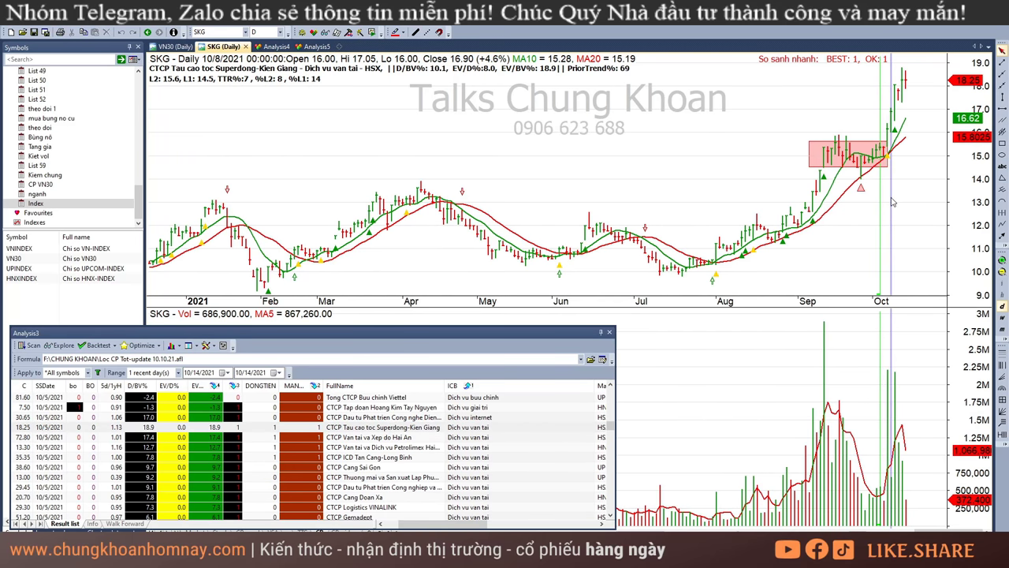
{"action": "left_click", "coordinate": [839, 203]}
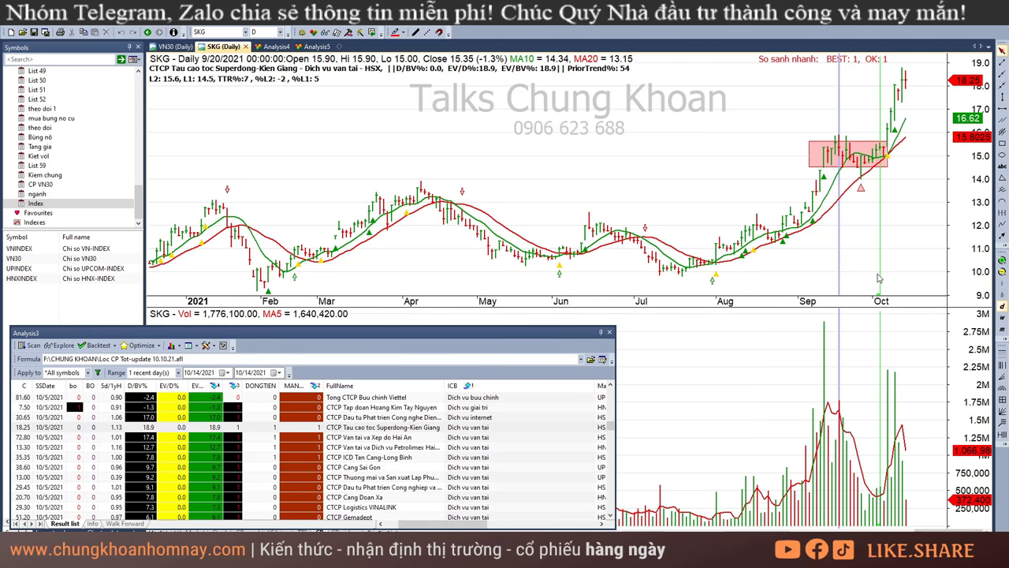
{"action": "left_click", "coordinate": [867, 207]}
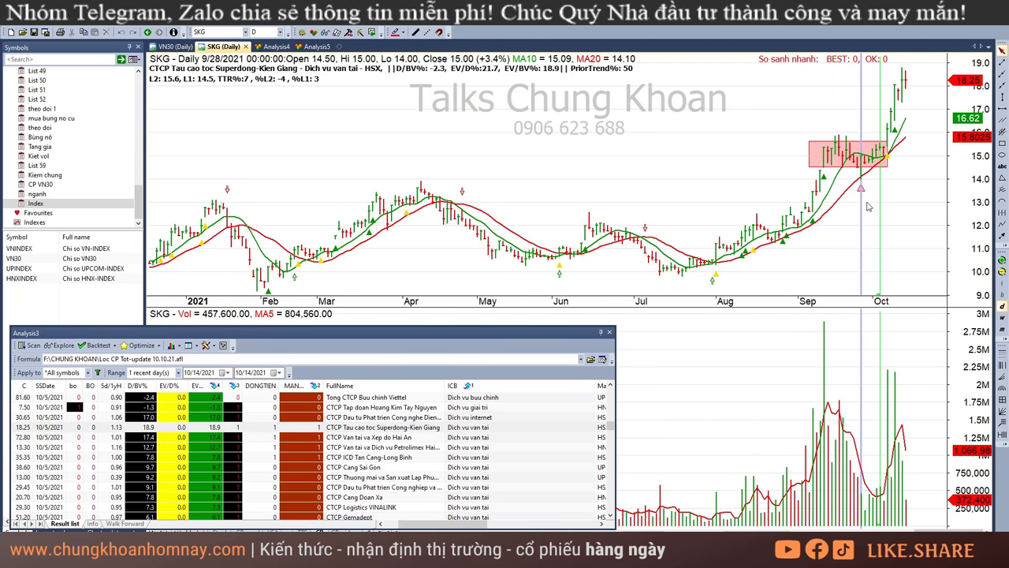
Inspect the SKG price and volume bars around 9/28/2021 to 9/30/2021 near the consolidation rectangle's end
{"action": "key", "text": "Left"}
{"action": "key", "text": "Left"}
{"action": "key", "text": "Left"}
{"action": "key", "text": "Left"}
{"action": "left_click", "coordinate": [862, 203]}
{"action": "key", "text": "End"}
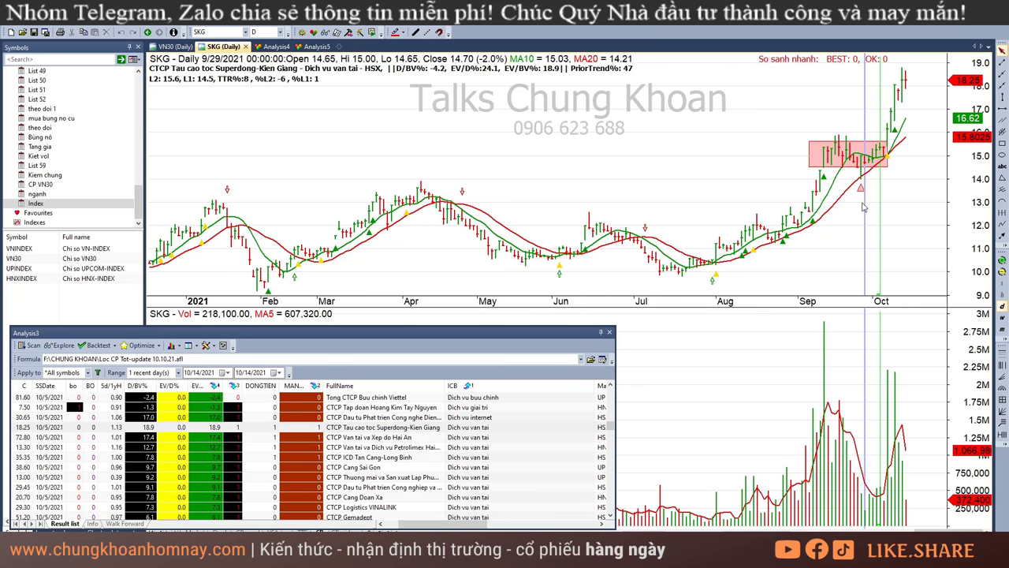
{"action": "left_click", "coordinate": [862, 207]}
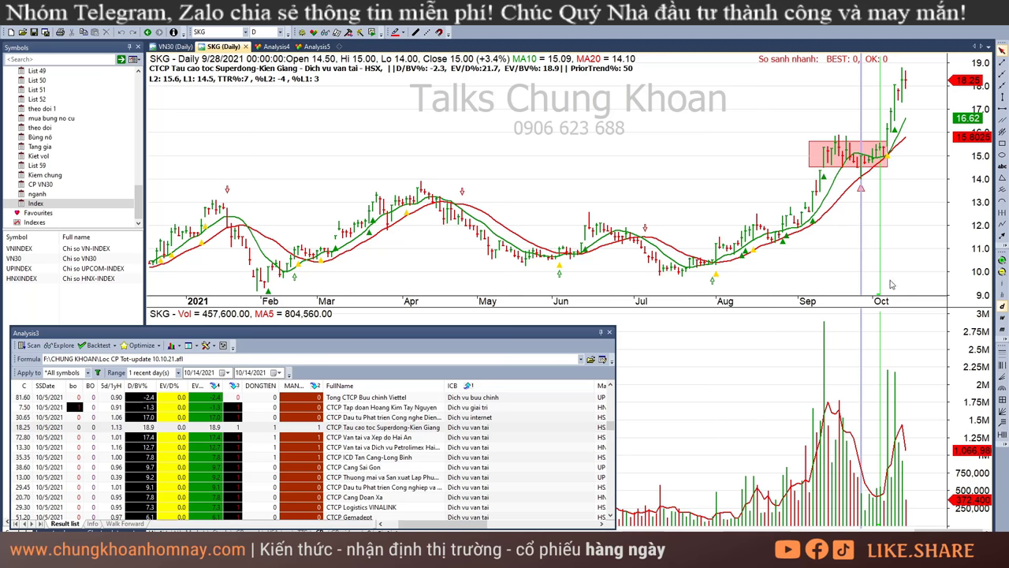
{"action": "left_click", "coordinate": [870, 502]}
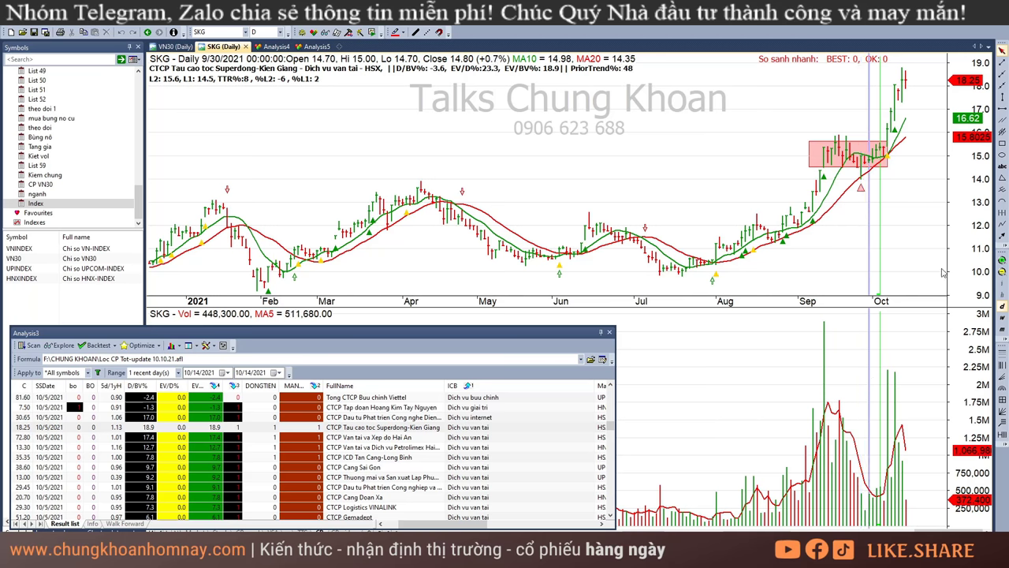
Draw an arrow pointing at the lower edge of the SKG consolidation rectangle, and delete it again
{"action": "left_click", "coordinate": [1001, 236]}
{"action": "left_click_drag", "start_coordinate": [913, 202], "coordinate": [874, 166]}
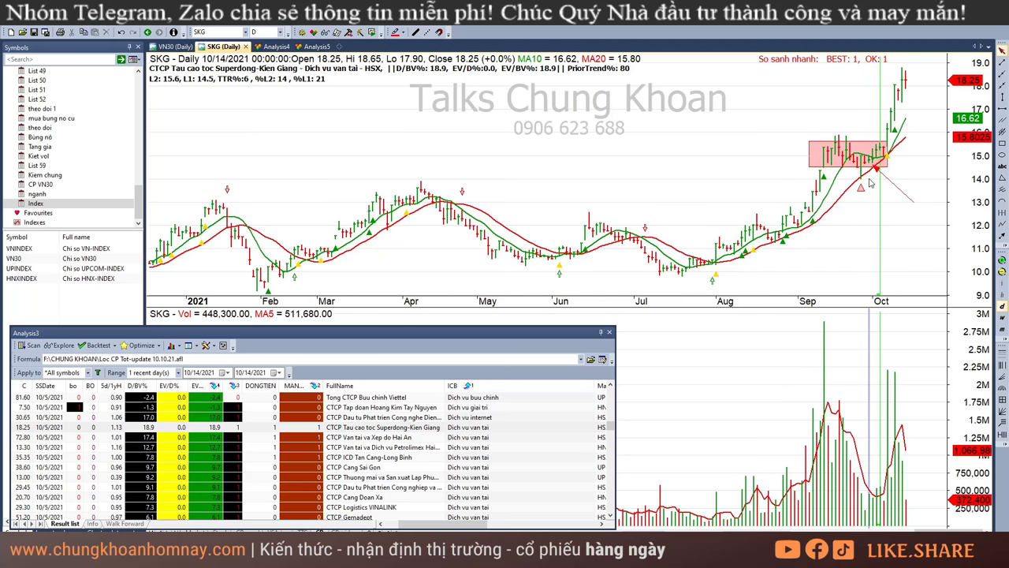
{"action": "left_click", "coordinate": [908, 199]}
{"action": "key", "text": "Delete"}
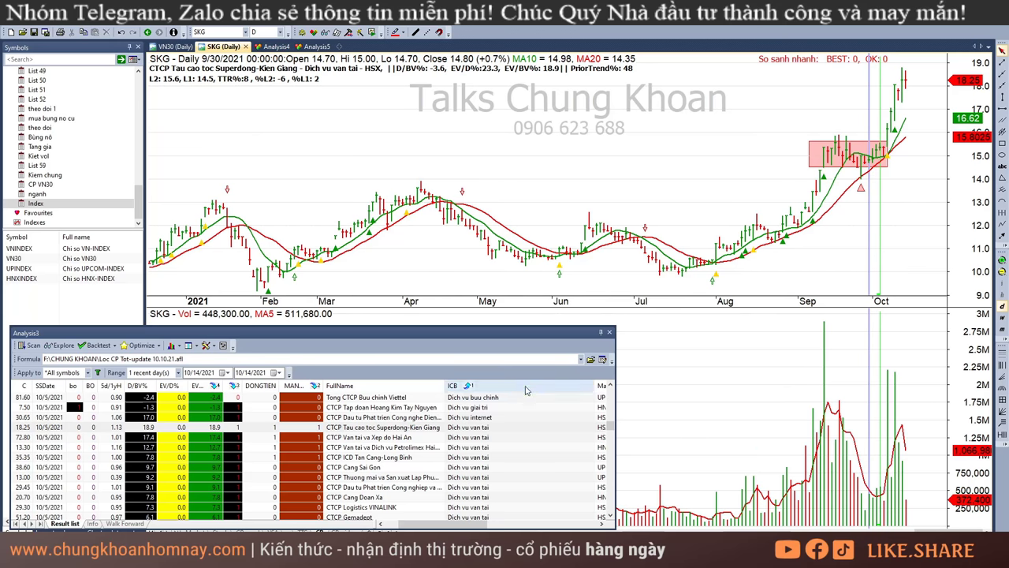
View the HAH chart briefly, return to the SKG chart and inspect its 10/7/2021 breakout bar
{"action": "left_click", "coordinate": [505, 438]}
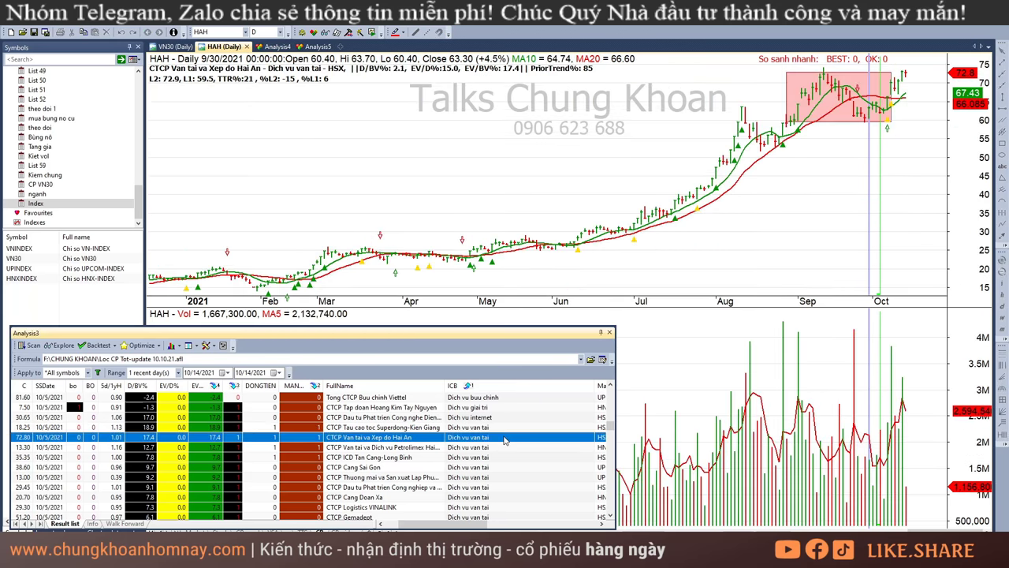
{"action": "left_click", "coordinate": [503, 427]}
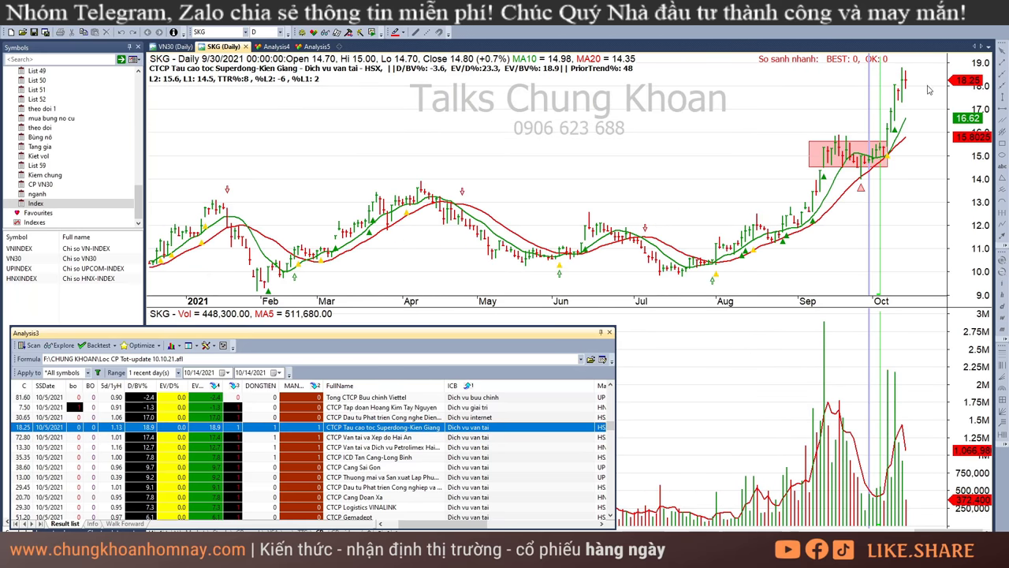
{"action": "left_click", "coordinate": [889, 182]}
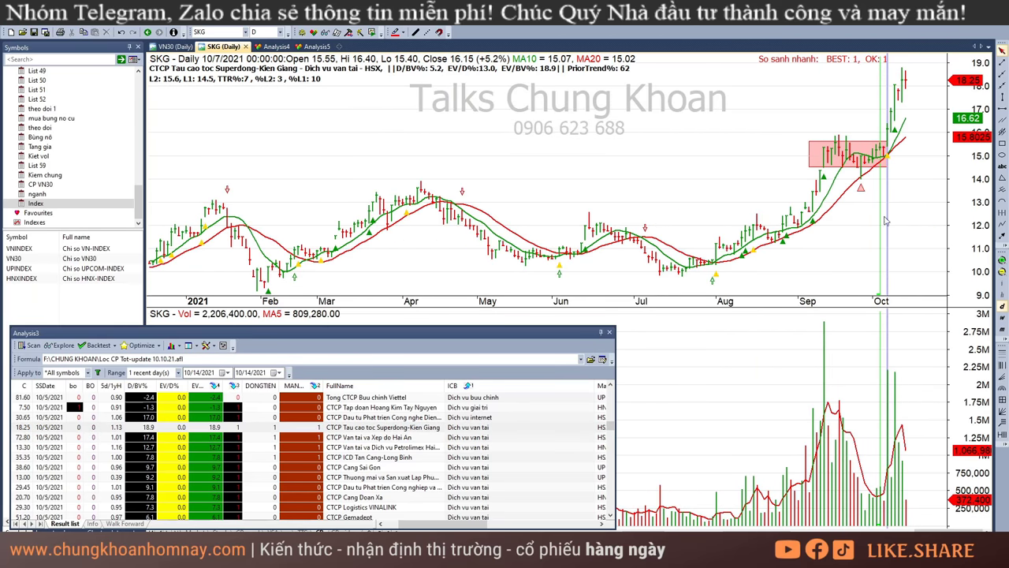
Open the HAH chart and inspect its latest bar and the 9/6/2021 and 9/29/2021 bars
{"action": "left_click", "coordinate": [499, 438]}
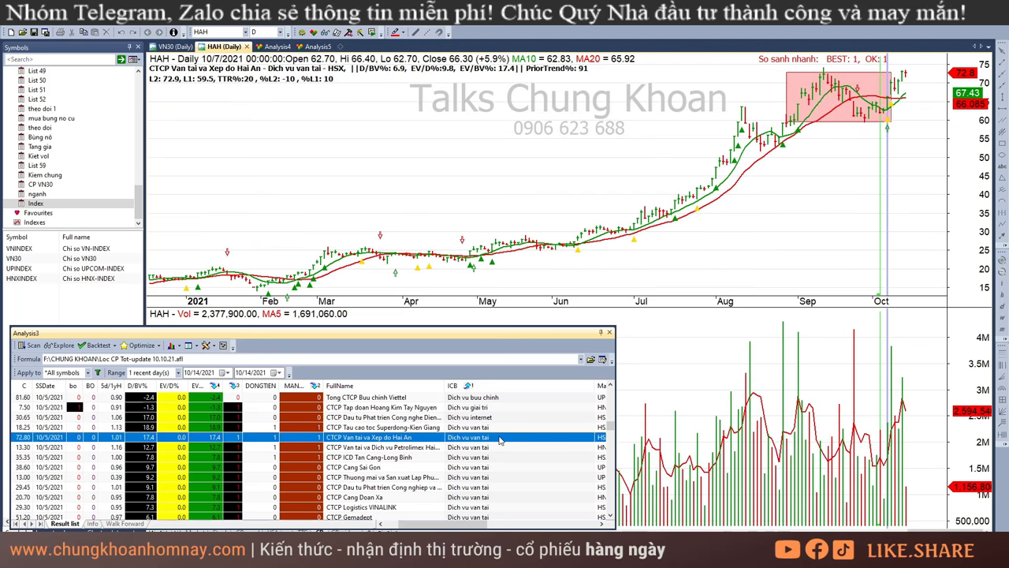
{"action": "left_click", "coordinate": [920, 99]}
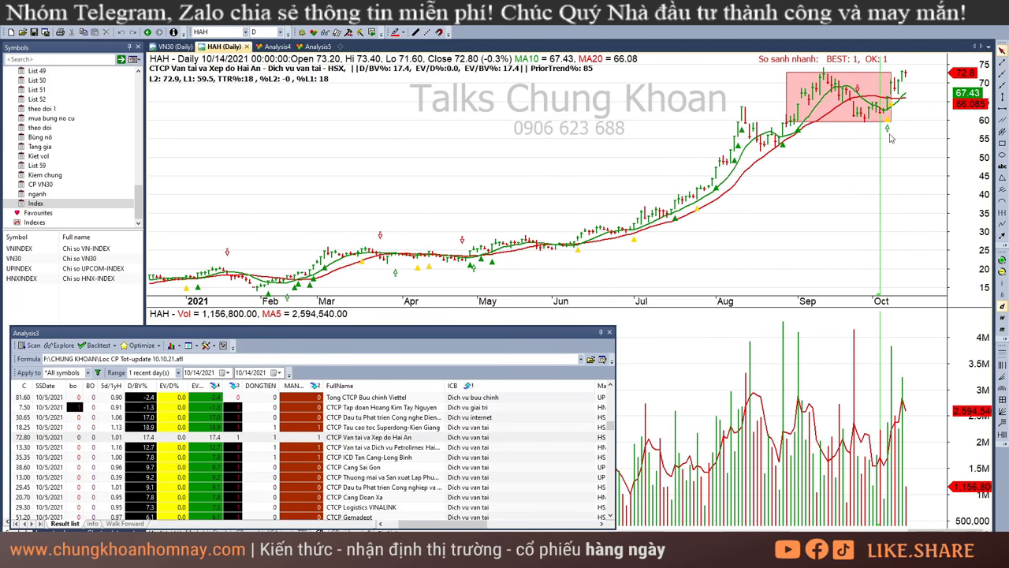
{"action": "left_click", "coordinate": [801, 209]}
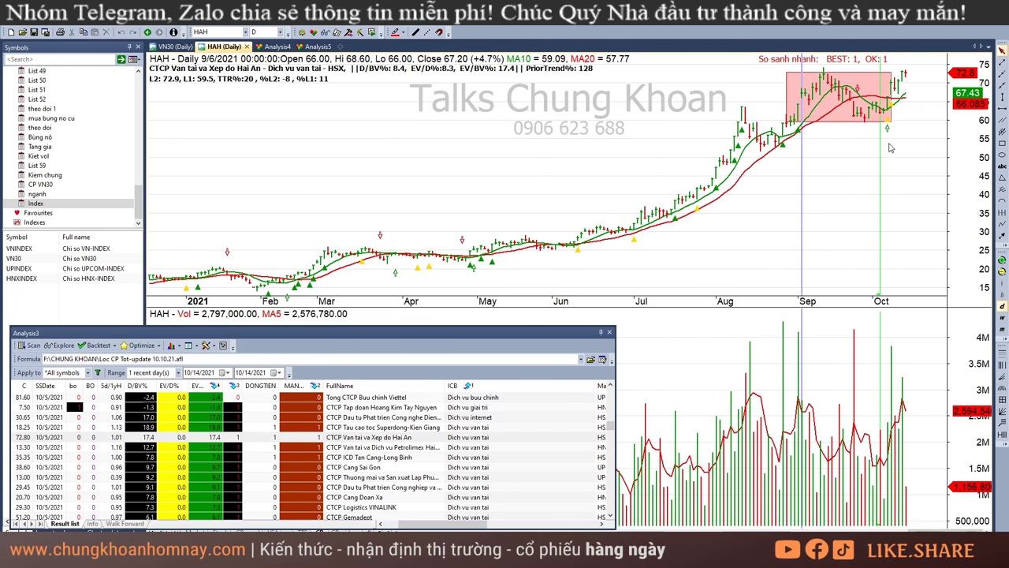
{"action": "left_click", "coordinate": [865, 153]}
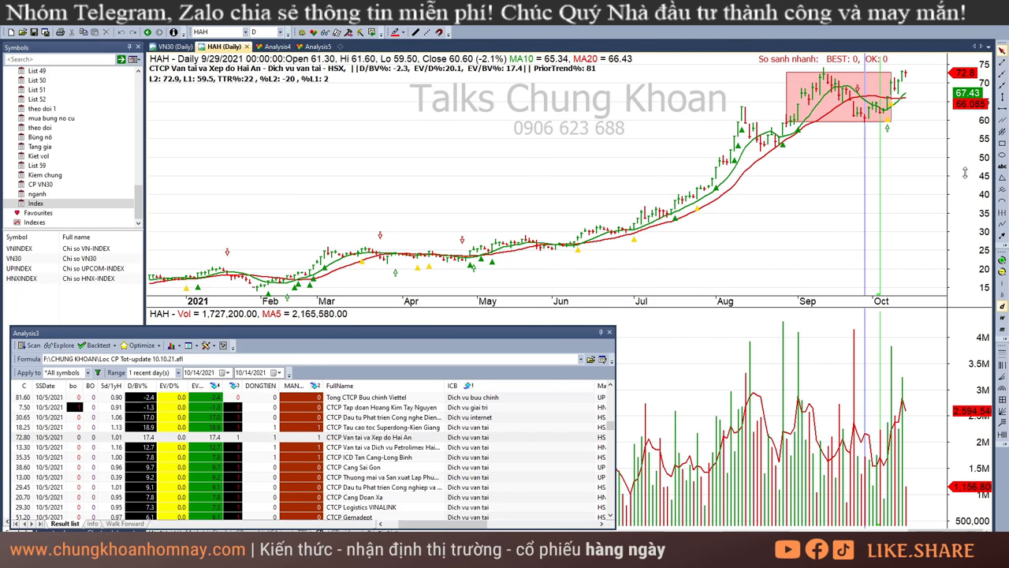
Inspect the HAH price and volume bars for 9/8/2021, 9/29/2021 and 10/4/2021 through 10/6/2021
{"action": "left_click", "coordinate": [809, 201]}
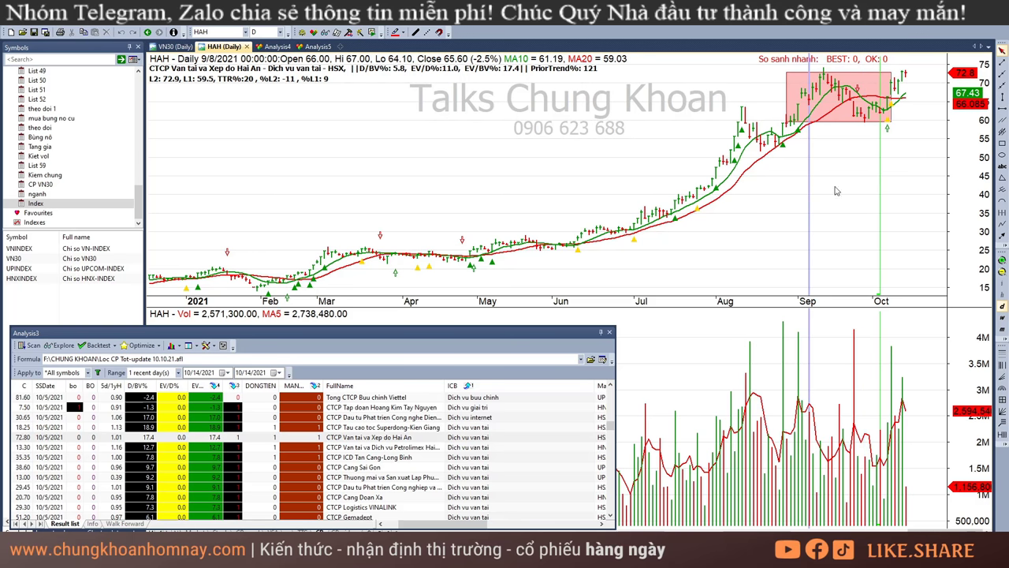
{"action": "left_click", "coordinate": [865, 138]}
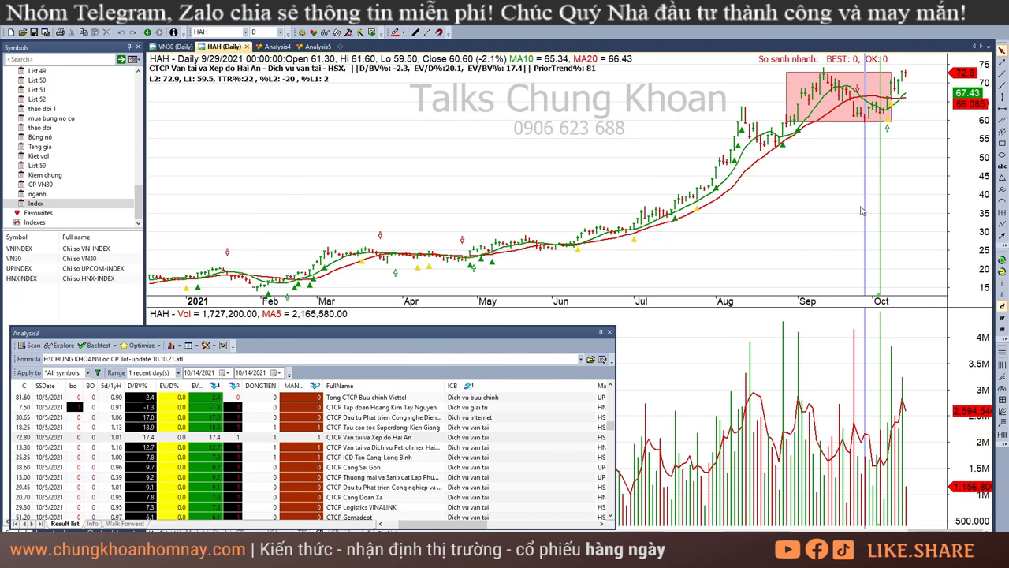
{"action": "left_click", "coordinate": [880, 152]}
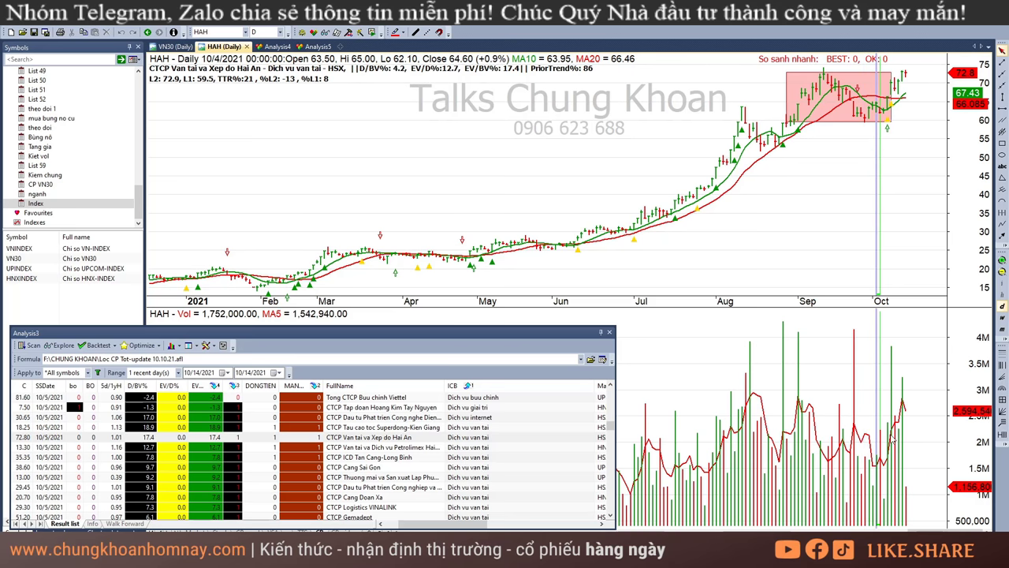
{"action": "left_click", "coordinate": [882, 449]}
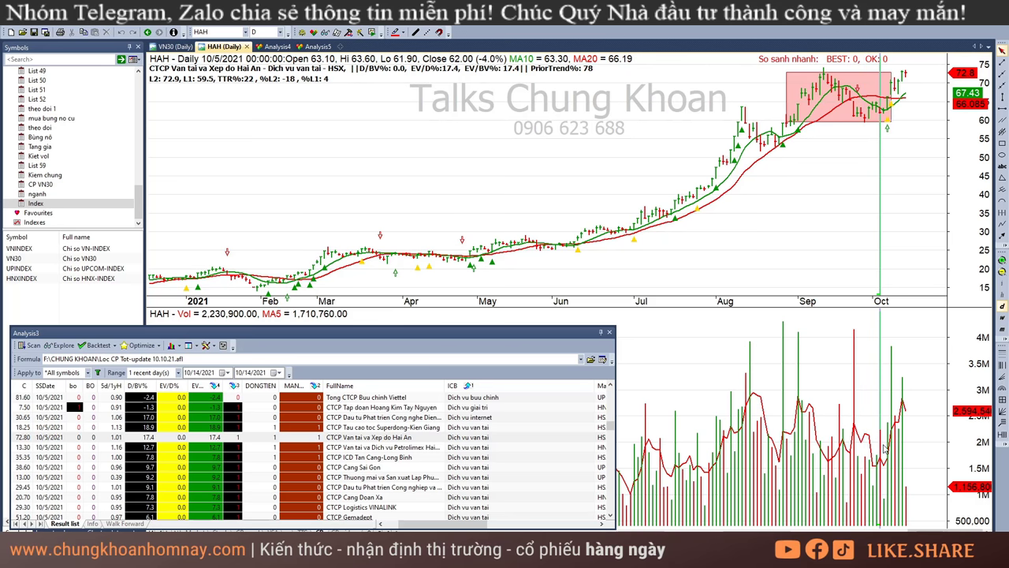
{"action": "left_click", "coordinate": [884, 138]}
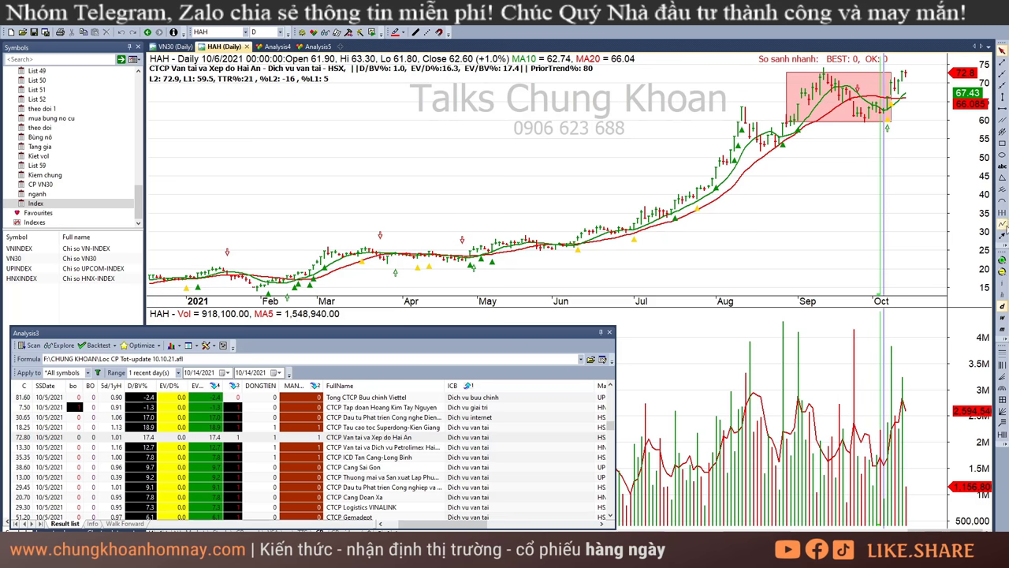
Draw an arrow pointing at the early-October low inside the HAH consolidation rectangle, inspect the 10/6/2021 bar, and delete the arrow again
{"action": "left_click", "coordinate": [1002, 224]}
{"action": "left_click_drag", "start_coordinate": [917, 158], "coordinate": [886, 115]}
{"action": "left_click", "coordinate": [1001, 262]}
{"action": "left_click", "coordinate": [810, 235]}
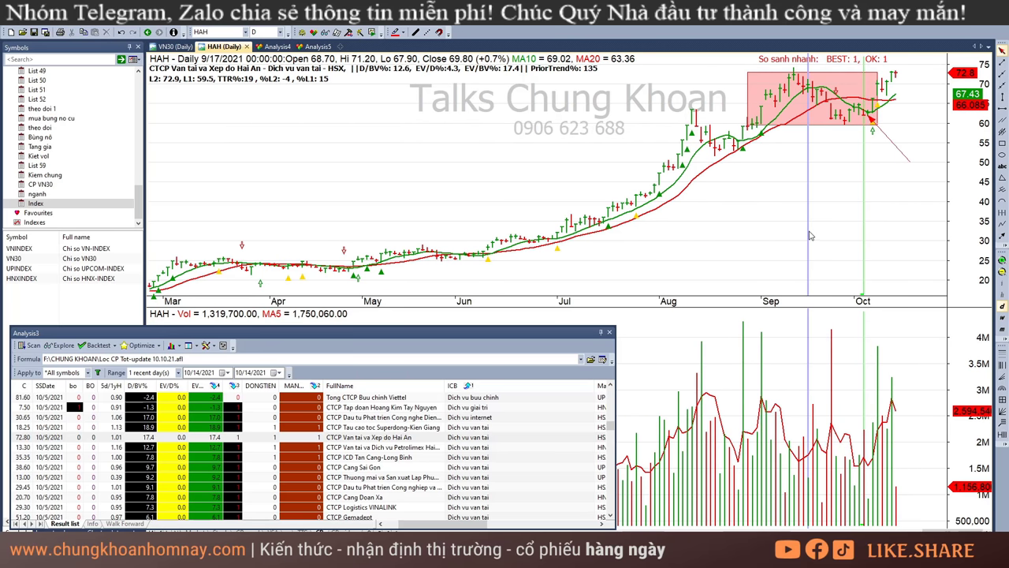
{"action": "left_click", "coordinate": [892, 144]}
{"action": "left_click", "coordinate": [869, 145]}
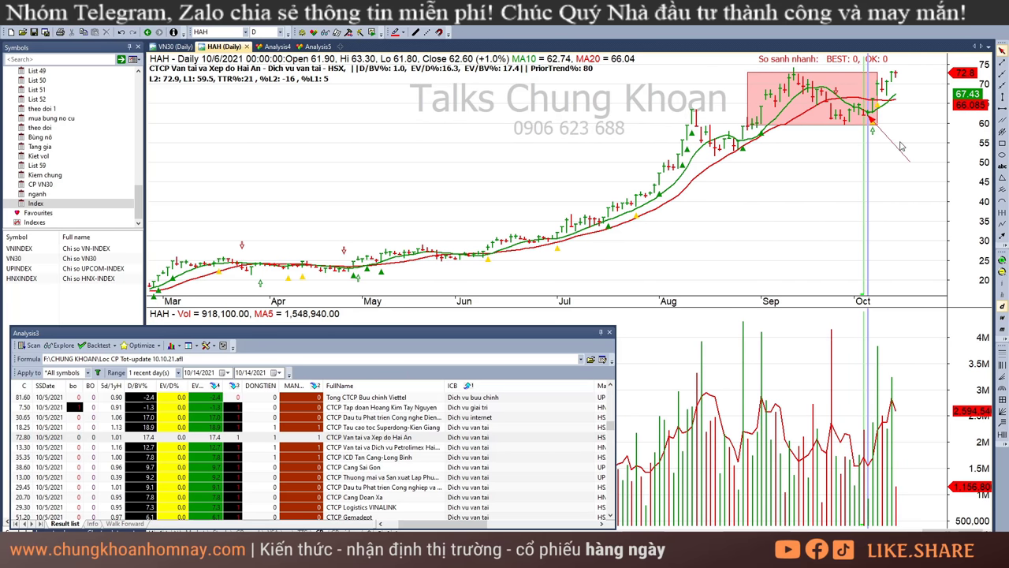
{"action": "key", "text": "Delete"}
Inspect the HAH bars of 10/11/2021 and 10/13/2021 and extend the consolidation rectangle's end to the latest bar
{"action": "left_click", "coordinate": [907, 146]}
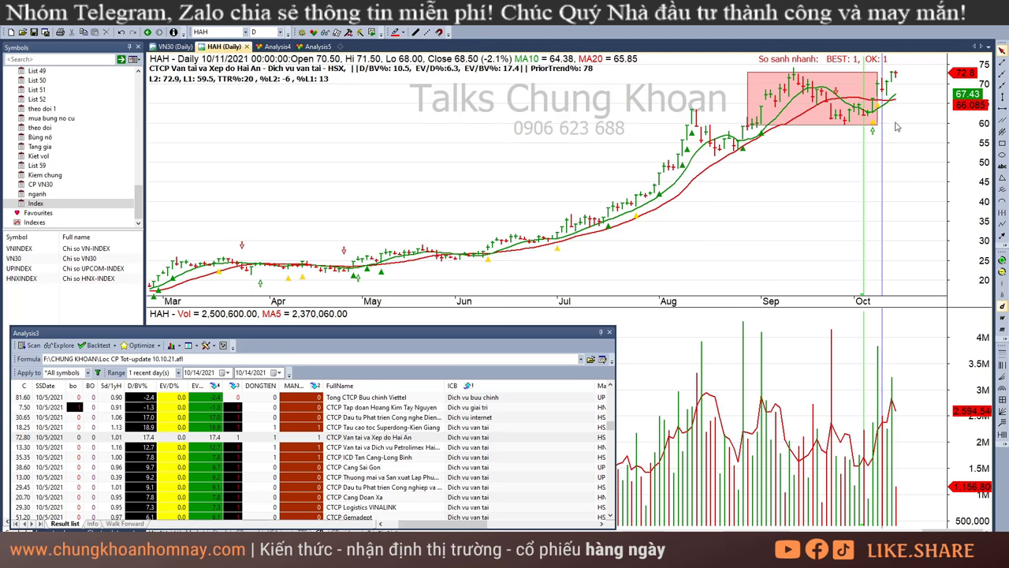
{"action": "left_click", "coordinate": [895, 380]}
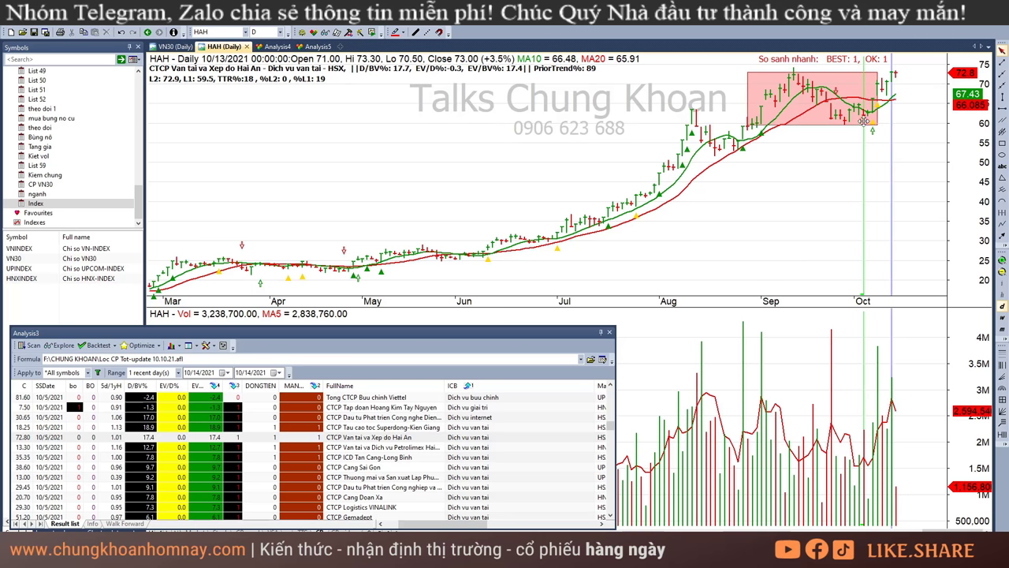
{"action": "left_click", "coordinate": [875, 79]}
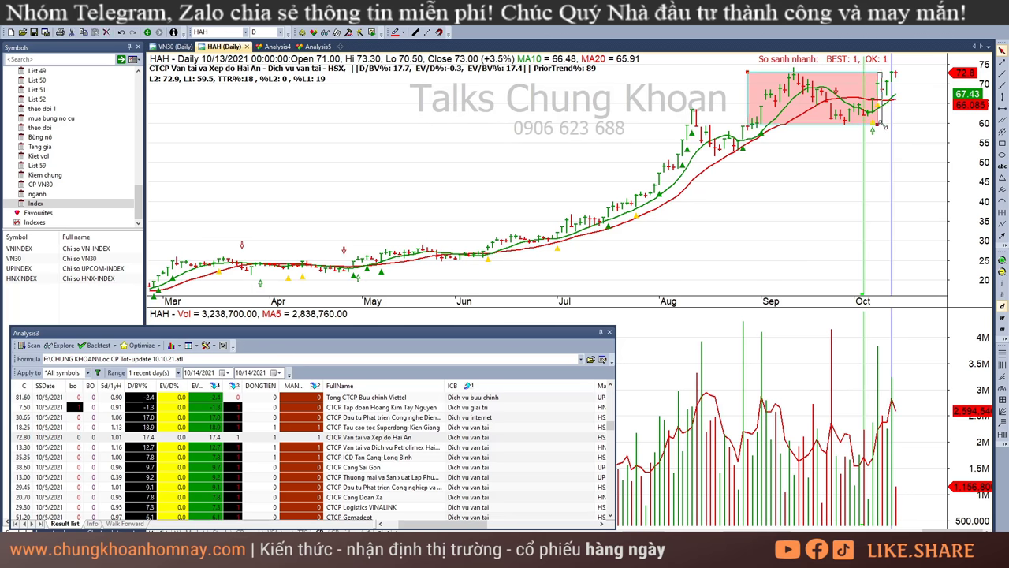
{"action": "left_click_drag", "start_coordinate": [876, 125], "coordinate": [898, 126]}
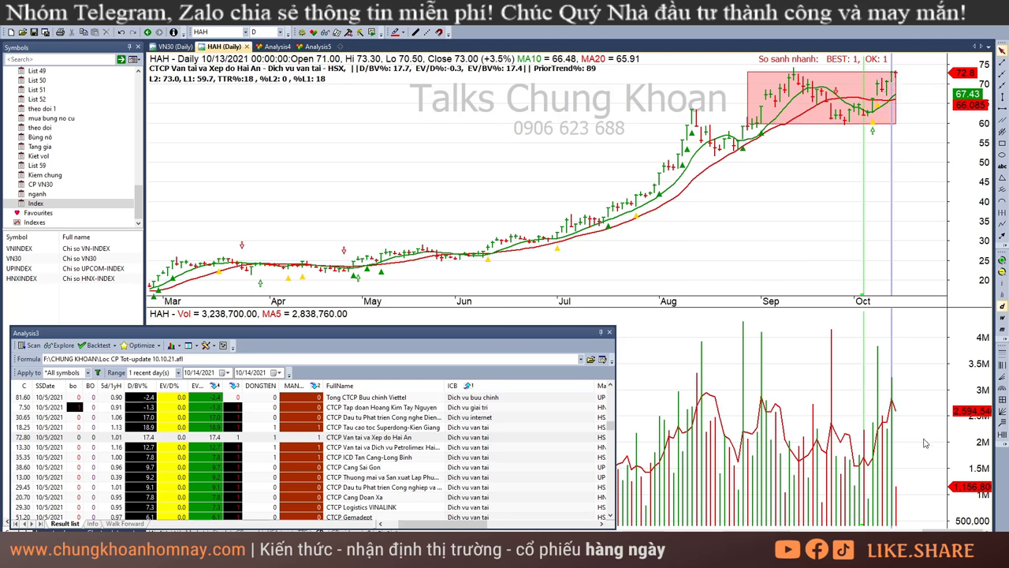
Inspect the price and volume of HAH's latest bar, 10/14/2021
{"action": "left_click", "coordinate": [933, 177]}
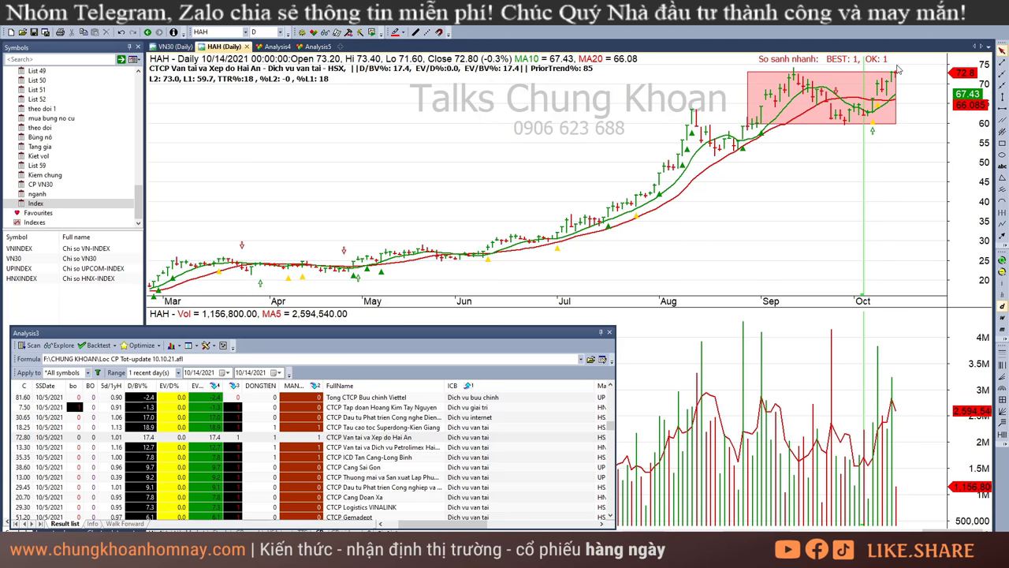
{"action": "left_click", "coordinate": [899, 494]}
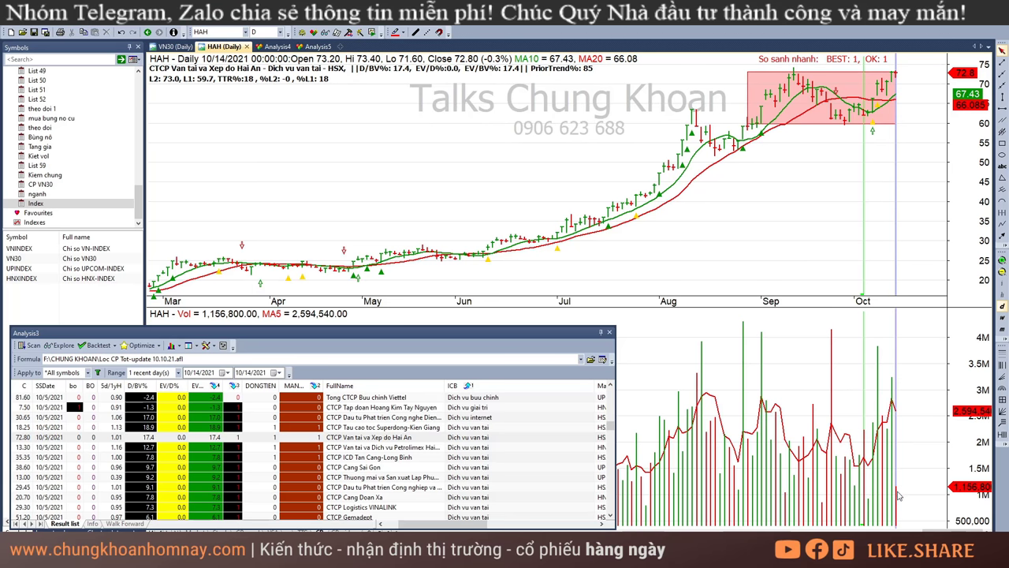
{"action": "left_click", "coordinate": [929, 118]}
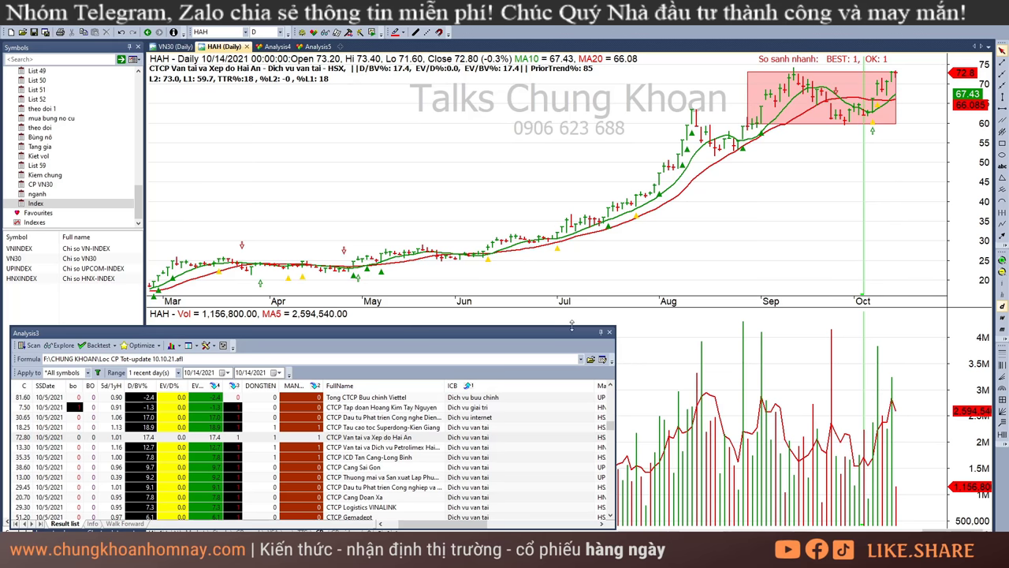
Review the transport stock charts from PTS through ILB to LPT in the exploration results
{"action": "left_click", "coordinate": [426, 446]}
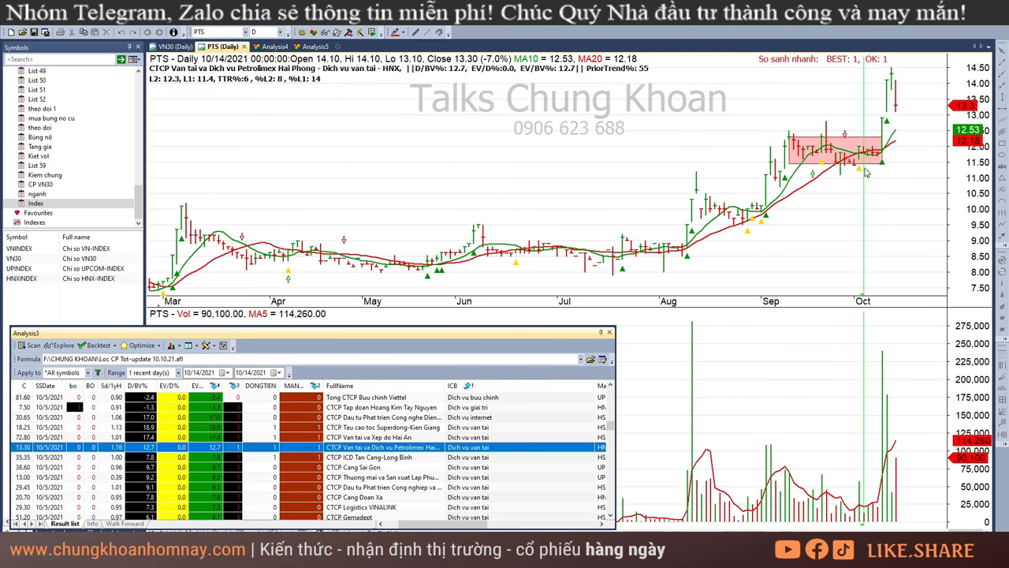
{"action": "key", "text": "Down"}
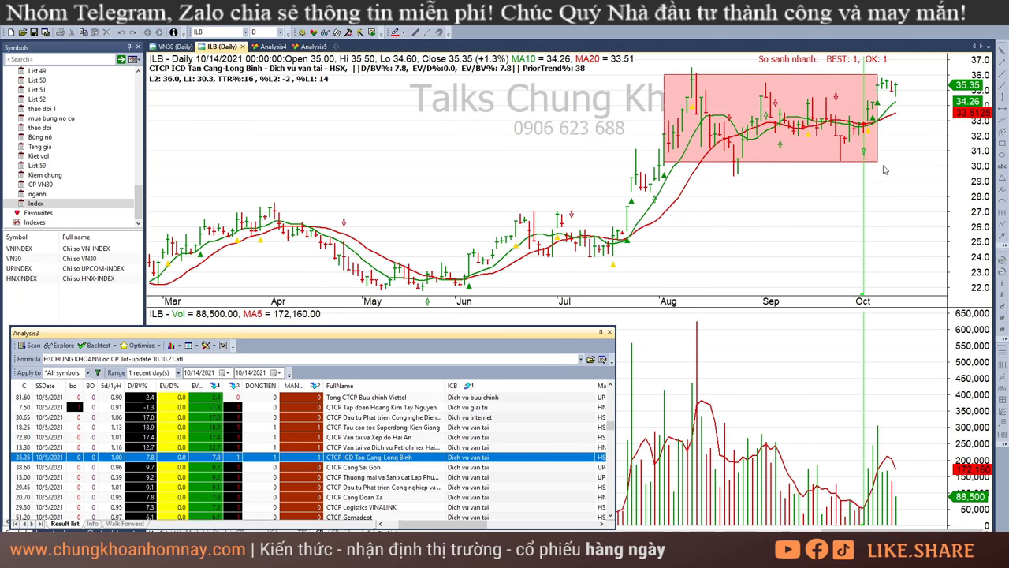
{"action": "key", "text": "Down"}
{"action": "key", "text": "Down"}
{"action": "key", "text": "Down"}
{"action": "key", "text": "Down"}
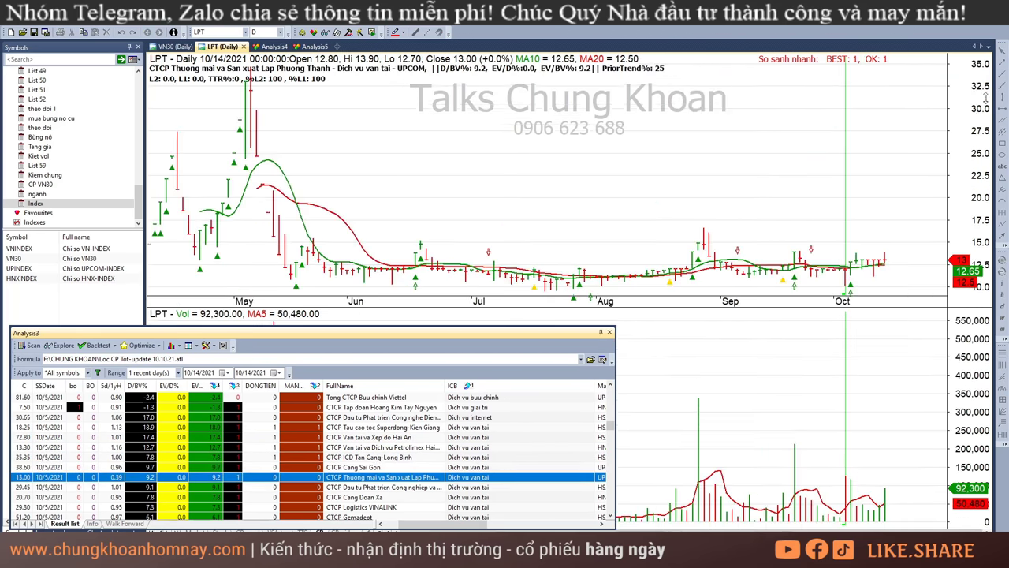
Continue through the transport stocks, reviewing the TCD, DXP and GMD charts
{"action": "key", "text": "Up"}
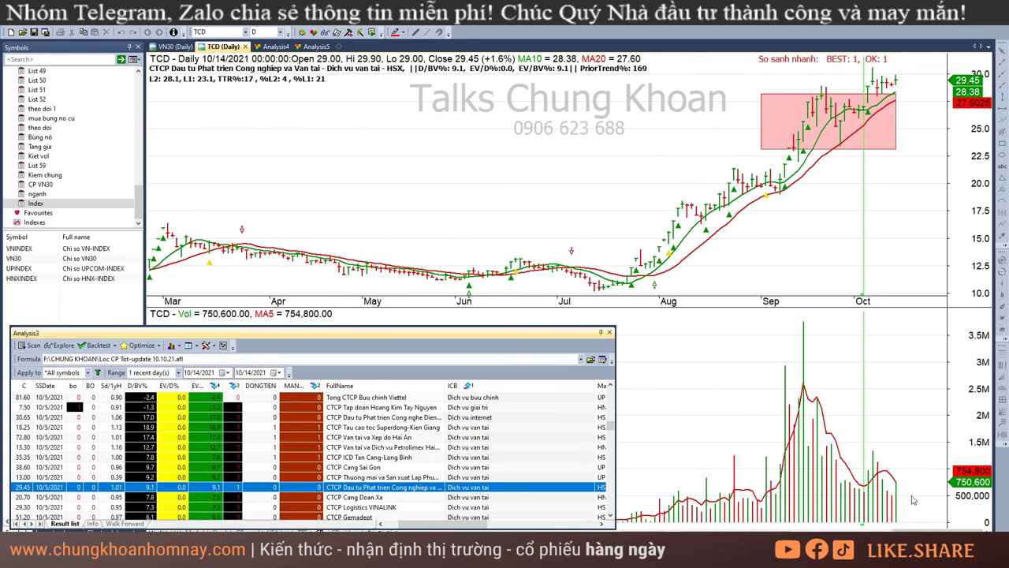
{"action": "key", "text": "Down"}
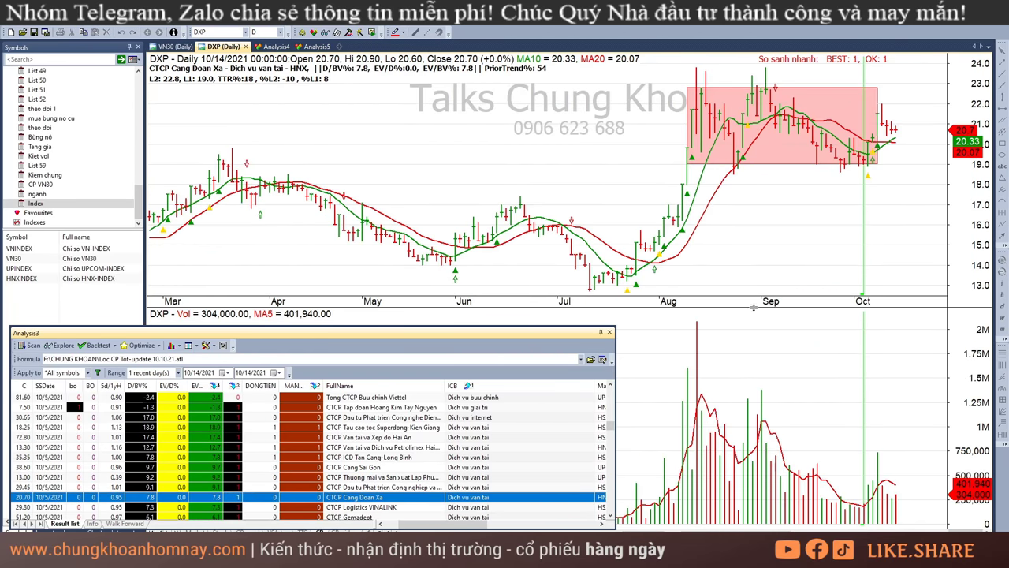
{"action": "key", "text": "Down"}
{"action": "key", "text": "Down"}
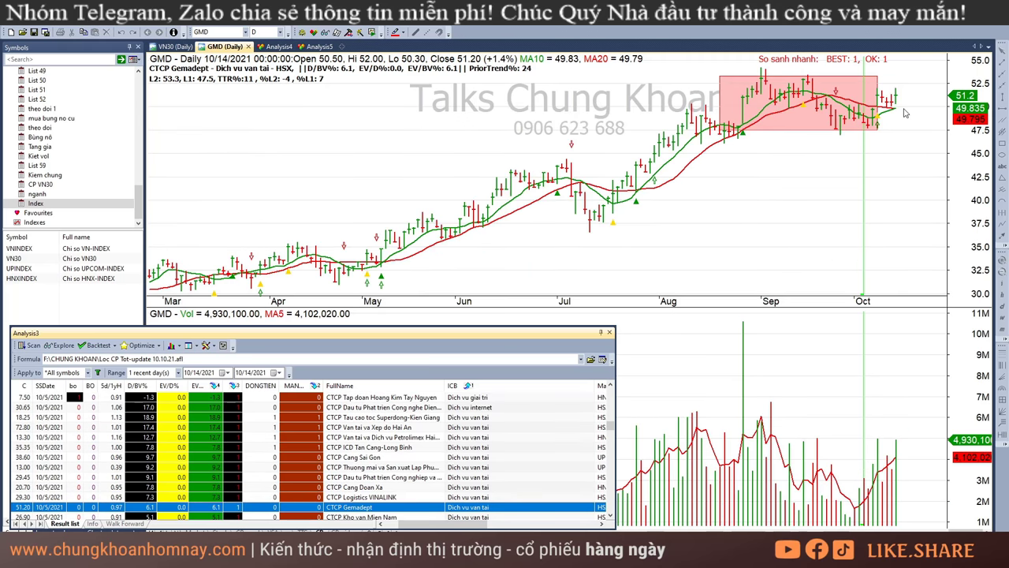
Extend the end of the GMD consolidation rectangle to the latest bar
{"action": "left_click", "coordinate": [875, 80]}
{"action": "left_click", "coordinate": [881, 130]}
{"action": "left_click_drag", "start_coordinate": [882, 130], "coordinate": [895, 129]}
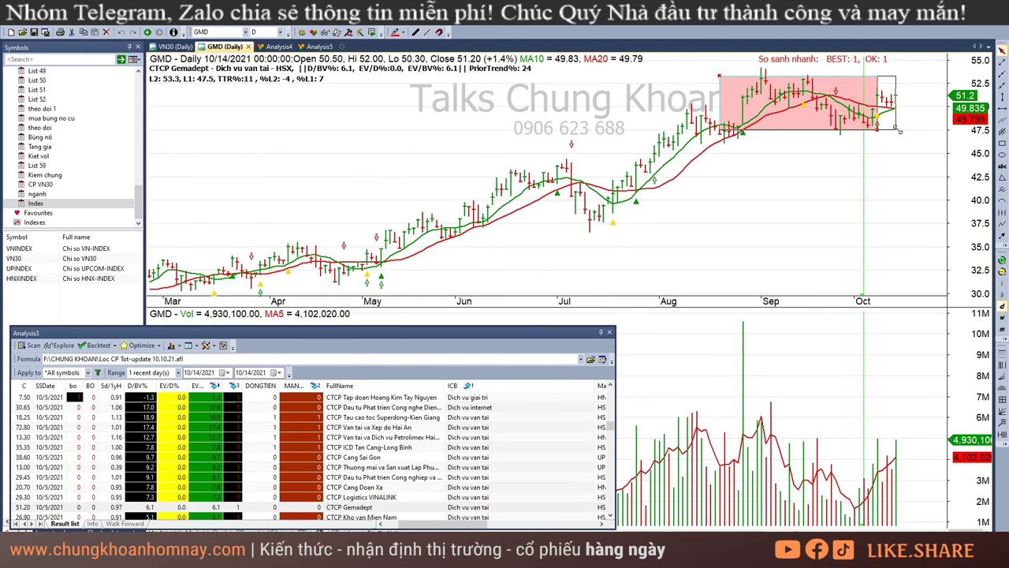
Inspect GMD's price and volume bars from 10/8/2021 to 10/14/2021
{"action": "left_click_drag", "start_coordinate": [874, 472], "coordinate": [880, 455]}
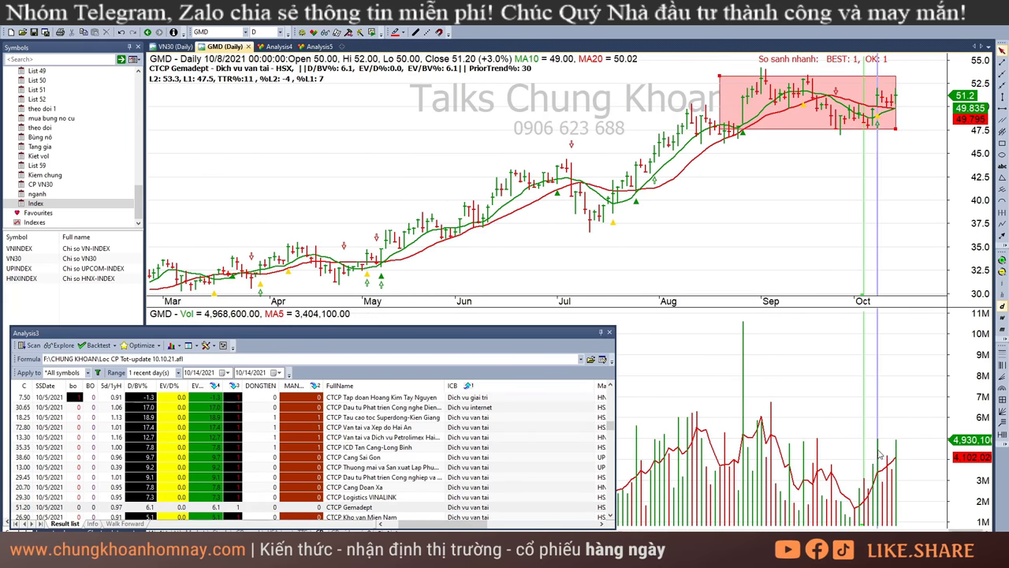
{"action": "left_click_drag", "start_coordinate": [894, 503], "coordinate": [891, 487]}
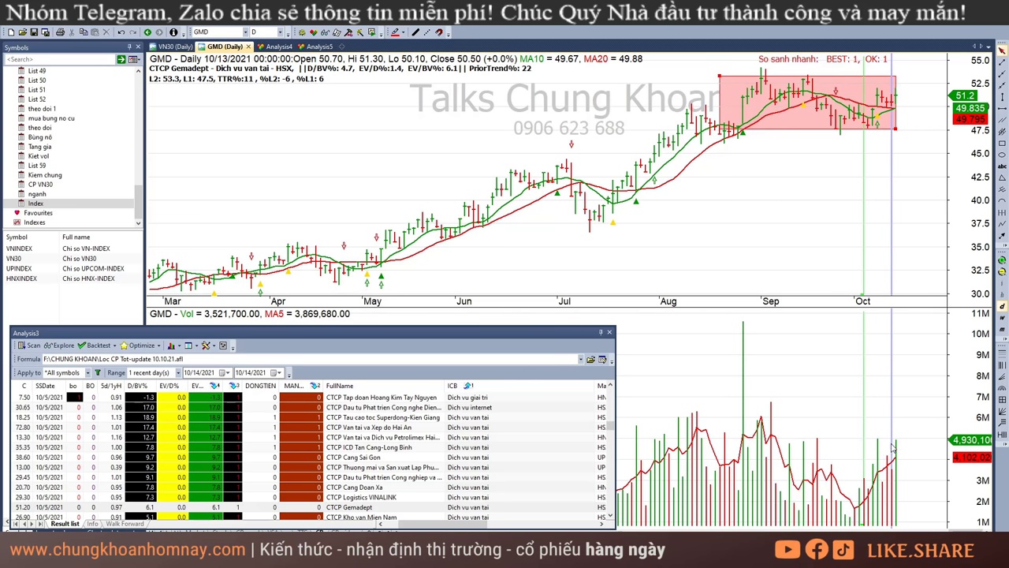
{"action": "left_click", "coordinate": [929, 163]}
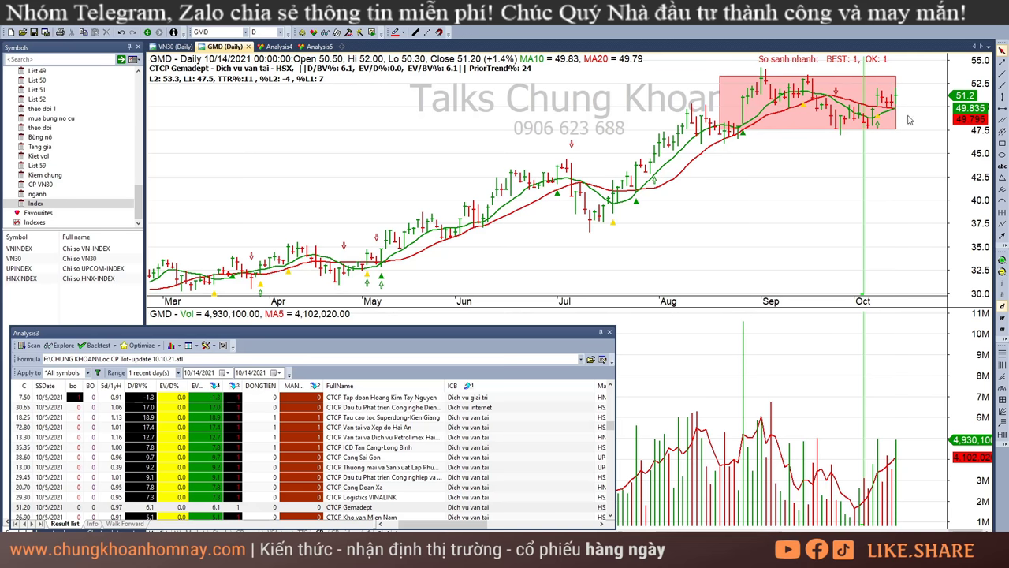
{"action": "left_click", "coordinate": [872, 153]}
{"action": "key", "text": "Right"}
{"action": "key", "text": "Right"}
{"action": "key", "text": "Right"}
{"action": "key", "text": "Right"}
{"action": "key", "text": "Right"}
{"action": "key", "text": "Right"}
Open the STG chart from the results and extend its consolidation rectangle to the latest bar
{"action": "scroll", "coordinate": [445, 484], "scroll_direction": "down", "scroll_amount": 2}
{"action": "left_click", "coordinate": [384, 457]}
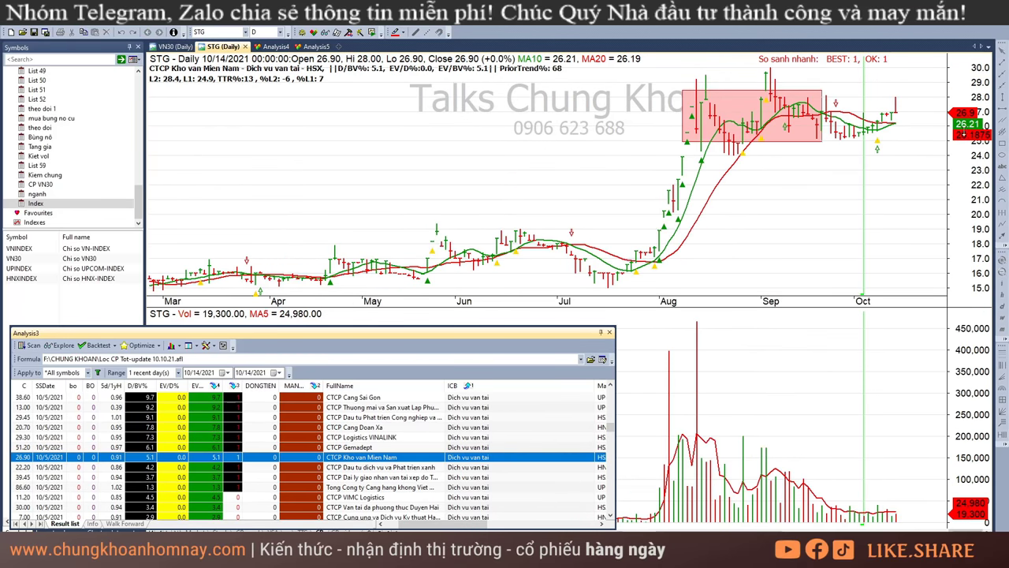
{"action": "left_click", "coordinate": [819, 93]}
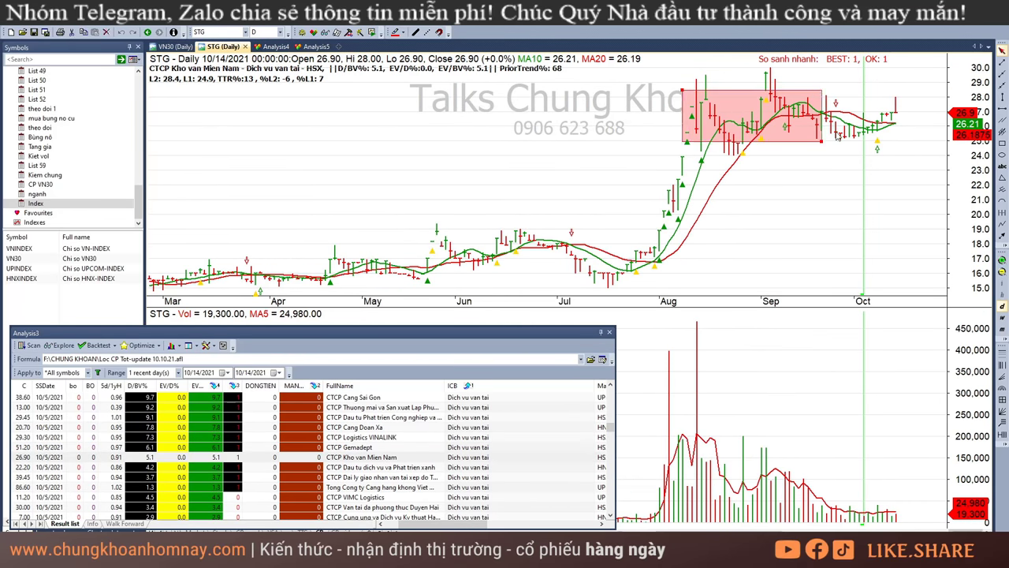
{"action": "left_click_drag", "start_coordinate": [822, 91], "coordinate": [896, 140]}
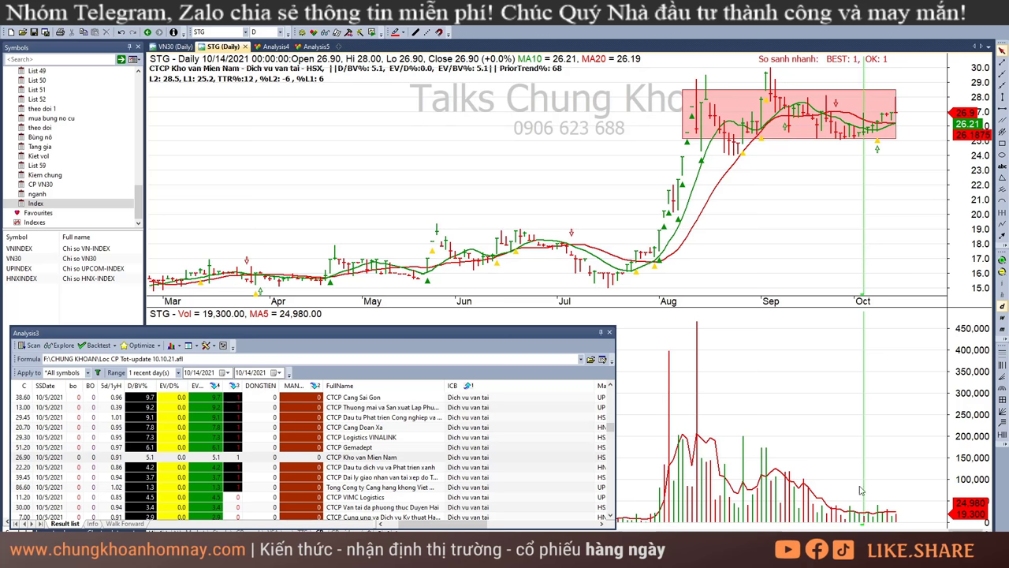
Review the remaining transport stock charts from GIC through TCL and TCO to HHV
{"action": "left_click", "coordinate": [373, 468]}
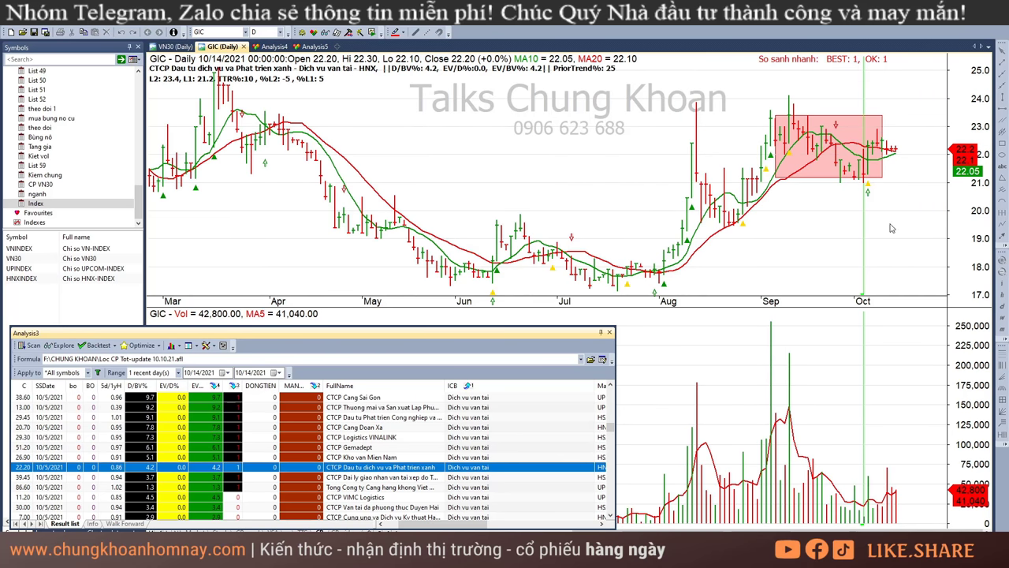
{"action": "key", "text": "Down"}
{"action": "key", "text": "Down"}
{"action": "key", "text": "Down"}
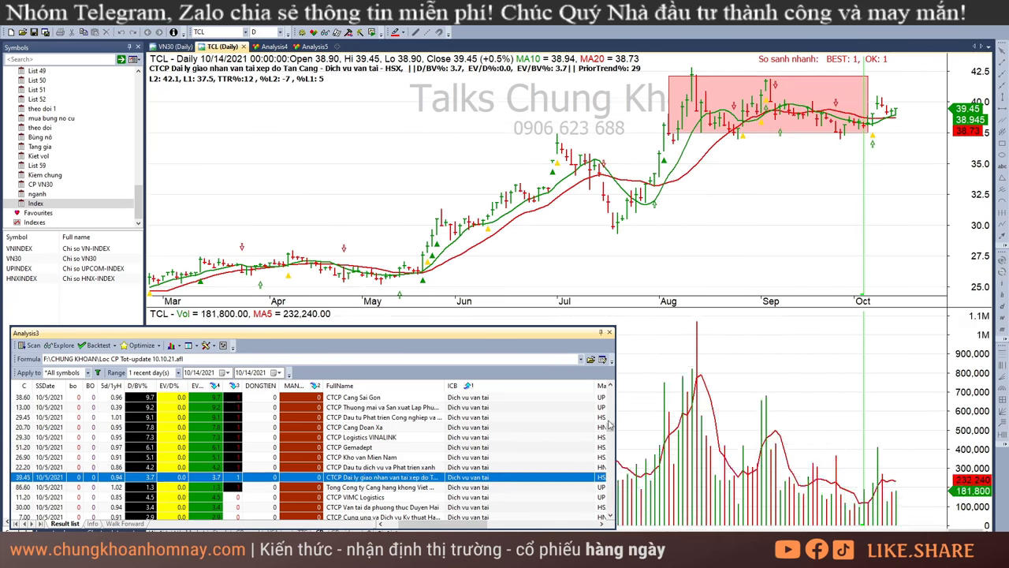
{"action": "key", "text": "Down"}
{"action": "key", "text": "Down"}
{"action": "key", "text": "Down"}
{"action": "key", "text": "Down"}
{"action": "key", "text": "Down"}
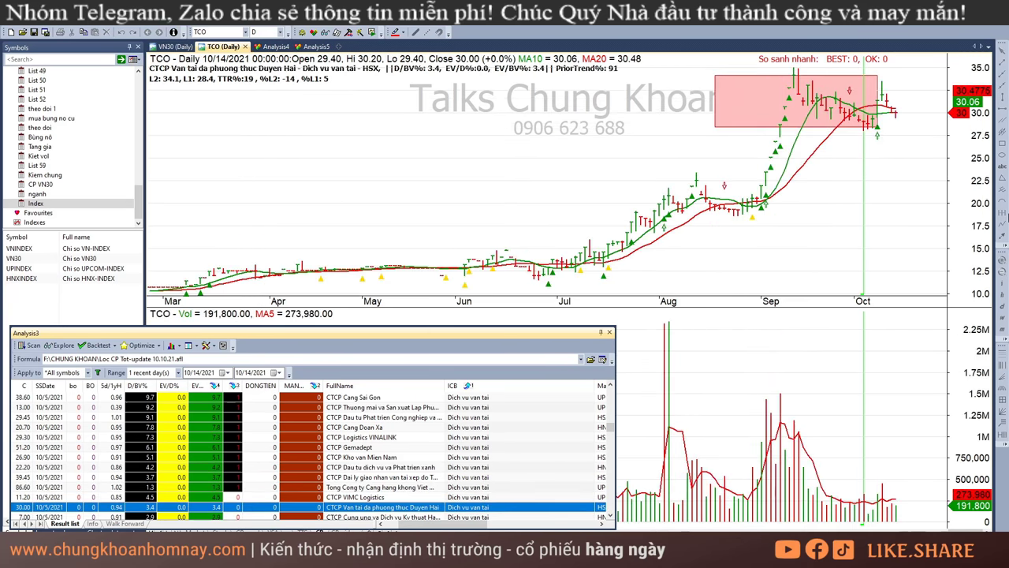
{"action": "key", "text": "Down"}
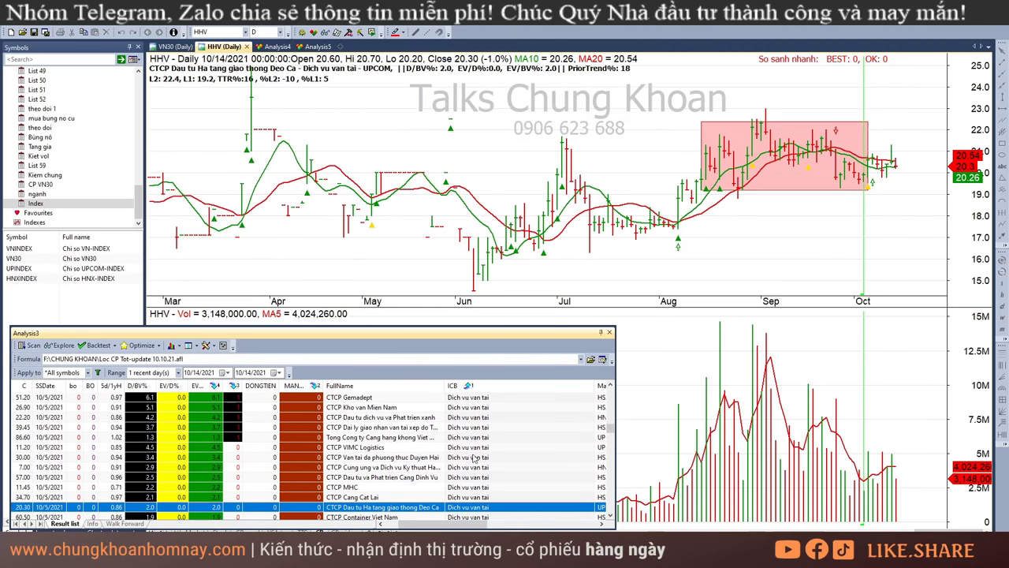
Find the specialty chemicals group in the exploration results, open the SFG chart and inspect its latest bar
{"action": "scroll", "coordinate": [470, 462], "scroll_direction": "down", "scroll_amount": 5}
{"action": "scroll", "coordinate": [475, 459], "scroll_direction": "down", "scroll_amount": 5}
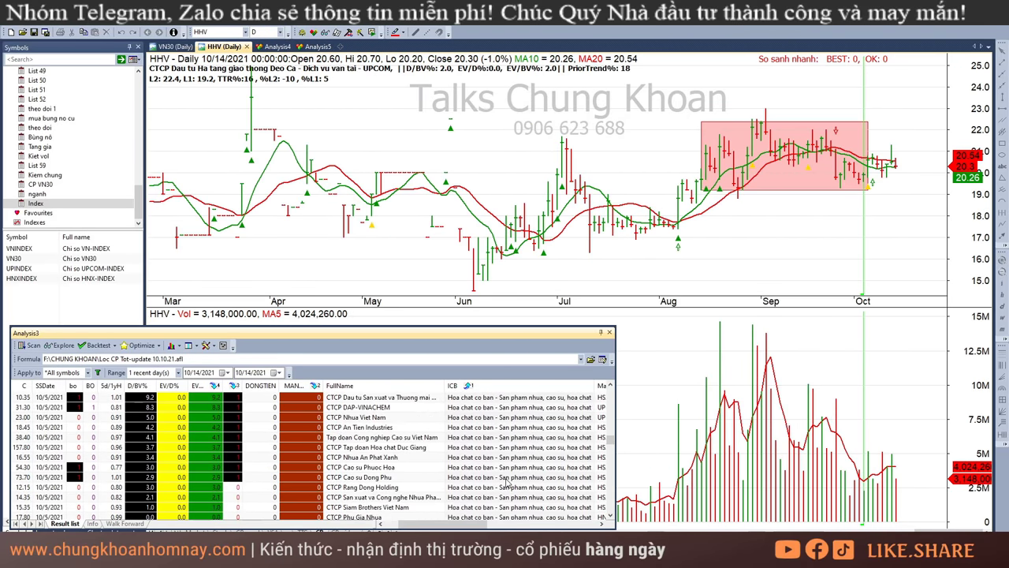
{"action": "scroll", "coordinate": [499, 473], "scroll_direction": "up", "scroll_amount": 1}
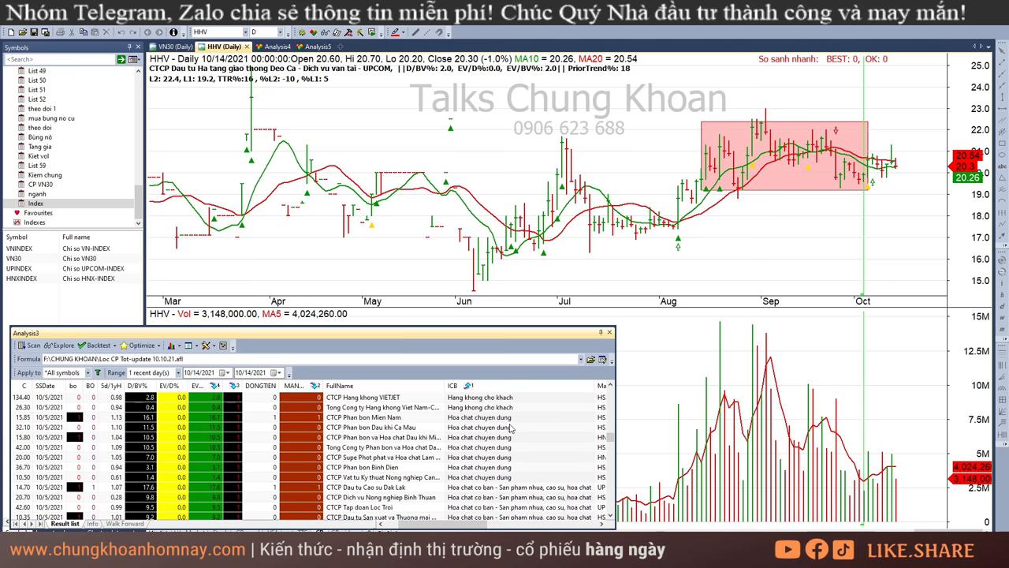
{"action": "left_click", "coordinate": [512, 418]}
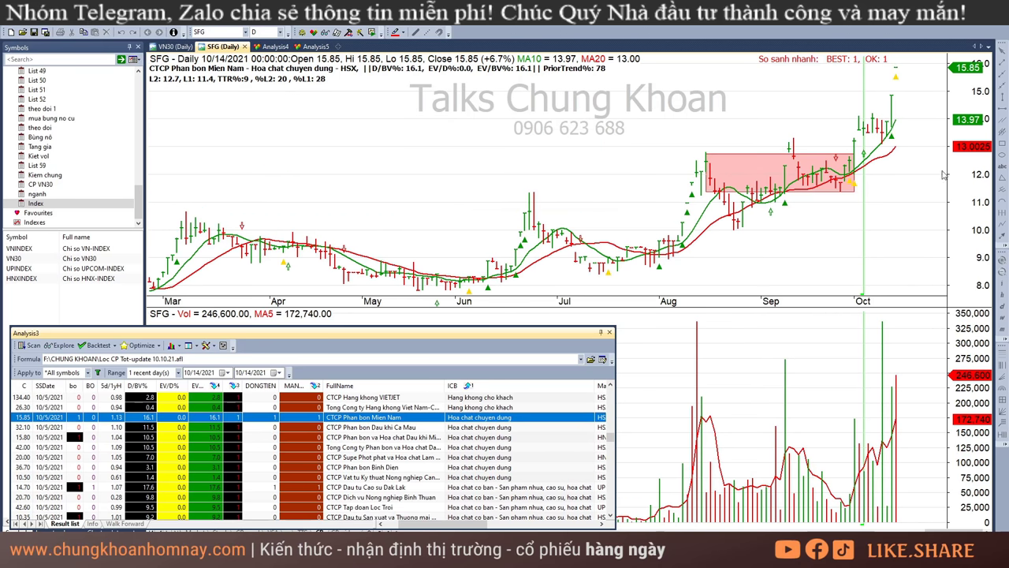
{"action": "left_click", "coordinate": [897, 110]}
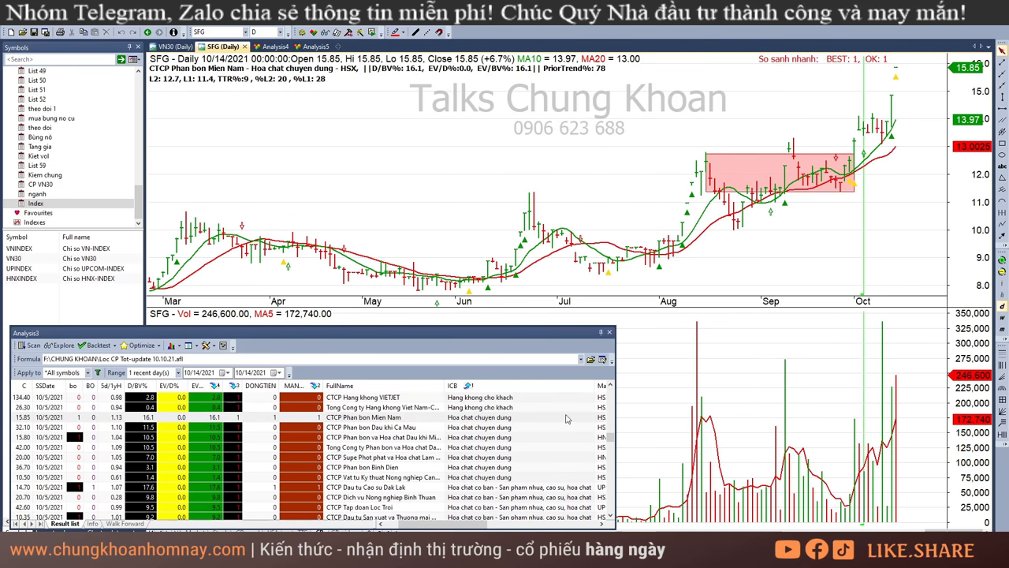
Open the DCM chart from the results and inspect its bars of 9/30/2021, 10/13/2021 and 10/14/2021
{"action": "left_click", "coordinate": [509, 430]}
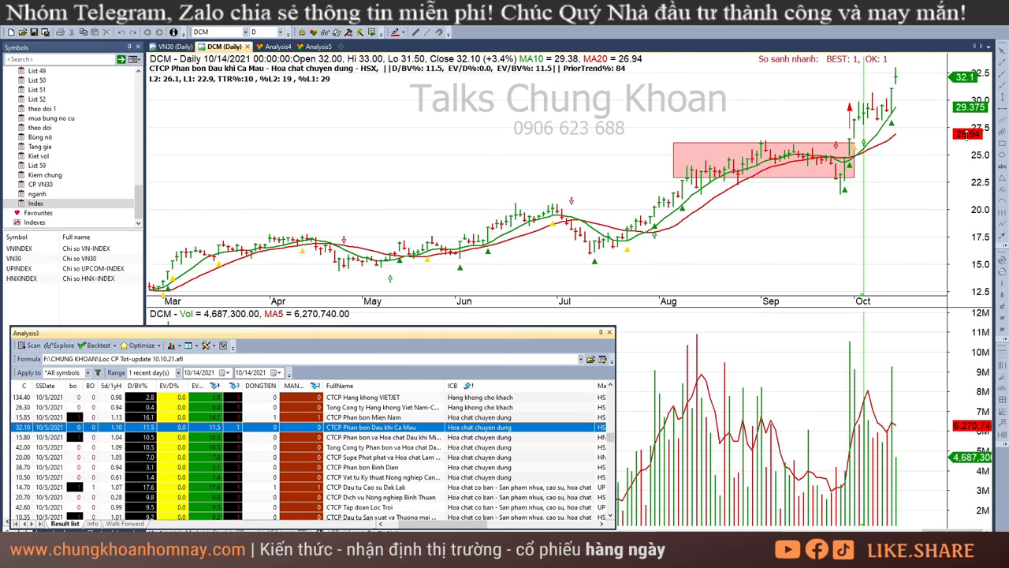
{"action": "left_click", "coordinate": [855, 203]}
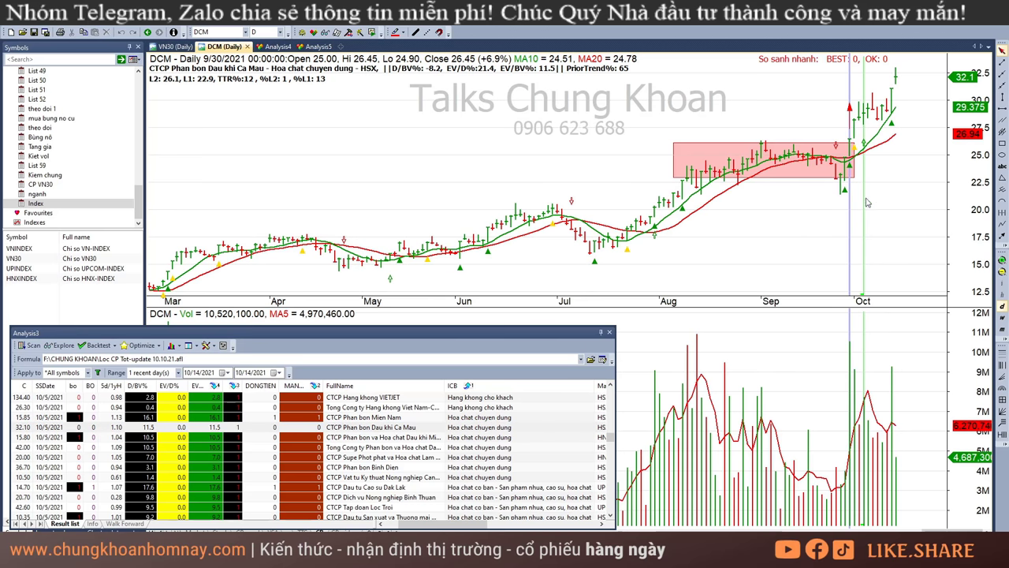
{"action": "left_click", "coordinate": [893, 155]}
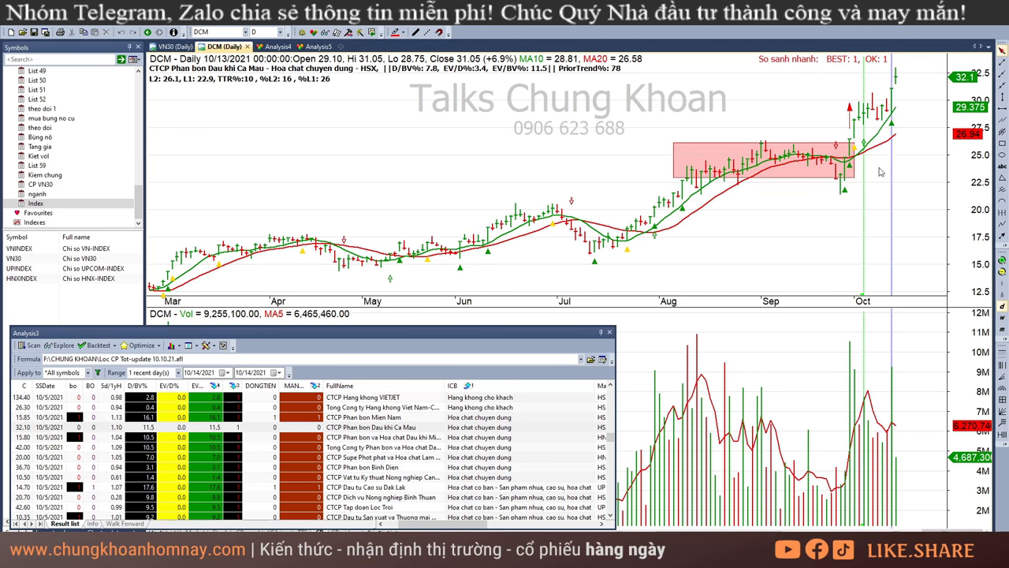
{"action": "left_click", "coordinate": [919, 169]}
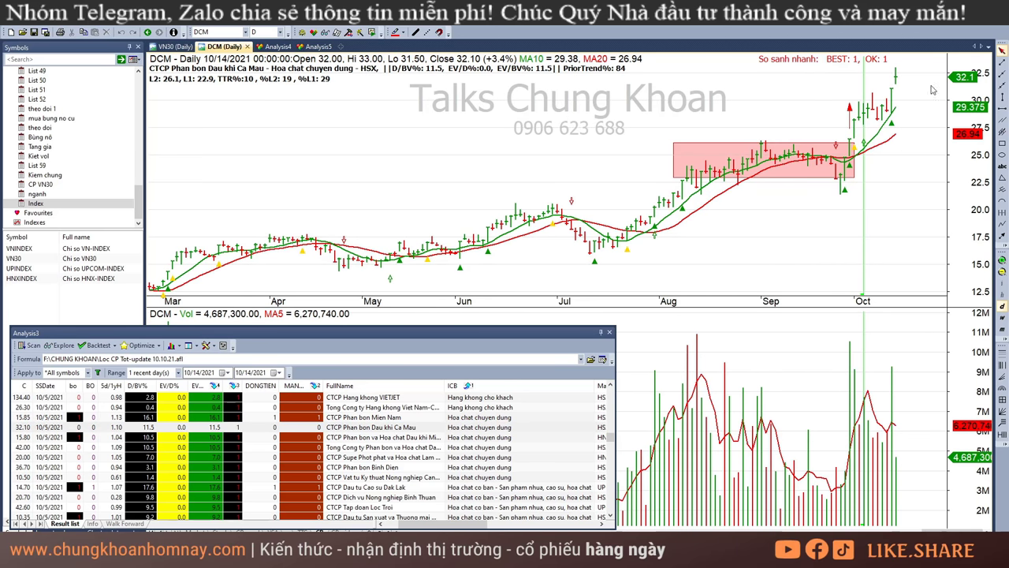
Open the PMB chart from the results and inspect its bars of 9/30/2021 and 10/13/2021
{"action": "left_click", "coordinate": [420, 437]}
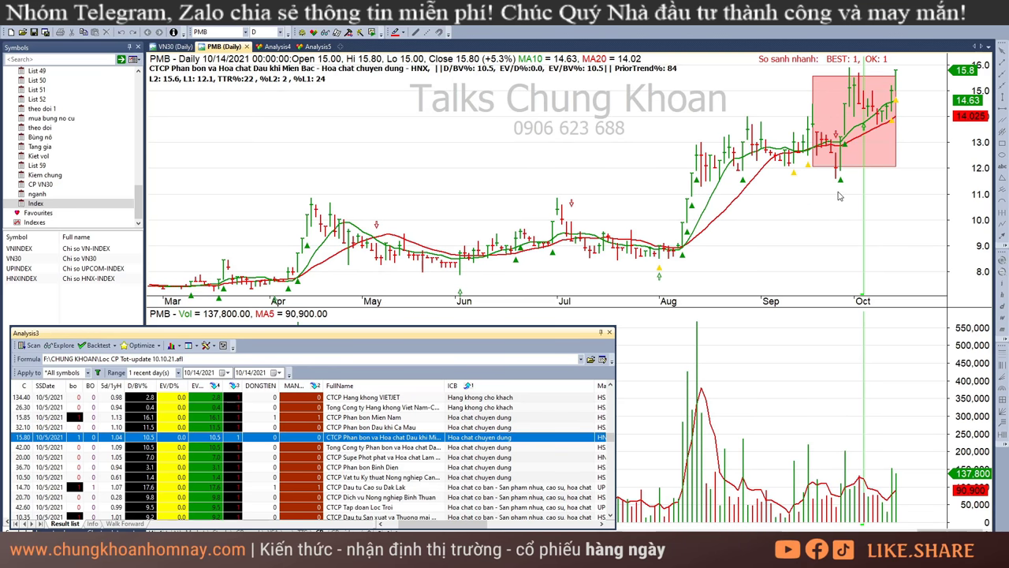
{"action": "left_click", "coordinate": [778, 210]}
{"action": "left_click", "coordinate": [851, 200]}
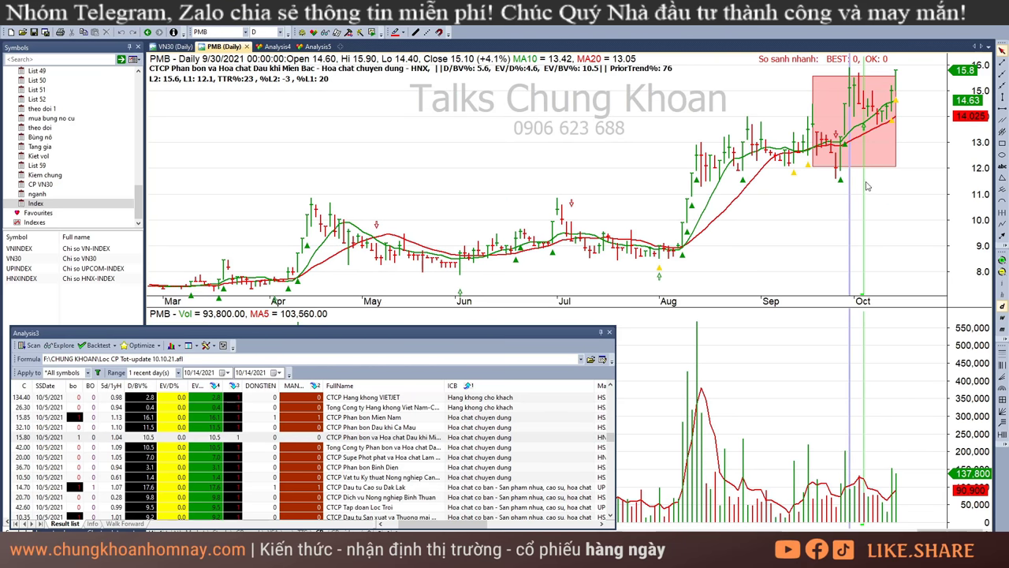
{"action": "left_click", "coordinate": [894, 202]}
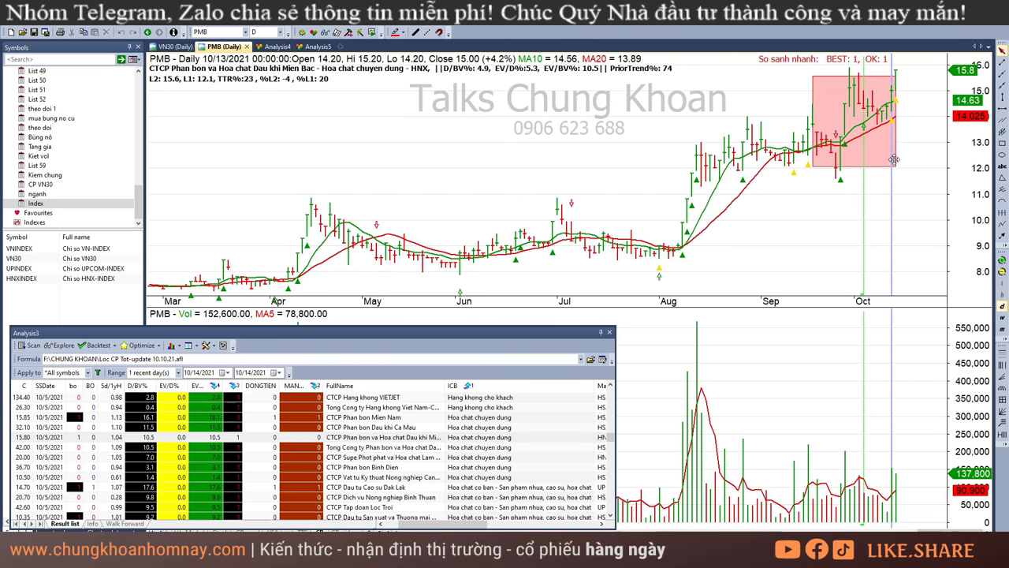
Raise the lower edge of PMB's consolidation rectangle to about the 14.0 price level
{"action": "left_click", "coordinate": [894, 163]}
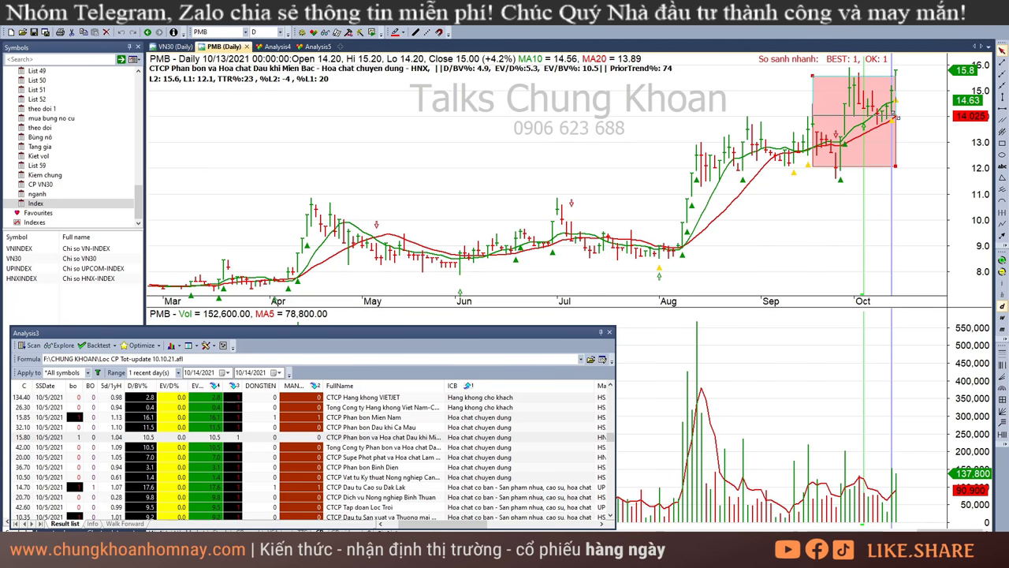
{"action": "left_click", "coordinate": [871, 143]}
{"action": "left_click", "coordinate": [759, 215]}
Inspect PMB's price and volume bars of 10/7/2021, 10/12/2021 and 10/14/2021
{"action": "left_click", "coordinate": [877, 172]}
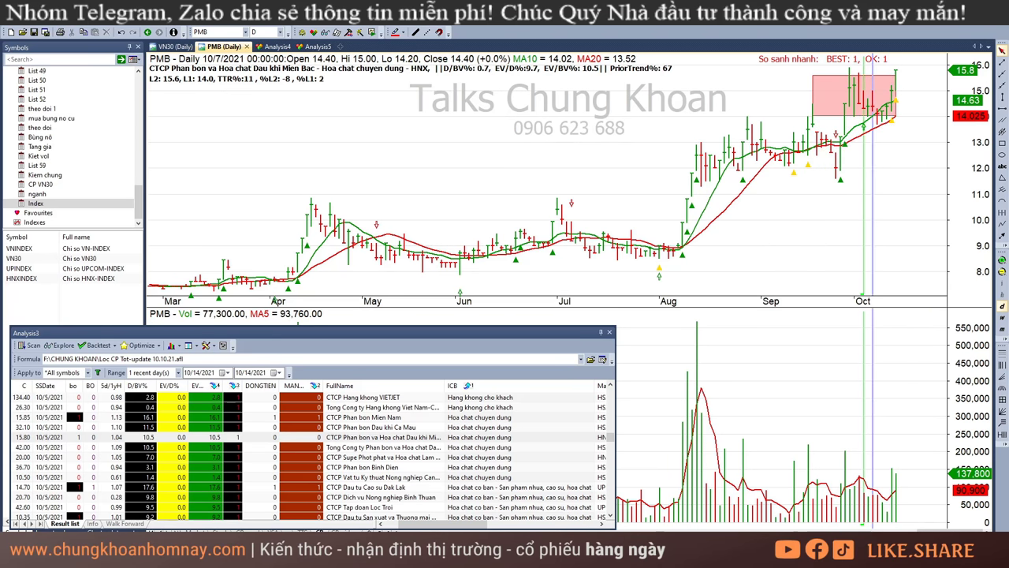
{"action": "left_click", "coordinate": [885, 503]}
{"action": "left_click", "coordinate": [888, 520]}
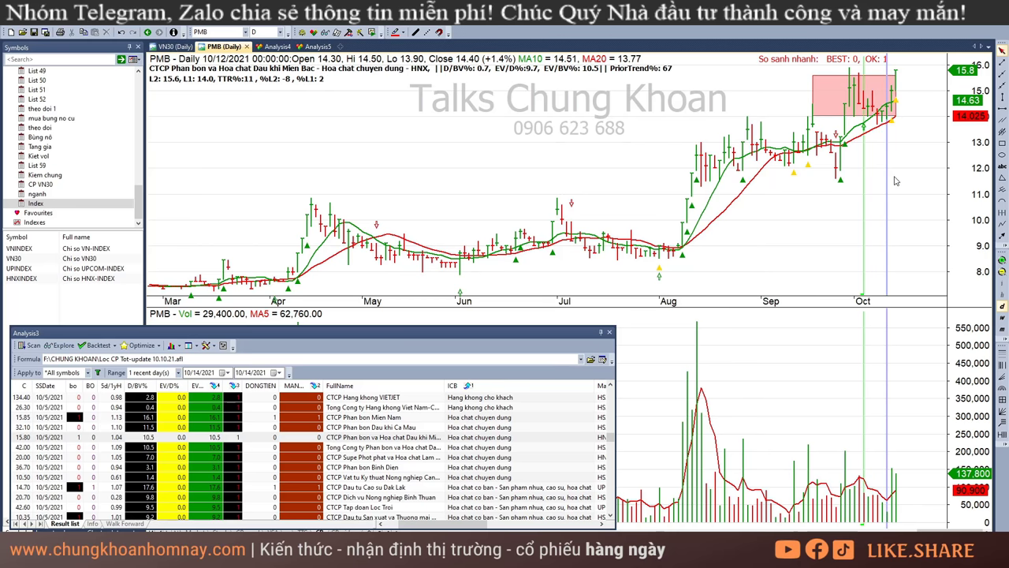
{"action": "left_click", "coordinate": [897, 156]}
{"action": "left_click", "coordinate": [906, 129]}
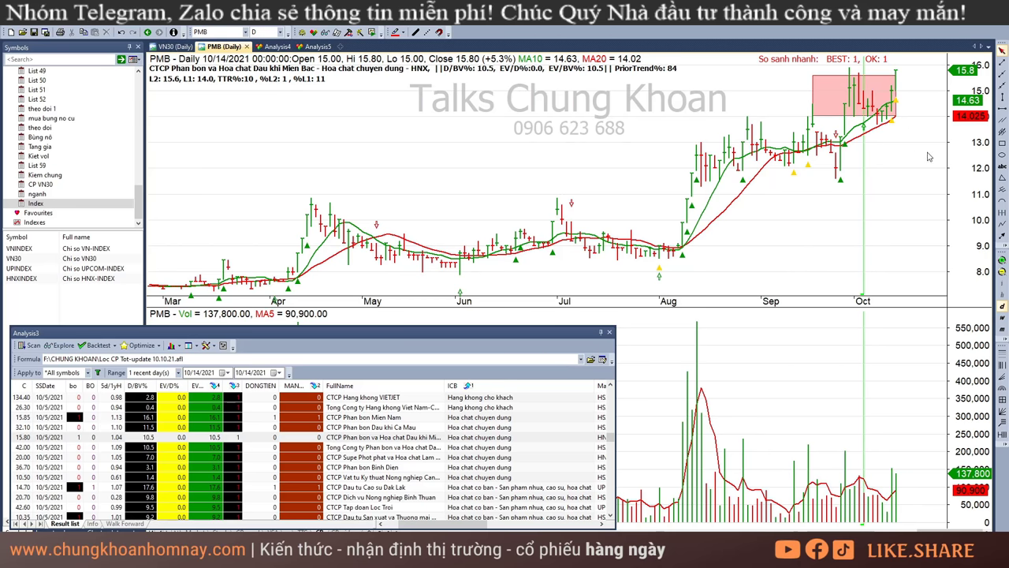
Review the DPM chart, then the LAS chart, and inspect LAS's bar of 10/13/2021
{"action": "left_click", "coordinate": [496, 449]}
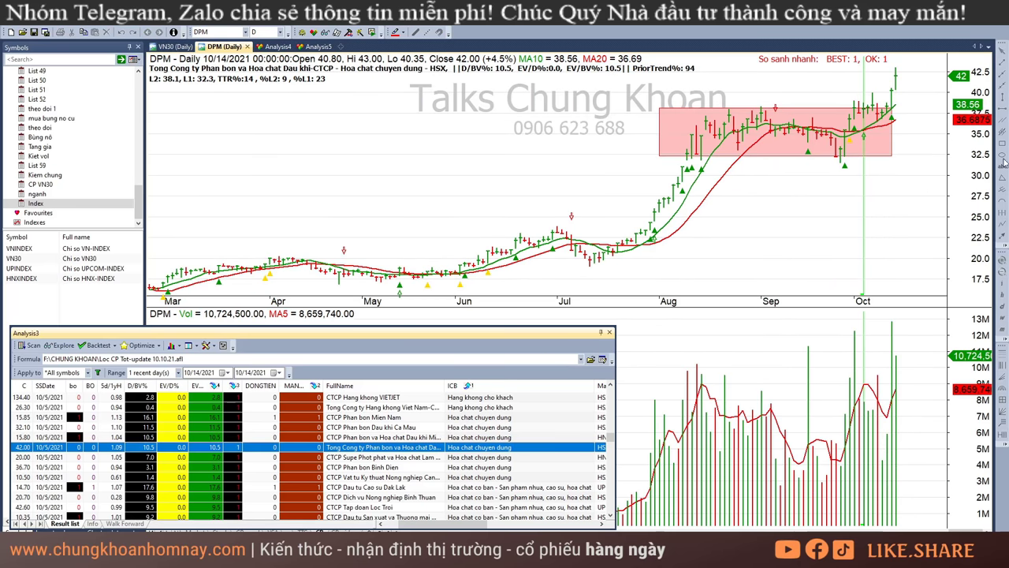
{"action": "left_click", "coordinate": [431, 459]}
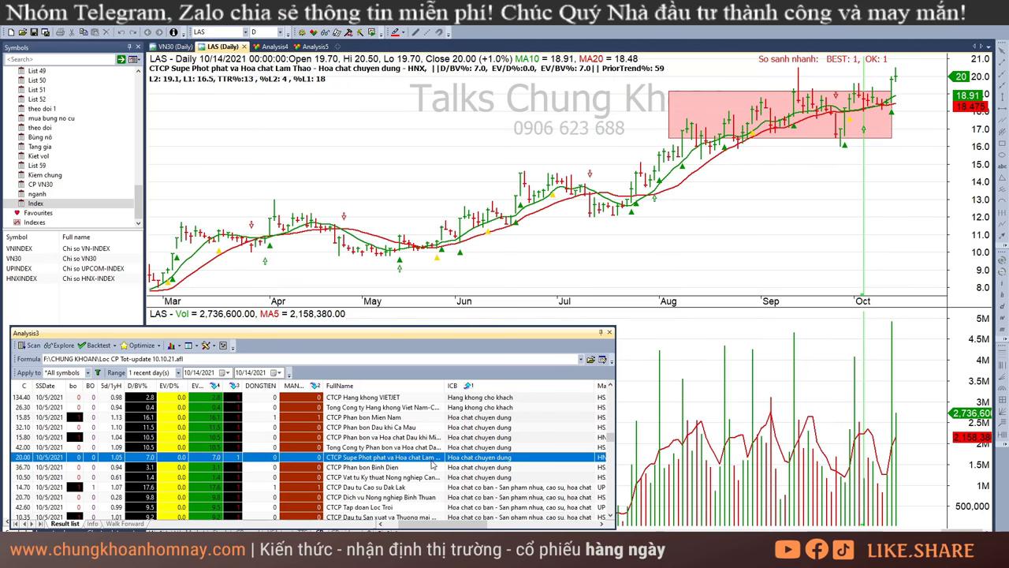
{"action": "left_click", "coordinate": [890, 156]}
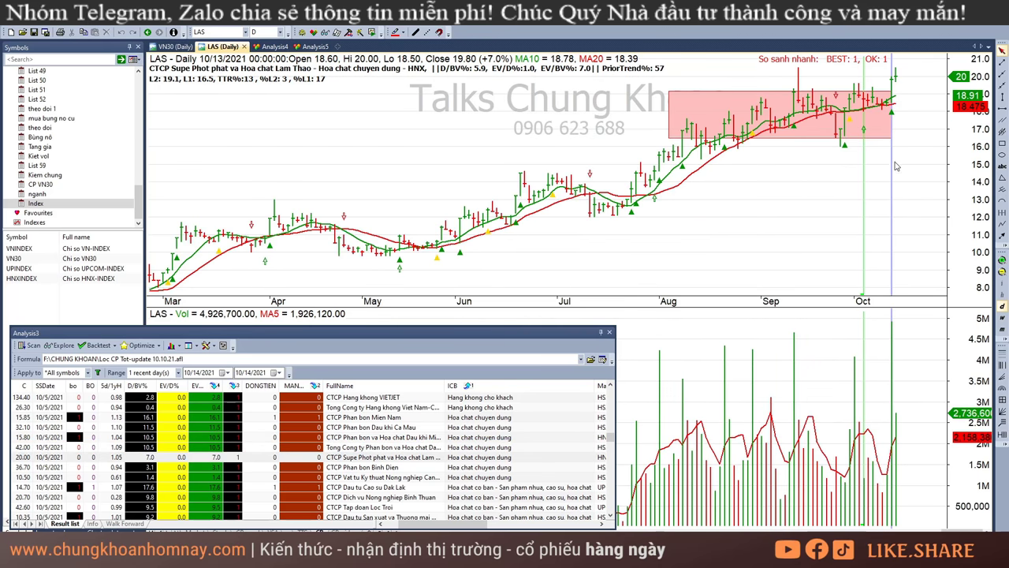
Open the BFC chart, inspect its price and volume bars from 10/4/2021 to 10/14/2021, and open the TSC chart
{"action": "left_click", "coordinate": [501, 467]}
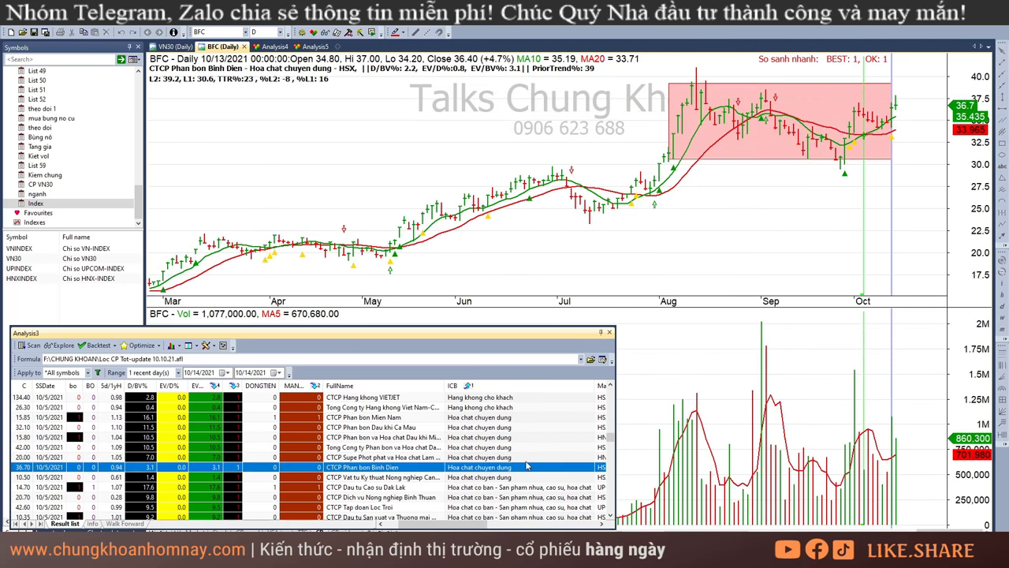
{"action": "left_click", "coordinate": [933, 182]}
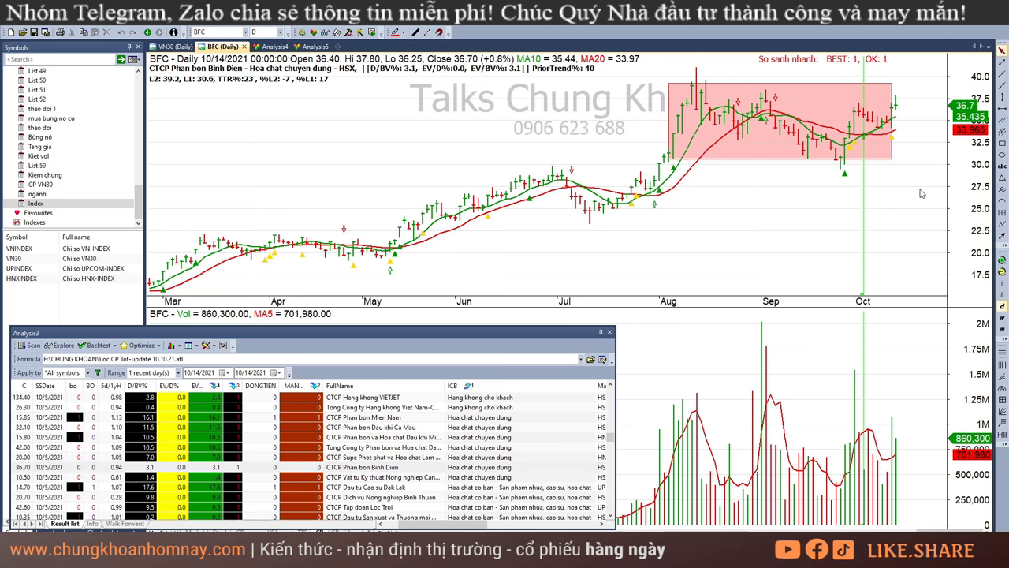
{"action": "left_click", "coordinate": [859, 453]}
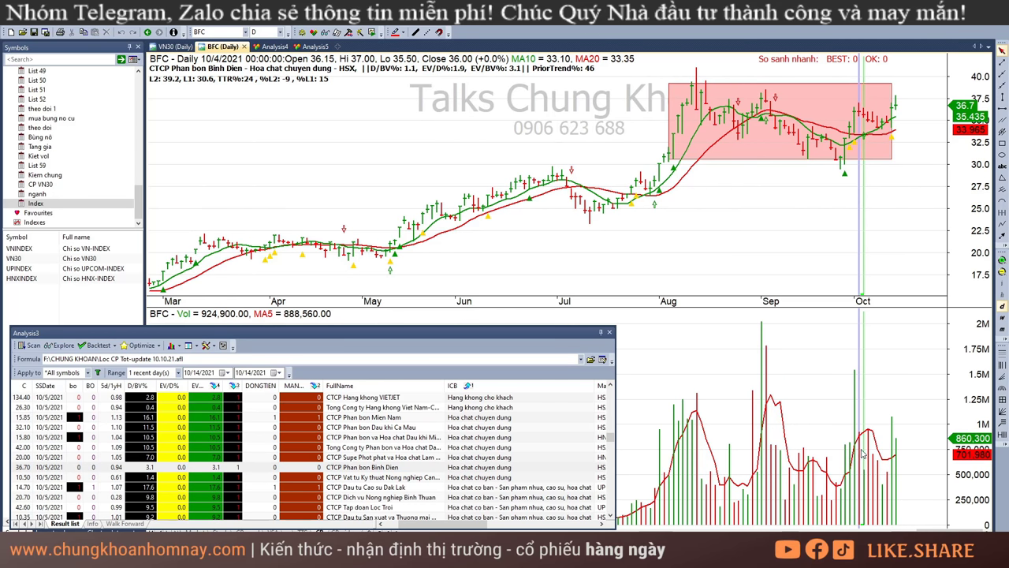
{"action": "left_click", "coordinate": [880, 455]}
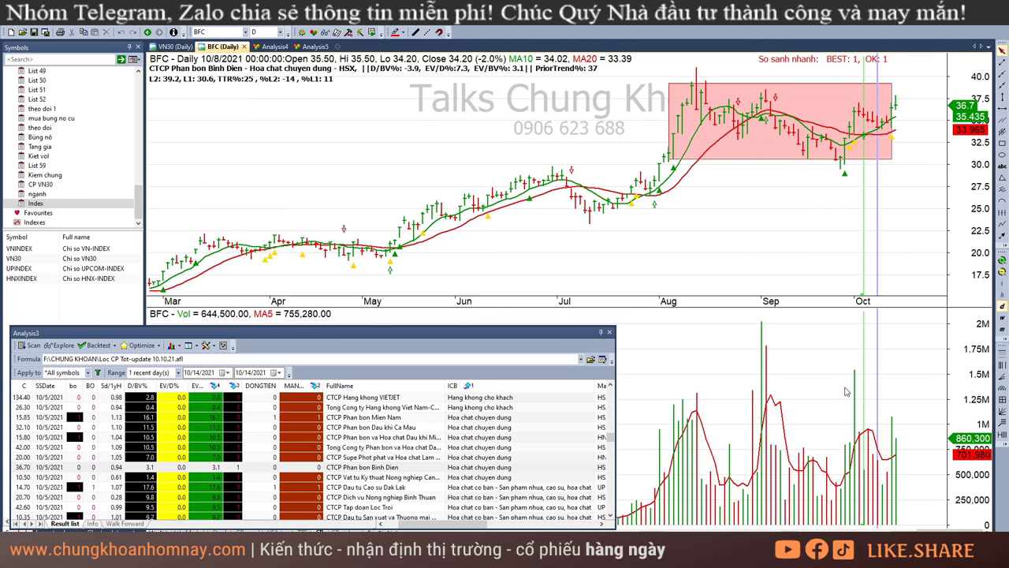
{"action": "left_click", "coordinate": [906, 180]}
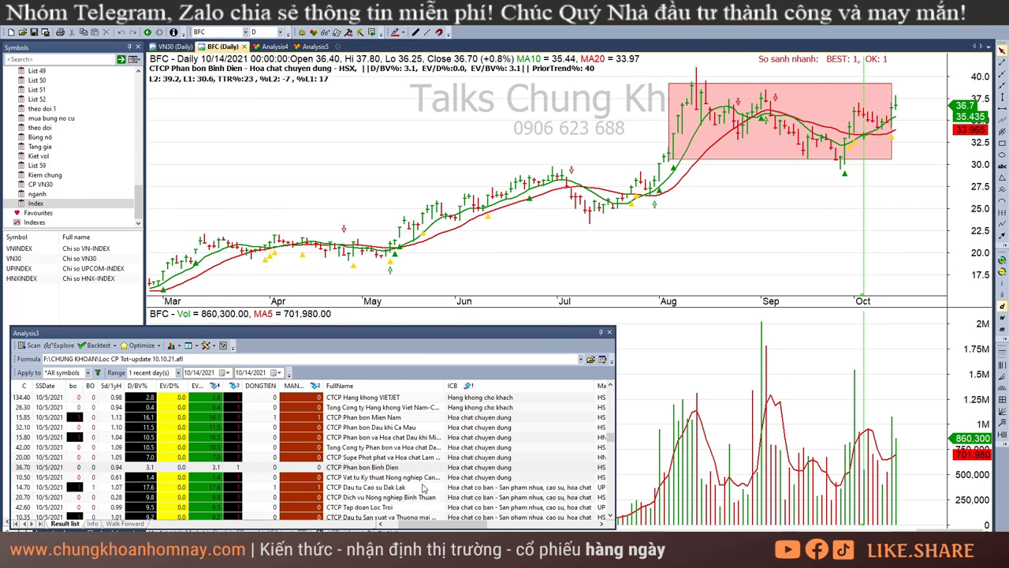
{"action": "left_click", "coordinate": [433, 477]}
Find the coal mining group in the exploration results, open the NBC chart and inspect its latest bar
{"action": "scroll", "coordinate": [568, 449], "scroll_direction": "down", "scroll_amount": 10}
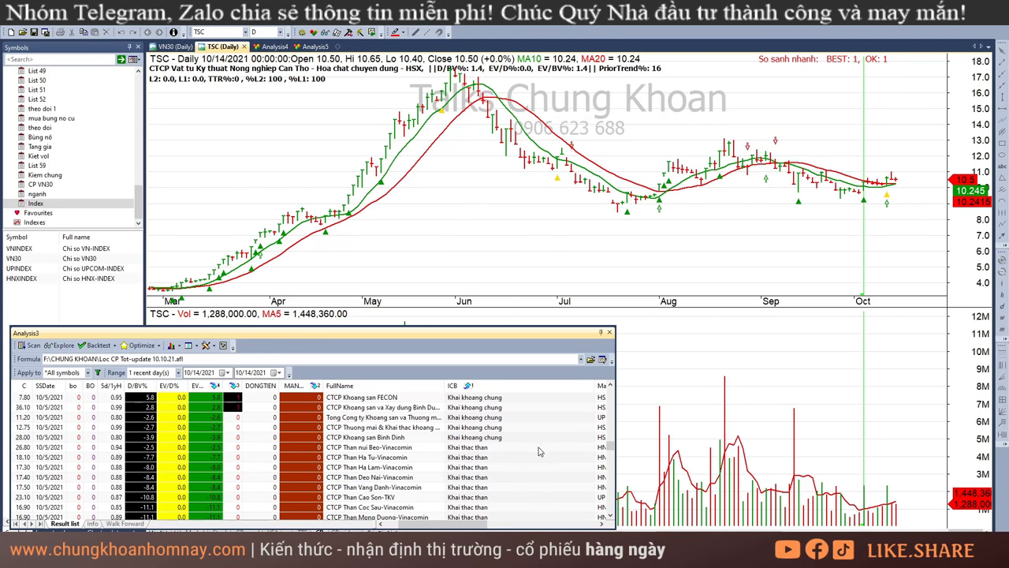
{"action": "left_click", "coordinate": [540, 447]}
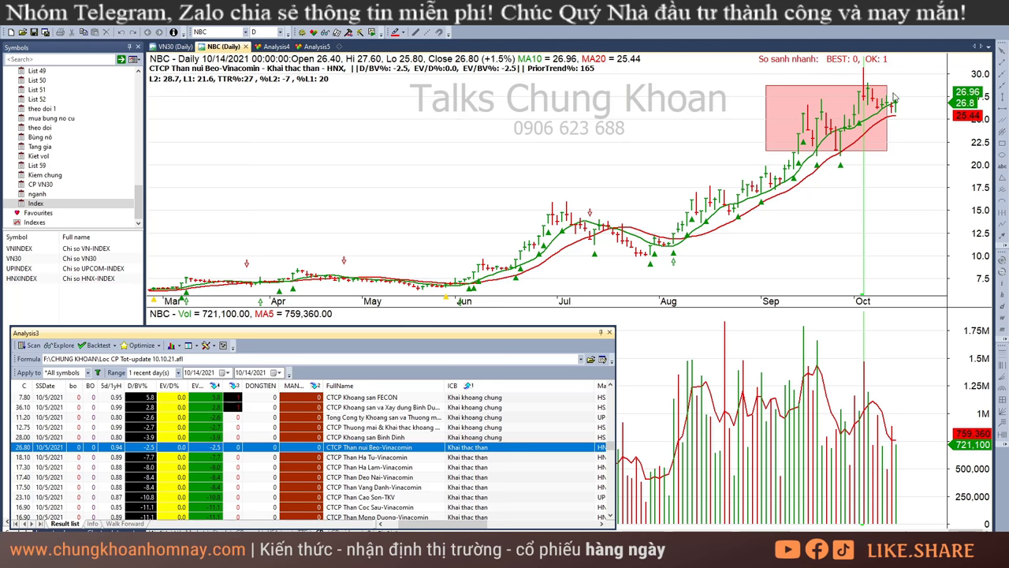
{"action": "left_click", "coordinate": [903, 132]}
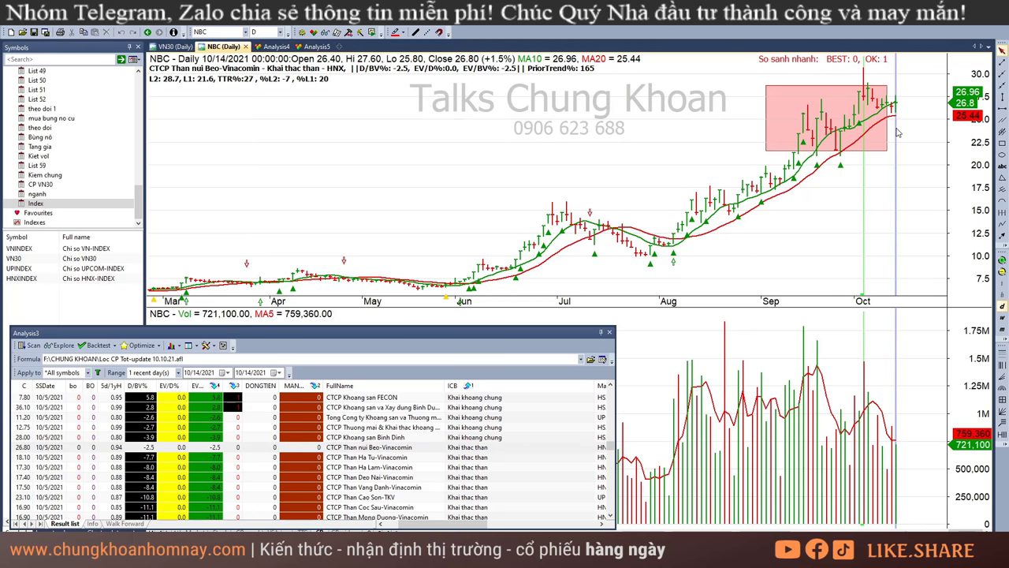
{"action": "left_click", "coordinate": [899, 456]}
Open the THT chart from the results and inspect its bars of 10/13/2021 and 10/14/2021
{"action": "left_click", "coordinate": [454, 458]}
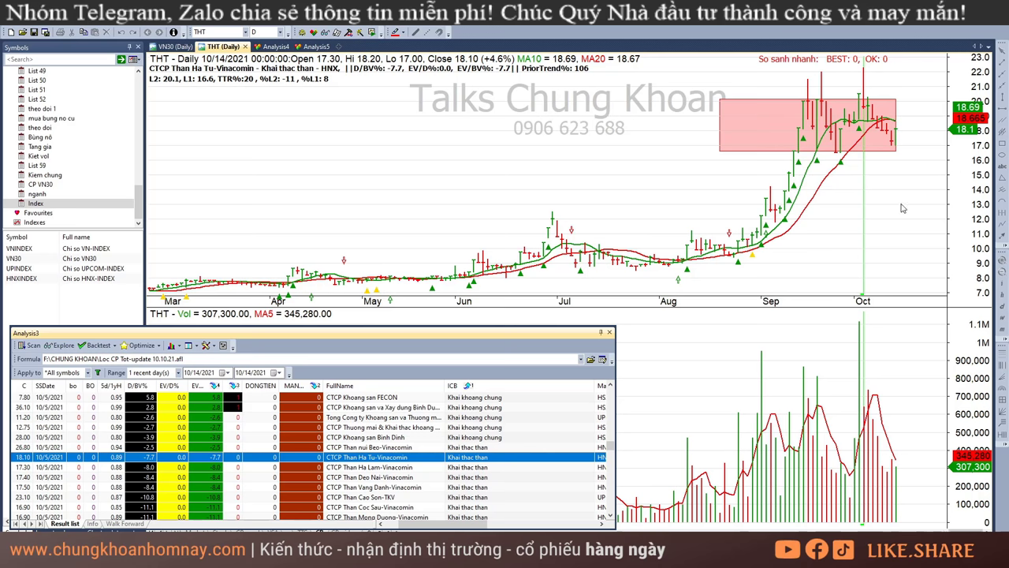
{"action": "left_click", "coordinate": [841, 186]}
{"action": "left_click", "coordinate": [896, 187]}
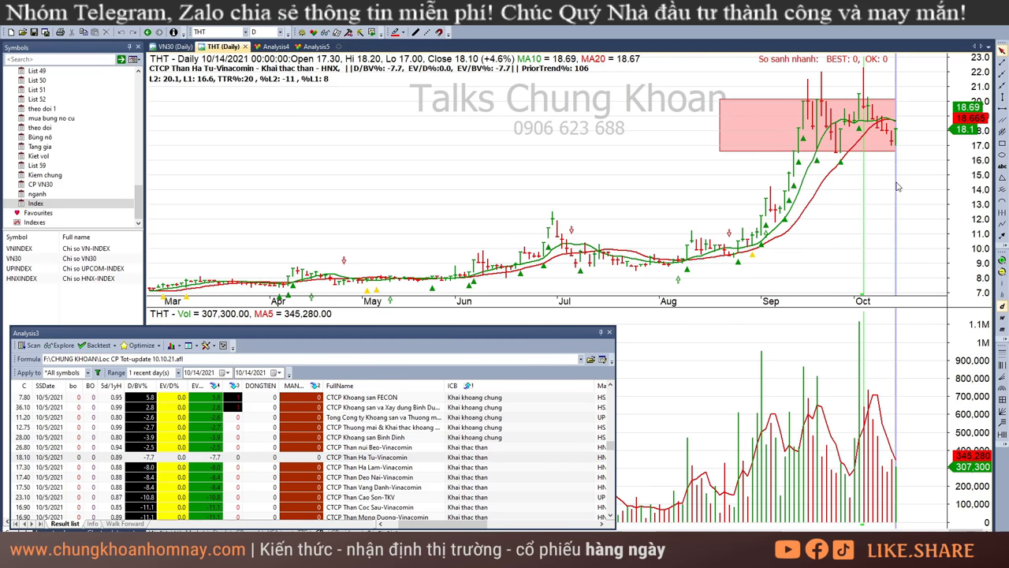
{"action": "left_click", "coordinate": [893, 161]}
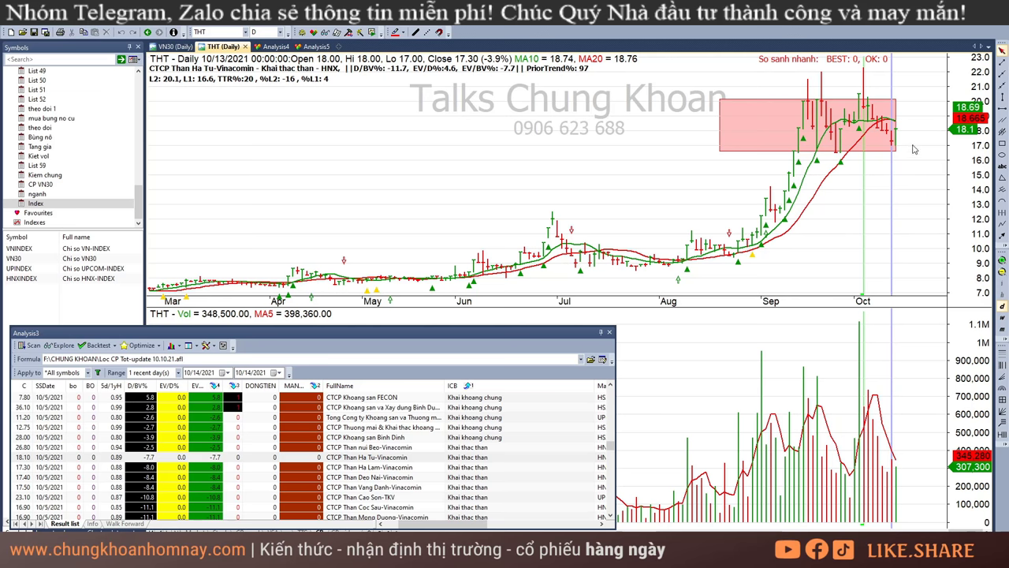
Compare THT's late-September low of 9/27/2021 with its bar of 10/14/2021
{"action": "left_click", "coordinate": [835, 195]}
{"action": "left_click", "coordinate": [840, 195]}
{"action": "left_click", "coordinate": [836, 195]}
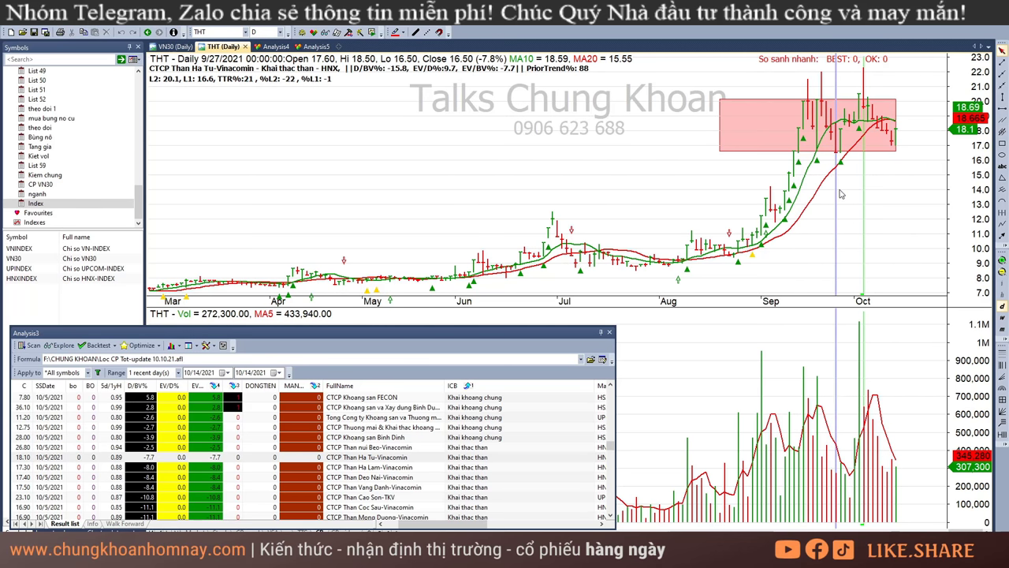
{"action": "left_click", "coordinate": [841, 195]}
{"action": "left_click", "coordinate": [894, 185]}
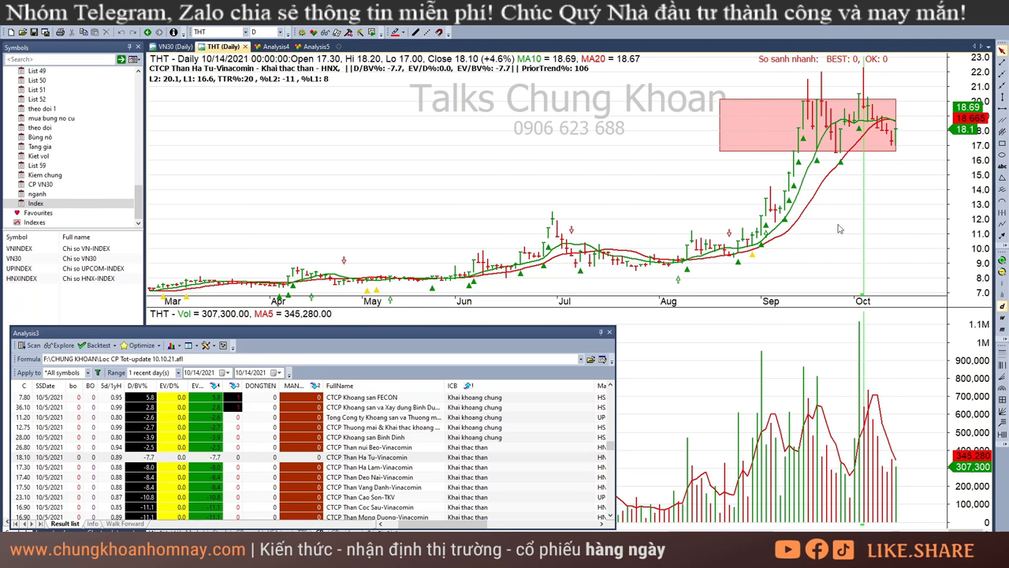
Review the coal mining charts from Than Ha Lam through TDN to TVD
{"action": "left_click", "coordinate": [409, 469]}
{"action": "key", "text": "Down"}
{"action": "key", "text": "Down"}
{"action": "key", "text": "Down"}
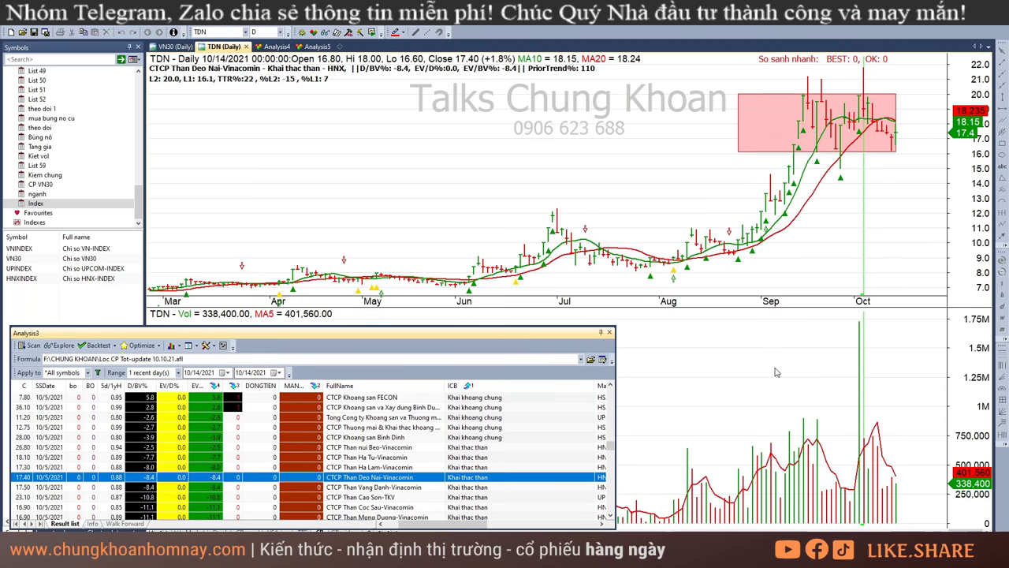
{"action": "key", "text": "Up"}
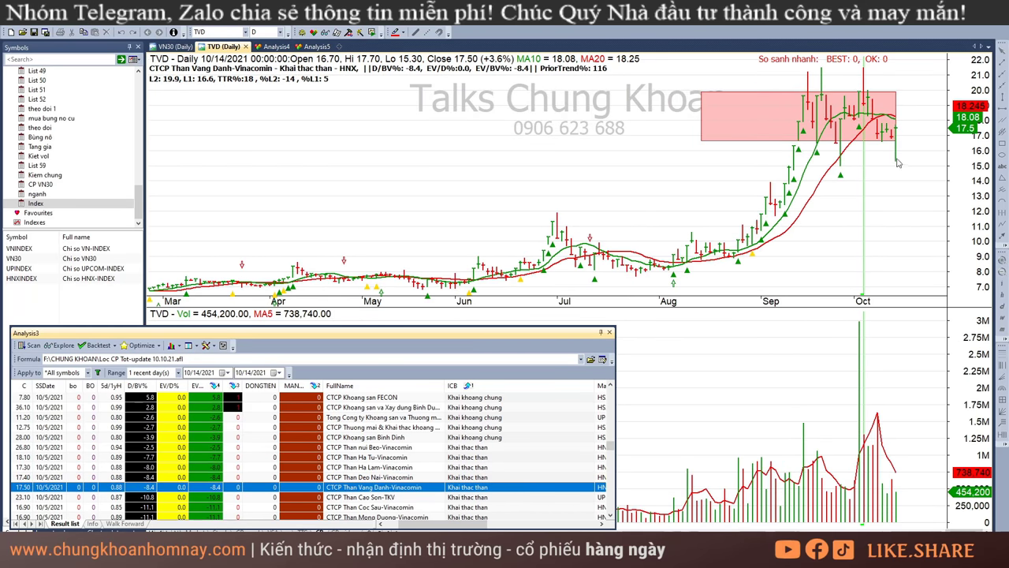
Inspect TVD's bars of 9/28/2021 and 10/5/2021 against its latest bar
{"action": "left_click", "coordinate": [841, 169]}
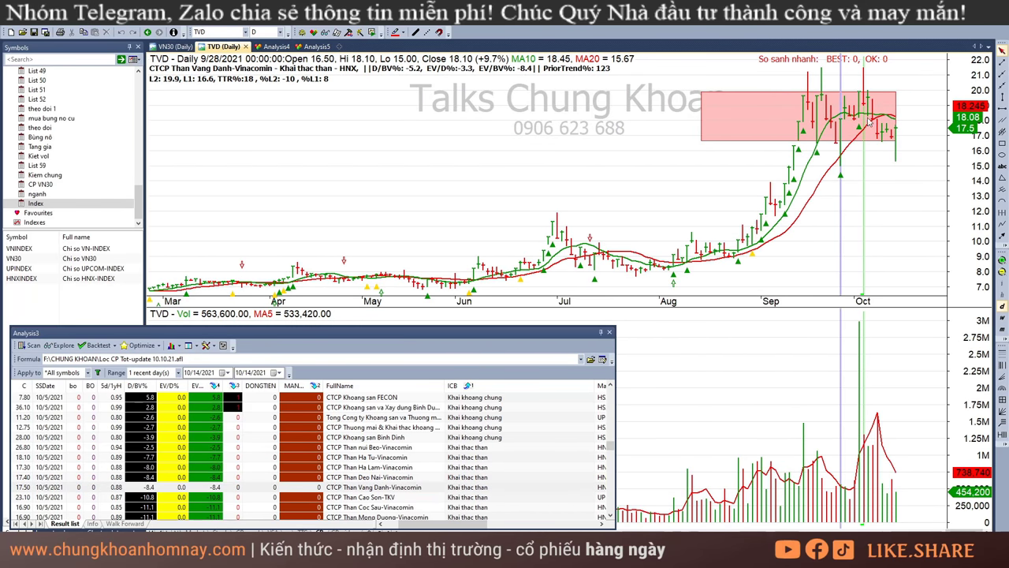
{"action": "left_click", "coordinate": [897, 167]}
{"action": "left_click", "coordinate": [873, 267]}
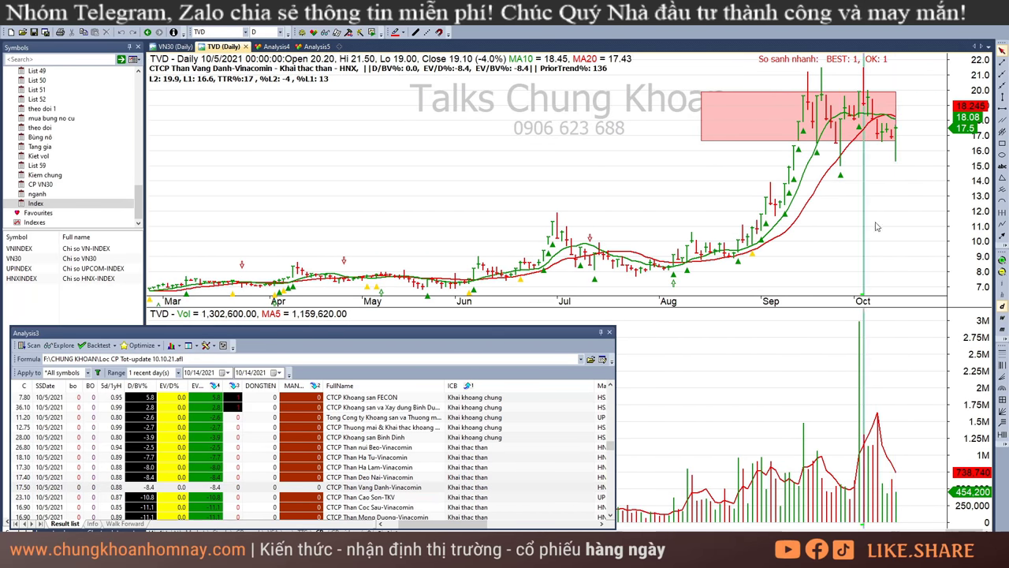
Draw a small triangle marker just below TVD's bar of 10/14/2021, between about 14 and 15
{"action": "left_click", "coordinate": [898, 161]}
{"action": "left_click", "coordinate": [1002, 180]}
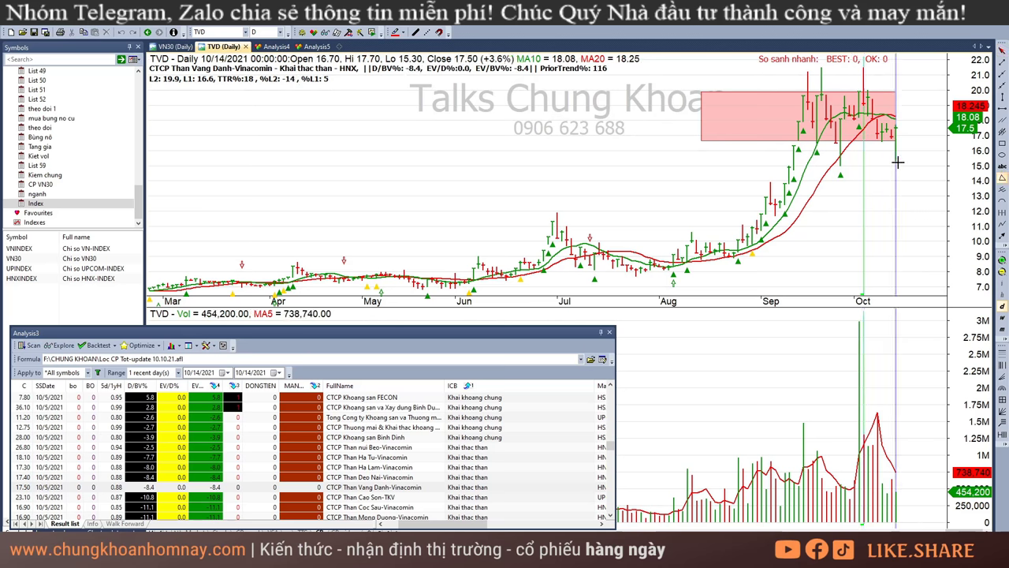
{"action": "left_click", "coordinate": [899, 168]}
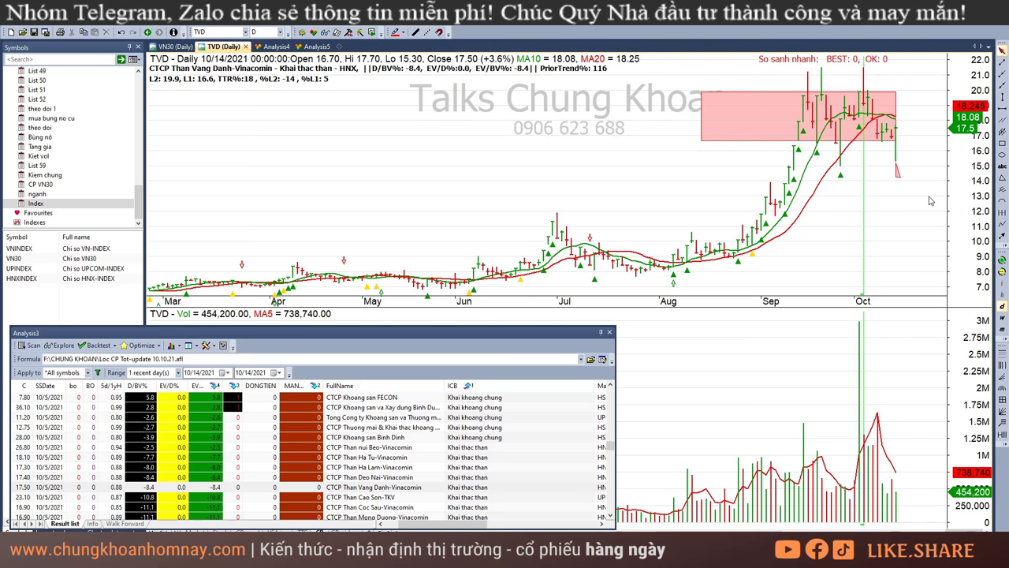
Open the CST chart from the coal mining group and inspect its bar of 10/14/2021
{"action": "scroll", "coordinate": [536, 418], "scroll_direction": "down", "scroll_amount": 2}
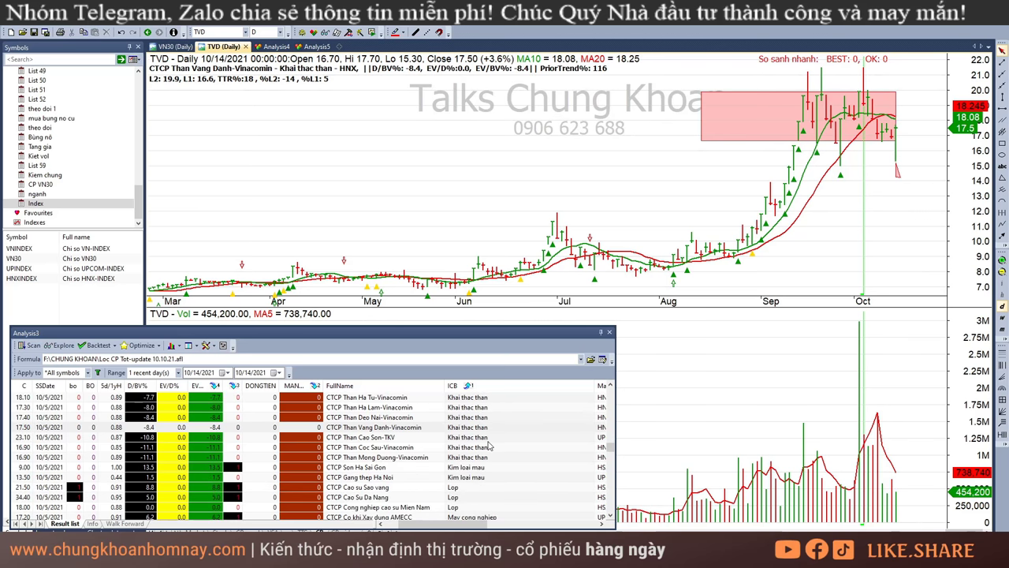
{"action": "key", "text": "Down"}
{"action": "key", "text": "Down"}
{"action": "key", "text": "Up"}
{"action": "left_click", "coordinate": [877, 135]}
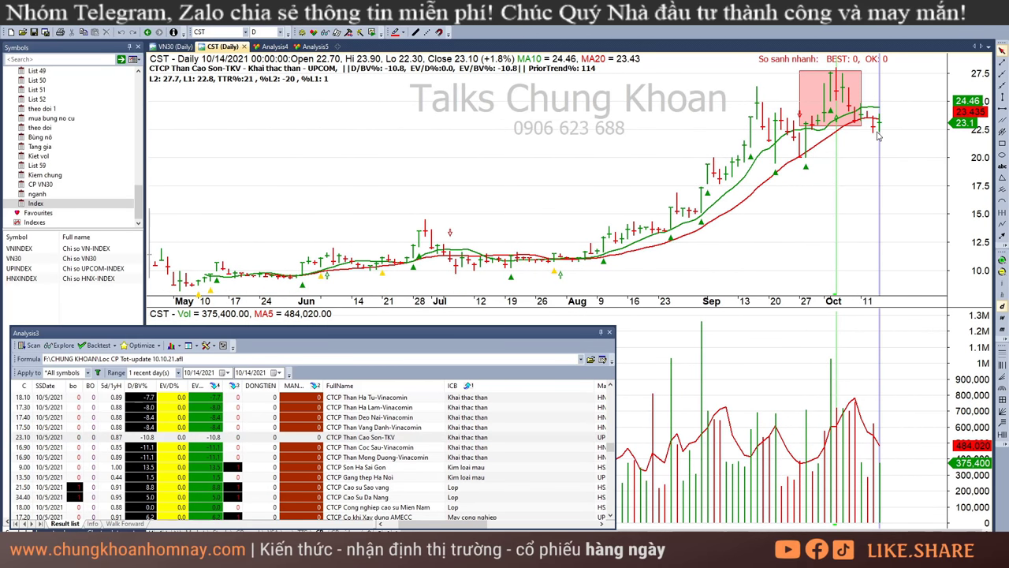
Finish checking CST's latest bar and open the MDC chart to inspect its bar of 10/14/2021
{"action": "key", "text": "Left"}
{"action": "key", "text": "Right"}
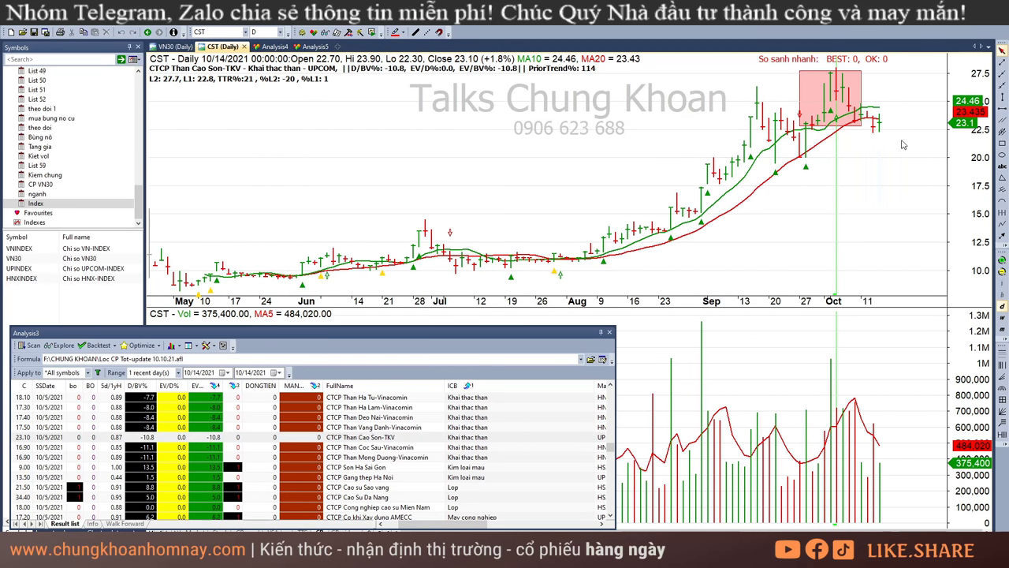
{"action": "left_click", "coordinate": [496, 457]}
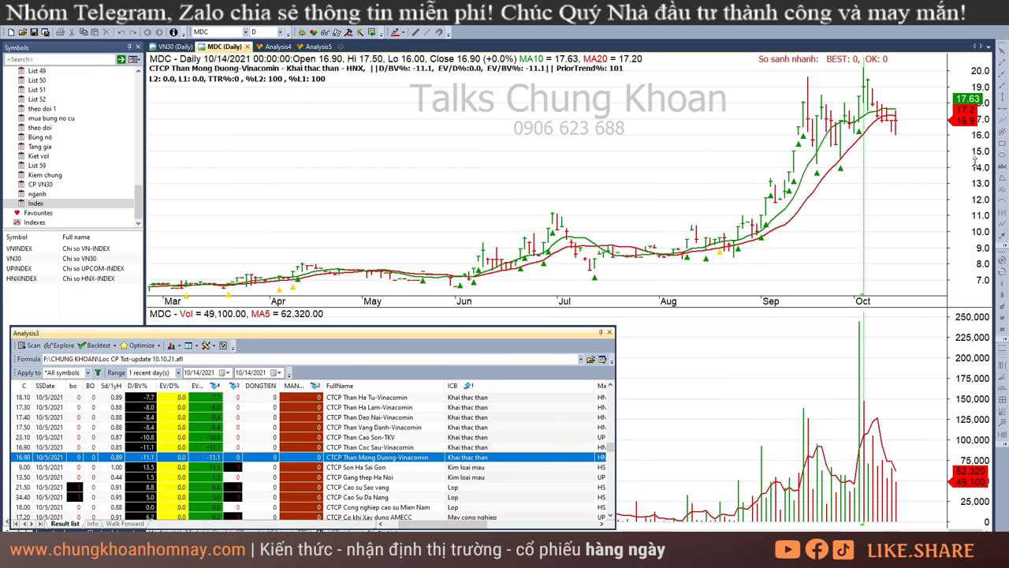
{"action": "left_click", "coordinate": [901, 143]}
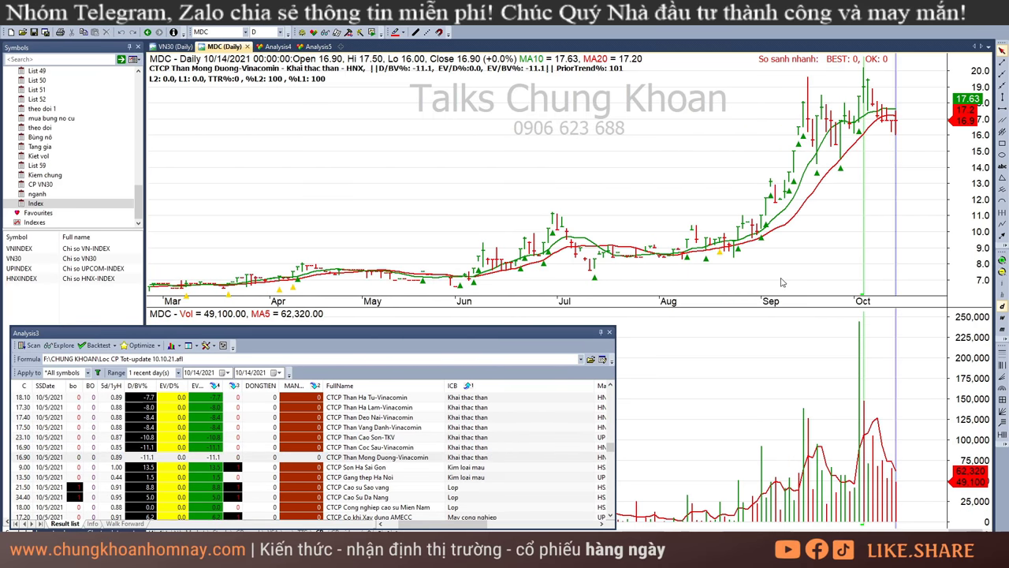
Open the bank group's SHB and EVF charts and inspect EVF's bars of 10/7/2021 and 10/14/2021
{"action": "scroll", "coordinate": [458, 440], "scroll_direction": "down", "scroll_amount": 4}
{"action": "left_click", "coordinate": [489, 428]}
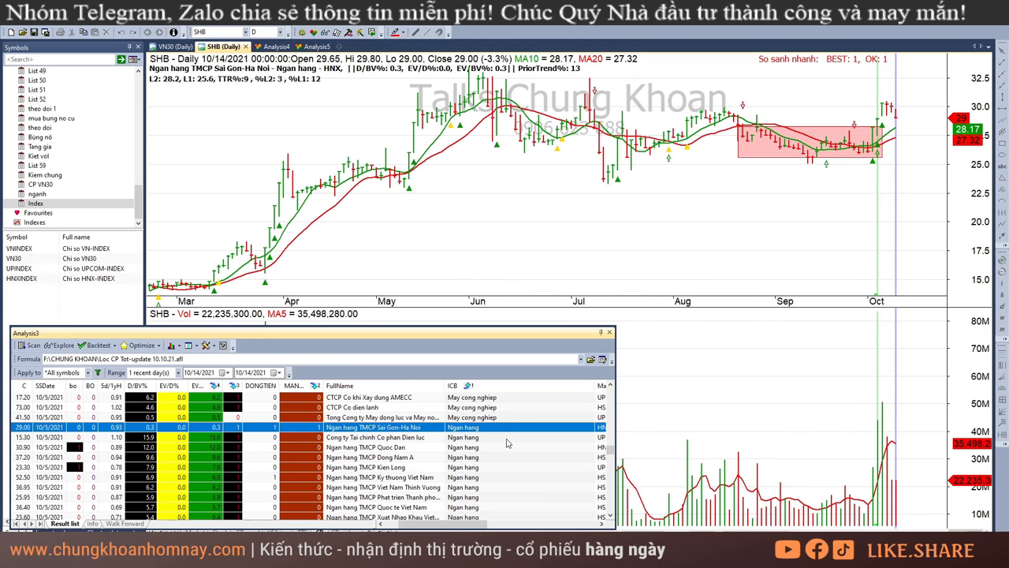
{"action": "left_click", "coordinate": [506, 438]}
{"action": "left_click", "coordinate": [875, 179]}
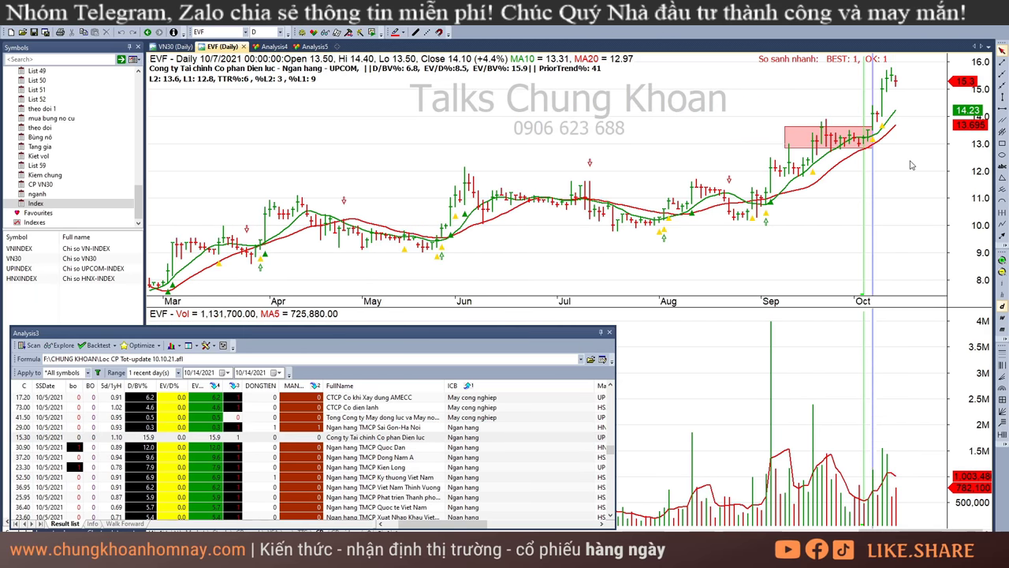
{"action": "left_click", "coordinate": [914, 165]}
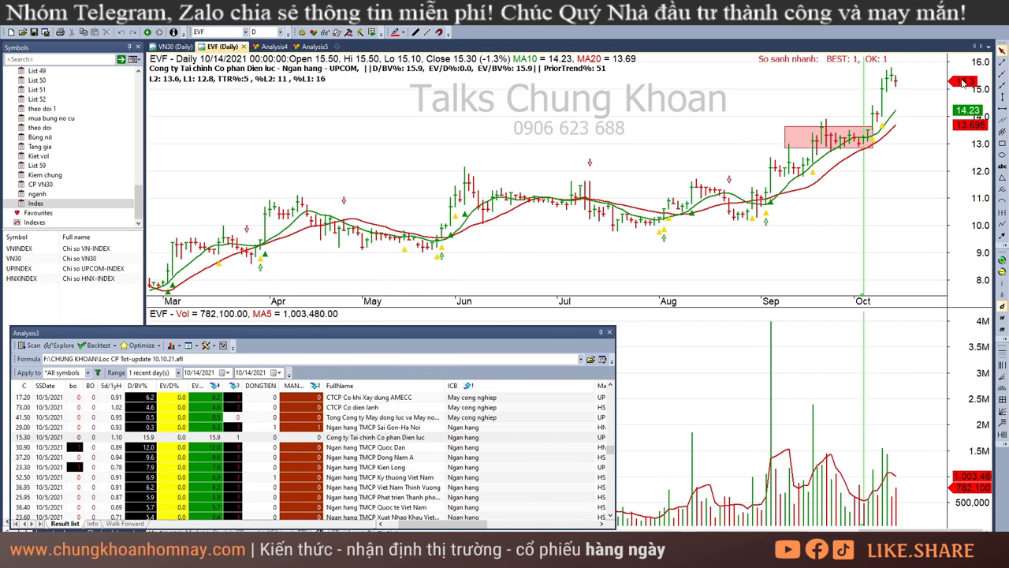
Open the NVB chart and inspect its October price action and volume against the consolidation rectangle
{"action": "left_click", "coordinate": [473, 427]}
{"action": "left_click", "coordinate": [474, 437]}
{"action": "key", "text": "Down"}
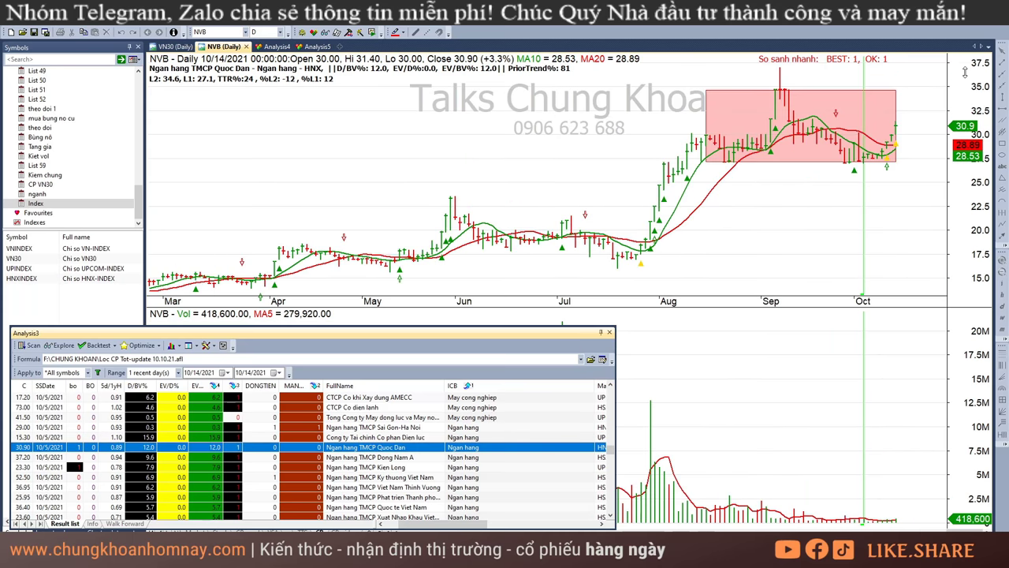
{"action": "left_click", "coordinate": [874, 198]}
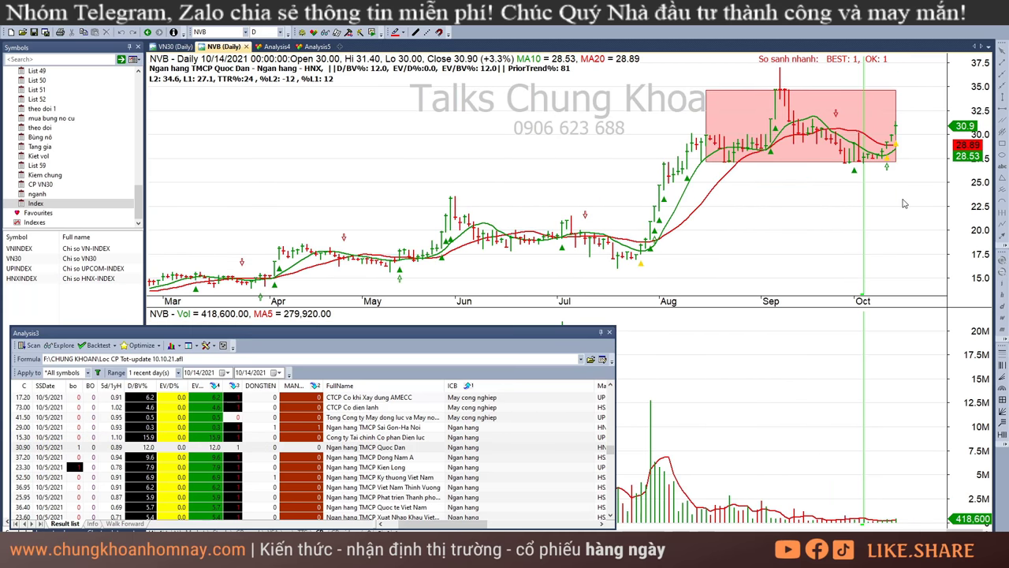
{"action": "left_click", "coordinate": [870, 510]}
{"action": "left_click", "coordinate": [897, 510]}
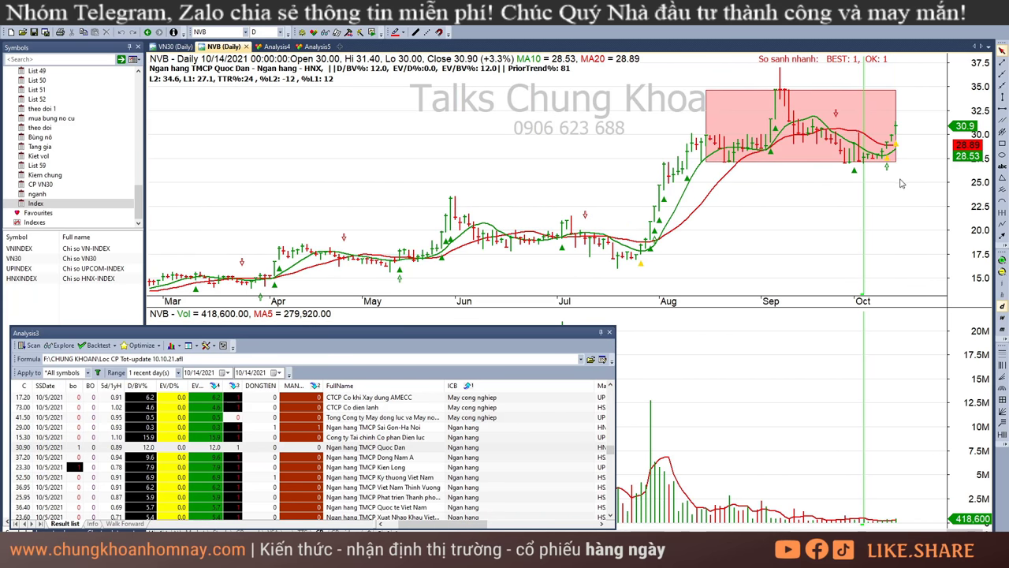
Review the bank charts from SSB through KLB to VPB
{"action": "left_click", "coordinate": [477, 457]}
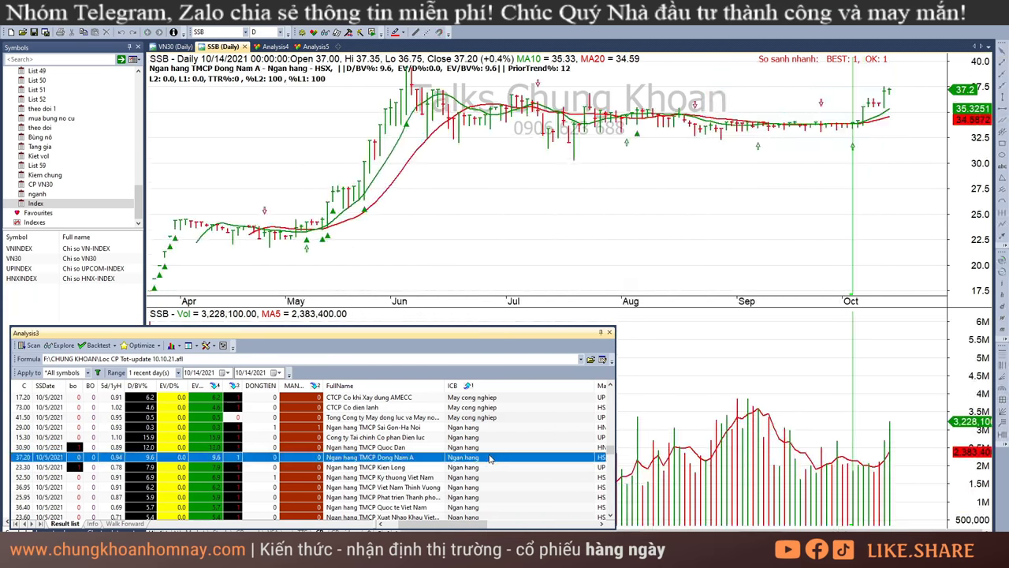
{"action": "left_click", "coordinate": [938, 147]}
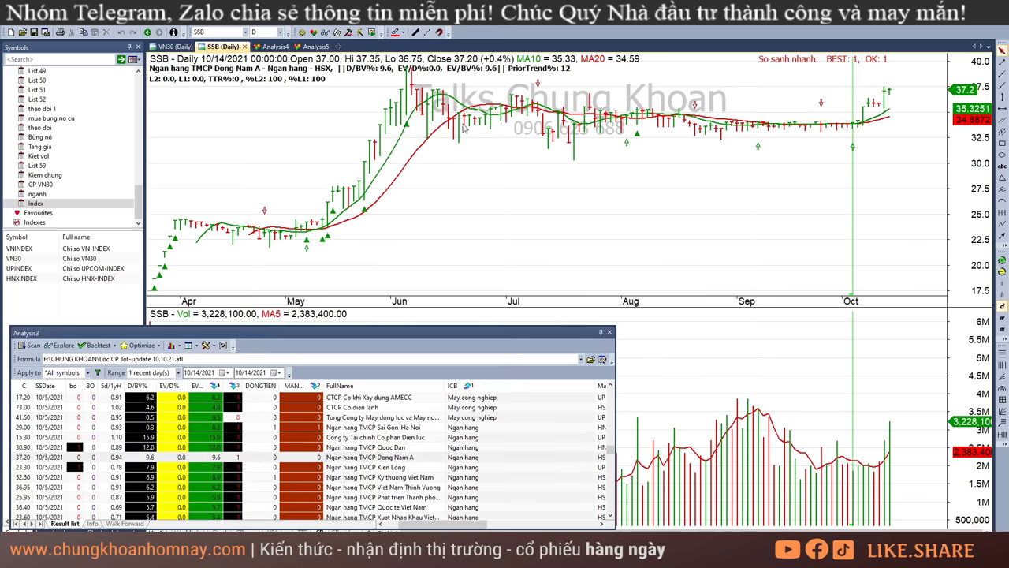
{"action": "left_click", "coordinate": [491, 468]}
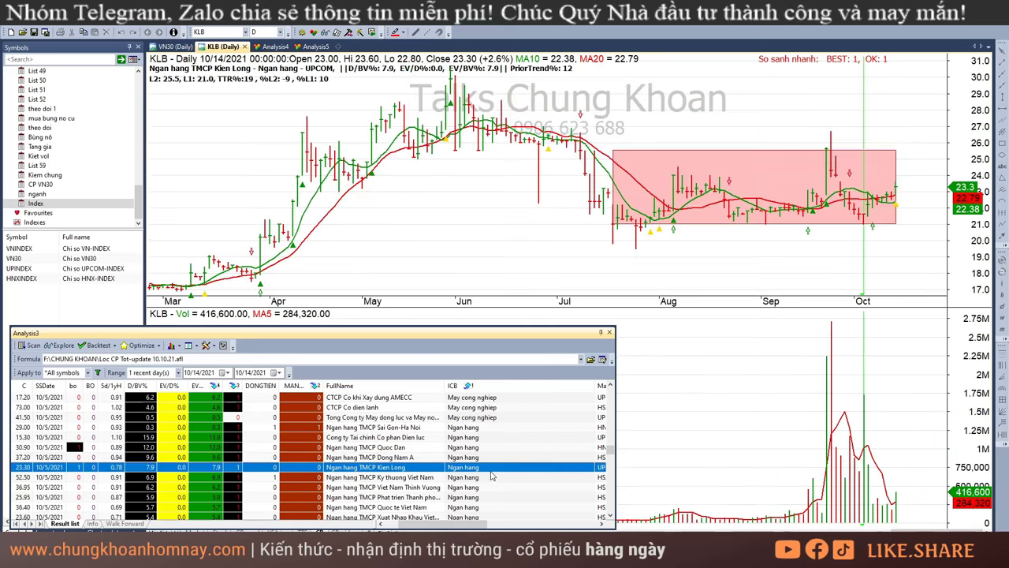
{"action": "key", "text": "Down"}
{"action": "key", "text": "Down"}
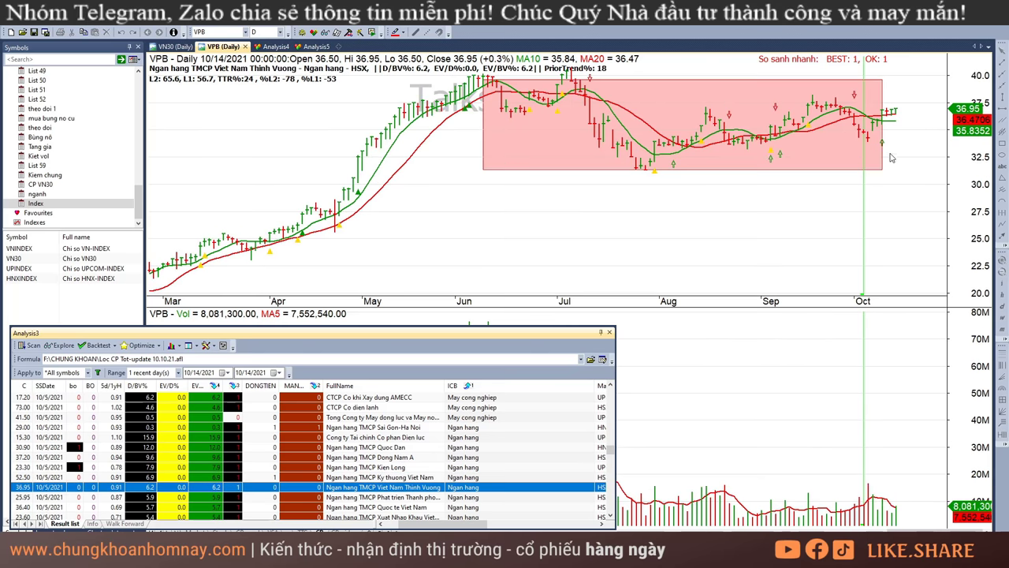
Go back to the TCB chart and inspect its bars of 10/11/2021, 10/12/2021 and 9/22/2021
{"action": "key", "text": "Up"}
{"action": "left_click", "coordinate": [881, 489]}
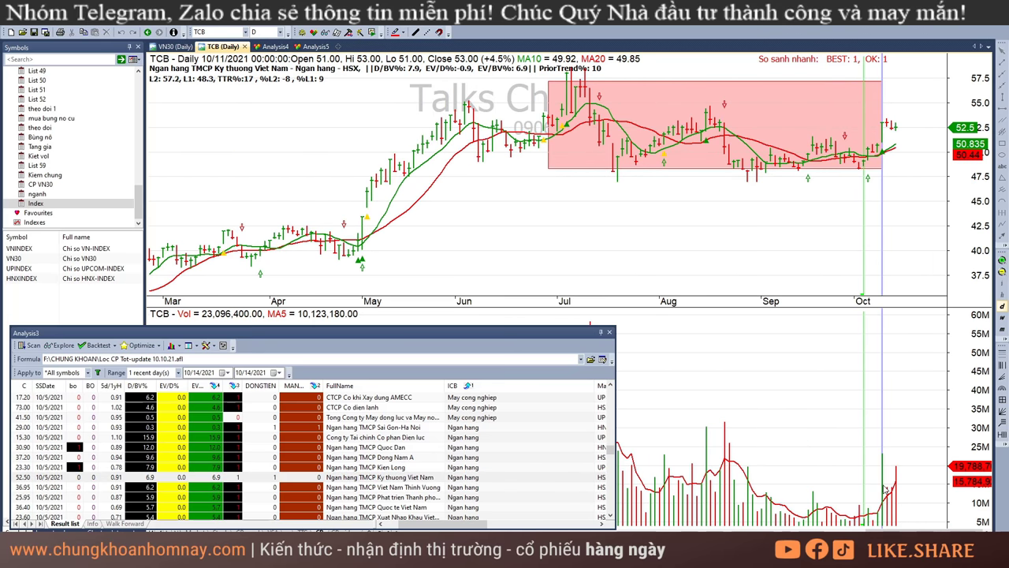
{"action": "left_click", "coordinate": [892, 497]}
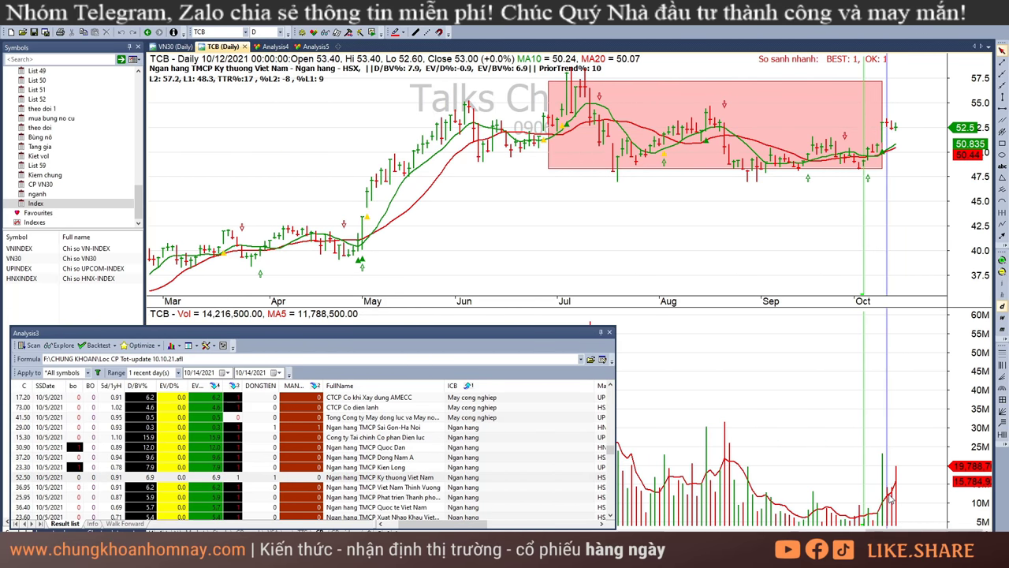
{"action": "left_click", "coordinate": [822, 456]}
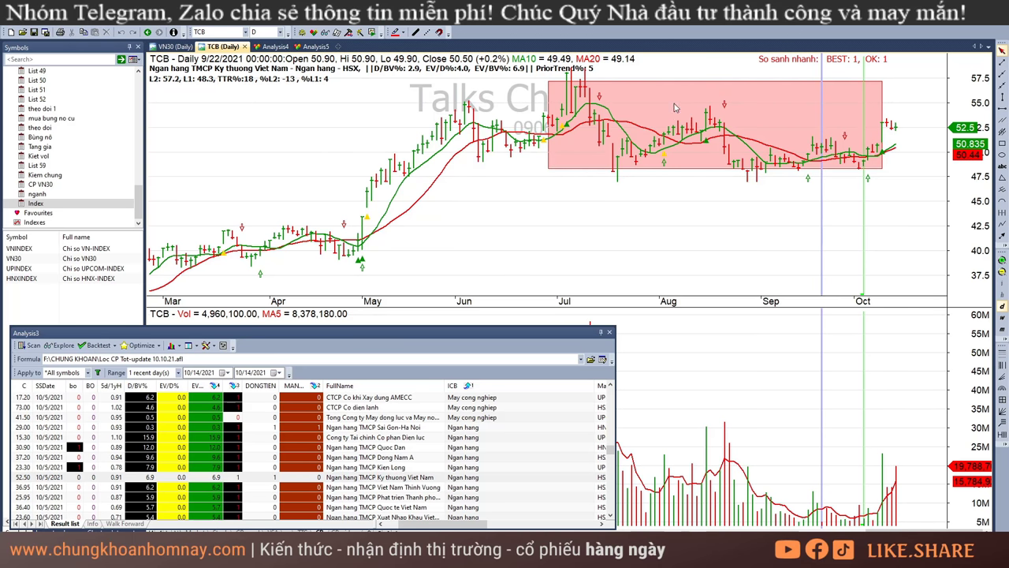
Inspect TCB's bars of 10/7/2021 and 10/6/2021, and go bar by bar from 10/11/2021 to 10/14/2021
{"action": "left_click", "coordinate": [861, 211]}
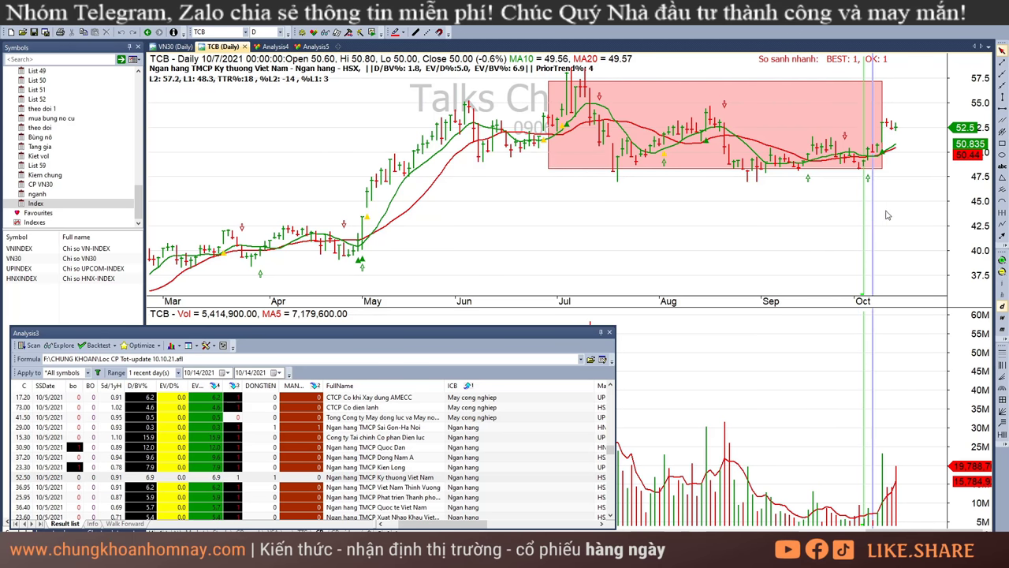
{"action": "left_click", "coordinate": [870, 189]}
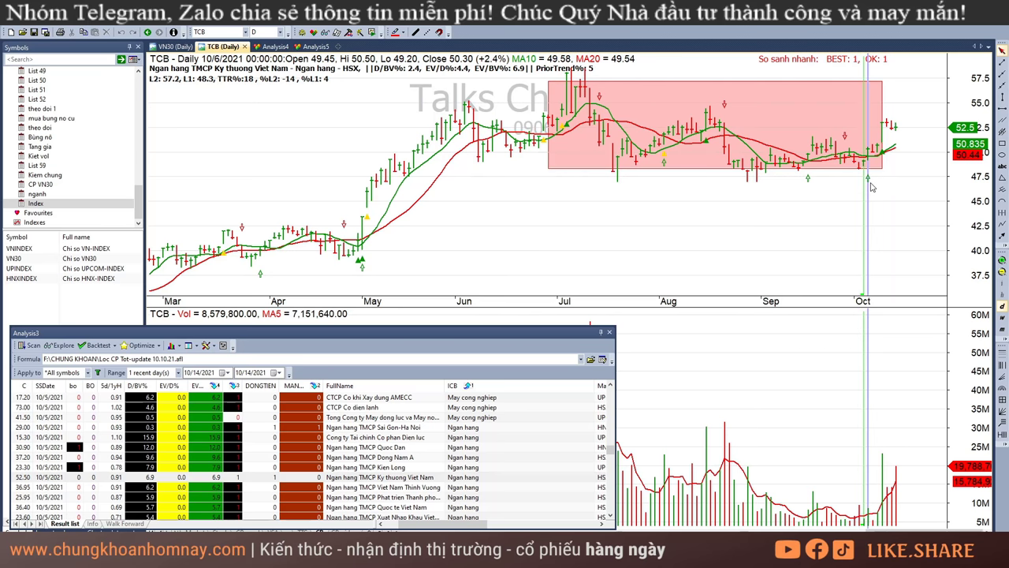
{"action": "left_click", "coordinate": [873, 188]}
{"action": "left_click", "coordinate": [882, 466]}
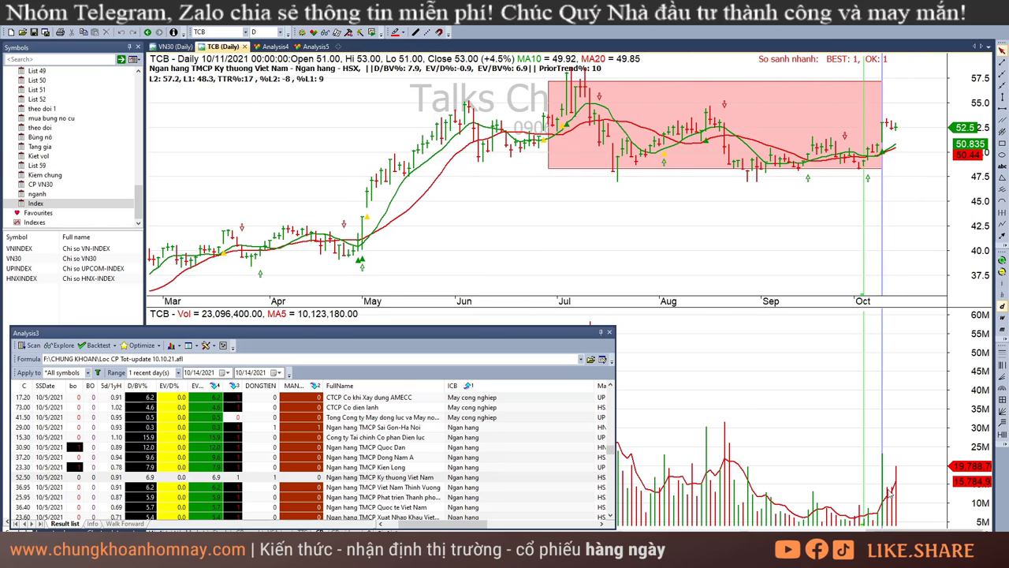
{"action": "key", "text": "Right"}
{"action": "key", "text": "Right"}
{"action": "key", "text": "Right"}
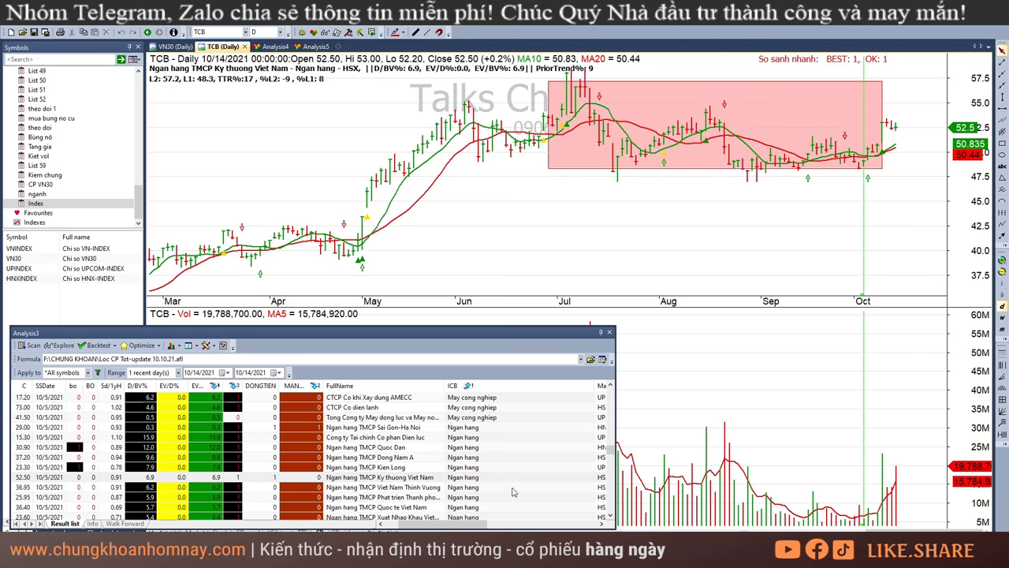
Review the bank charts after TCB, including VIB and EIB, through to OCB
{"action": "key", "text": "Down"}
{"action": "key", "text": "Down"}
{"action": "key", "text": "Down"}
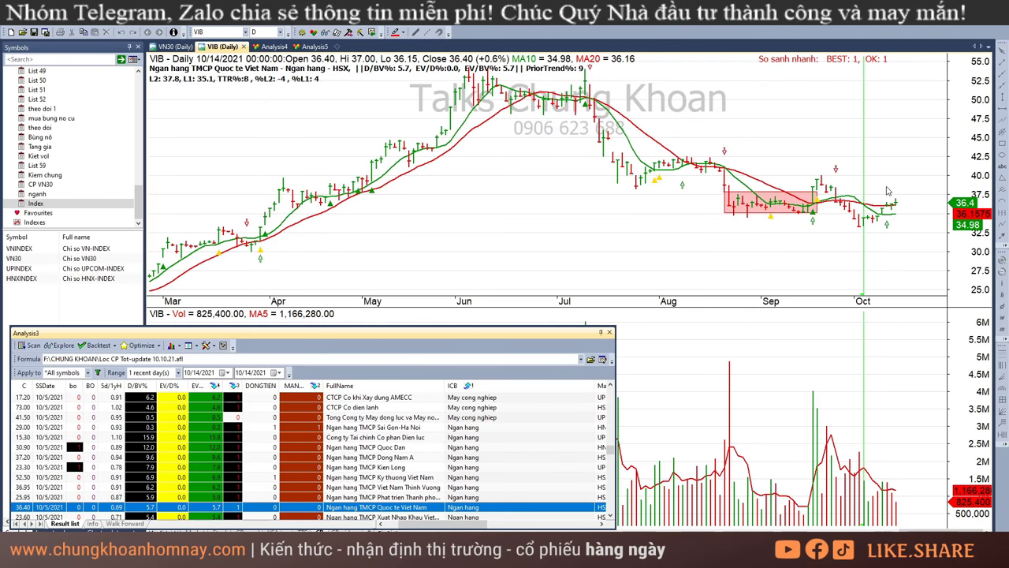
{"action": "key", "text": "Down"}
{"action": "key", "text": "Down"}
{"action": "key", "text": "Up"}
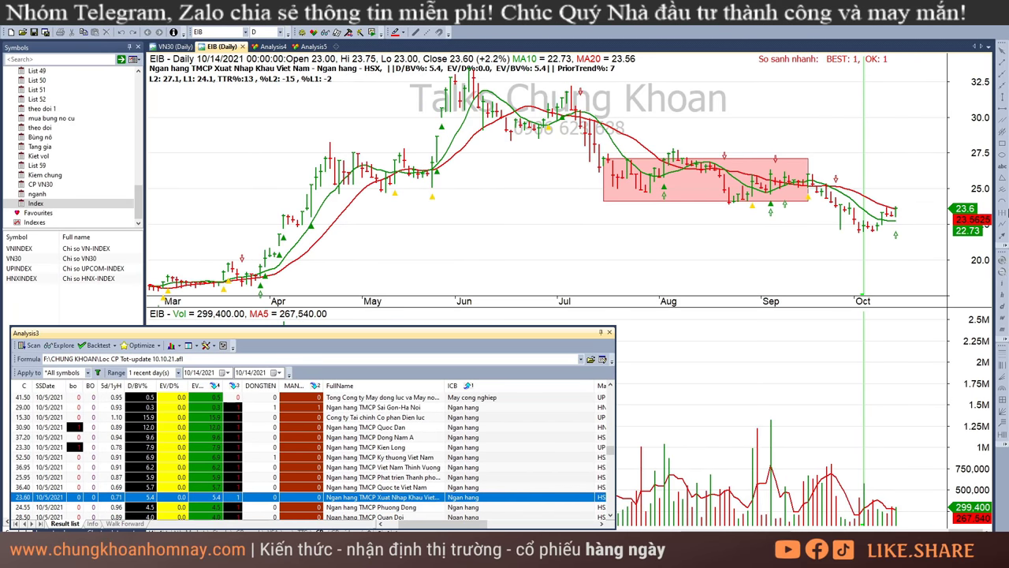
{"action": "key", "text": "Down"}
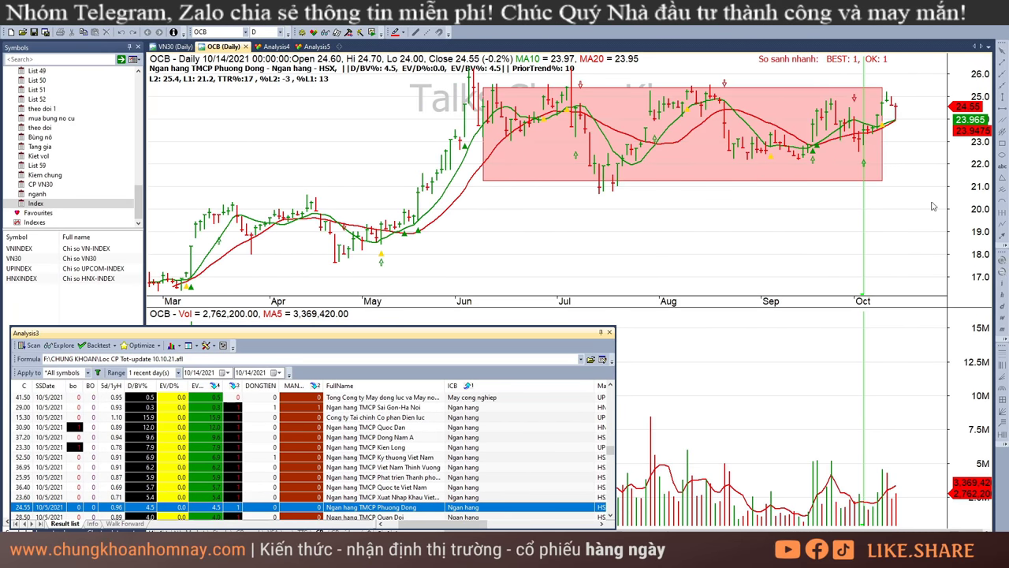
Inspect MBB's price and volume bar of 10/14/2021 and open the CTG chart
{"action": "key", "text": "Down"}
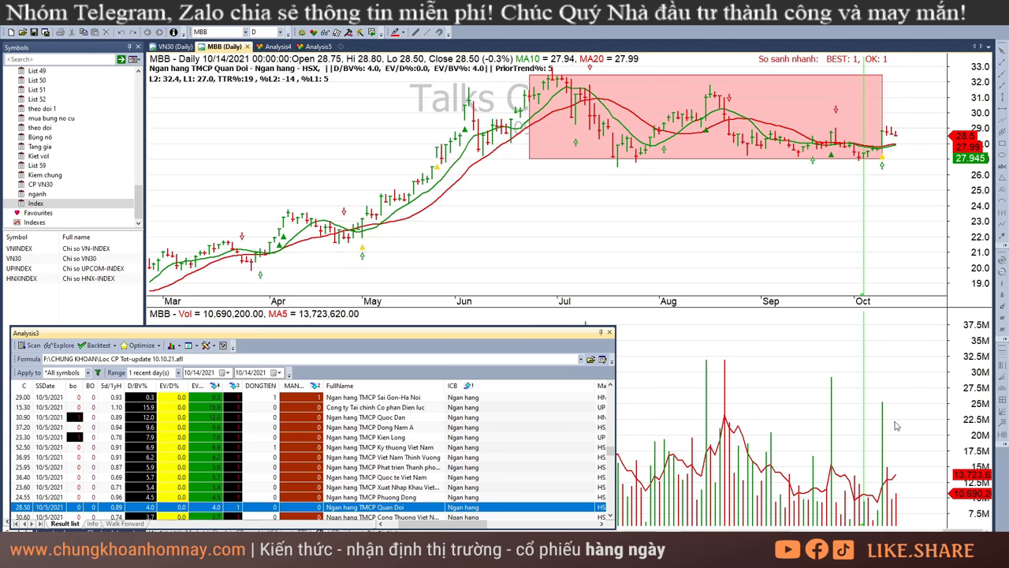
{"action": "left_click", "coordinate": [887, 490]}
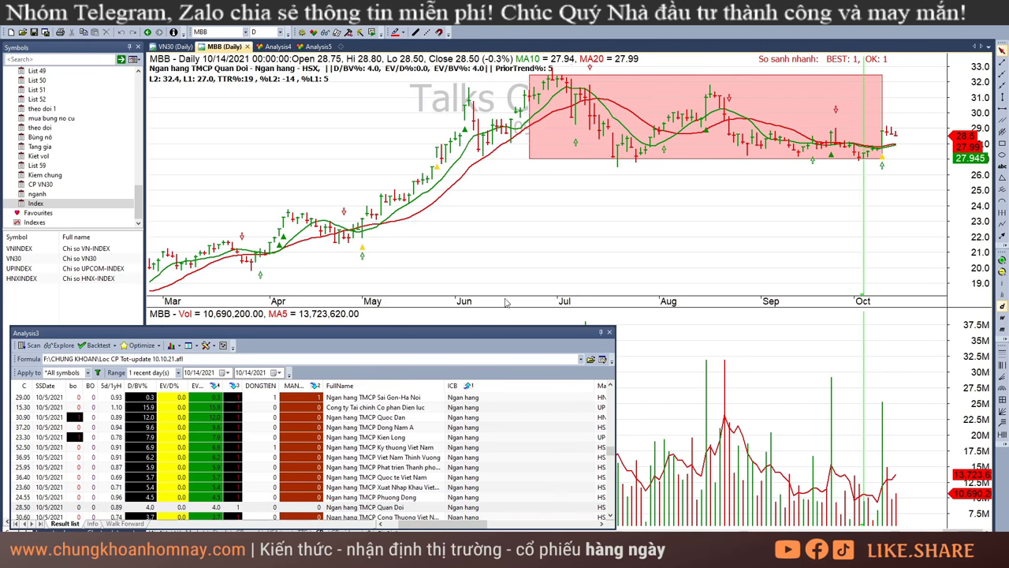
{"action": "left_click", "coordinate": [441, 516]}
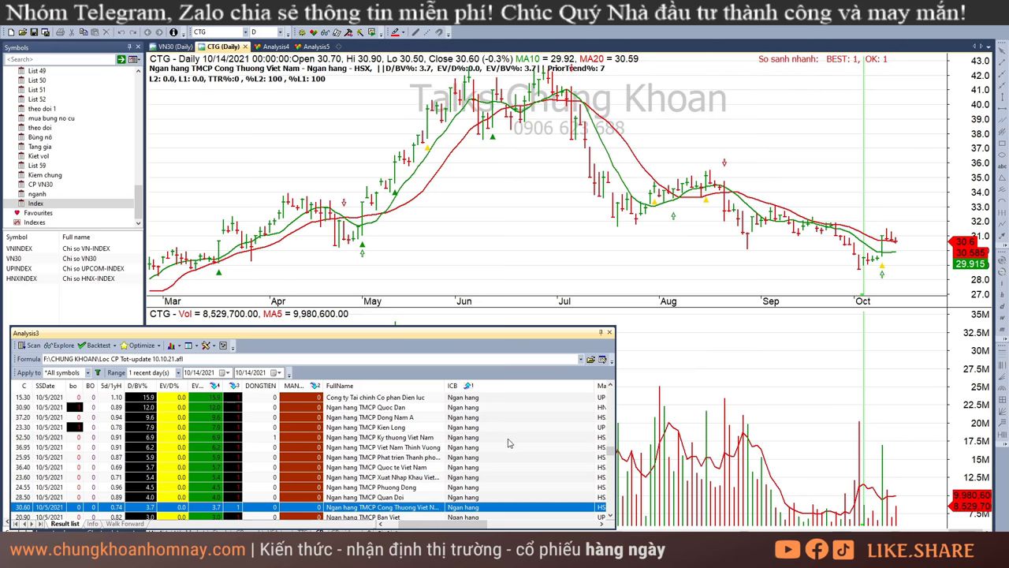
Browse the bank charts following CTG, one stock at a time, through to SGB
{"action": "key", "text": "Down"}
{"action": "key", "text": "Down"}
{"action": "key", "text": "Down"}
{"action": "key", "text": "Down"}
{"action": "key", "text": "Down"}
{"action": "key", "text": "Down"}
{"action": "key", "text": "Down"}
{"action": "key", "text": "Down"}
{"action": "key", "text": "Down"}
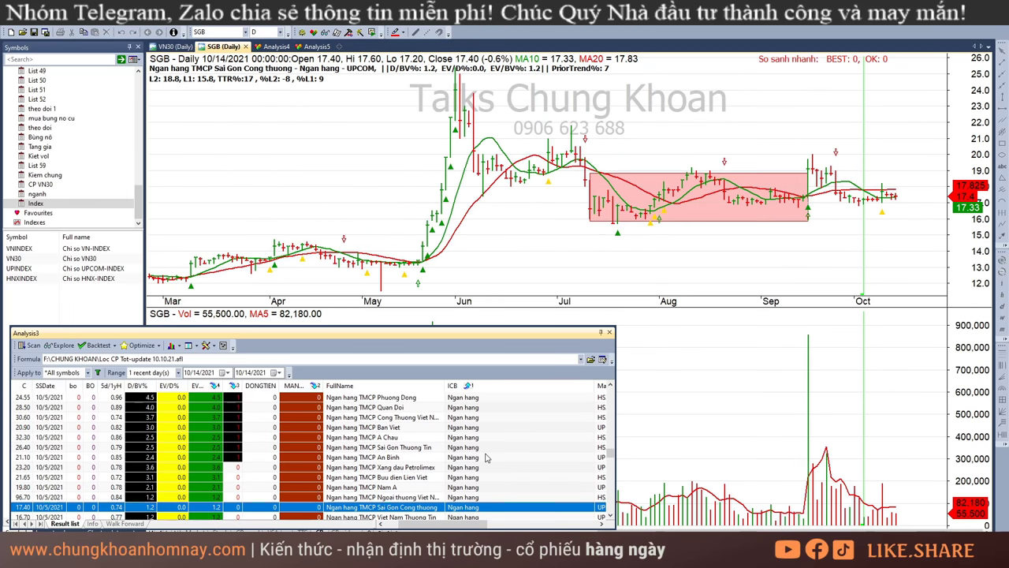
Browse the remaining bank charts from SGB through MSB, and examine TPB
{"action": "key", "text": "Down"}
{"action": "key", "text": "Down"}
{"action": "key", "text": "Down"}
{"action": "key", "text": "Down"}
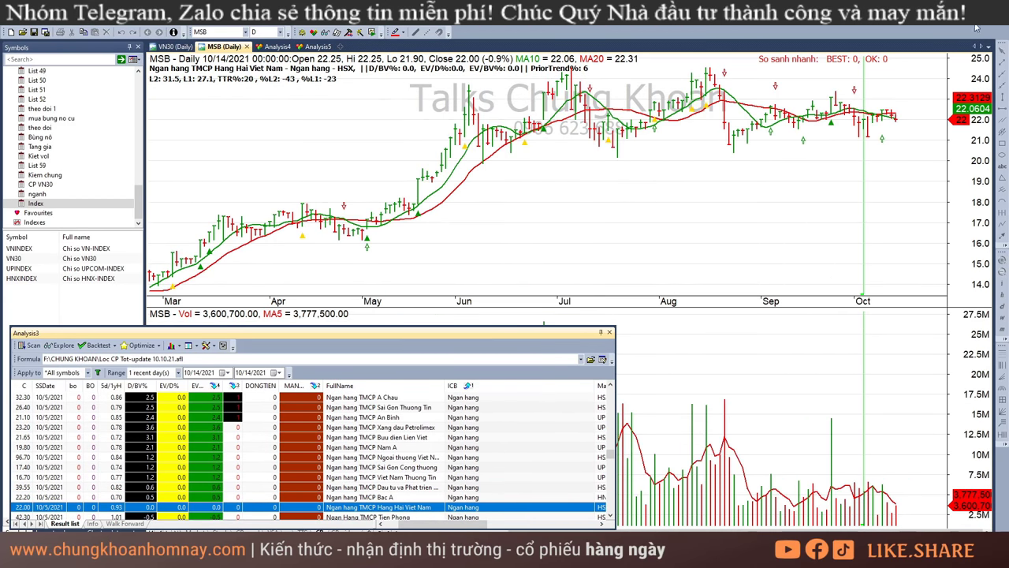
{"action": "key", "text": "Down"}
{"action": "key", "text": "Down"}
{"action": "key", "text": "Down"}
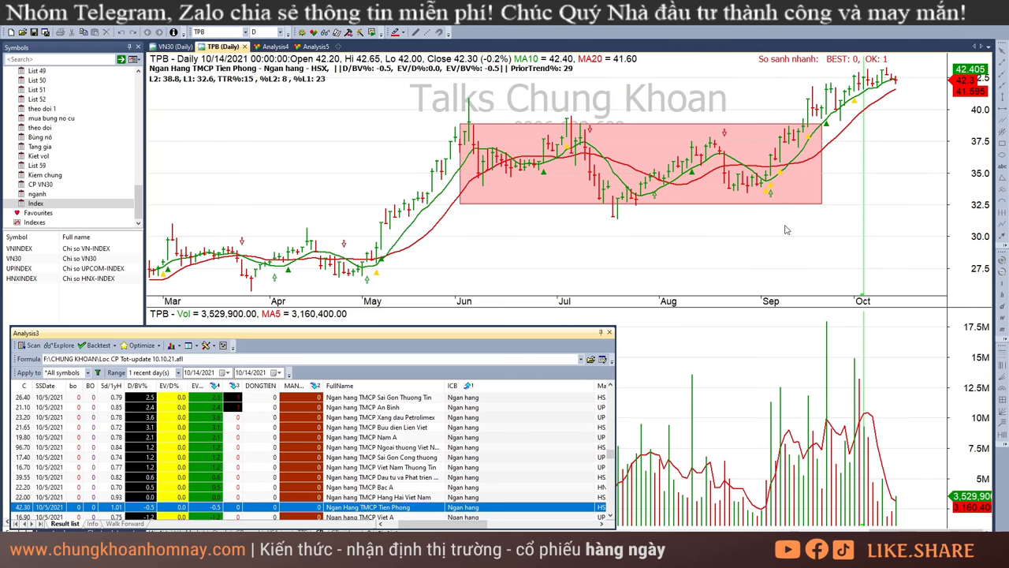
View the TTF furniture chart and the NSH aluminium chart beyond the bank group
{"action": "key", "text": "Down"}
{"action": "key", "text": "Down"}
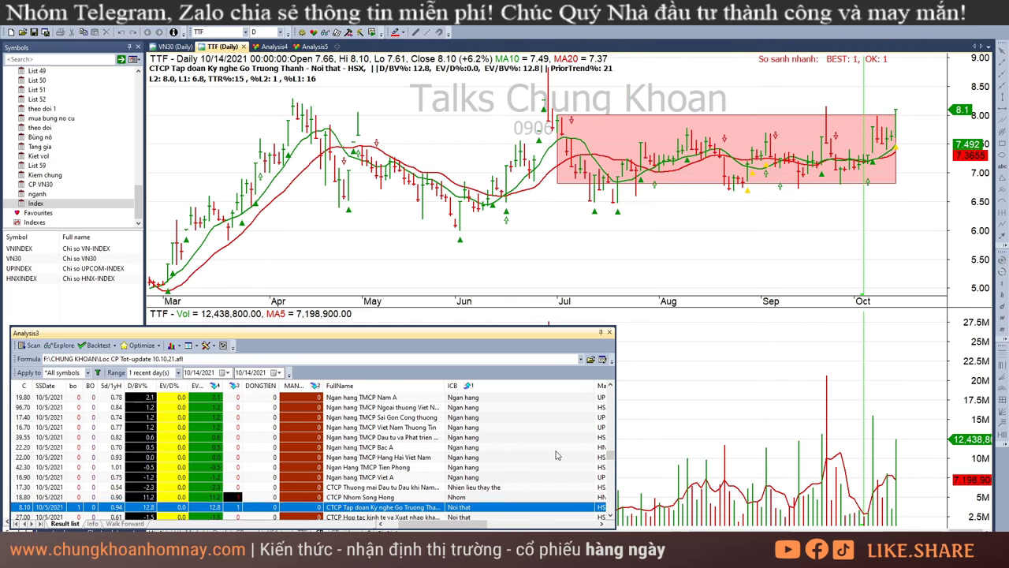
{"action": "key", "text": "Up"}
Open the GAS chart from the gas distribution group and the PVB chart from the oil pipeline group
{"action": "scroll", "coordinate": [540, 473], "scroll_direction": "down", "scroll_amount": 8}
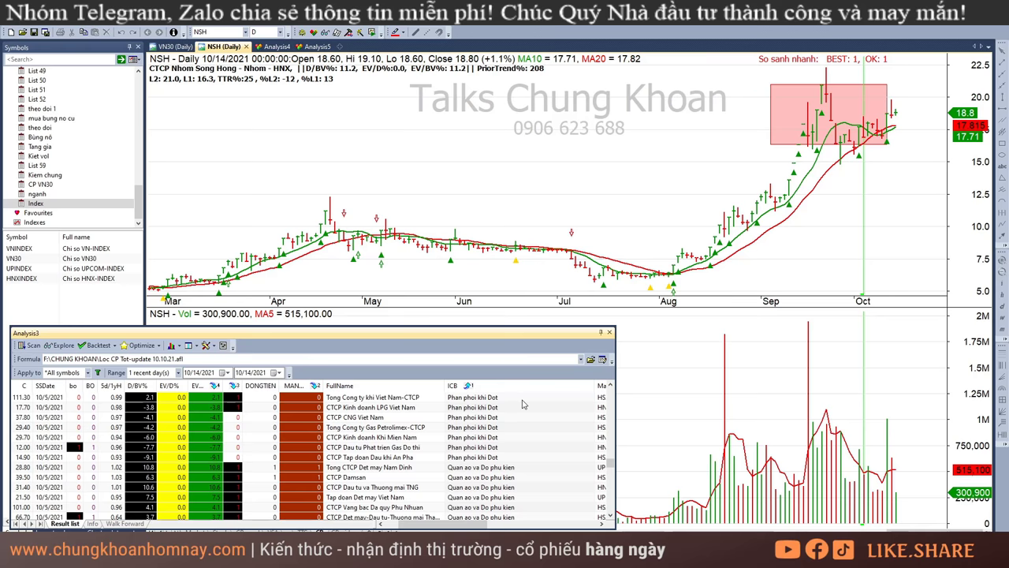
{"action": "left_click", "coordinate": [518, 397]}
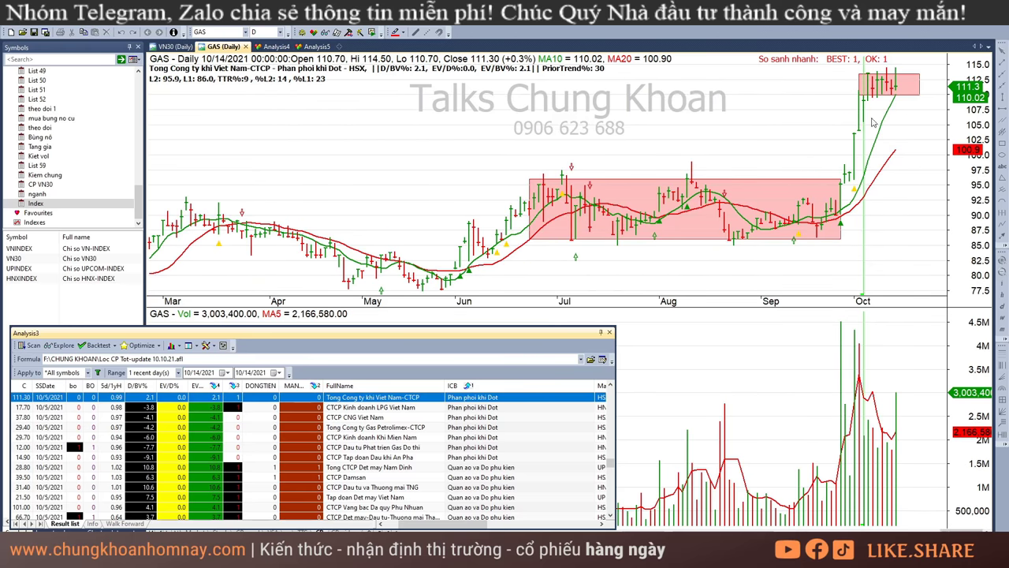
{"action": "scroll", "coordinate": [509, 449], "scroll_direction": "up", "scroll_amount": 2}
{"action": "scroll", "coordinate": [526, 449], "scroll_direction": "down", "scroll_amount": 1}
{"action": "left_click", "coordinate": [500, 418]}
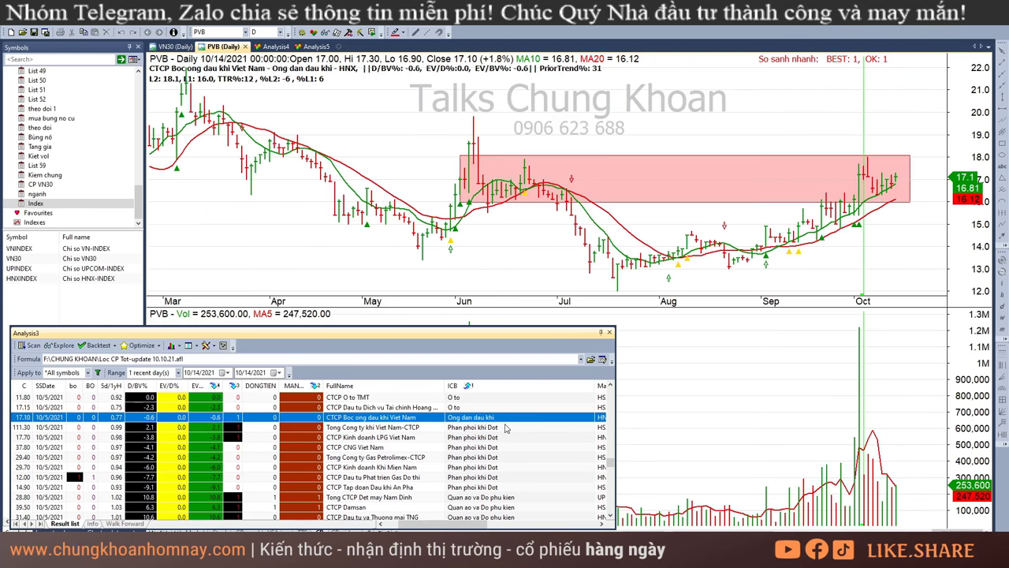
Reopen the GAS chart and delete the older consolidation rectangle spanning late June to late September, between 86.0 and 95.9
{"action": "left_click", "coordinate": [507, 428]}
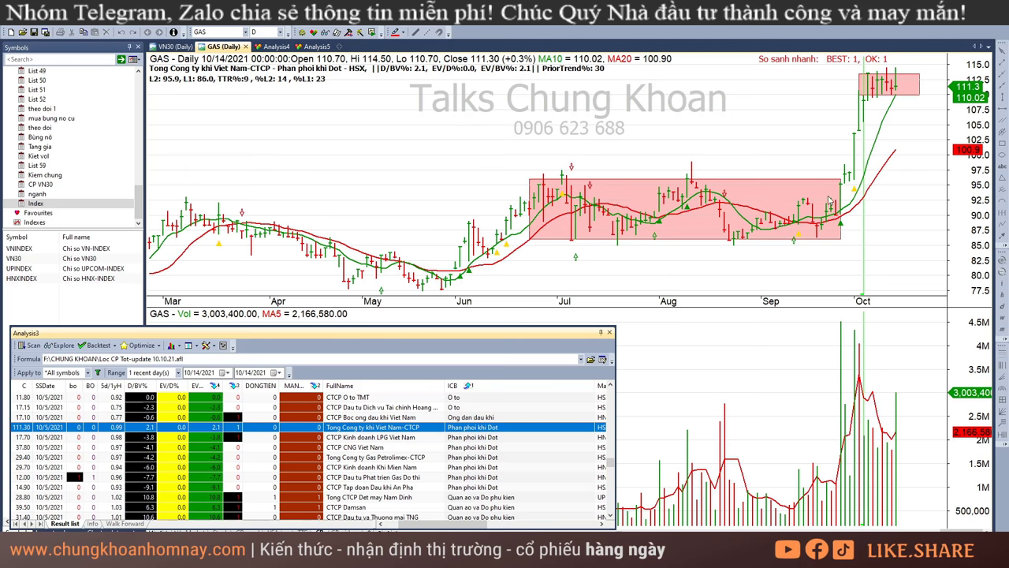
{"action": "left_click", "coordinate": [848, 232]}
{"action": "key", "text": "Delete"}
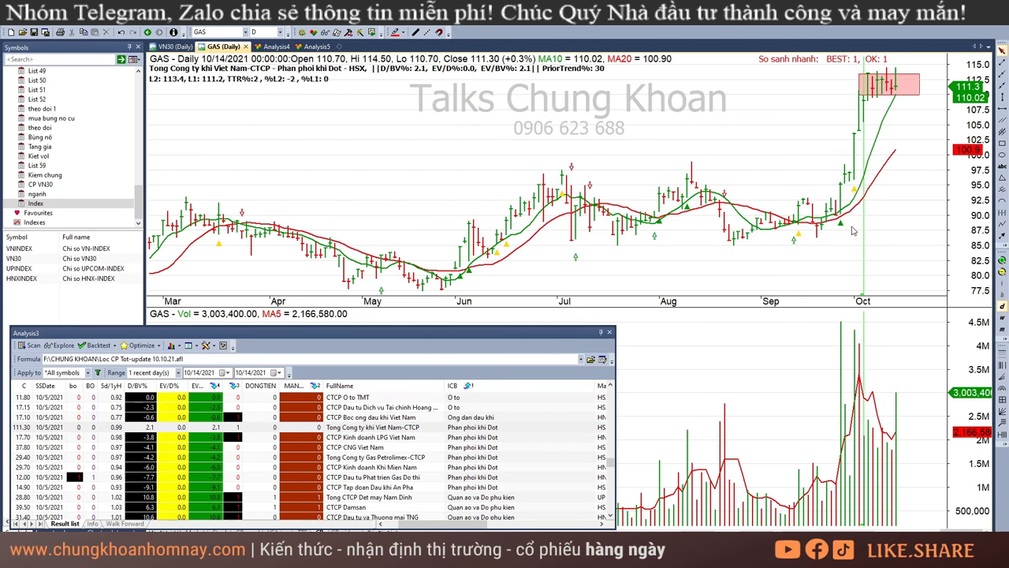
Inspect the price and volume bars inside the GAS chart's October consolidation rectangle, including 8, 13 and 14 October
{"action": "left_click", "coordinate": [878, 115]}
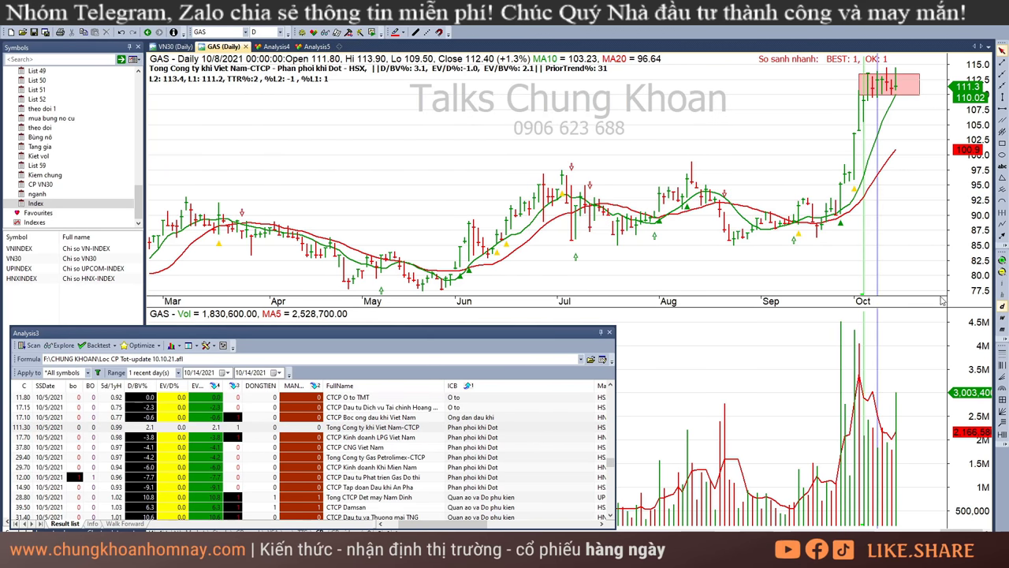
{"action": "left_click", "coordinate": [897, 392]}
{"action": "left_click", "coordinate": [892, 454]}
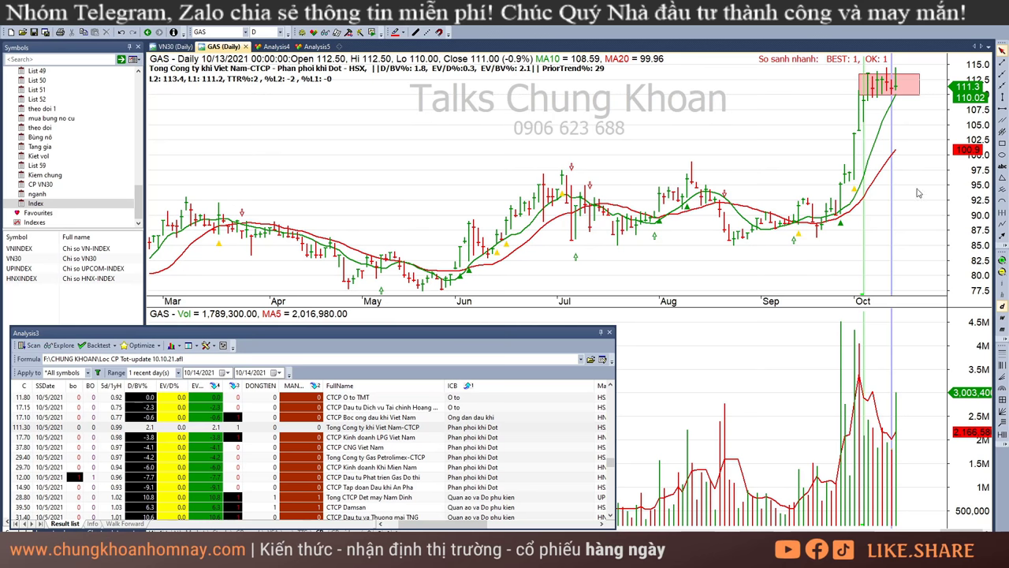
{"action": "left_click", "coordinate": [903, 140]}
{"action": "left_click", "coordinate": [914, 146]}
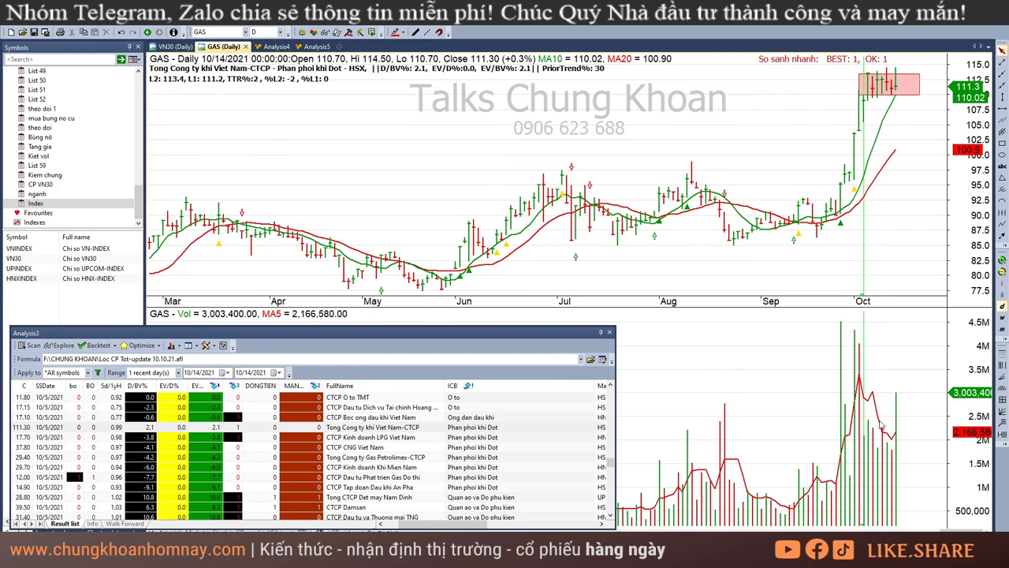
{"action": "left_click", "coordinate": [898, 116]}
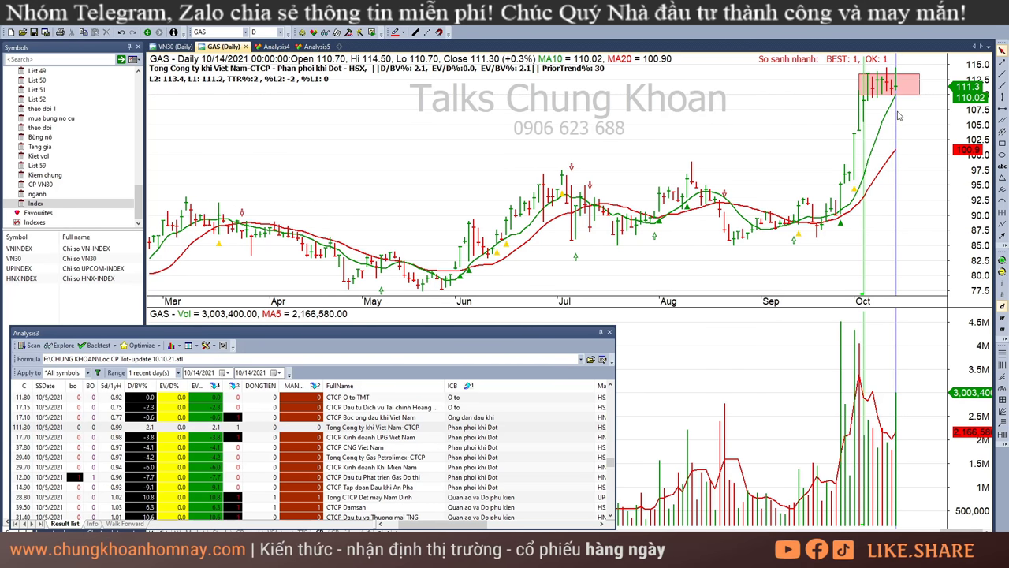
{"action": "left_click", "coordinate": [917, 389]}
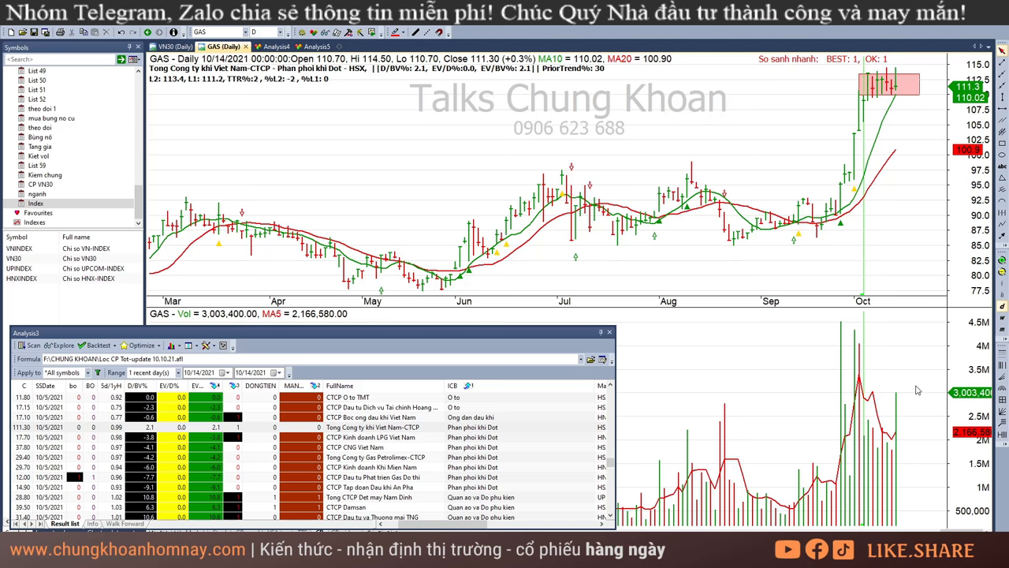
Open the PVG chart from the gas distribution group and inspect its October price and volume bars, including 13 and 14 October
{"action": "left_click", "coordinate": [478, 438]}
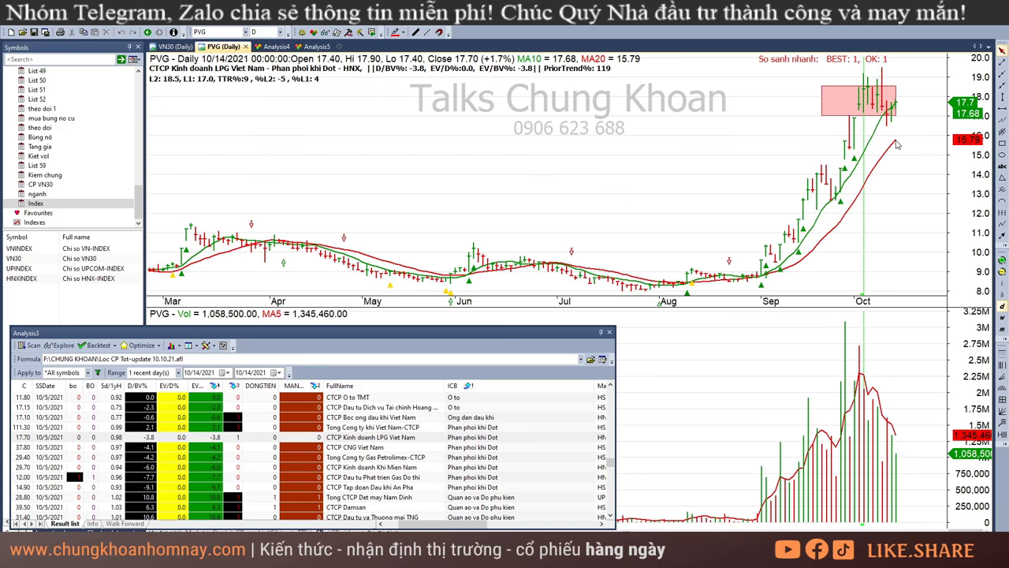
{"action": "left_click_drag", "start_coordinate": [848, 150], "coordinate": [886, 148]}
{"action": "left_click_drag", "start_coordinate": [863, 410], "coordinate": [877, 379]}
{"action": "left_click_drag", "start_coordinate": [894, 129], "coordinate": [893, 126]}
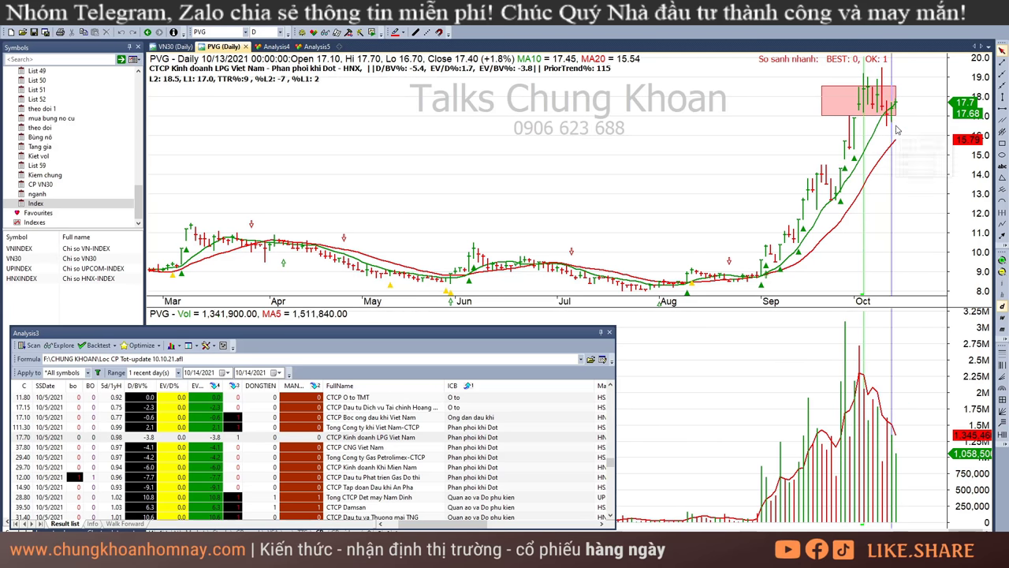
{"action": "left_click", "coordinate": [896, 130]}
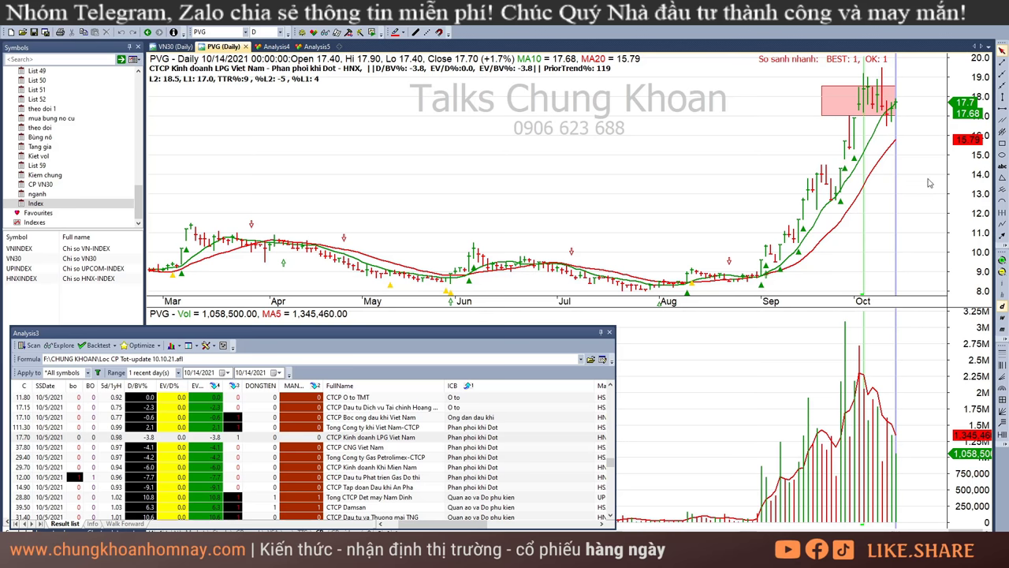
Open the CNG chart and inspect its October price and volume bars, including 6 and 11 October
{"action": "left_click", "coordinate": [509, 449]}
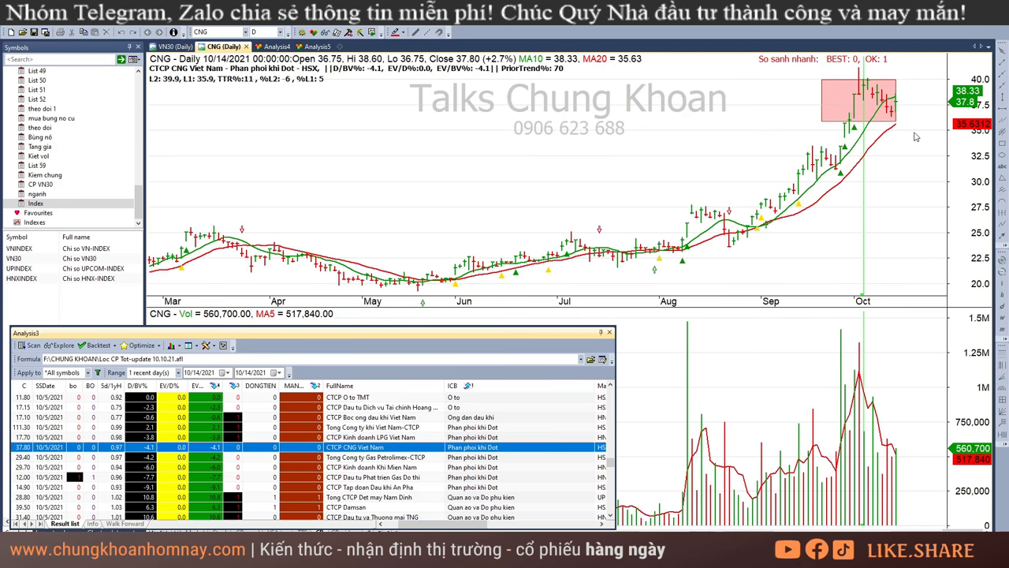
{"action": "left_click", "coordinate": [896, 154]}
{"action": "left_click", "coordinate": [870, 477]}
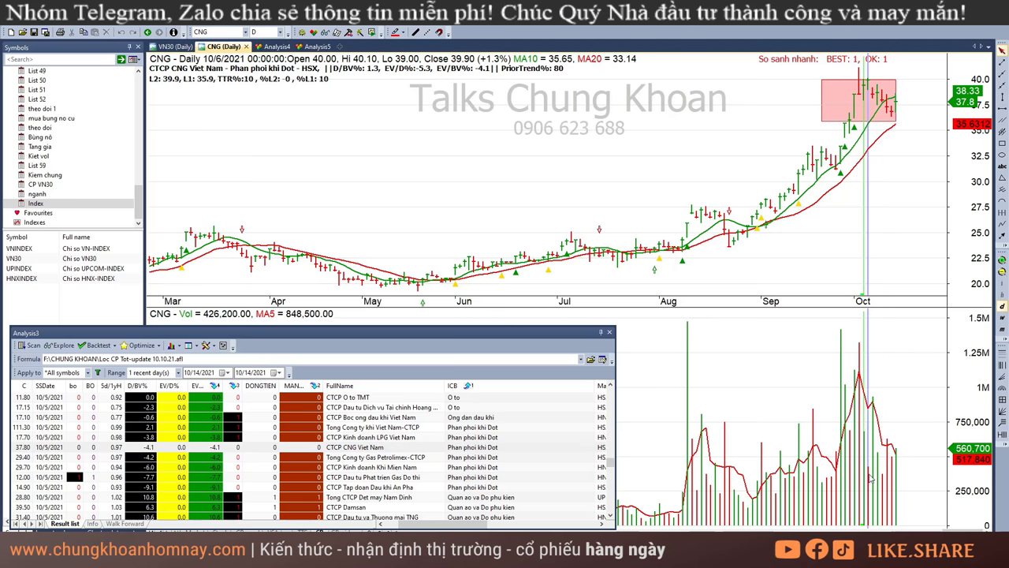
{"action": "left_click", "coordinate": [912, 155]}
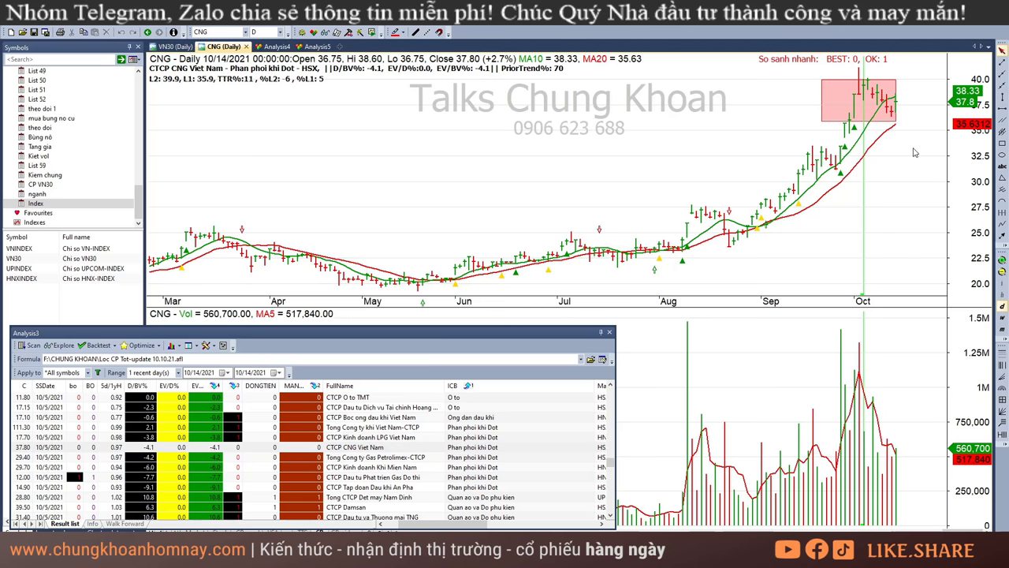
{"action": "left_click", "coordinate": [874, 144]}
{"action": "left_click", "coordinate": [882, 149]}
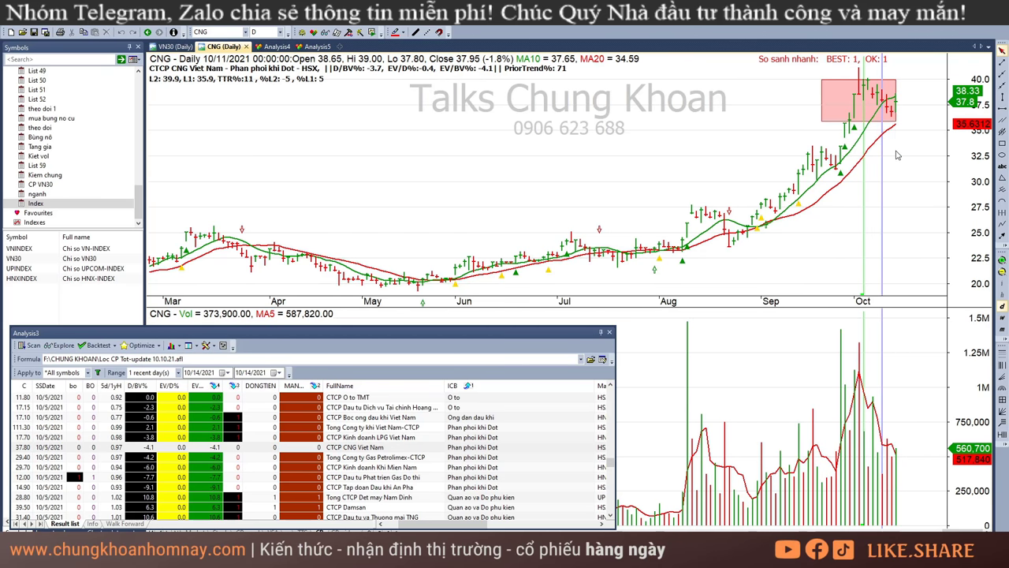
{"action": "left_click", "coordinate": [897, 155]}
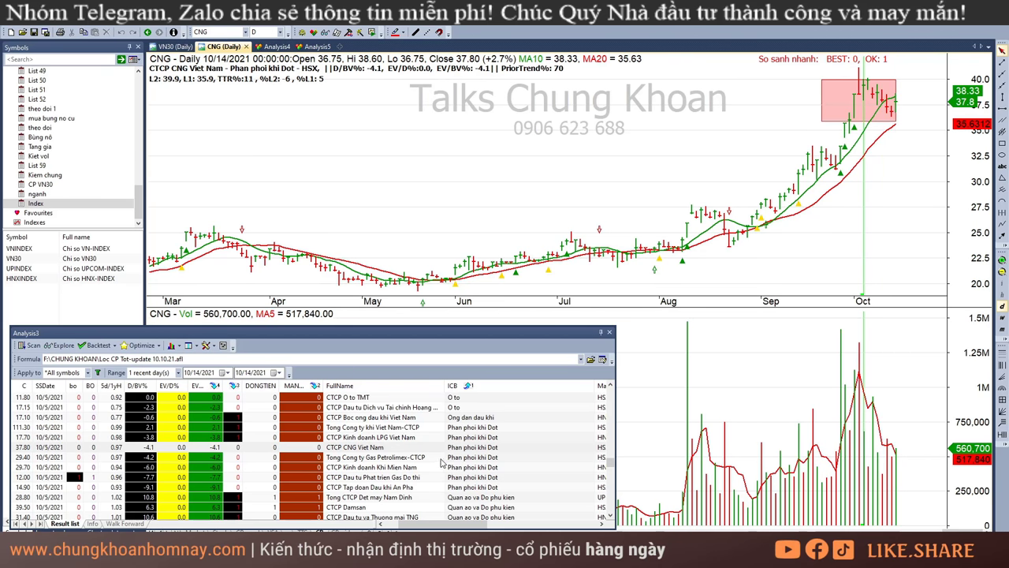
Open the PGC chart and inspect its price and volume on 14 October 2021
{"action": "left_click", "coordinate": [443, 458]}
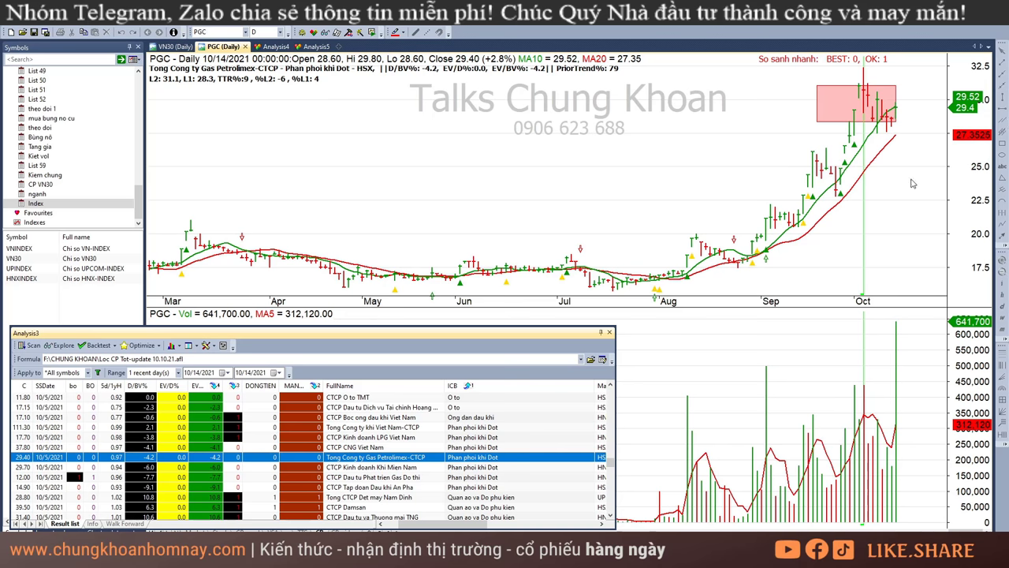
{"action": "left_click", "coordinate": [895, 344]}
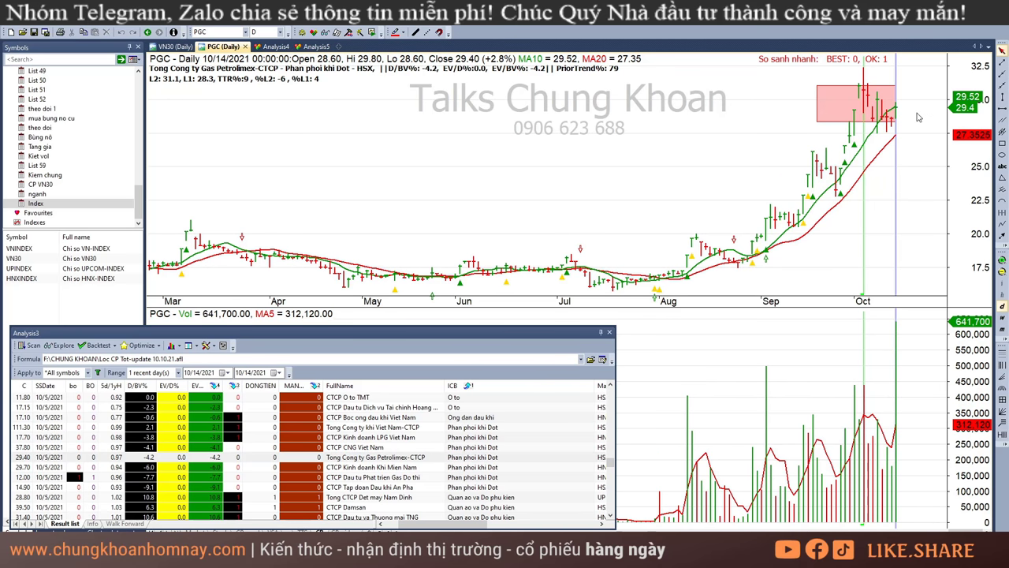
{"action": "left_click", "coordinate": [900, 274]}
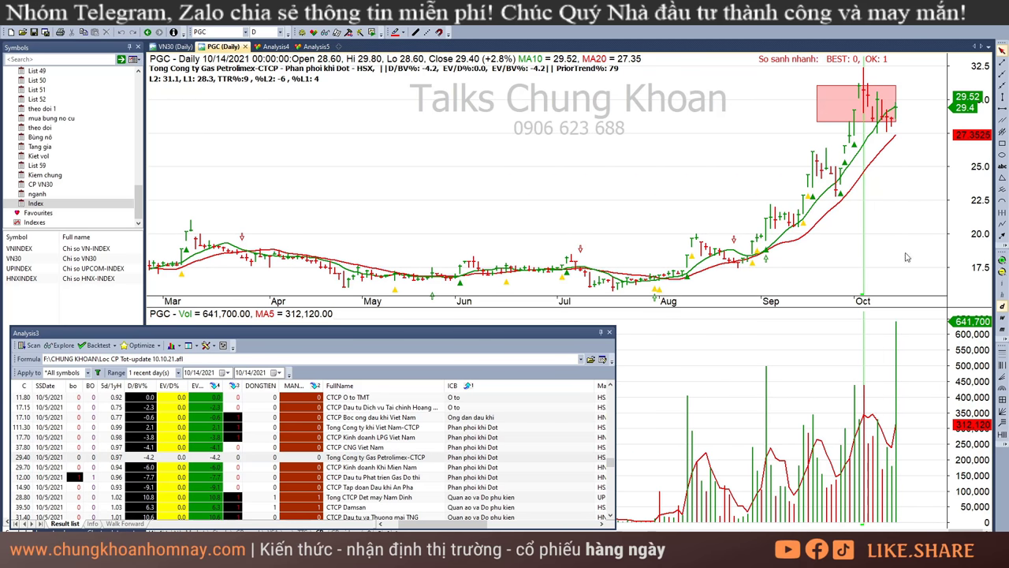
Browse the remaining gas distribution charts, including PCG, and continue into the clothing group as far as ADS
{"action": "left_click", "coordinate": [507, 469]}
{"action": "key", "text": "Down"}
{"action": "key", "text": "Down"}
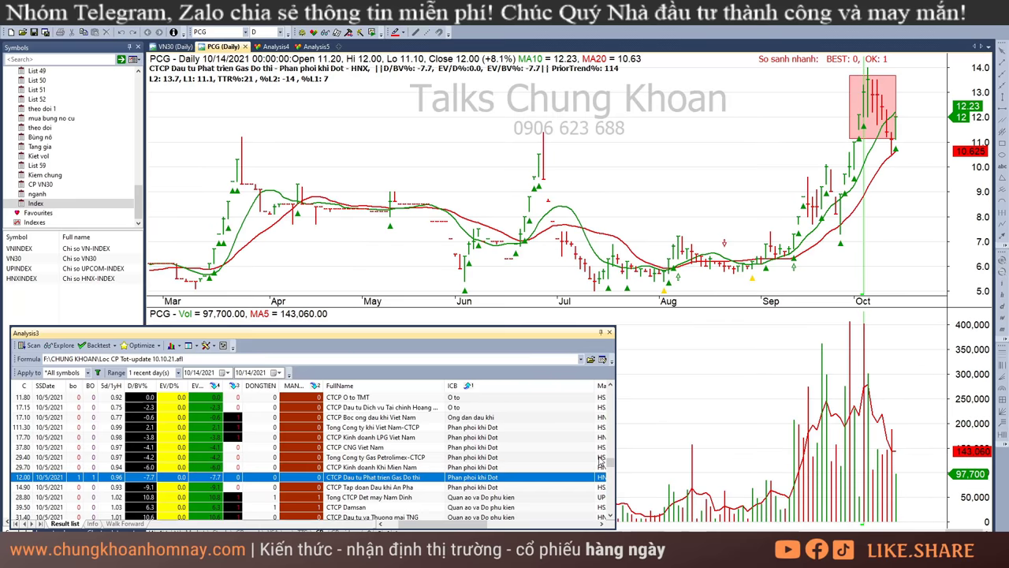
{"action": "key", "text": "Down"}
{"action": "key", "text": "Down"}
Find the oil exploration and production group in the results and open the BSR chart
{"action": "scroll", "coordinate": [558, 435], "scroll_direction": "down", "scroll_amount": 5}
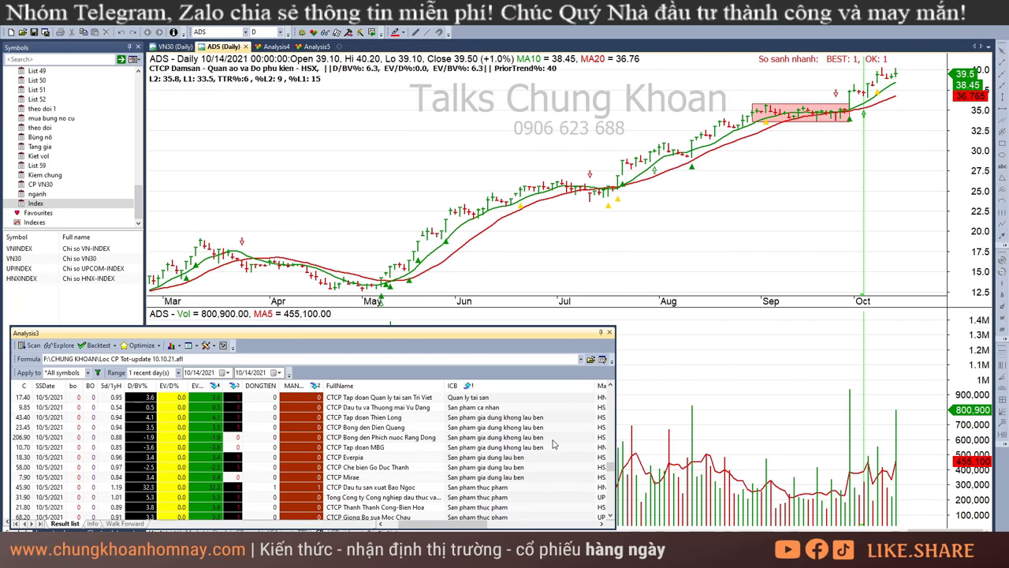
{"action": "scroll", "coordinate": [557, 434], "scroll_direction": "down", "scroll_amount": 5}
{"action": "scroll", "coordinate": [560, 433], "scroll_direction": "down", "scroll_amount": 5}
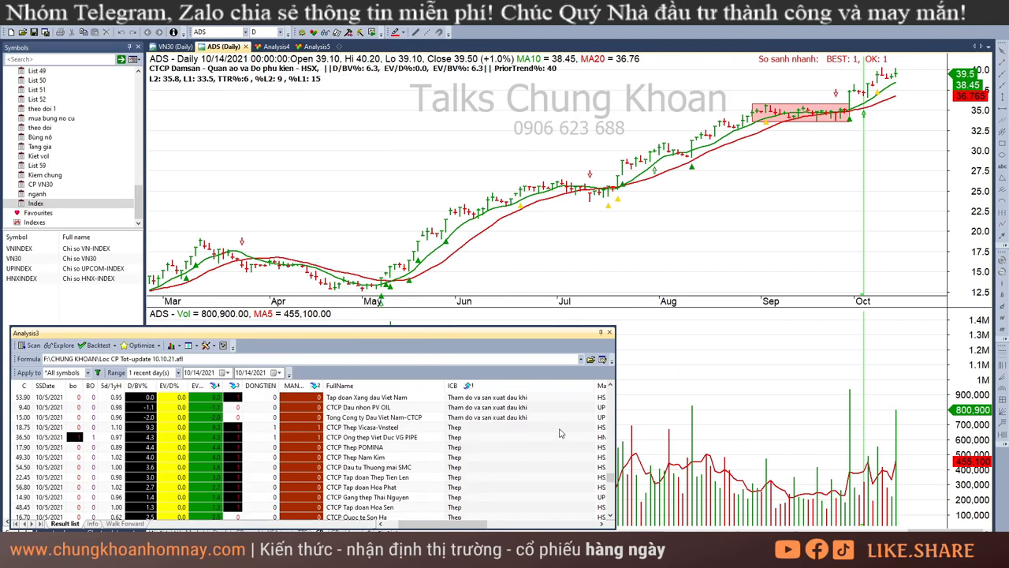
{"action": "scroll", "coordinate": [554, 414], "scroll_direction": "up", "scroll_amount": 2}
{"action": "left_click", "coordinate": [542, 439]}
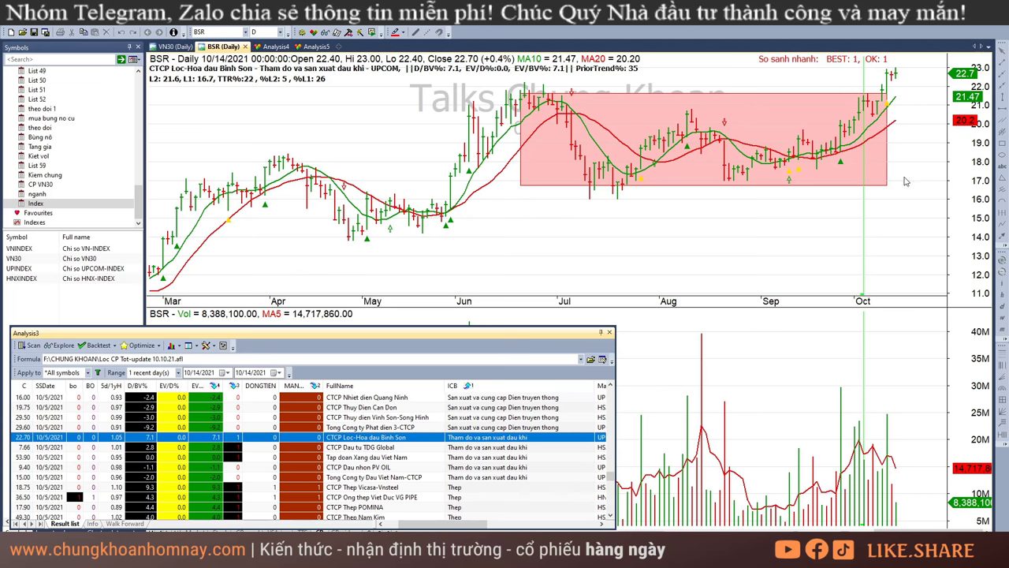
Inspect BSR's price and volume around the end of its consolidation rectangle, on 8, 12 and 14 October
{"action": "left_click", "coordinate": [876, 253]}
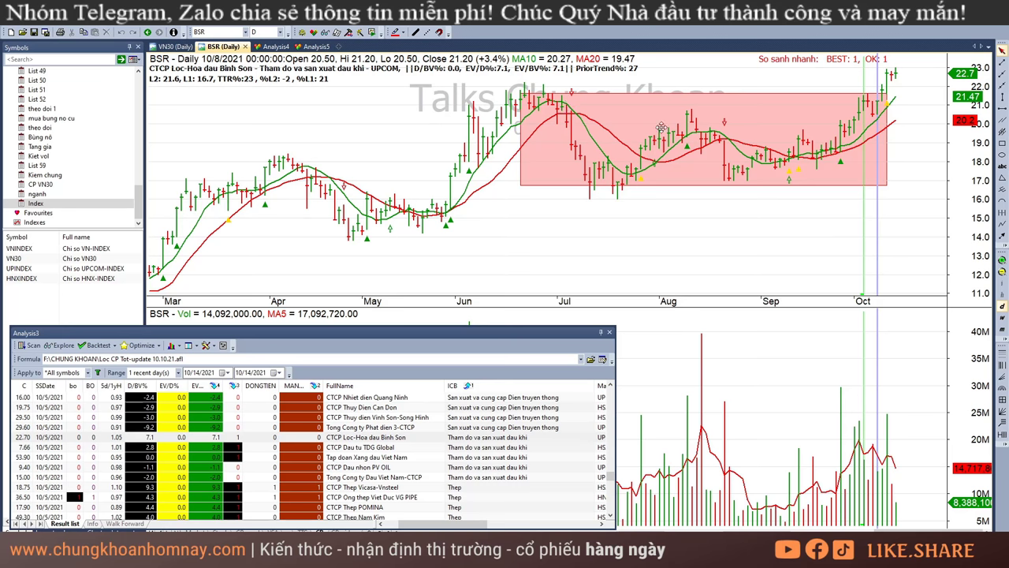
{"action": "left_click", "coordinate": [887, 220]}
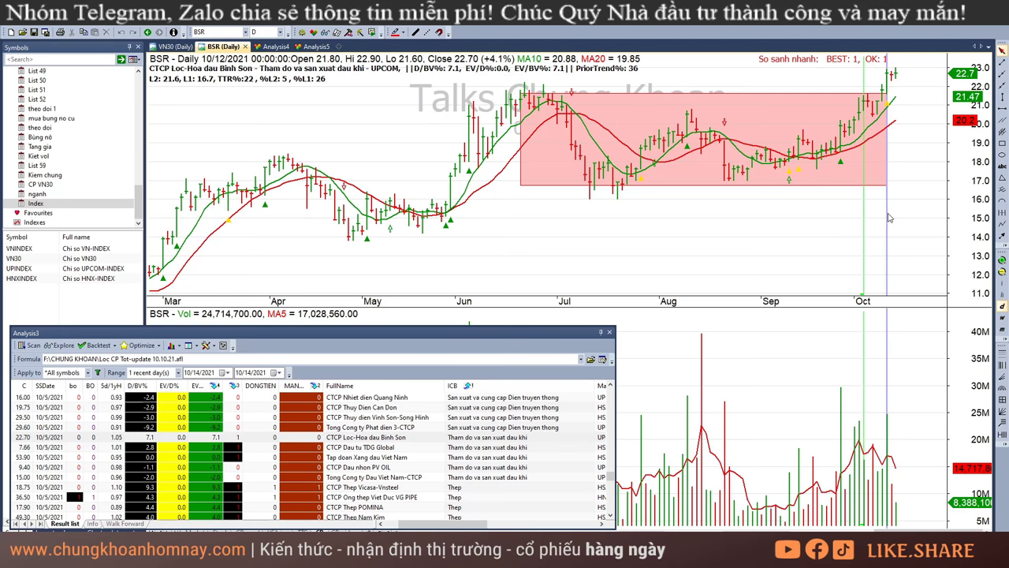
{"action": "left_click", "coordinate": [896, 158]}
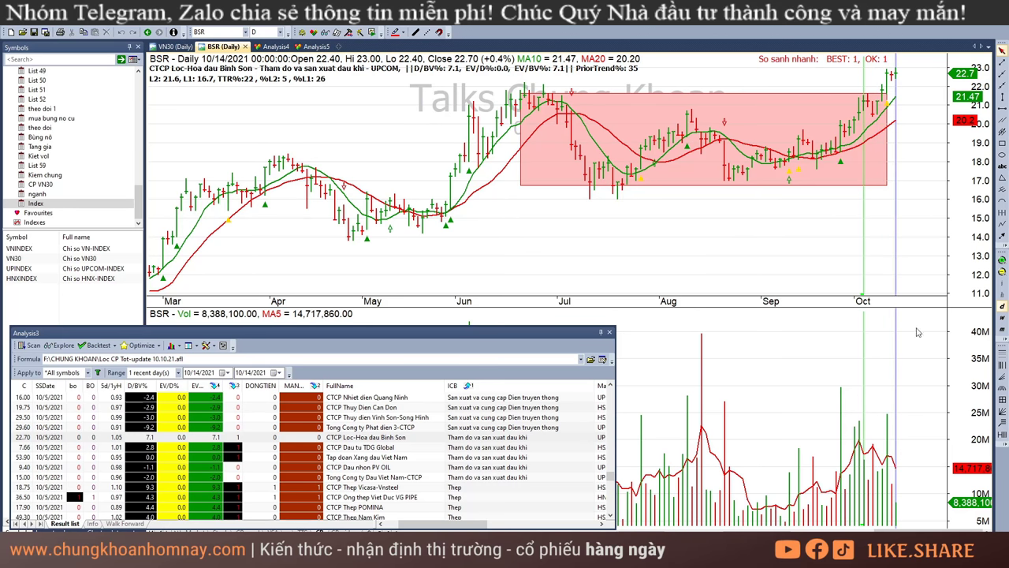
{"action": "left_click", "coordinate": [892, 492]}
{"action": "left_click", "coordinate": [899, 503]}
{"action": "left_click", "coordinate": [932, 130]}
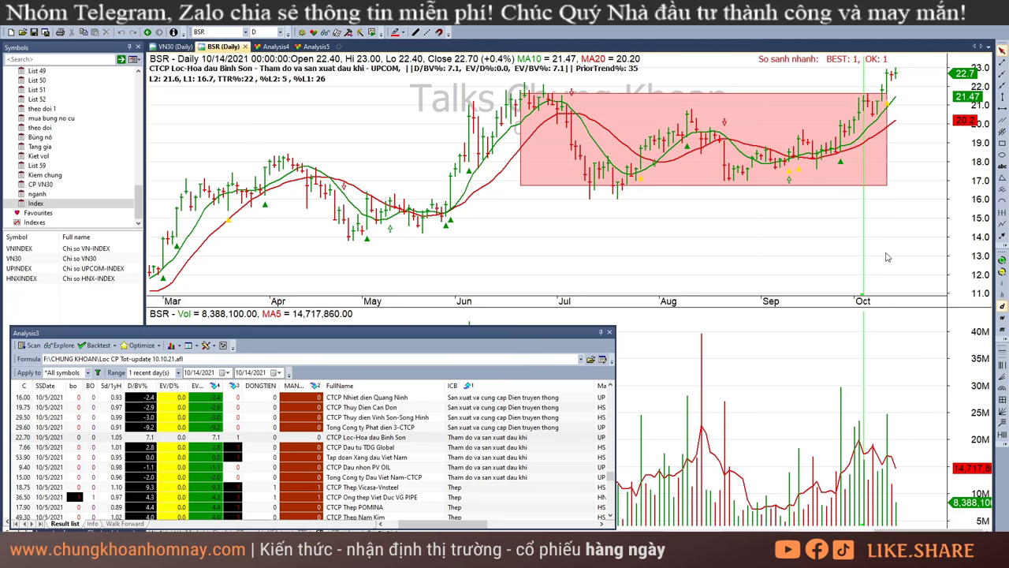
{"action": "left_click", "coordinate": [887, 221]}
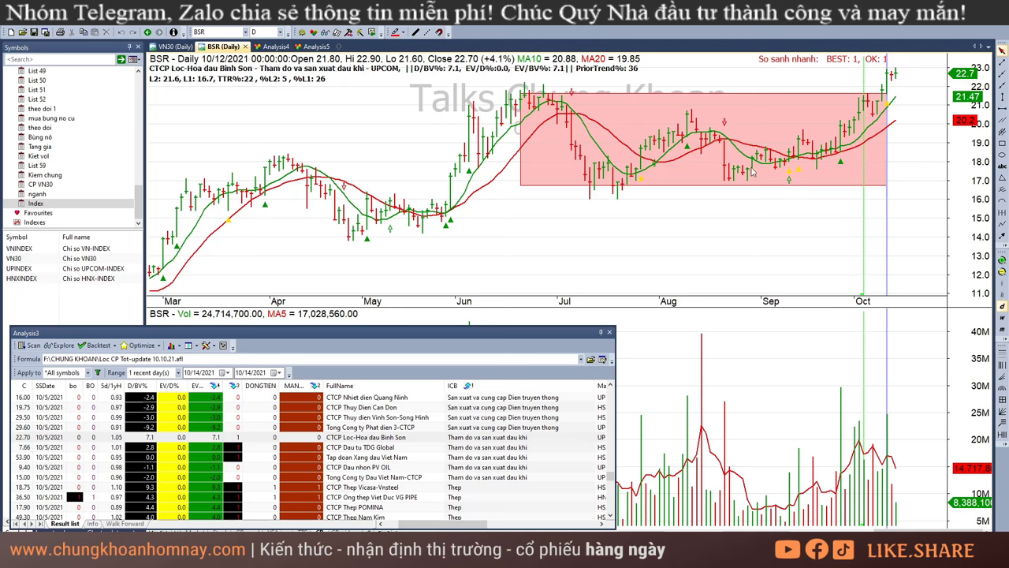
Open the TDG chart from the oil group and inspect its latest price and volume bars
{"action": "left_click", "coordinate": [417, 447]}
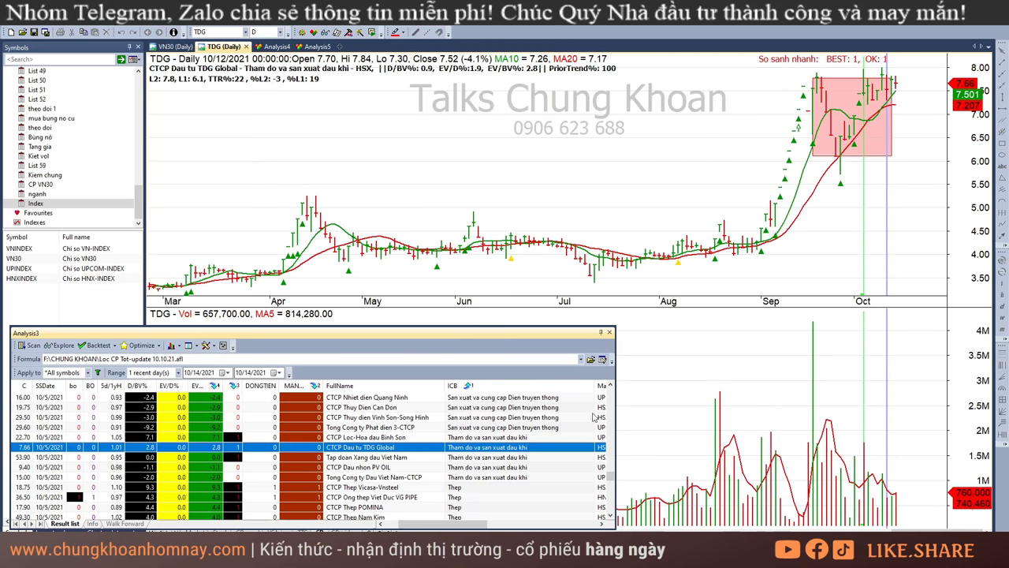
{"action": "left_click", "coordinate": [921, 182]}
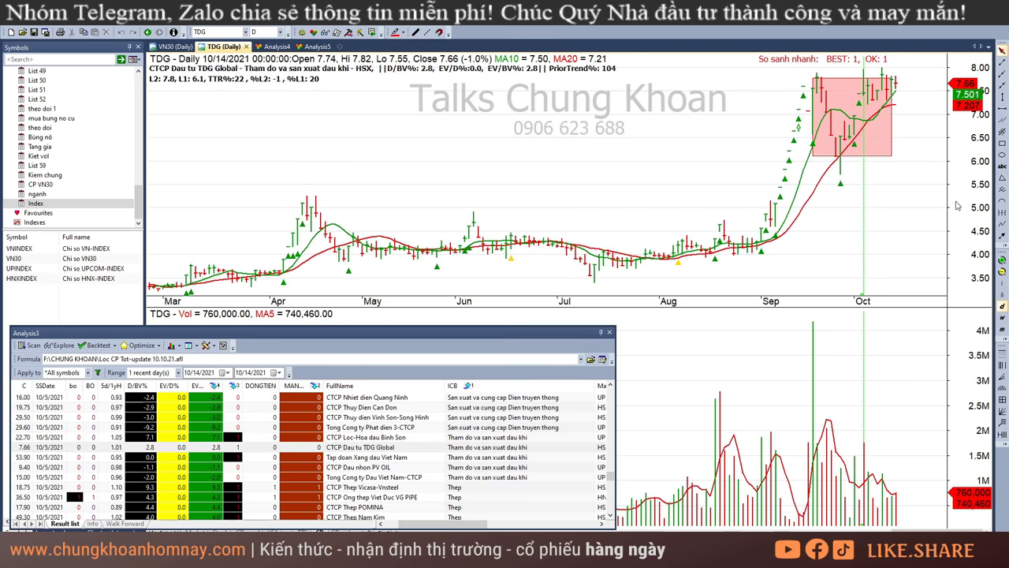
{"action": "left_click", "coordinate": [893, 498]}
{"action": "left_click", "coordinate": [893, 498]}
View the PLX, PVO and OIL charts in turn, inspecting PVO's bars on 8 and 13 October
{"action": "left_click", "coordinate": [394, 457]}
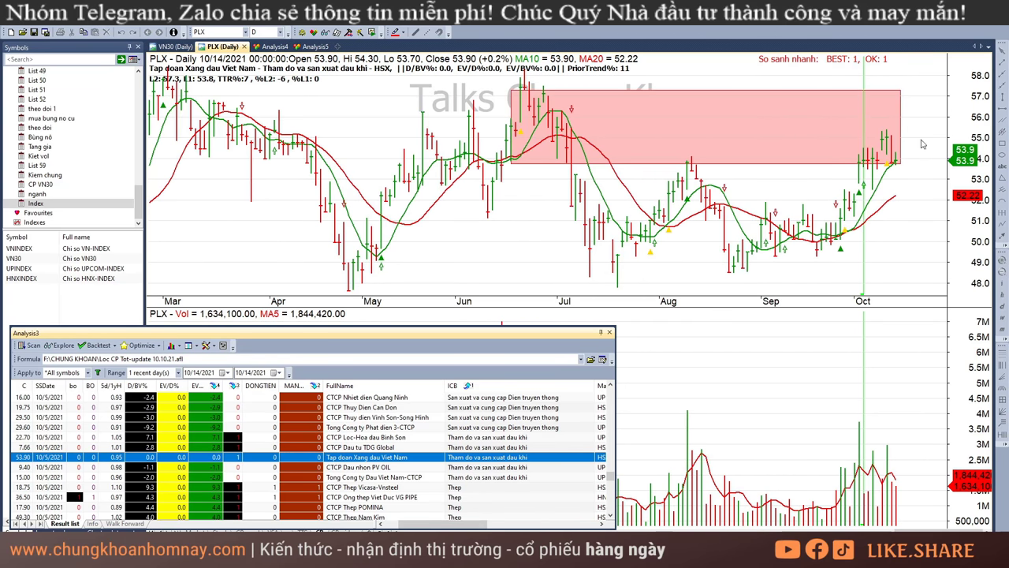
{"action": "key", "text": "Down"}
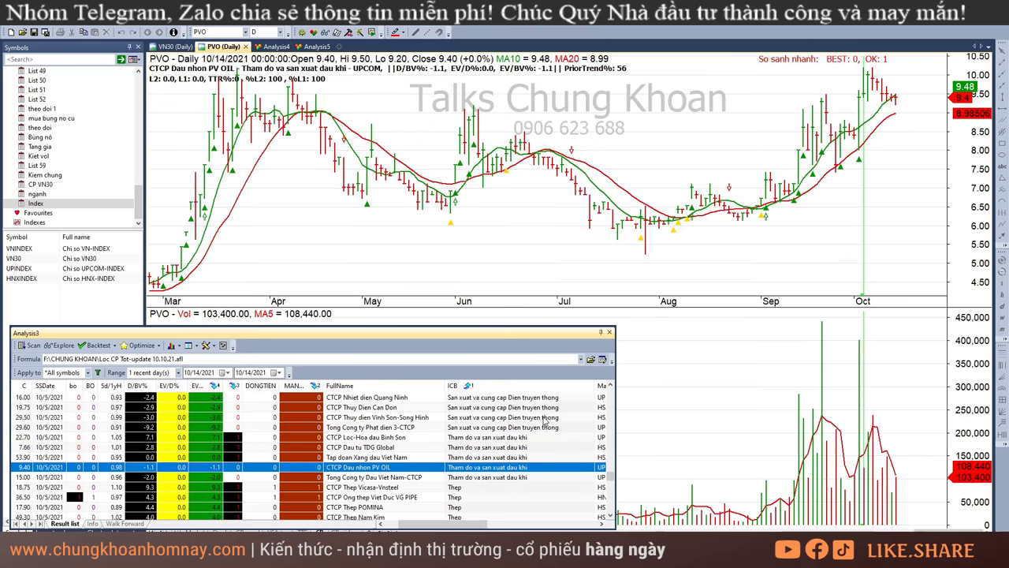
{"action": "left_click", "coordinate": [881, 132]}
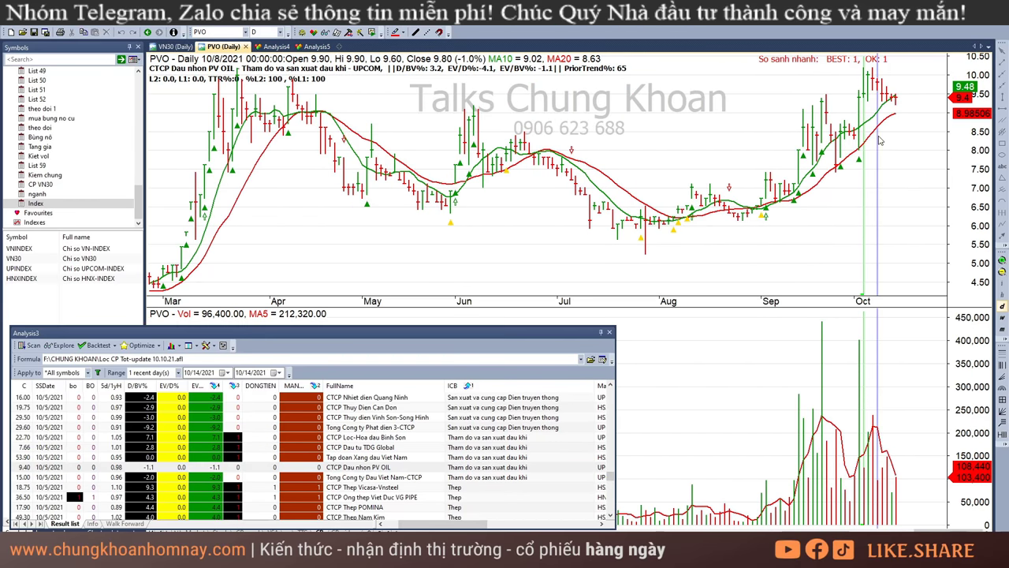
{"action": "left_click", "coordinate": [893, 128]}
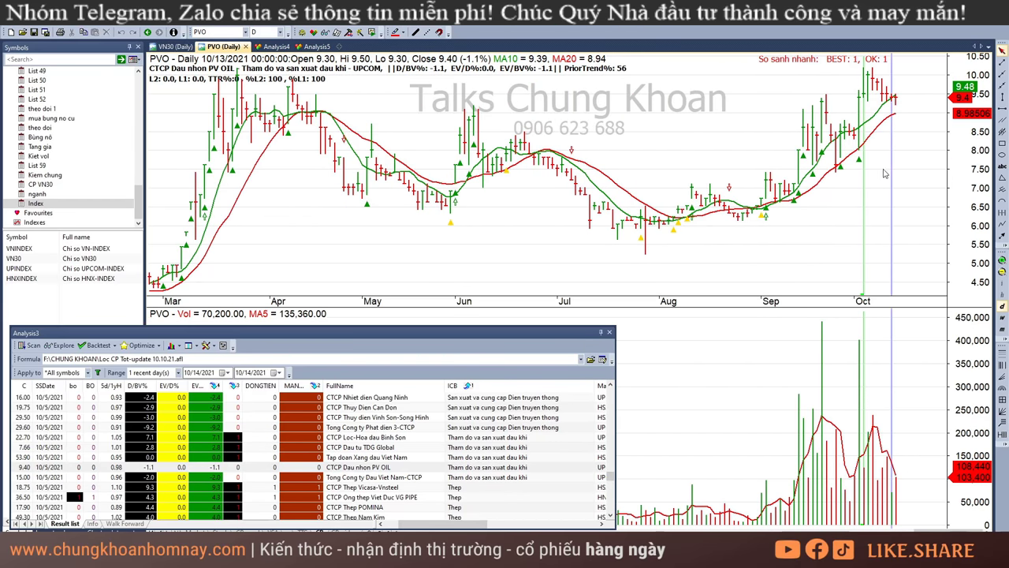
{"action": "left_click", "coordinate": [941, 118]}
{"action": "left_click", "coordinate": [513, 480]}
{"action": "scroll", "coordinate": [521, 457], "scroll_direction": "down", "scroll_amount": 2}
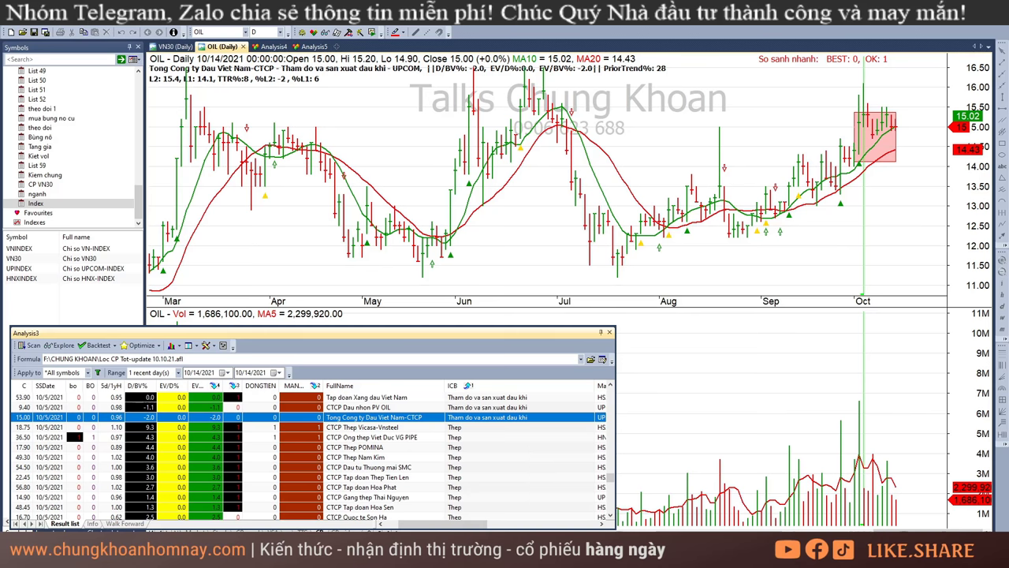
Switch to the Excel workbook, view the ~1_ALL market chart above the sector table, and open the daily stock list sheet at its start
{"action": "key", "text": "alt+Tab"}
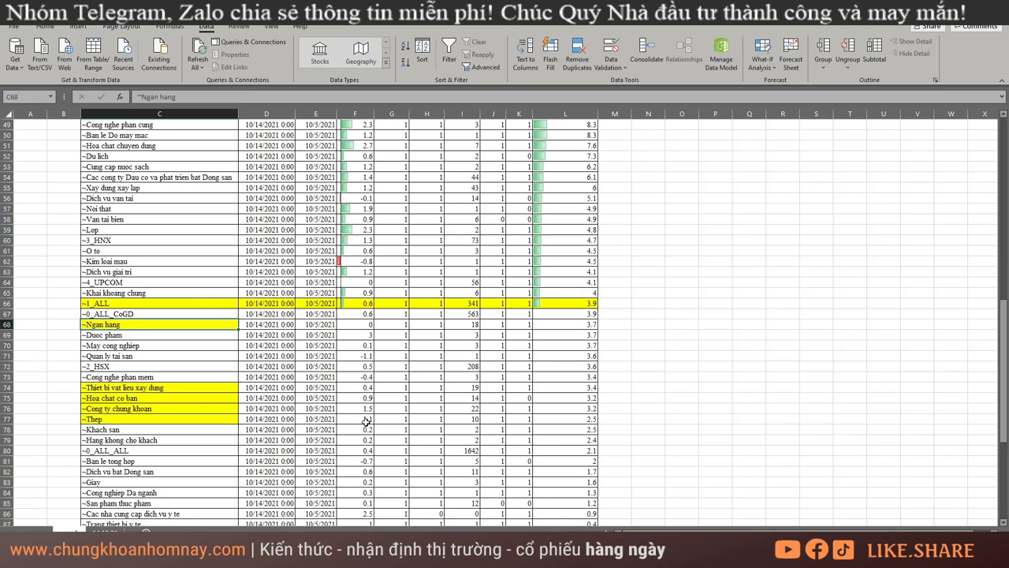
{"action": "scroll", "coordinate": [367, 399], "scroll_direction": "up", "scroll_amount": 10}
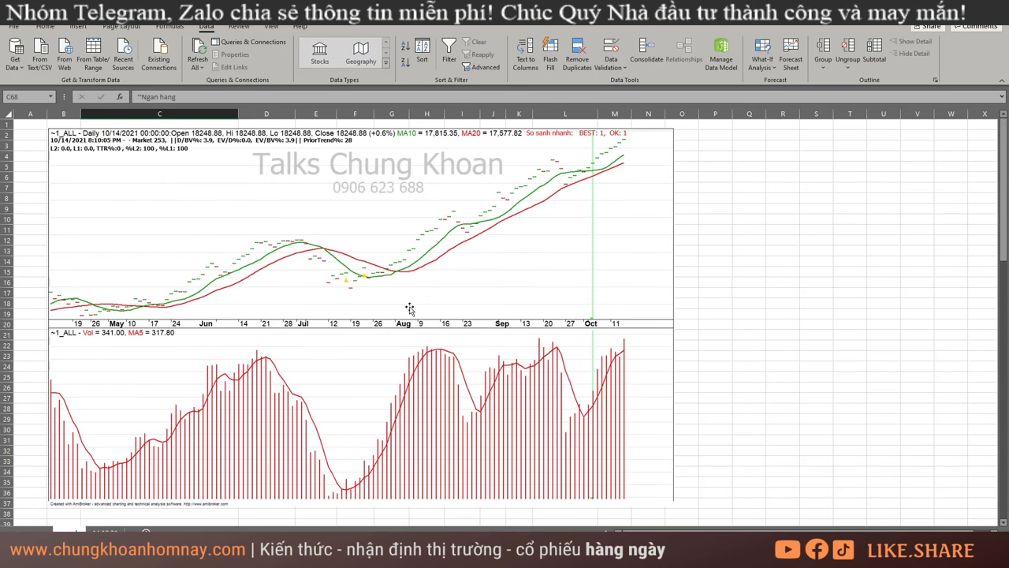
{"action": "left_click", "coordinate": [105, 530]}
{"action": "scroll", "coordinate": [359, 266], "scroll_direction": "up", "scroll_amount": 20}
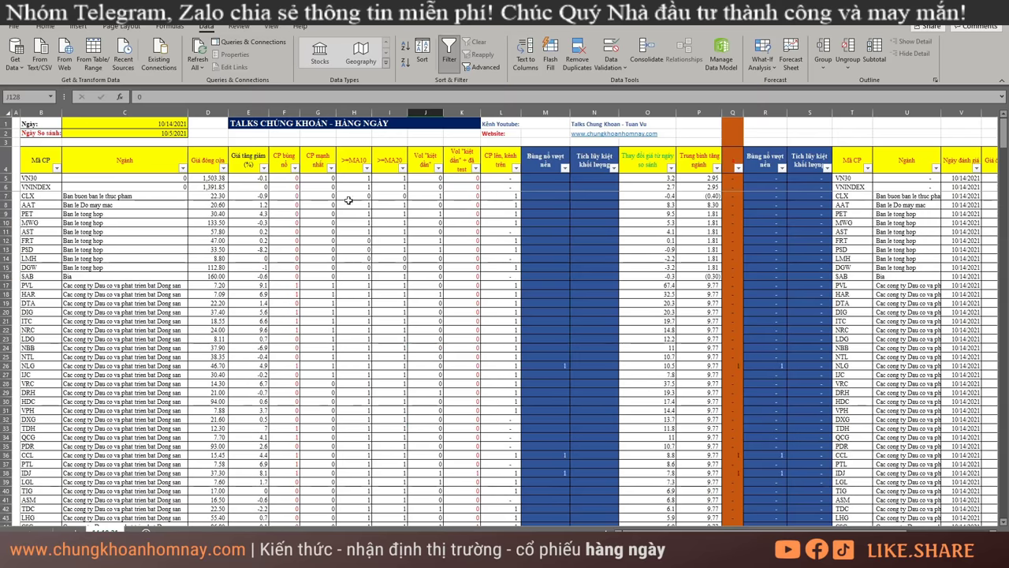
Highlight the indicator columns of the daily list and filter the >=MA10 column to show only value 1
{"action": "left_click_drag", "start_coordinate": [234, 185], "coordinate": [685, 396]}
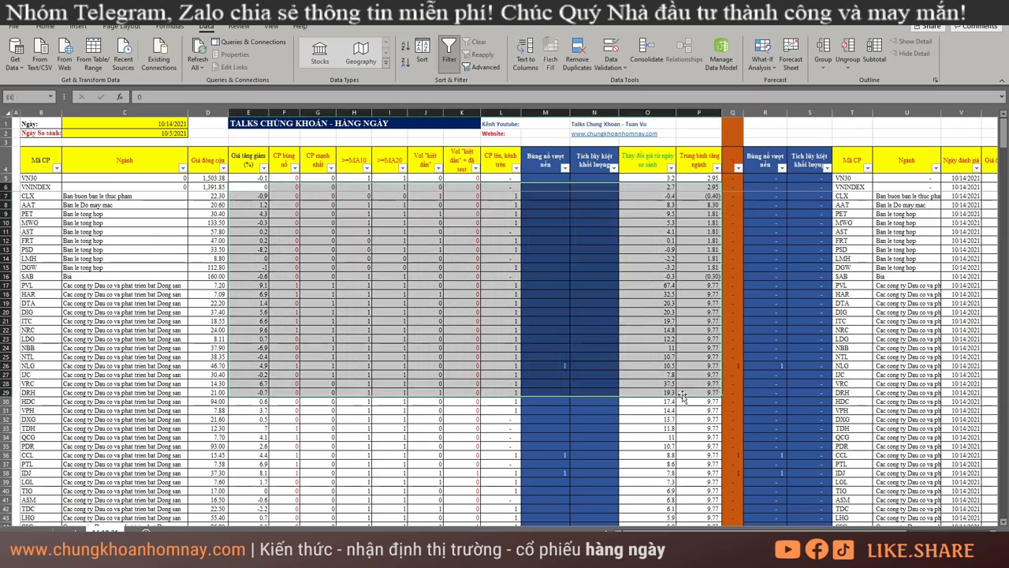
{"action": "left_click", "coordinate": [383, 334]}
{"action": "left_click", "coordinate": [366, 168]}
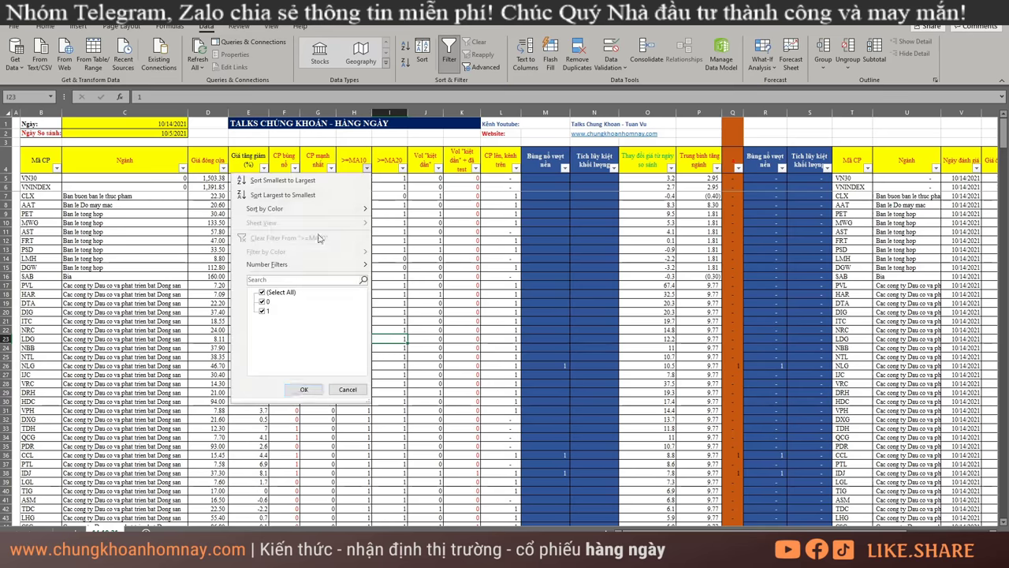
{"action": "left_click", "coordinate": [273, 293]}
{"action": "left_click", "coordinate": [265, 310]}
{"action": "left_click", "coordinate": [304, 390]}
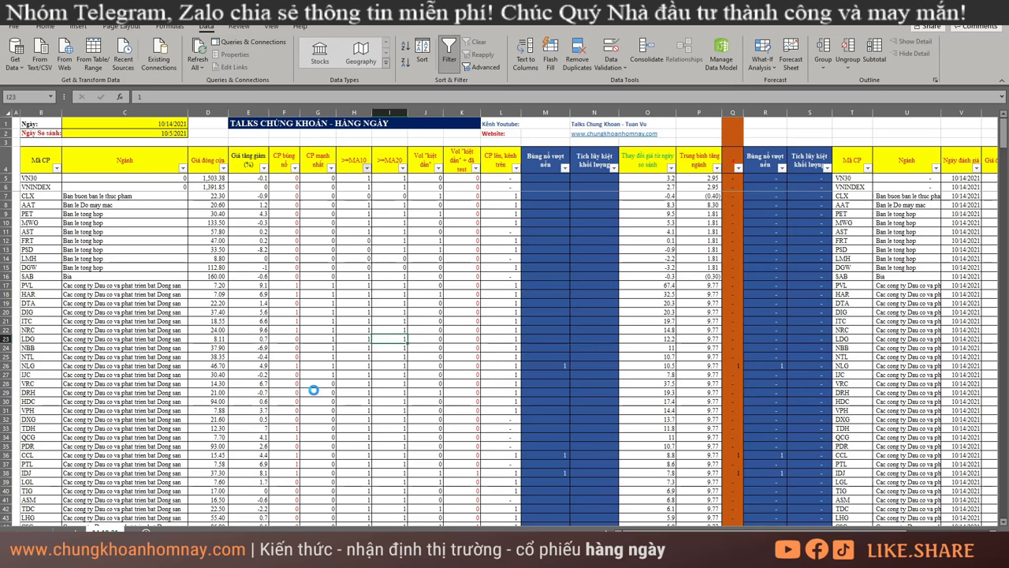
Look through the >=MA10 stocks to the end of the list and undo that filter
{"action": "left_click_drag", "start_coordinate": [46, 186], "coordinate": [426, 443]}
{"action": "scroll", "coordinate": [423, 422], "scroll_direction": "down", "scroll_amount": 15}
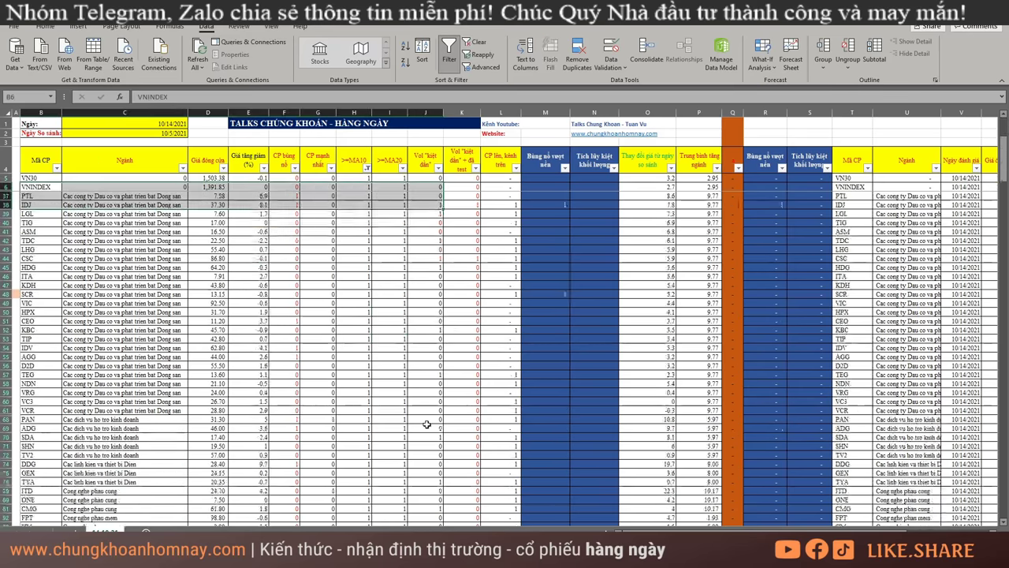
{"action": "scroll", "coordinate": [423, 422], "scroll_direction": "down", "scroll_amount": 20}
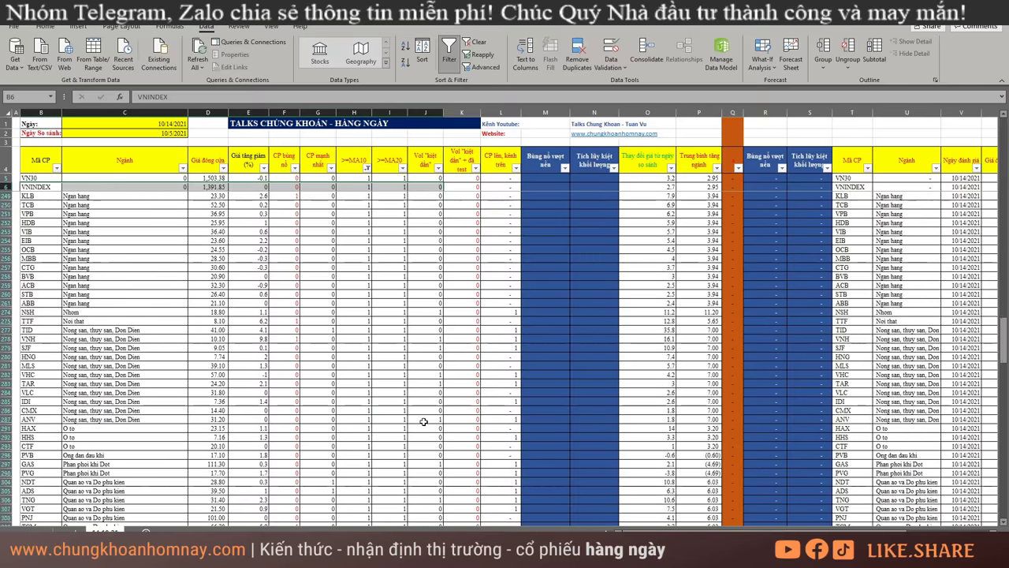
{"action": "scroll", "coordinate": [423, 421], "scroll_direction": "down", "scroll_amount": 20}
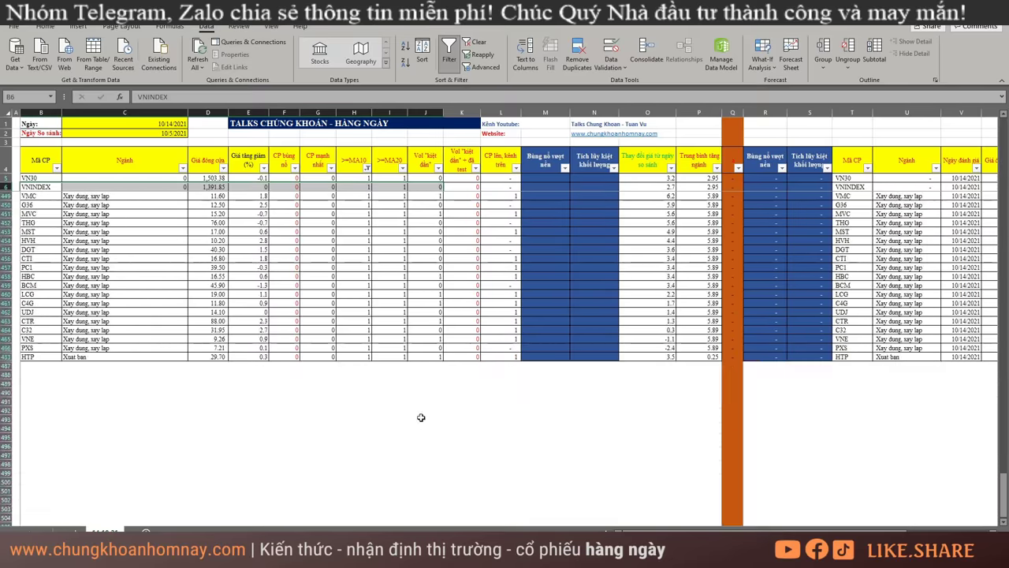
{"action": "left_click", "coordinate": [365, 337]}
{"action": "key", "text": "ctrl+z"}
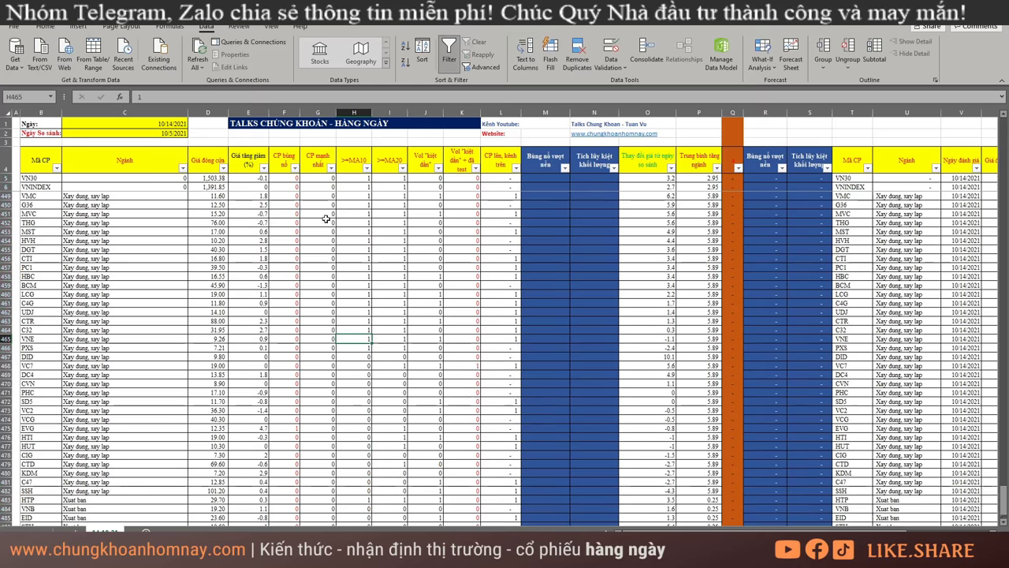
Filter the CP mạnh nhất column to show only stocks with value 1
{"action": "left_click", "coordinate": [331, 168]}
{"action": "left_click", "coordinate": [227, 292]}
{"action": "left_click", "coordinate": [227, 310]}
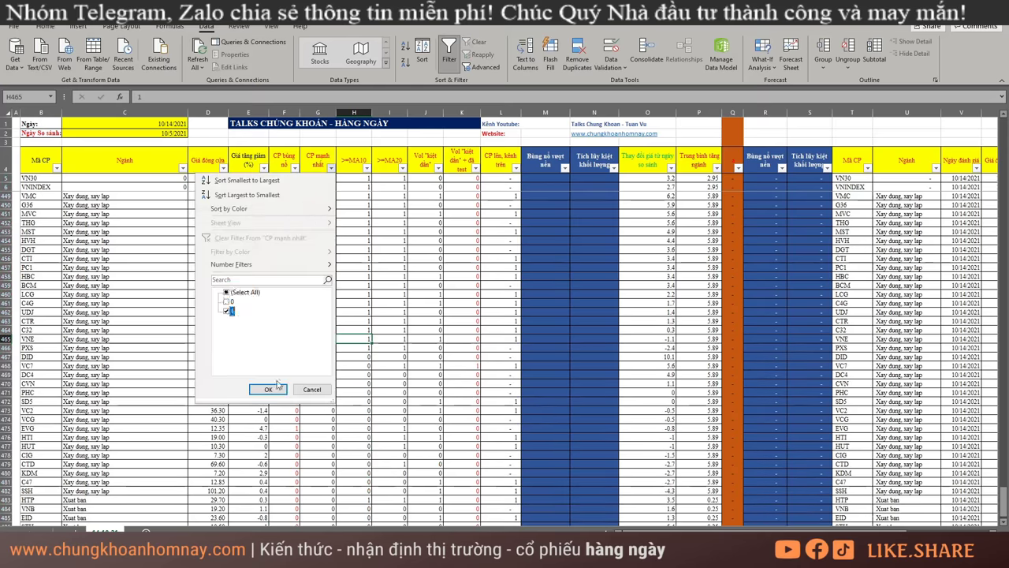
{"action": "left_click", "coordinate": [283, 390]}
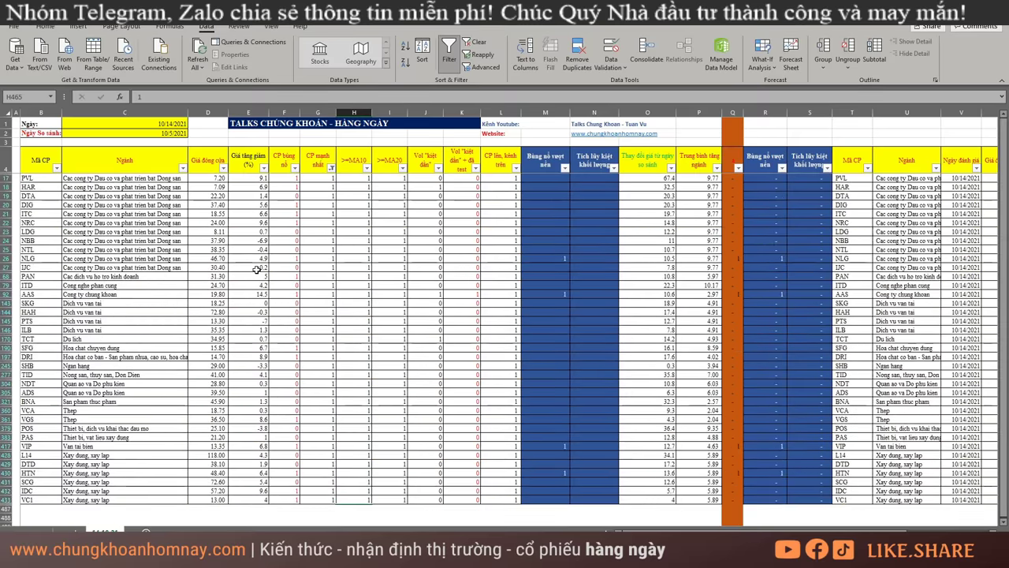
Highlight the filtered strongest stocks with their indicator columns and clear the CP mạnh nhất filter
{"action": "left_click_drag", "start_coordinate": [44, 186], "coordinate": [522, 493]}
{"action": "left_click", "coordinate": [364, 334]}
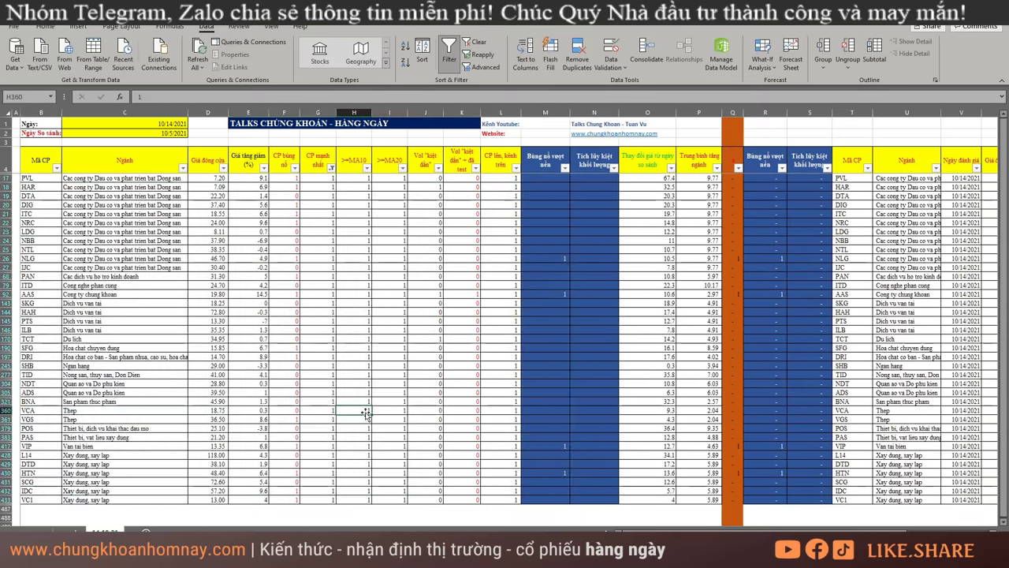
{"action": "key", "text": "alt+a"}
{"action": "key", "text": "c"}
Filter the CP lên, kênh trên column to show only stocks with value 1
{"action": "left_click", "coordinate": [476, 168]}
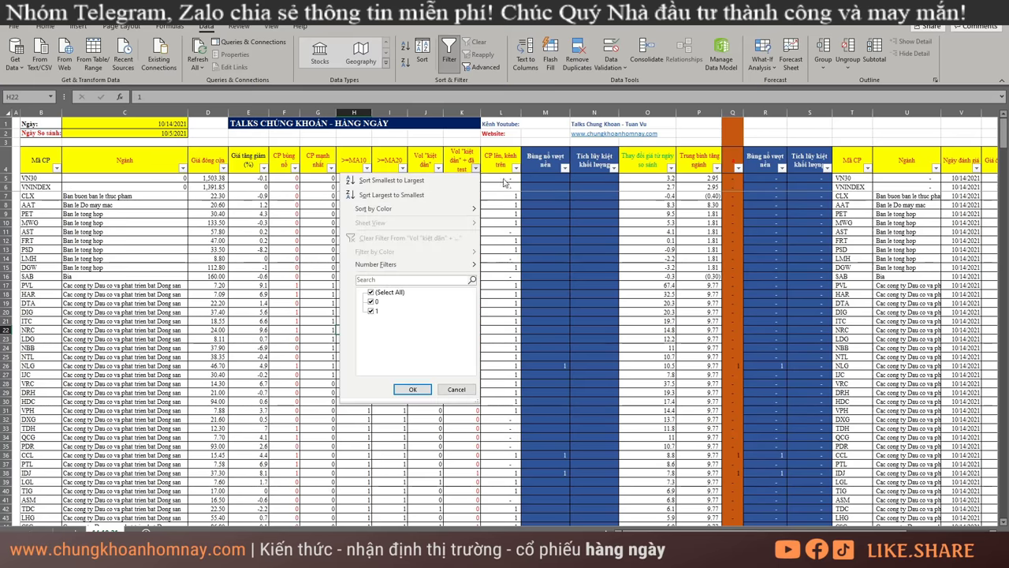
{"action": "left_click", "coordinate": [515, 168]}
{"action": "left_click", "coordinate": [515, 168]}
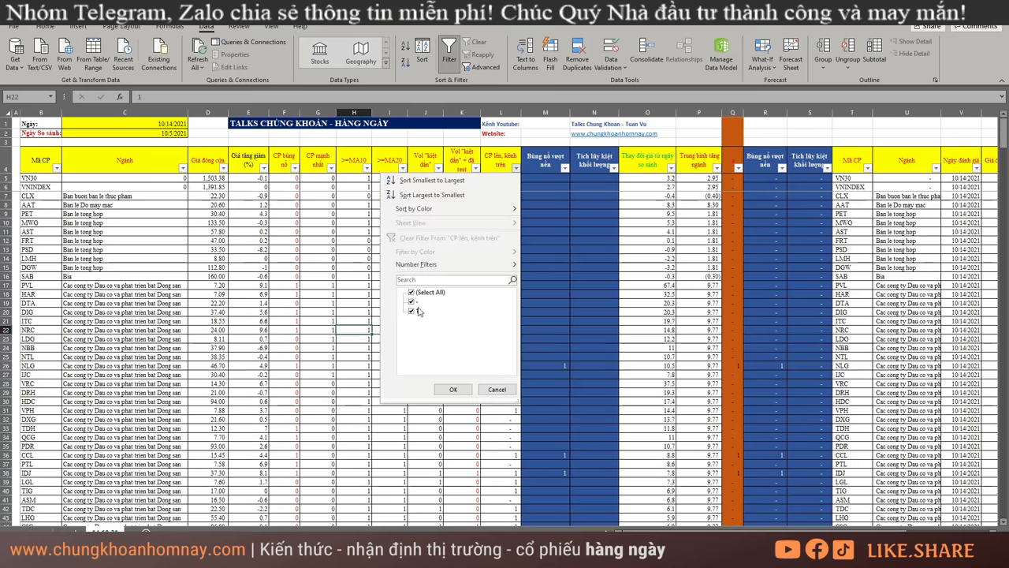
{"action": "left_click", "coordinate": [411, 291]}
{"action": "left_click", "coordinate": [418, 311]}
{"action": "left_click", "coordinate": [453, 389]}
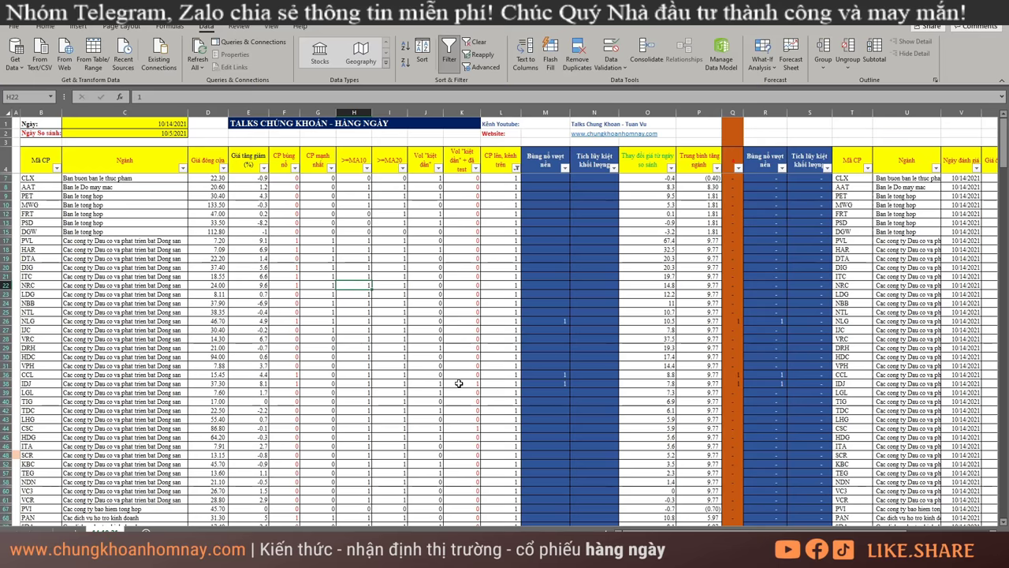
Look through the stocks in the upper channel down to the service sectors and undo the CP lên, kênh trên filter
{"action": "left_click_drag", "start_coordinate": [149, 222], "coordinate": [425, 418]}
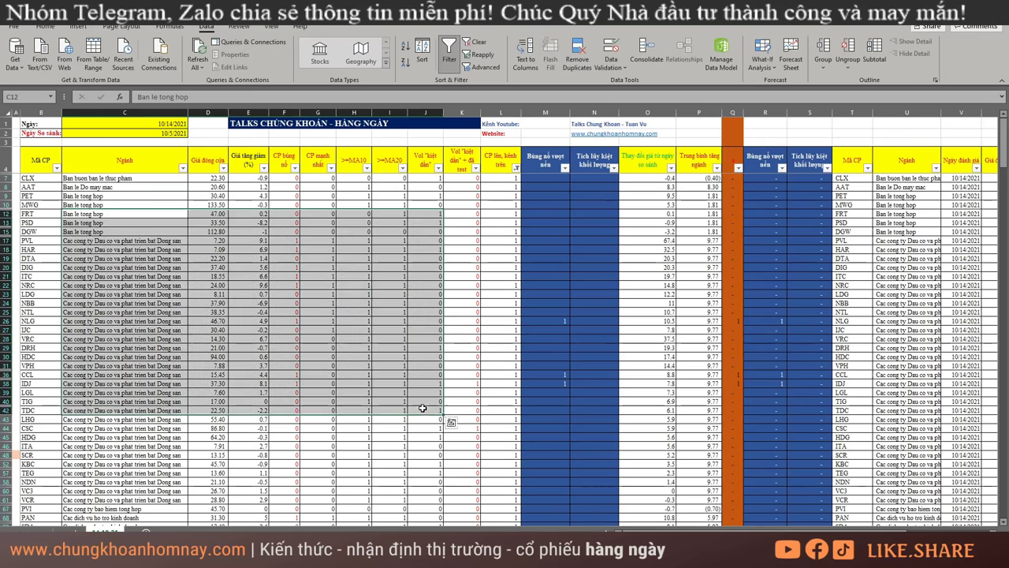
{"action": "scroll", "coordinate": [420, 408], "scroll_direction": "down", "scroll_amount": 9}
{"action": "scroll", "coordinate": [420, 408], "scroll_direction": "down", "scroll_amount": 12}
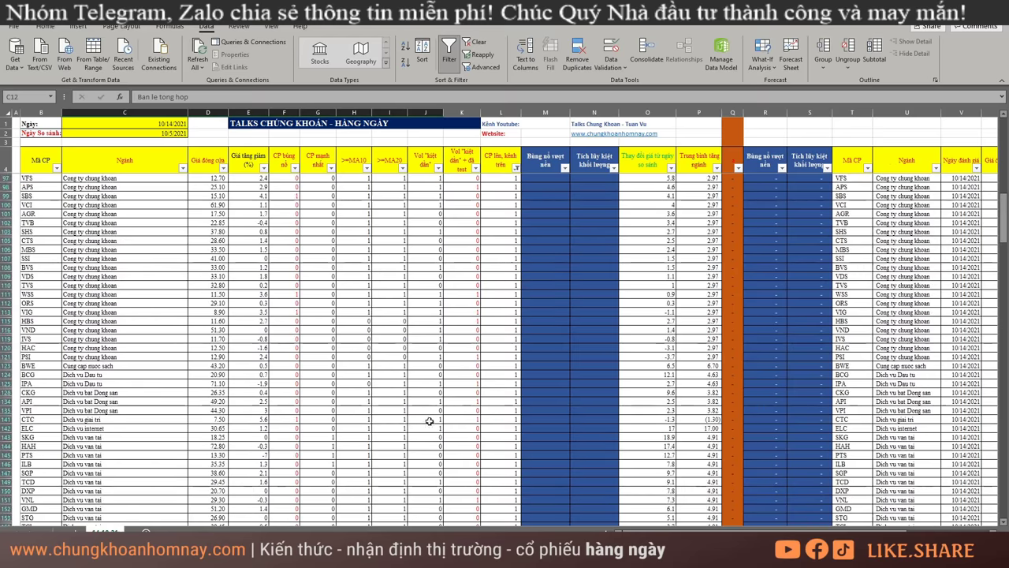
{"action": "key", "text": "ctrl+z"}
{"action": "left_click", "coordinate": [417, 411]}
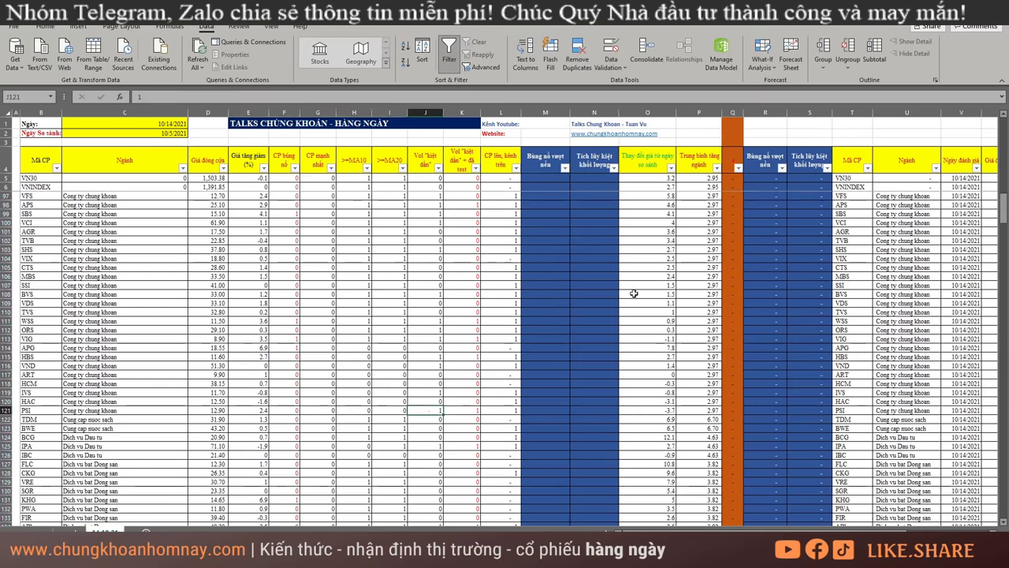
Filter the orange column to show only the stocks marked 1
{"action": "left_click", "coordinate": [740, 169]}
{"action": "left_click", "coordinate": [645, 293]}
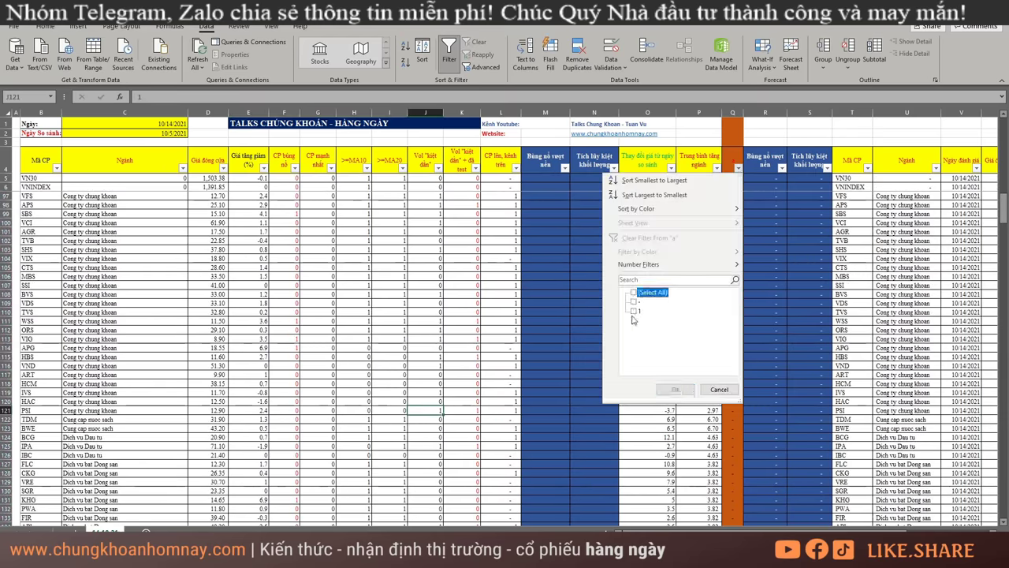
{"action": "left_click", "coordinate": [635, 311]}
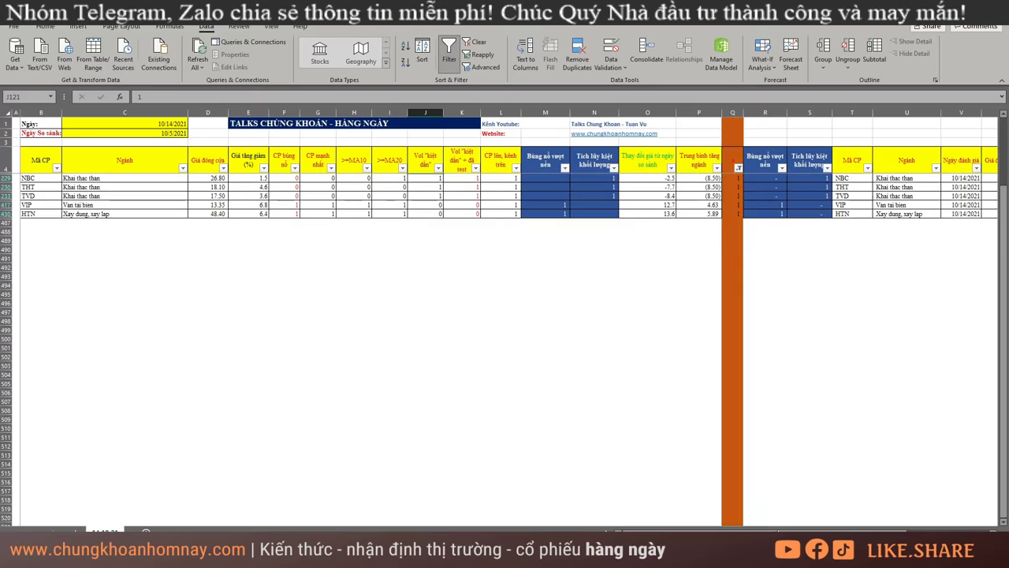
Highlight the second Bùng nổ vượt nền and Tích lũy kiệt khối lượng columns for the filtered stocks
{"action": "scroll", "coordinate": [707, 345], "scroll_direction": "right", "scroll_amount": 5}
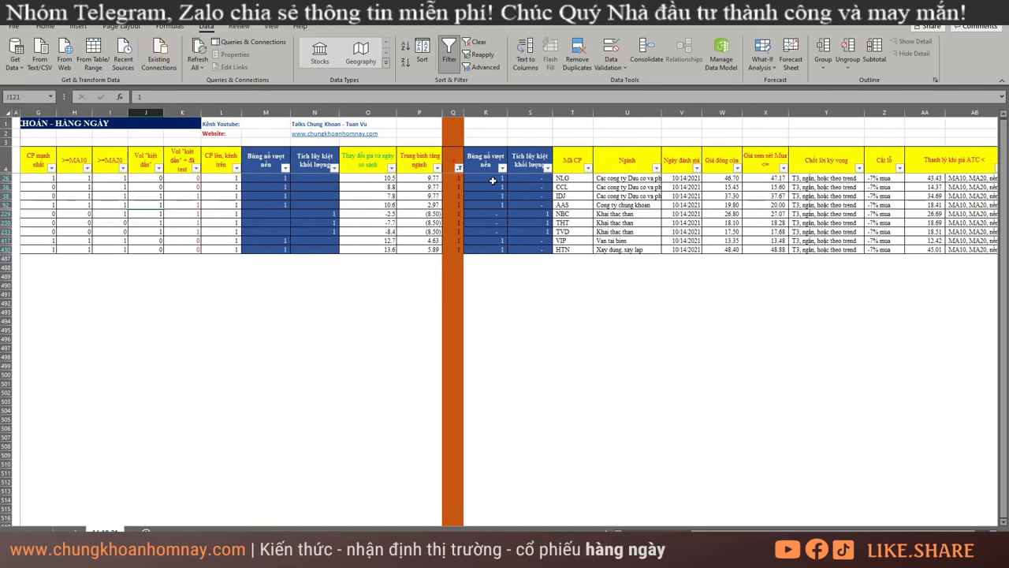
{"action": "left_click_drag", "start_coordinate": [495, 177], "coordinate": [529, 222]}
{"action": "left_click_drag", "start_coordinate": [486, 162], "coordinate": [497, 252]}
{"action": "left_click", "coordinate": [529, 162]}
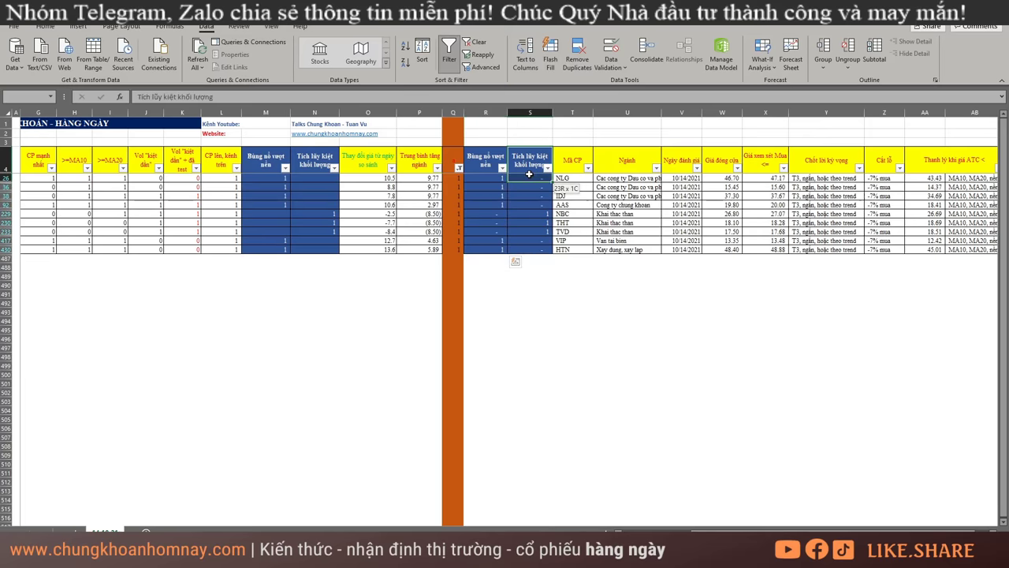
{"action": "left_click_drag", "start_coordinate": [530, 164], "coordinate": [528, 252]}
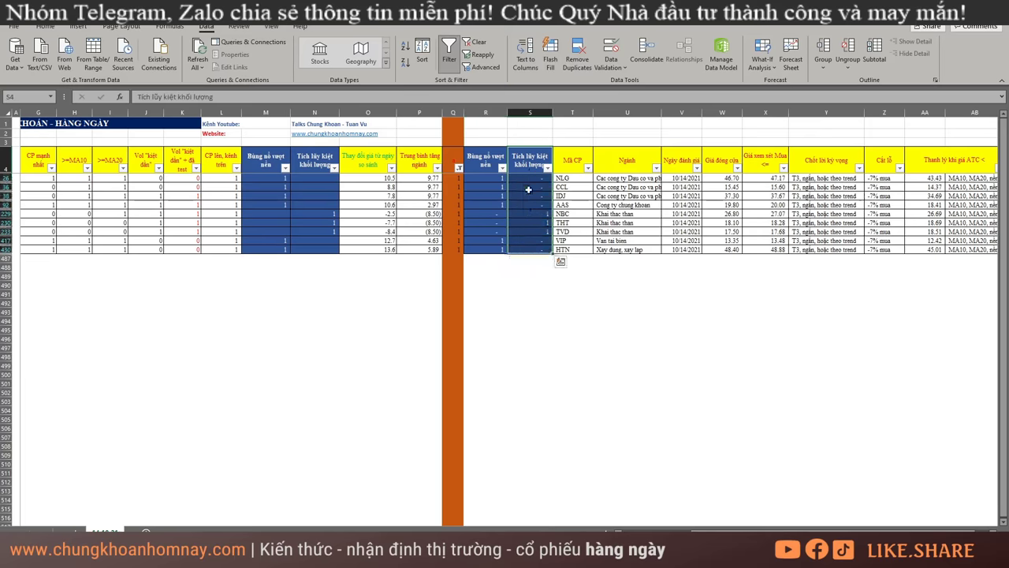
Highlight the filtered stocks' Chốt lời kỳ vọng, Cắt lỗ and Thanh lý khi giá ATC < conditions, and return to the first columns
{"action": "left_click_drag", "start_coordinate": [631, 184], "coordinate": [883, 215]}
{"action": "left_click_drag", "start_coordinate": [781, 529], "coordinate": [796, 529]}
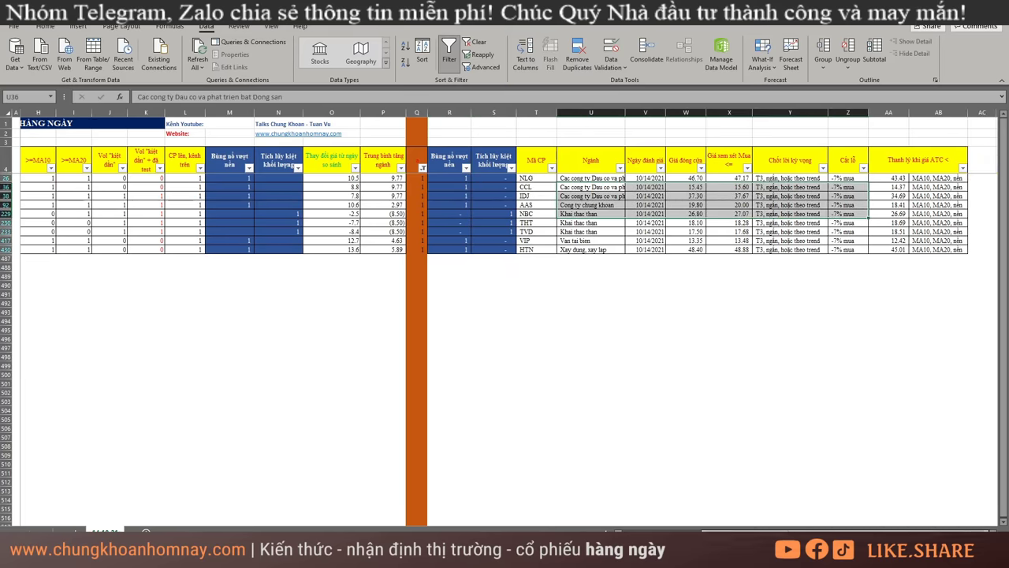
{"action": "left_click", "coordinate": [793, 172]}
{"action": "left_click_drag", "start_coordinate": [794, 172], "coordinate": [835, 272]}
{"action": "left_click_drag", "start_coordinate": [849, 163], "coordinate": [835, 272]}
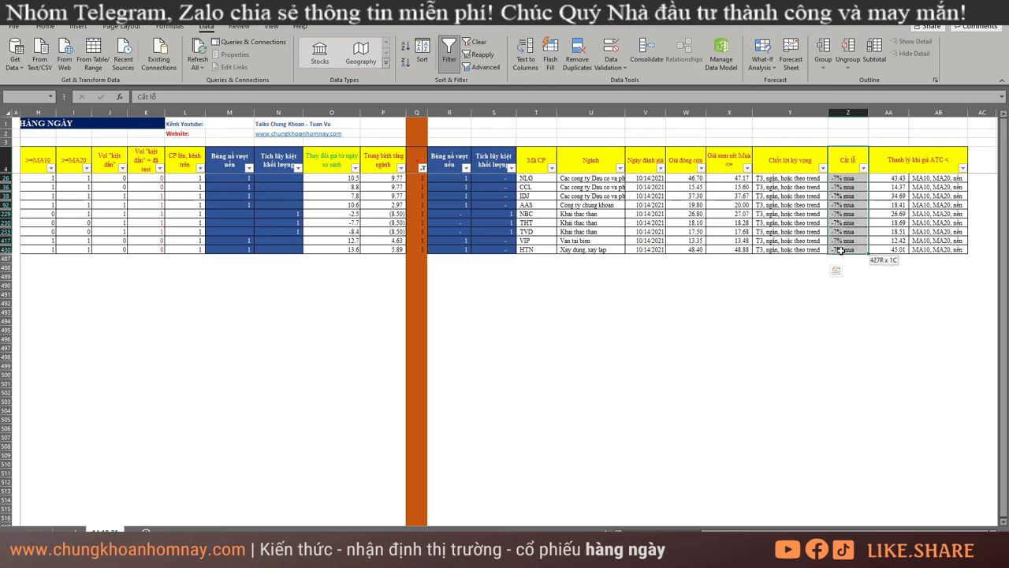
{"action": "left_click_drag", "start_coordinate": [909, 177], "coordinate": [938, 251]}
{"action": "left_click_drag", "start_coordinate": [781, 529], "coordinate": [667, 526]}
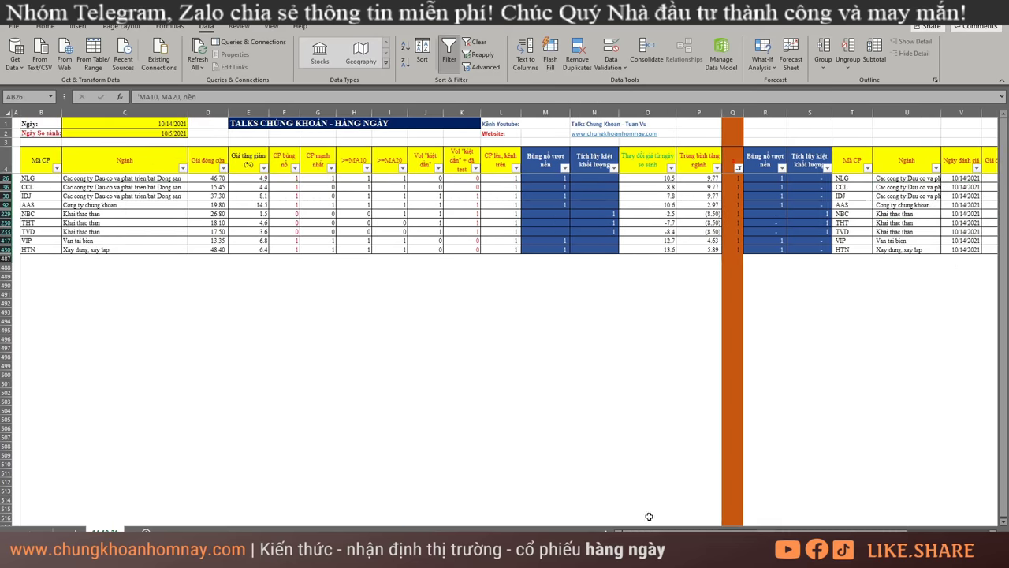